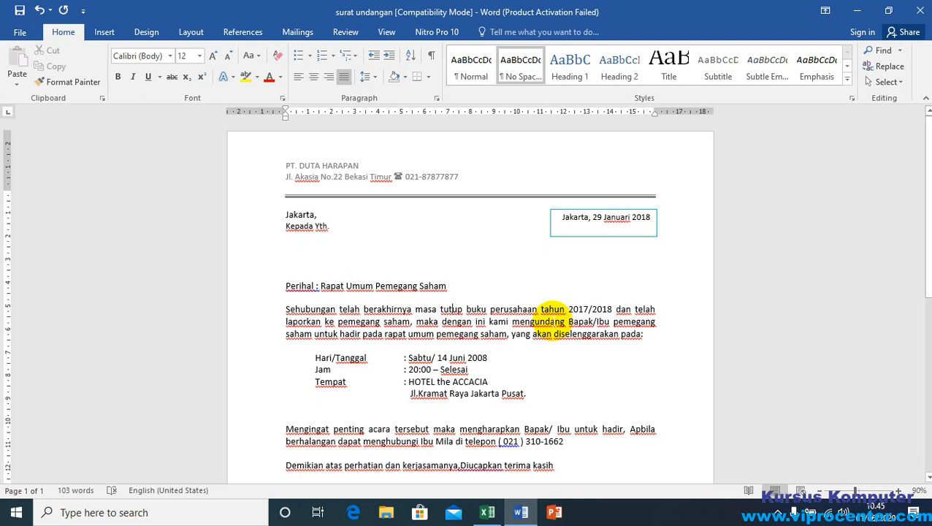
Step: Look through the invitation letter and switch to Excel to review the recipient table with its NAMA, ALAMAT and KOTA columns
scroll(511, 343, "down", 5)
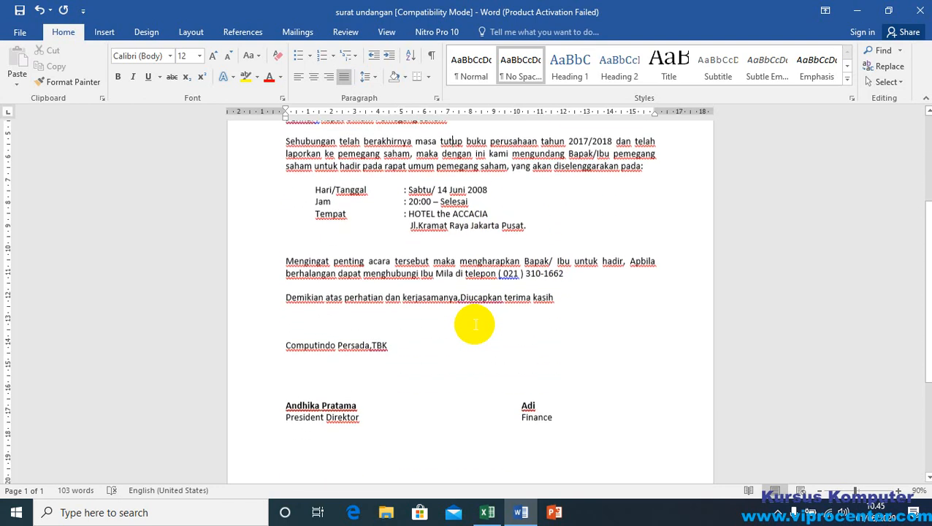
scroll(437, 302, "up", 5)
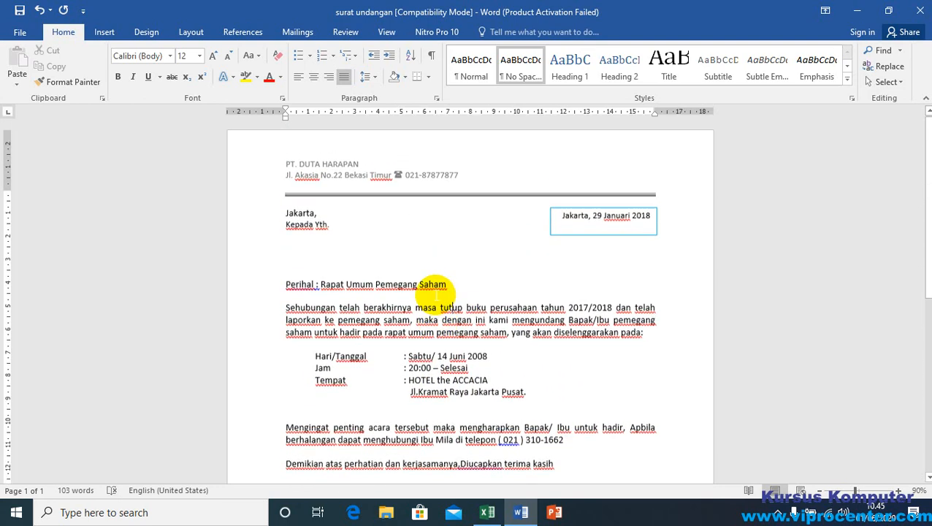
left_click(292, 248)
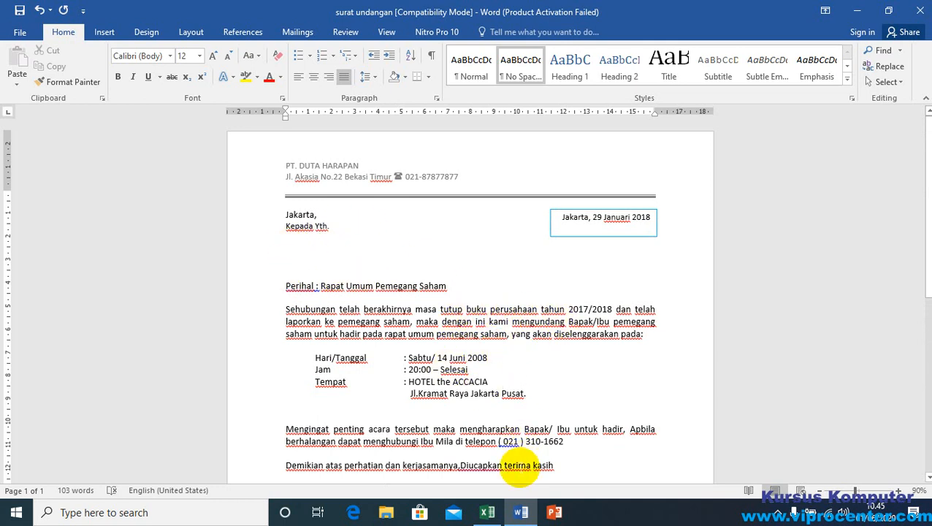
left_click(487, 512)
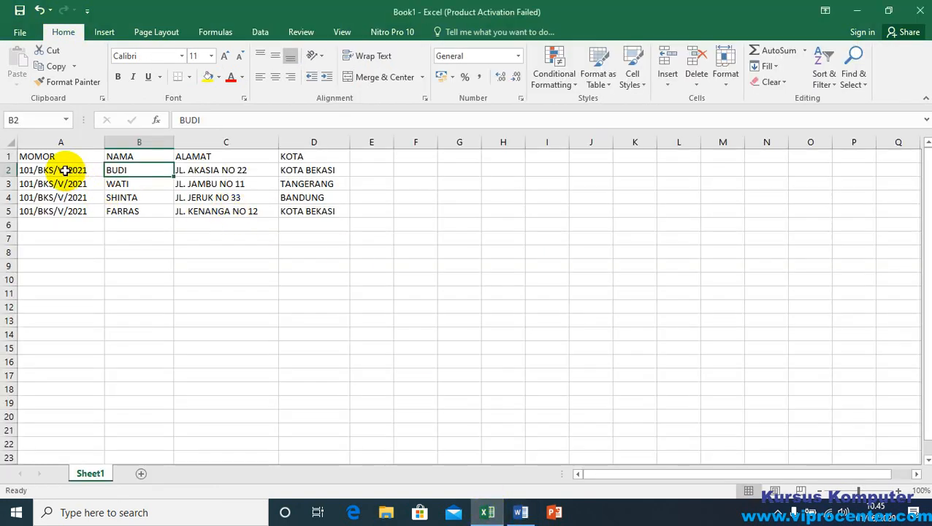
left_click(40, 155)
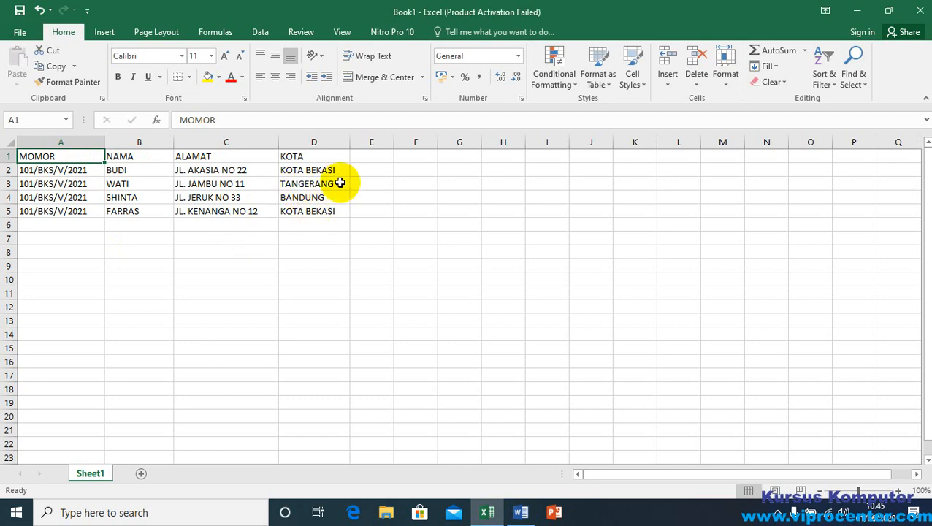
left_click(117, 181)
left_click(62, 168)
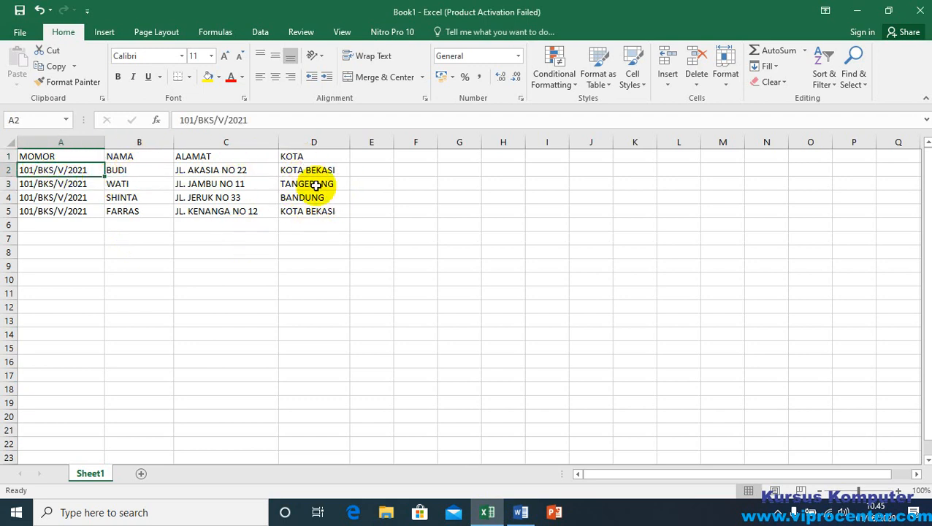
Step: Save the workbook as DATA UNDANGAN in the DATA VIPRO LATIHAN folder under Documents
left_click(18, 9)
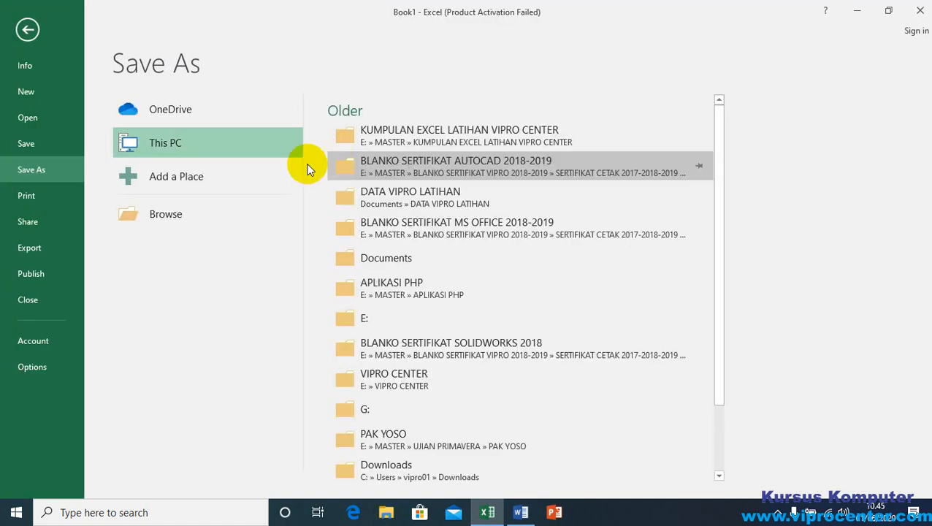
left_click(176, 220)
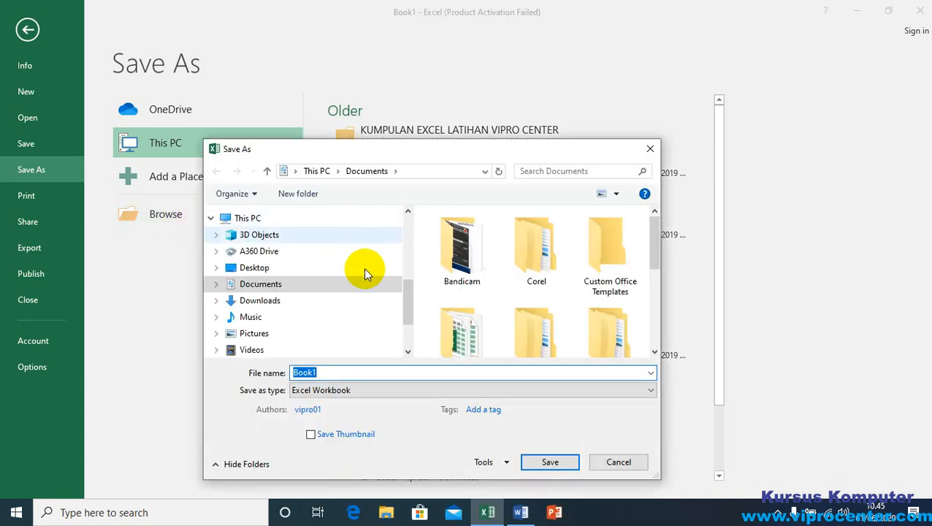
left_click(269, 285)
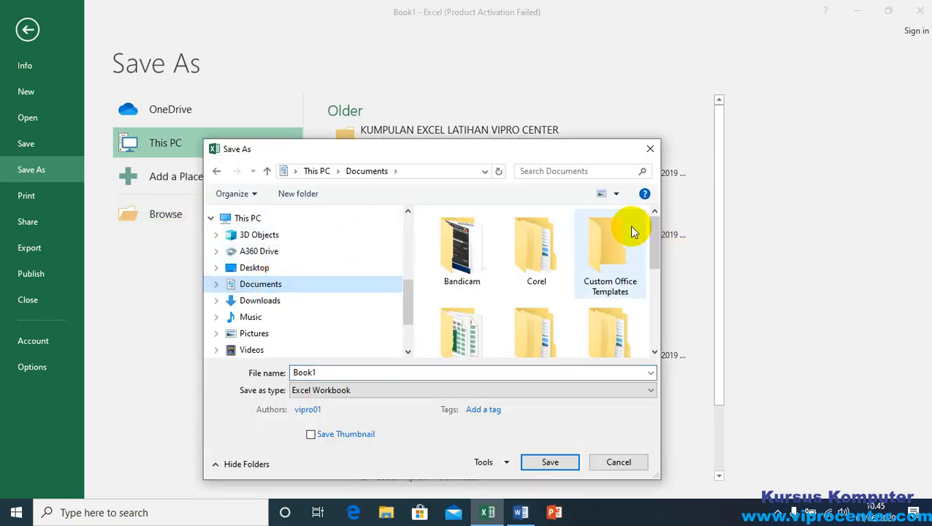
left_click_drag(656, 233, 650, 256)
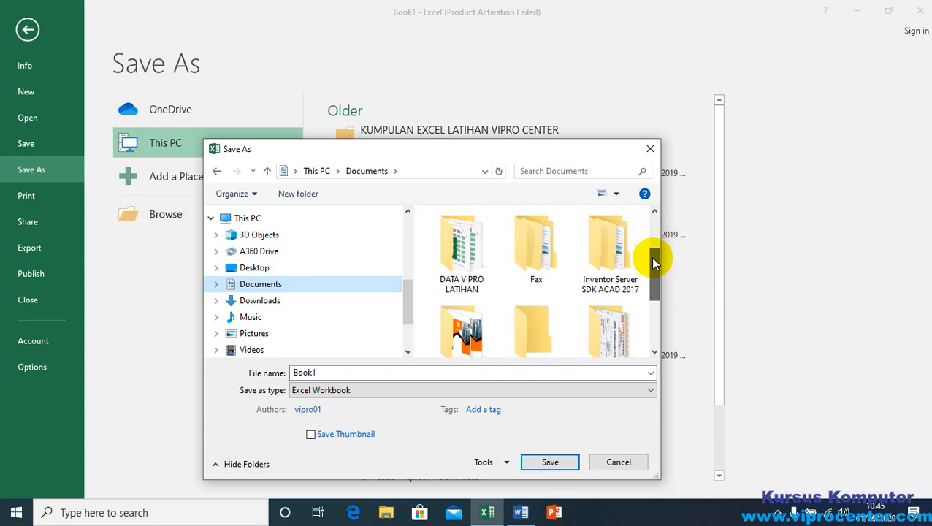
left_click(466, 248)
double_click(466, 249)
double_click(330, 372)
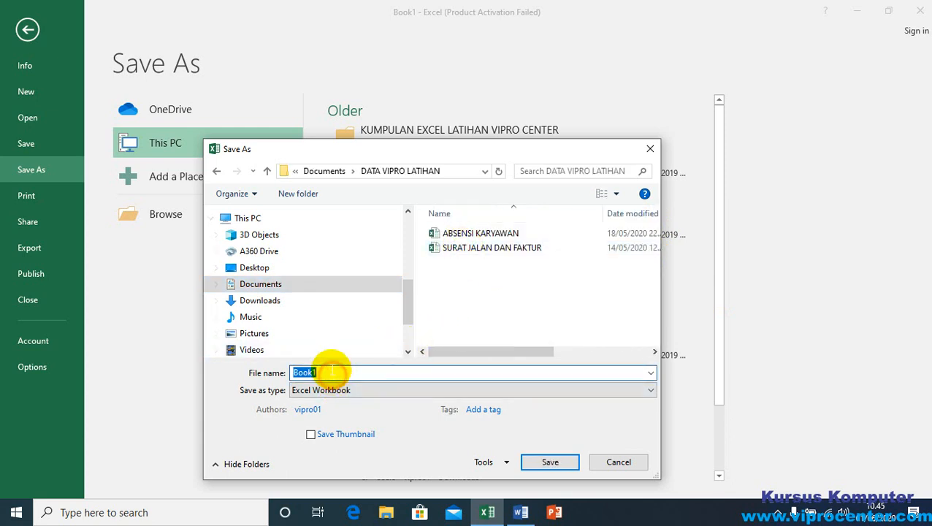
type("DATA UNDANGAN")
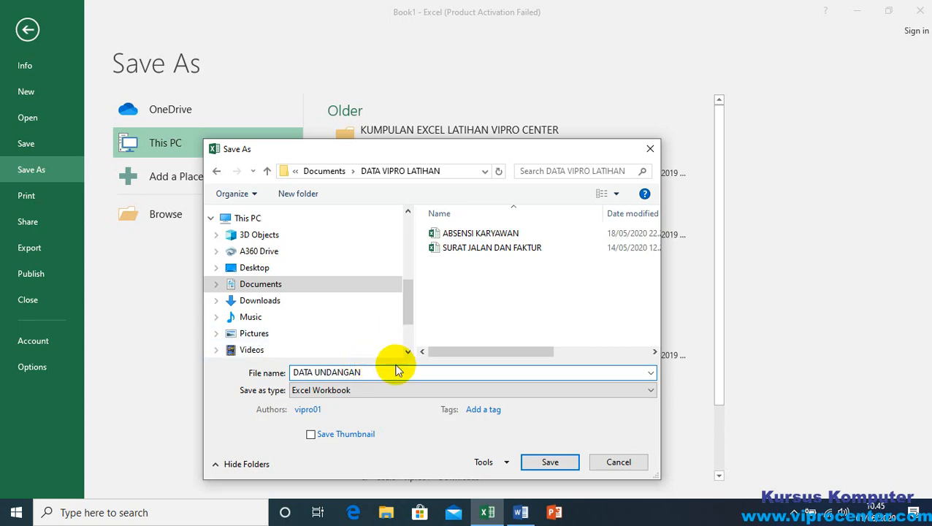
left_click(551, 461)
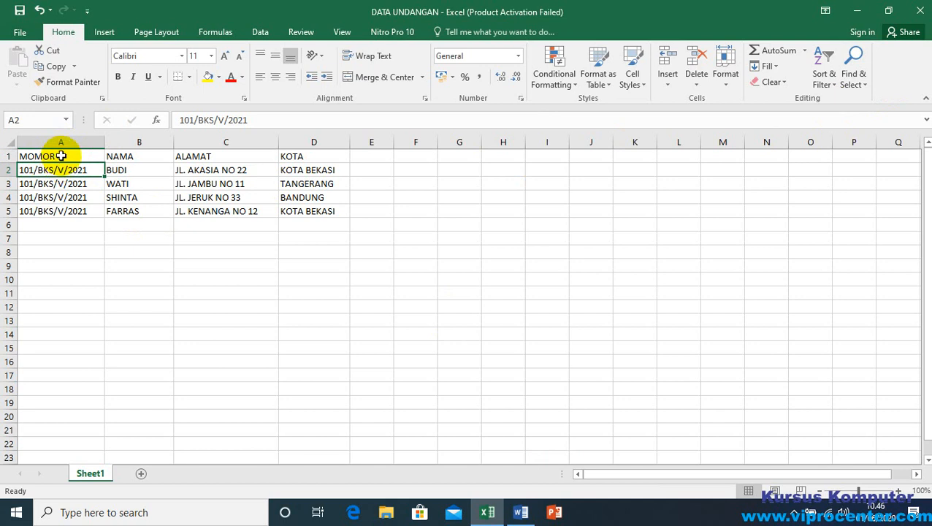
Step: Insert three blank rows above the header row of the recipient table
left_click(61, 156)
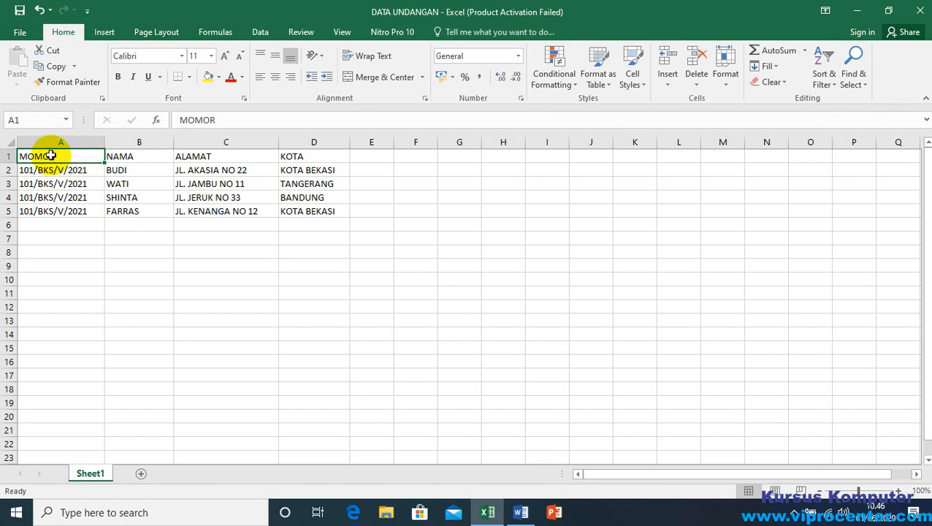
left_click(8, 160)
left_click_drag(8, 159, 7, 178)
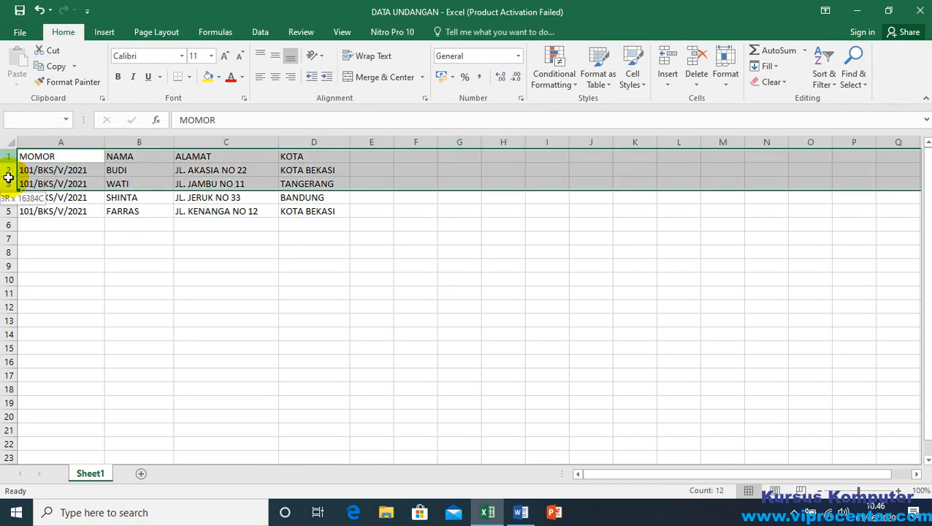
right_click(7, 181)
left_click(57, 275)
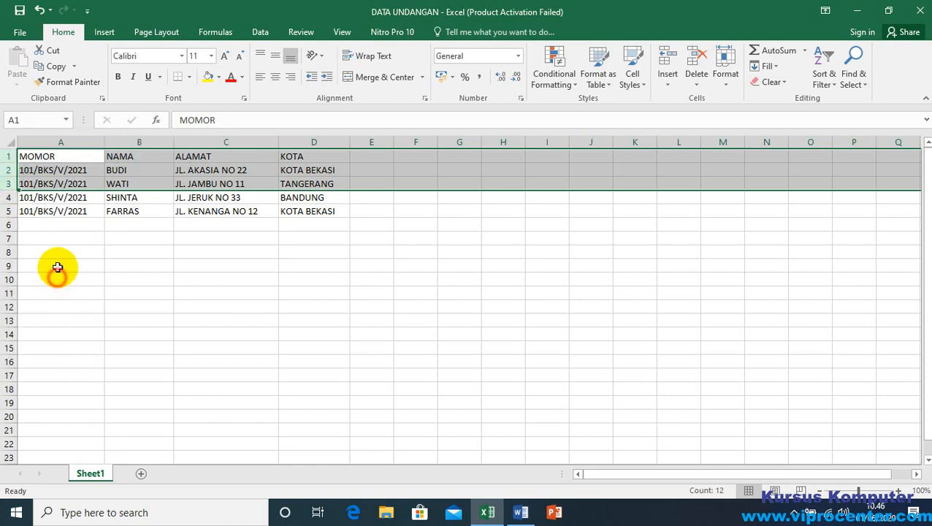
Step: Delete the three blank rows above the recipient table so its header starts in row 1
left_click(52, 157)
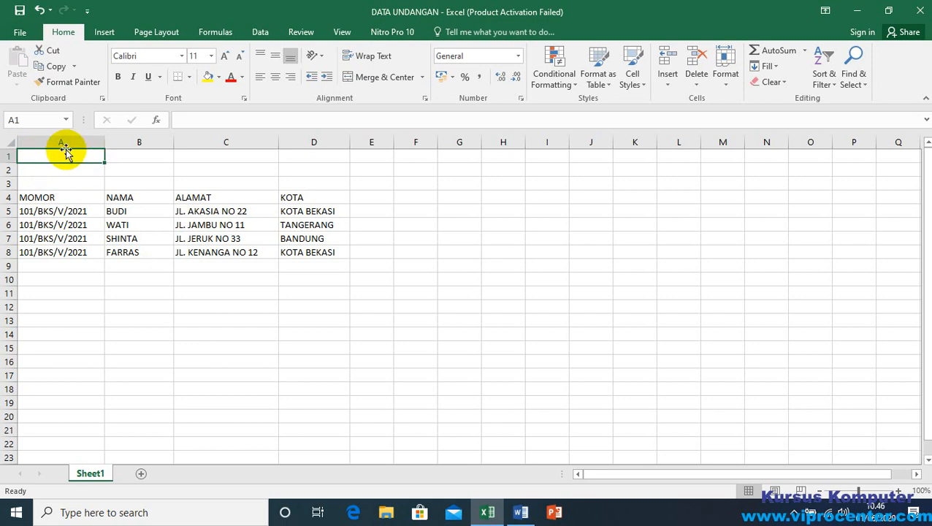
left_click_drag(5, 154, 8, 182)
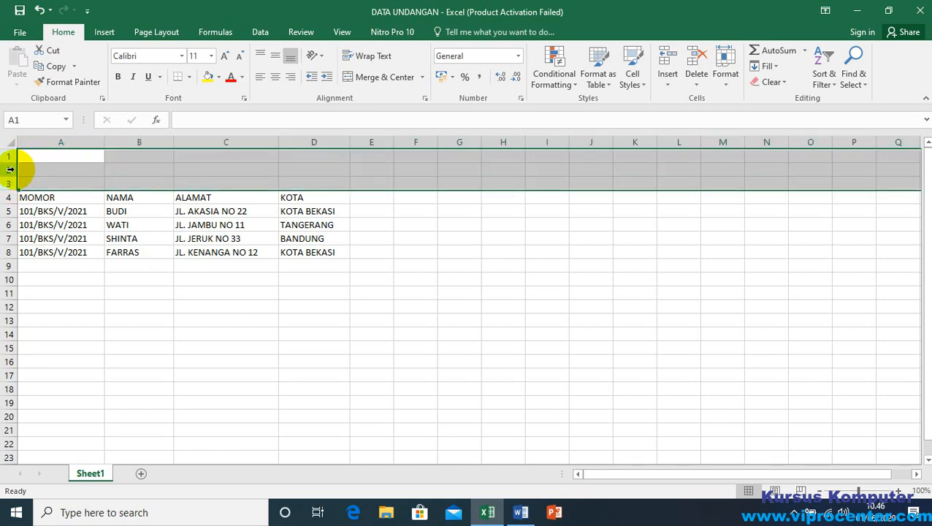
right_click(17, 169)
left_click(64, 282)
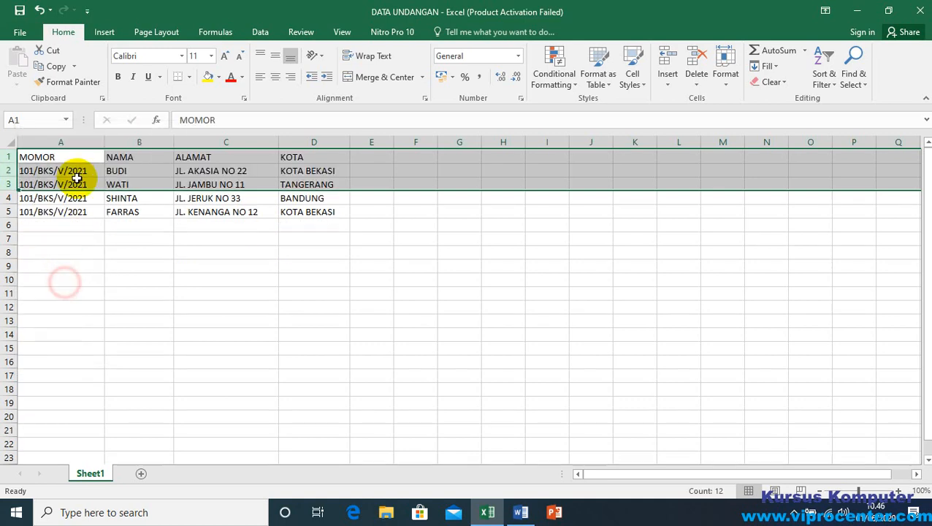
left_click(58, 155)
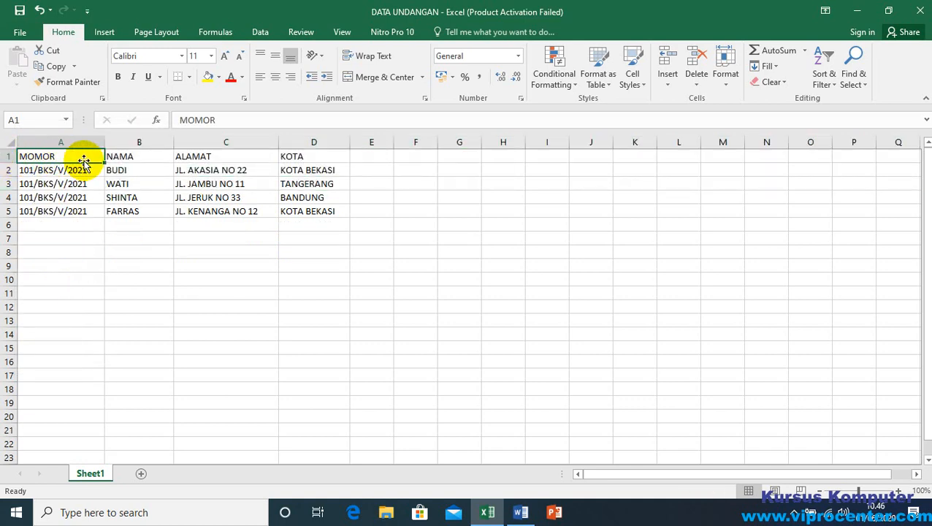
Step: Check the first recipient's name, address and city cells, and close the DATA UNDANGAN workbook to return to the letter in Word
left_click(133, 168)
left_click(267, 169)
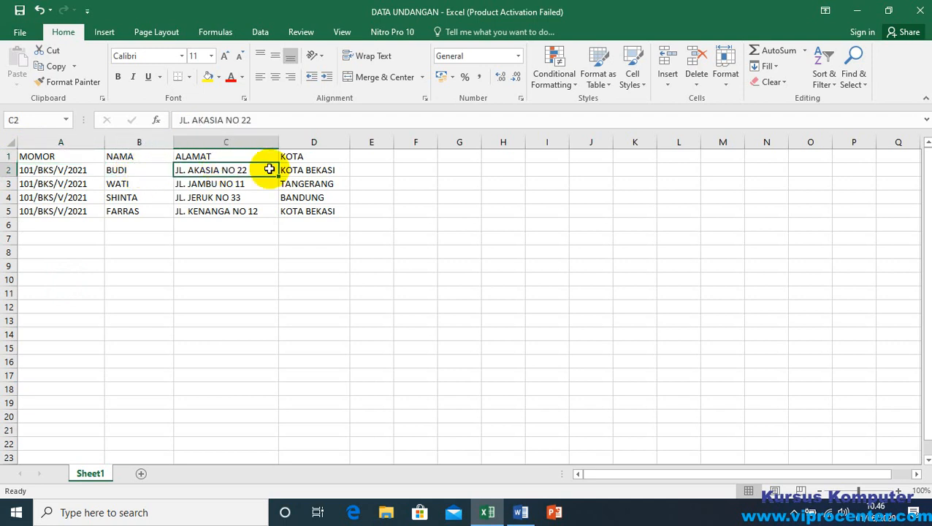
left_click(321, 170)
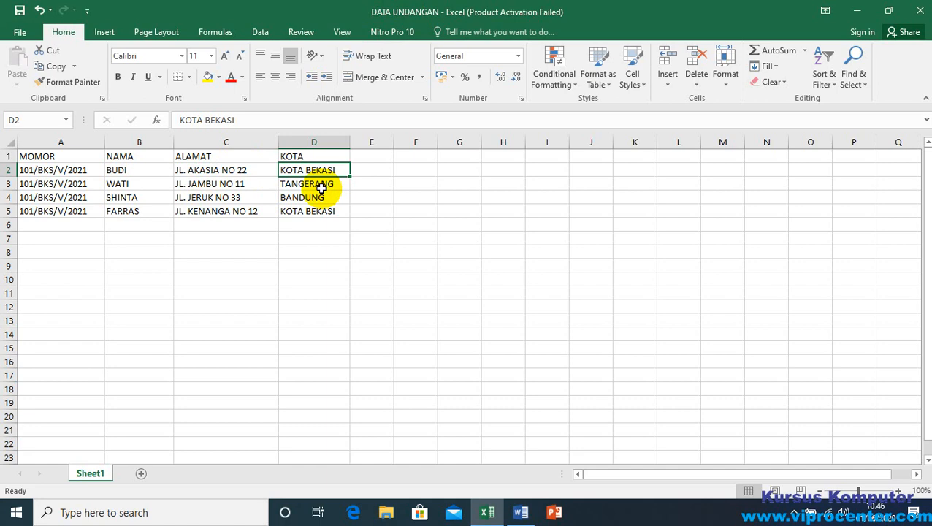
left_click(922, 12)
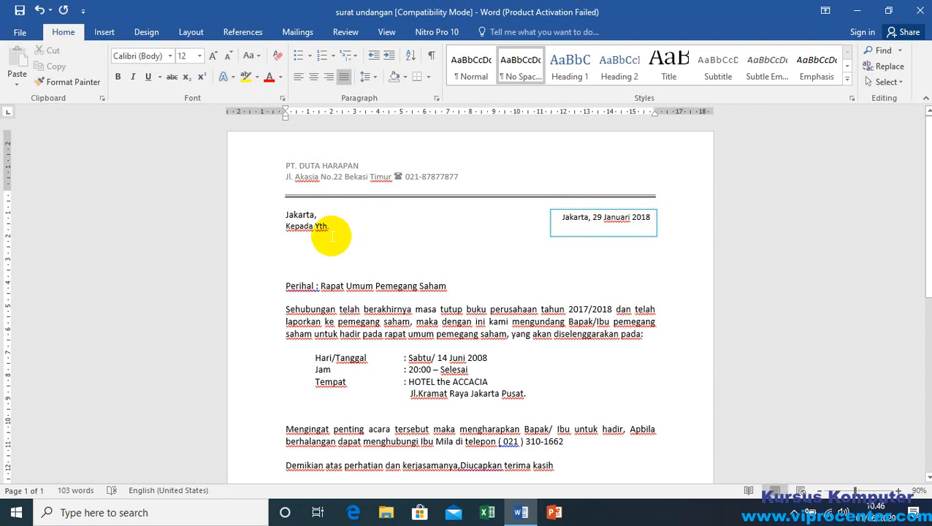
Step: Use Sheet1$ of the DATA UNDANGAN workbook in Documents > DATA VIPRO LATIHAN as the letter's existing mail merge recipient list, with first-row column headers
left_click(309, 249)
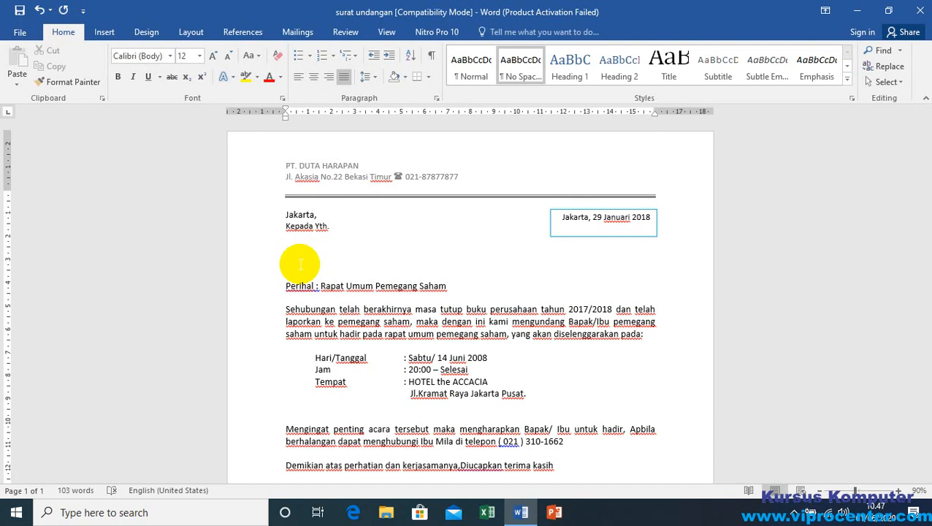
left_click(296, 33)
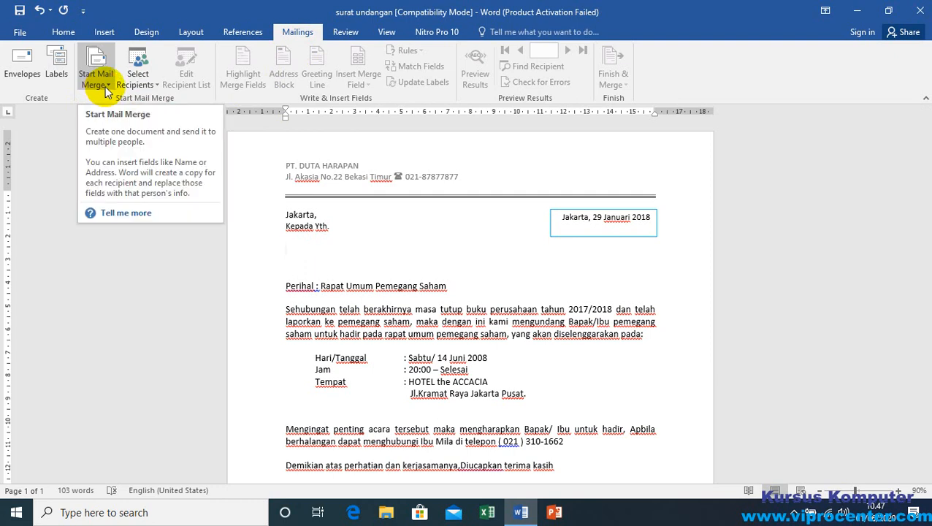
left_click(154, 86)
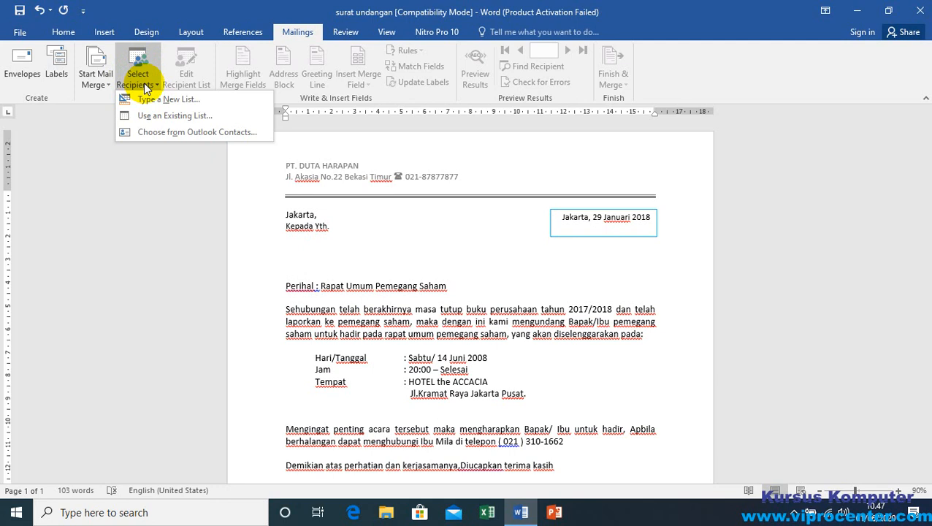
left_click(201, 117)
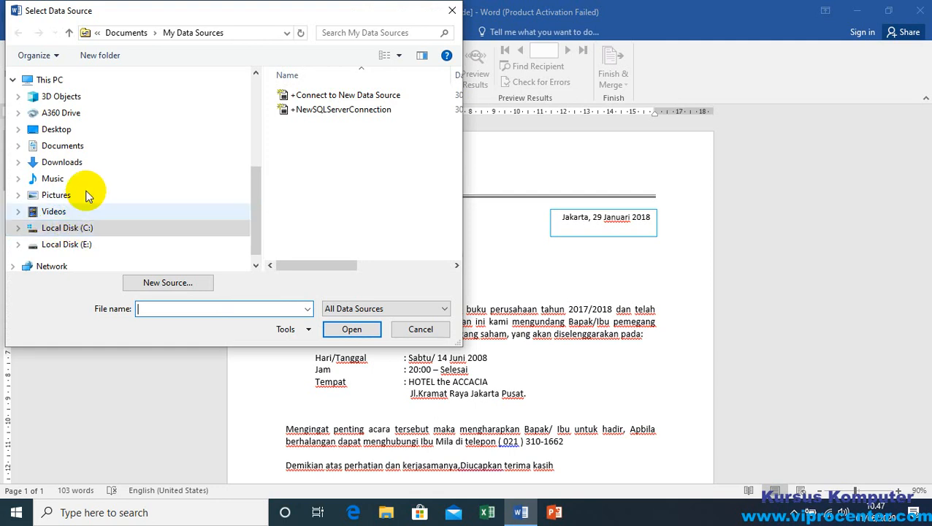
left_click(46, 147)
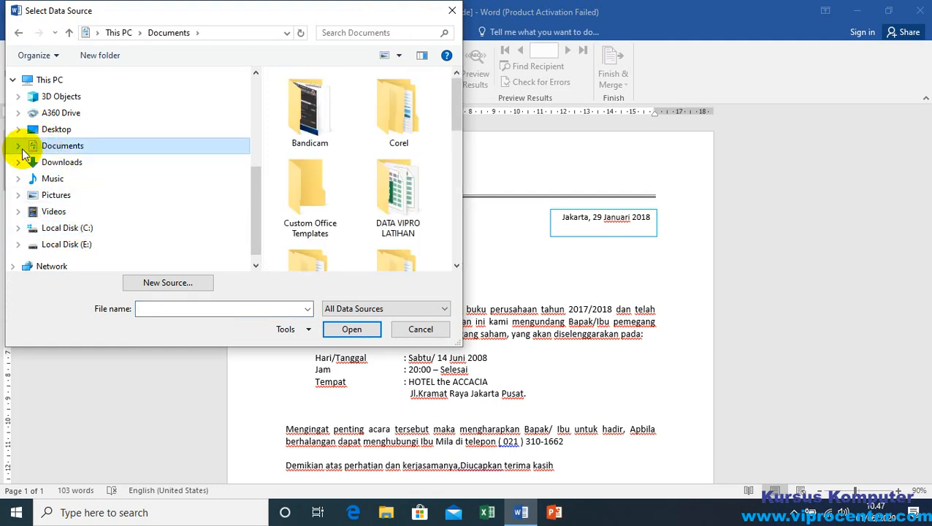
left_click(17, 147)
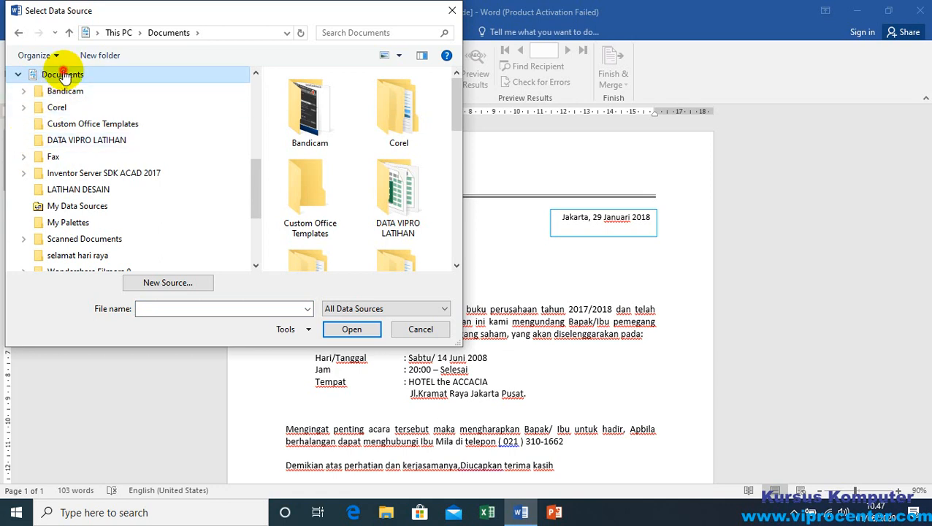
left_click_drag(456, 123, 250, 172)
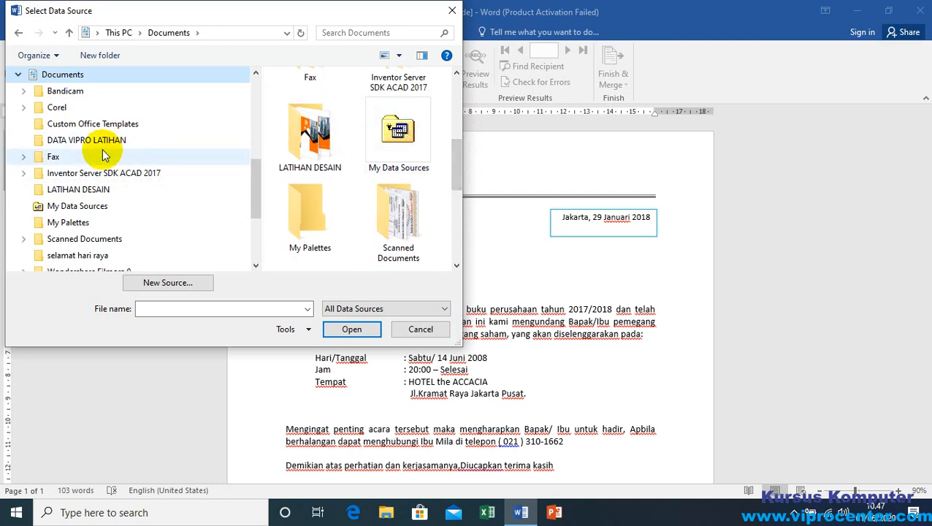
left_click(93, 143)
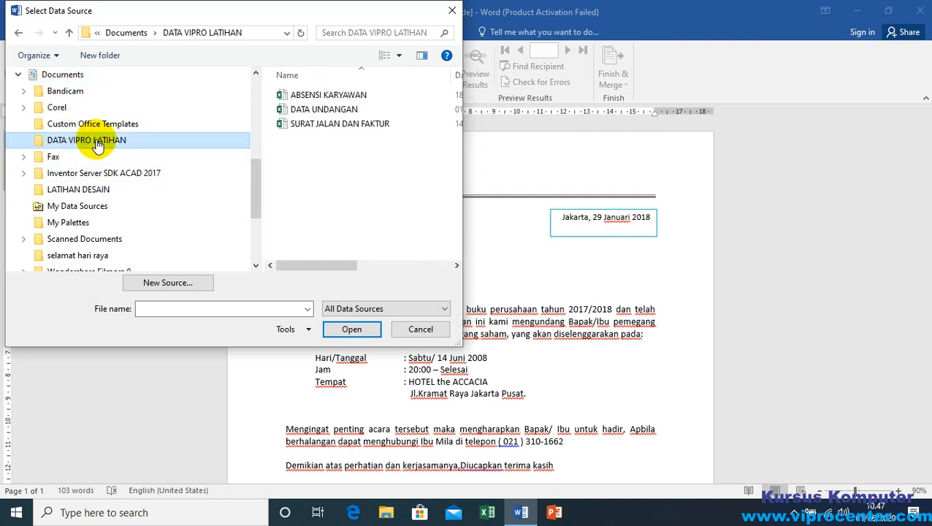
left_click(322, 111)
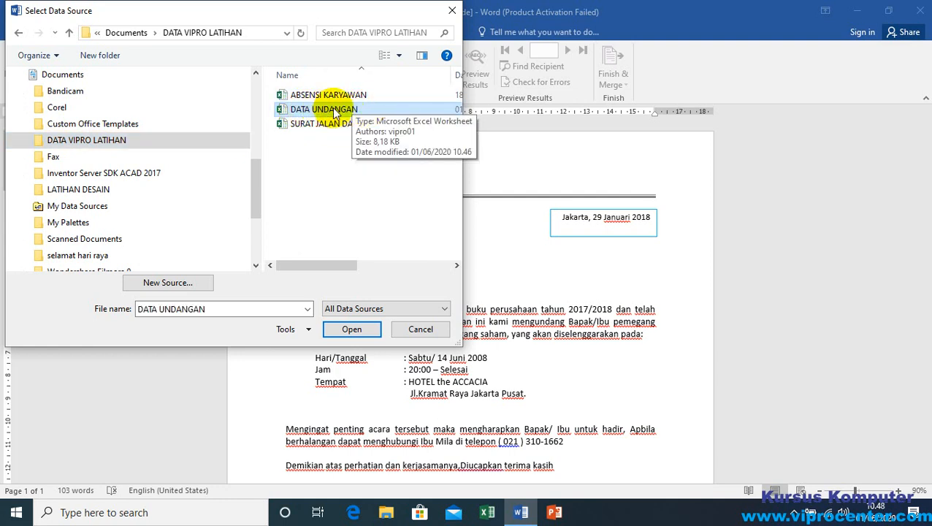
left_click(357, 333)
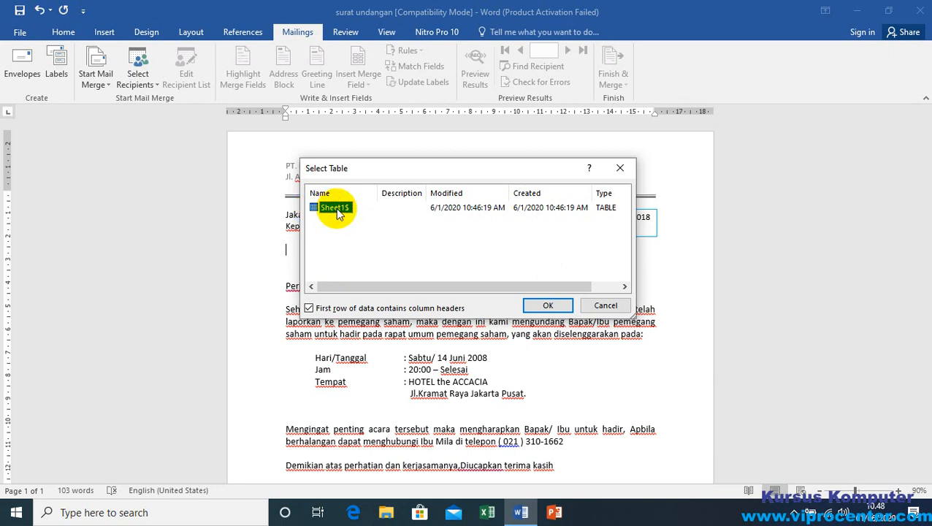
left_click(547, 305)
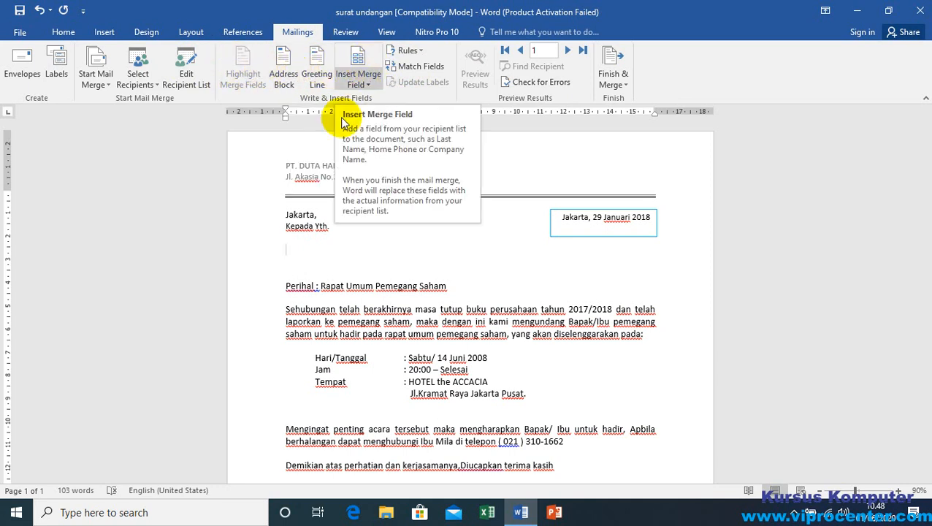
Step: Add a new line above "Jakarta," in the letter and enter the label "No :" on it
left_click(306, 229)
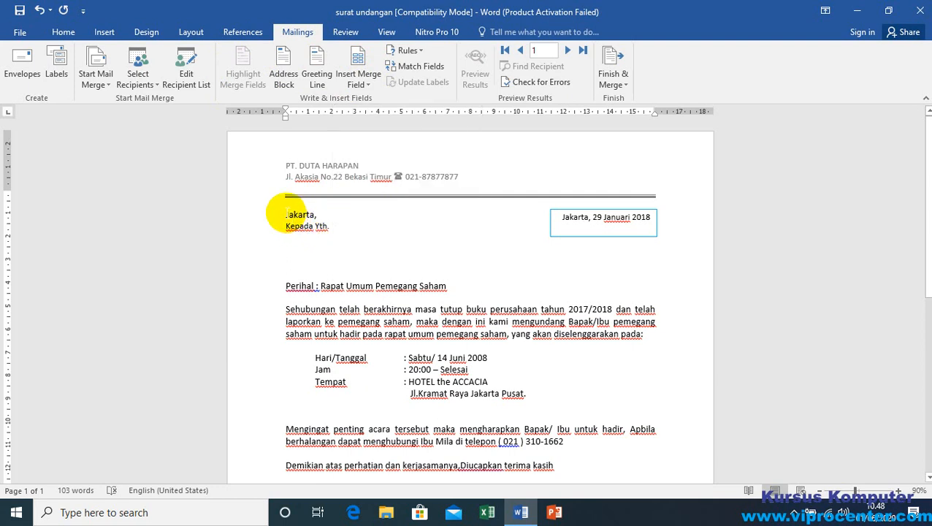
left_click(287, 215)
key("Return")
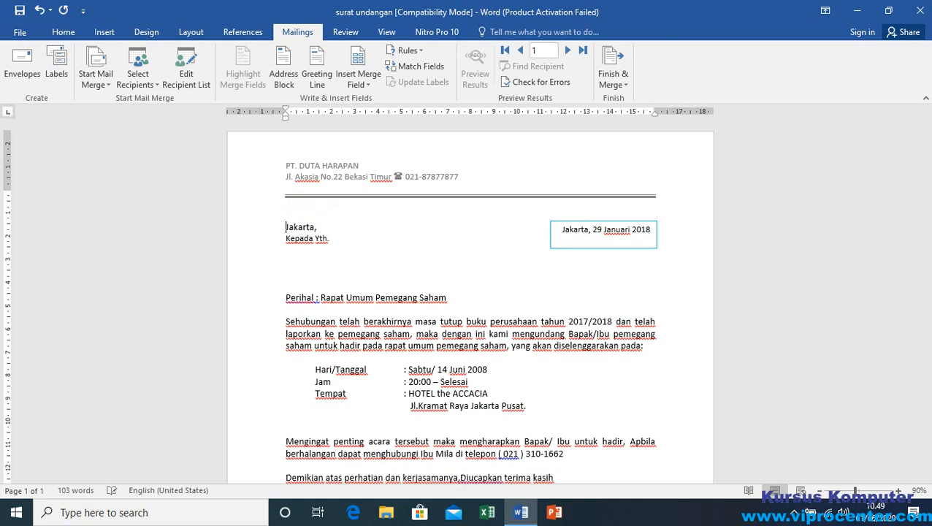
left_click(292, 217)
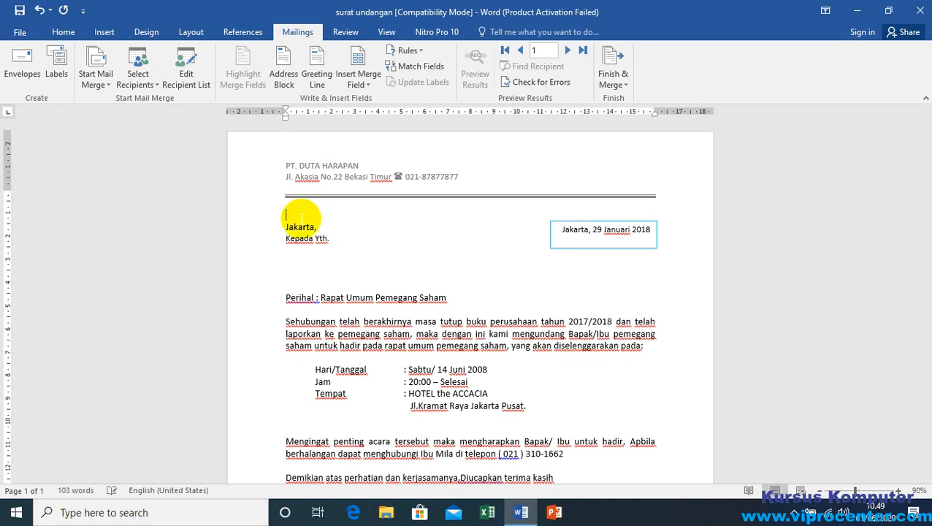
type("n")
type("No")
type(":")
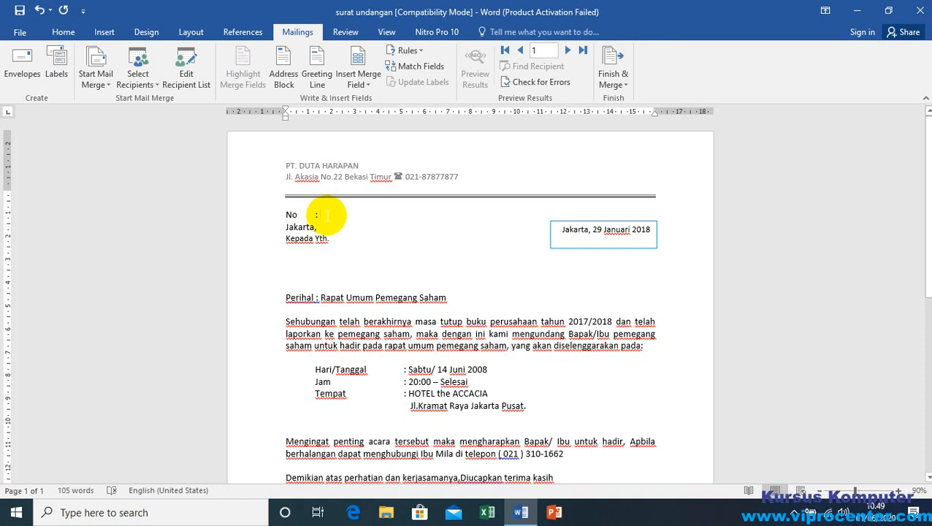
Step: Insert the MOMOR merge field after the "No :" label
left_click(321, 214)
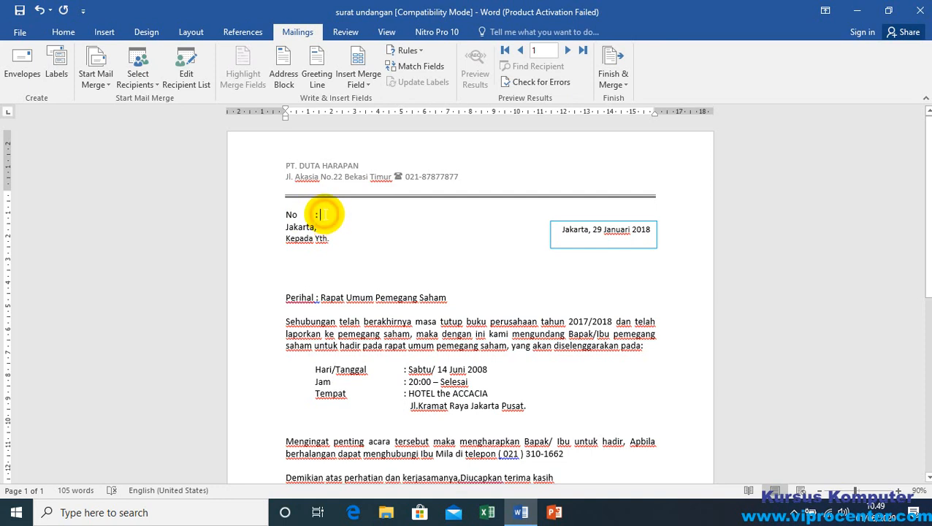
left_click(369, 89)
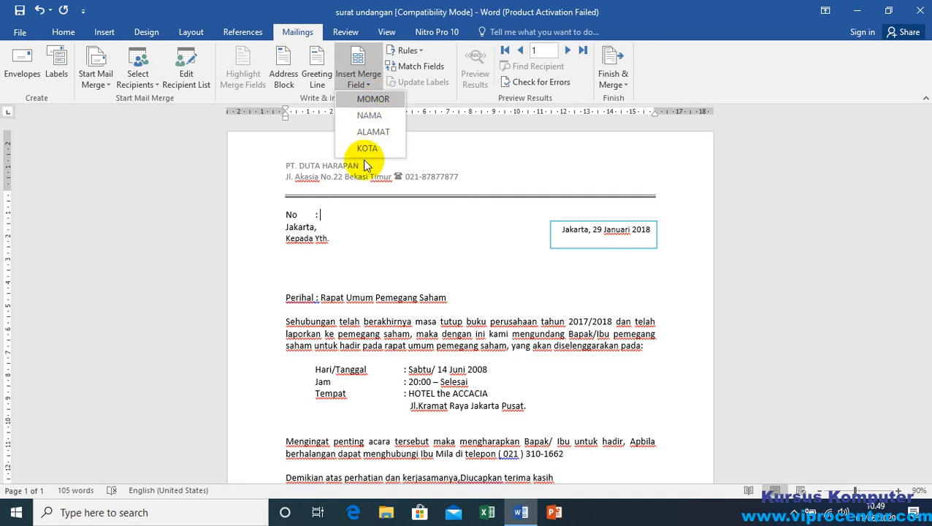
left_click(372, 101)
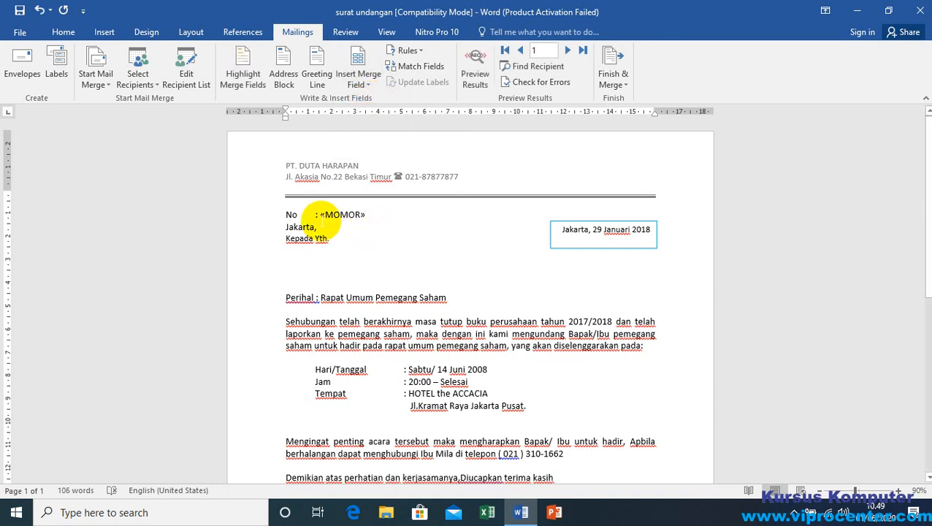
Step: Insert the NAMA merge field below "Kepada Yth.", leaving one blank line between them
left_click(300, 259)
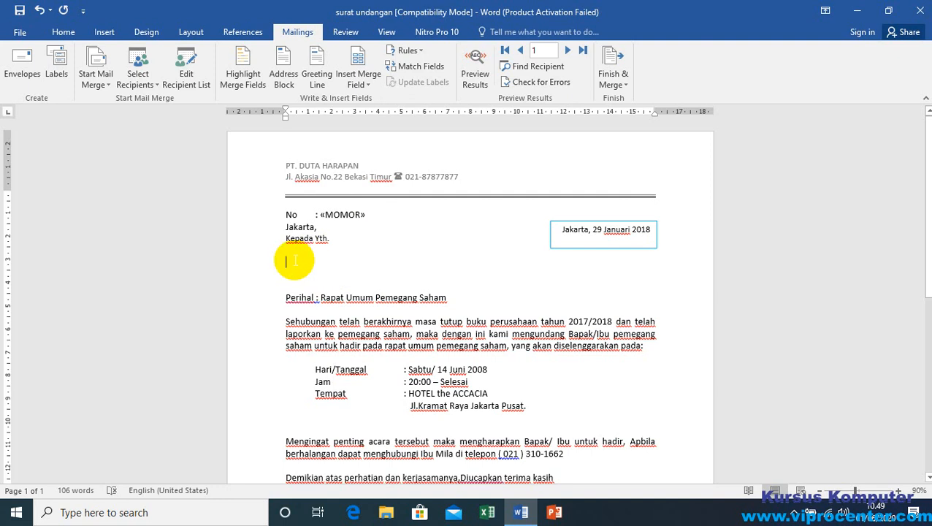
left_click(358, 81)
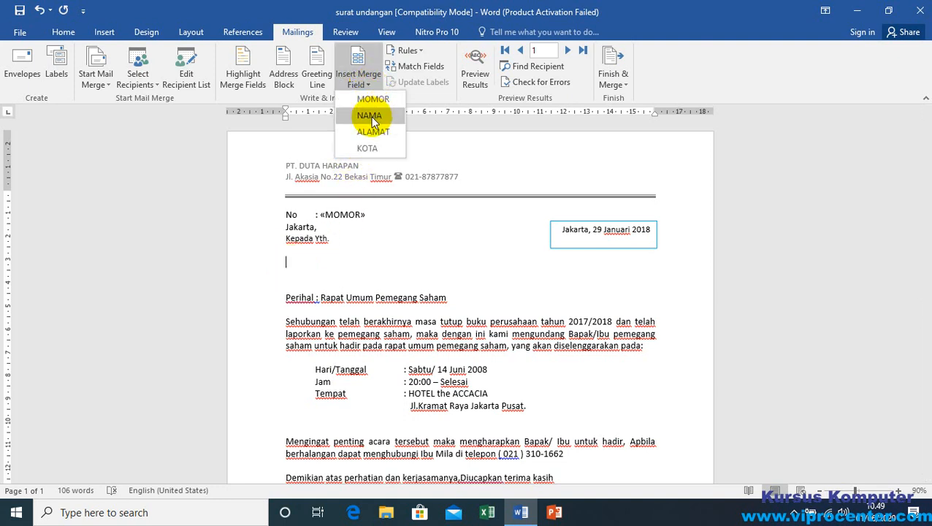
left_click(368, 117)
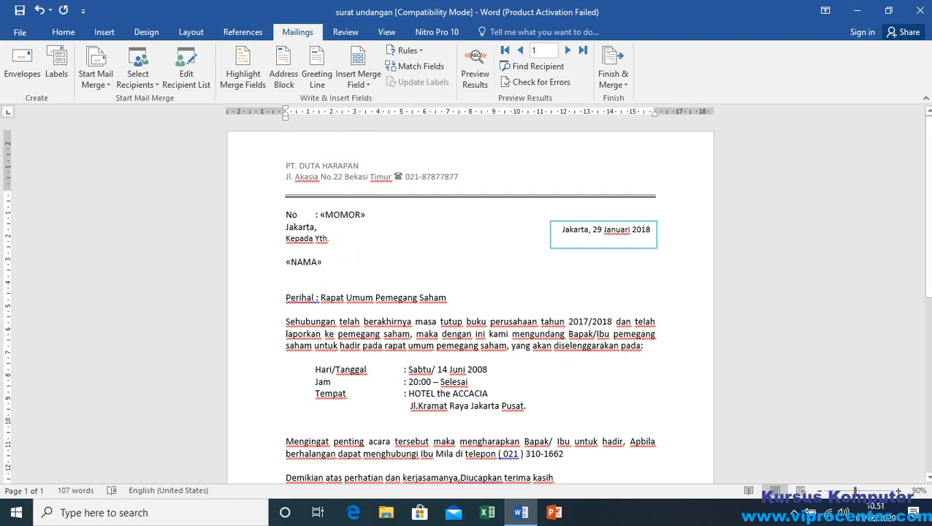
Step: Insert the ALAMAT and KOTA merge fields on separate new lines directly beneath the NAMA field
key("Return")
left_click(293, 274)
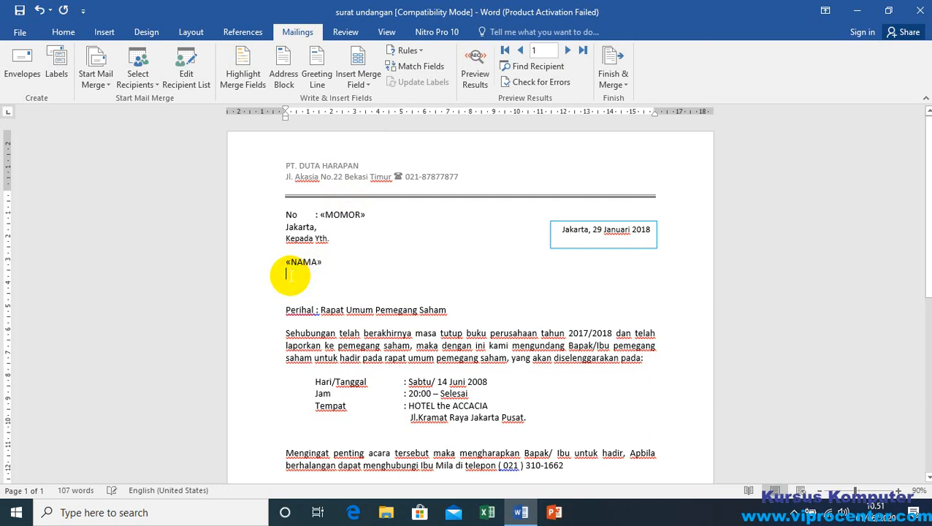
left_click(370, 84)
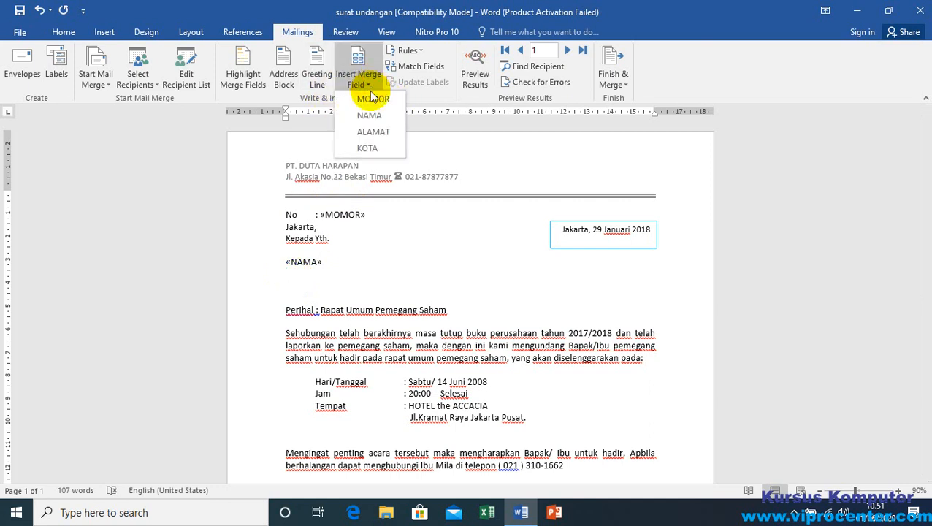
left_click(374, 132)
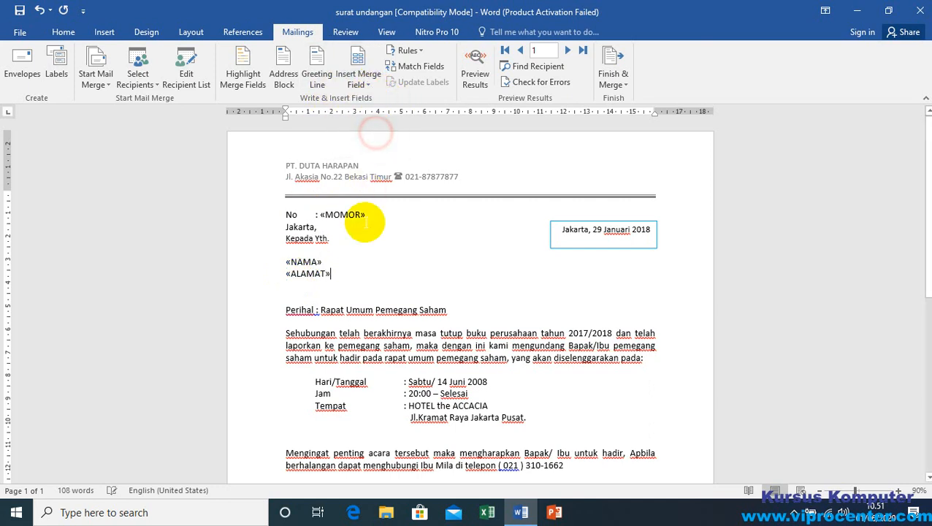
key("Return")
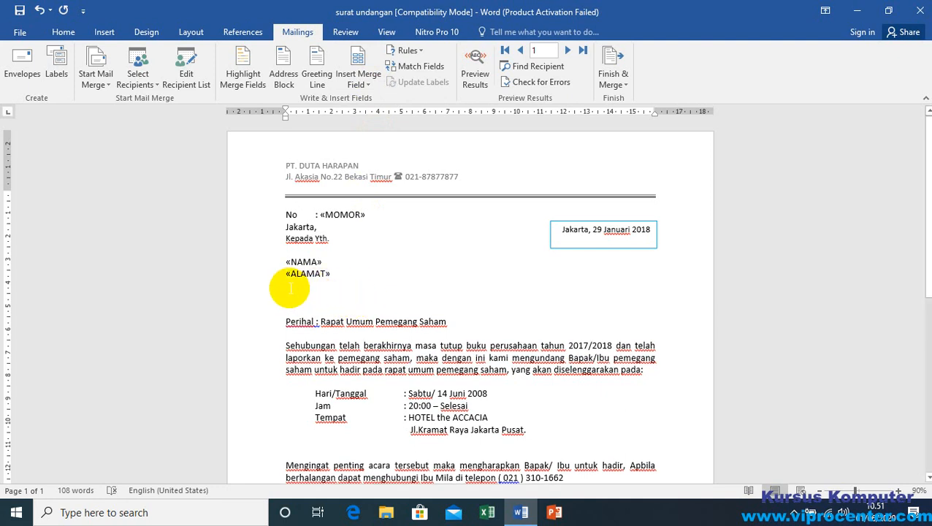
left_click(362, 82)
left_click(376, 149)
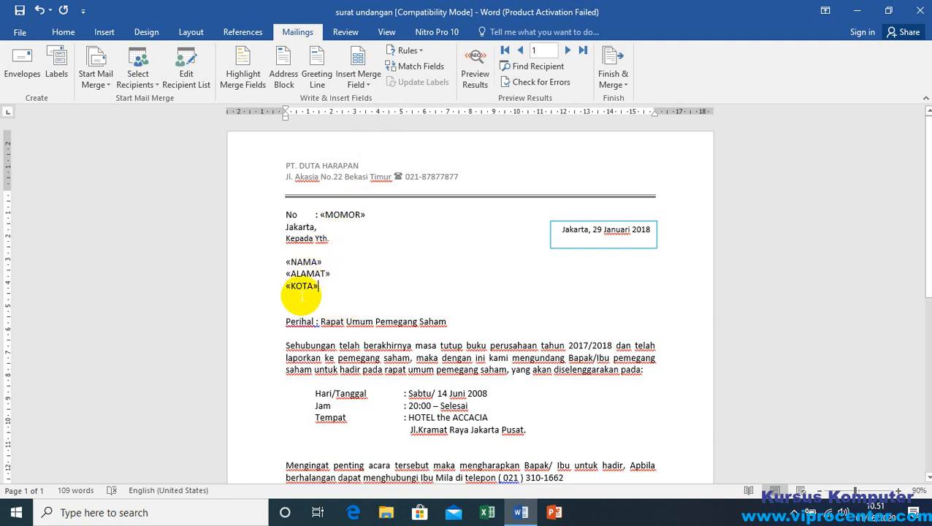
Step: Check the placement of the MOMOR, NAMA, ALAMAT and KOTA merge fields in the letter
left_click(341, 214)
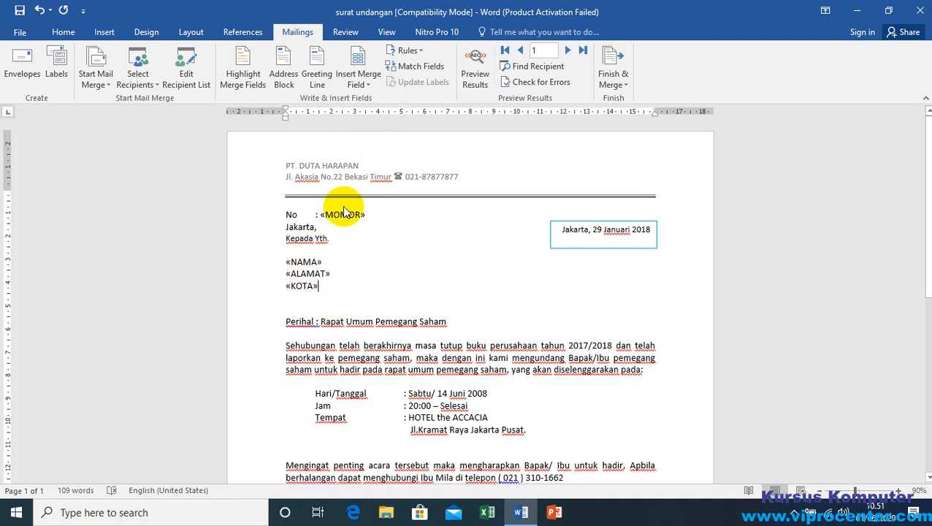
left_click(303, 261)
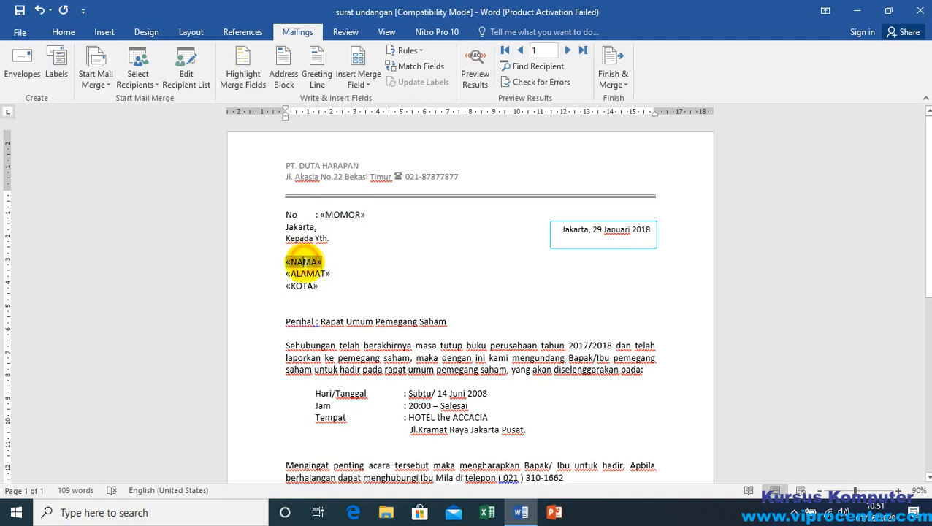
left_click(308, 274)
left_click(310, 286)
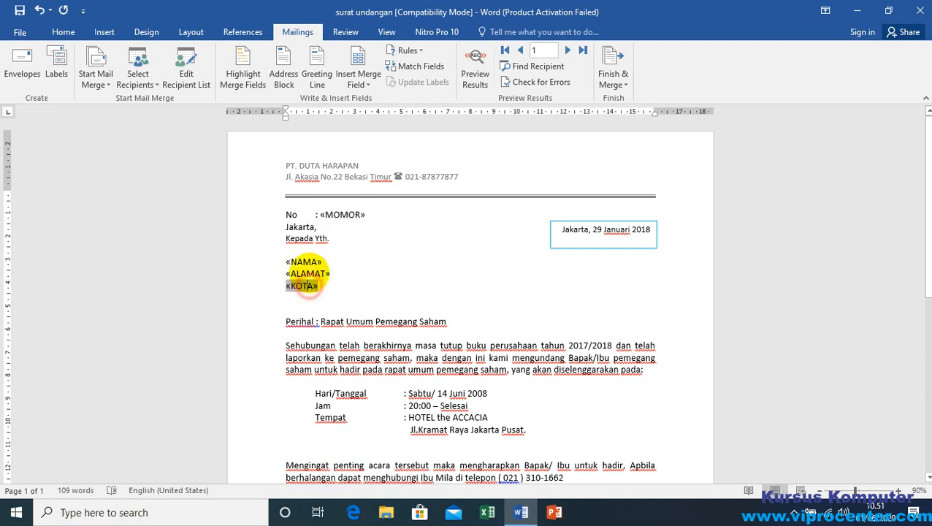
left_click(314, 261)
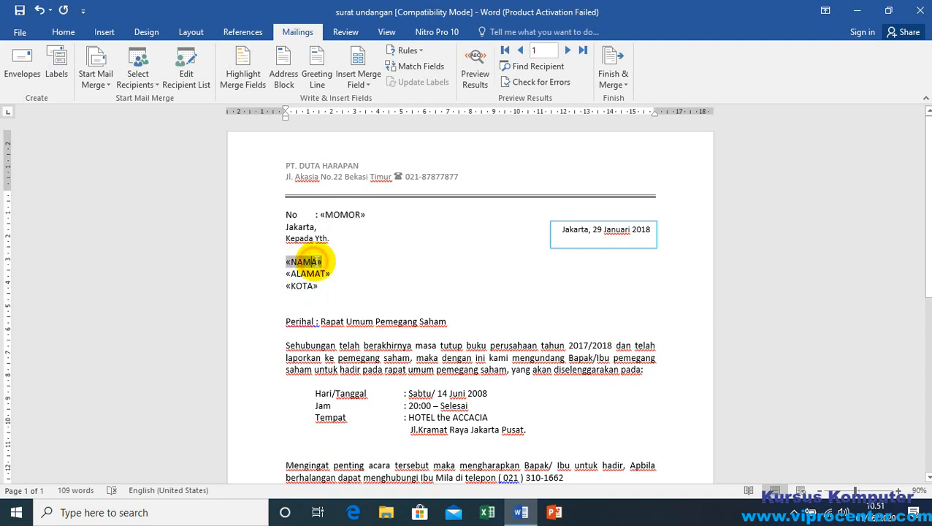
left_click(338, 215)
left_click(312, 262)
left_click(312, 274)
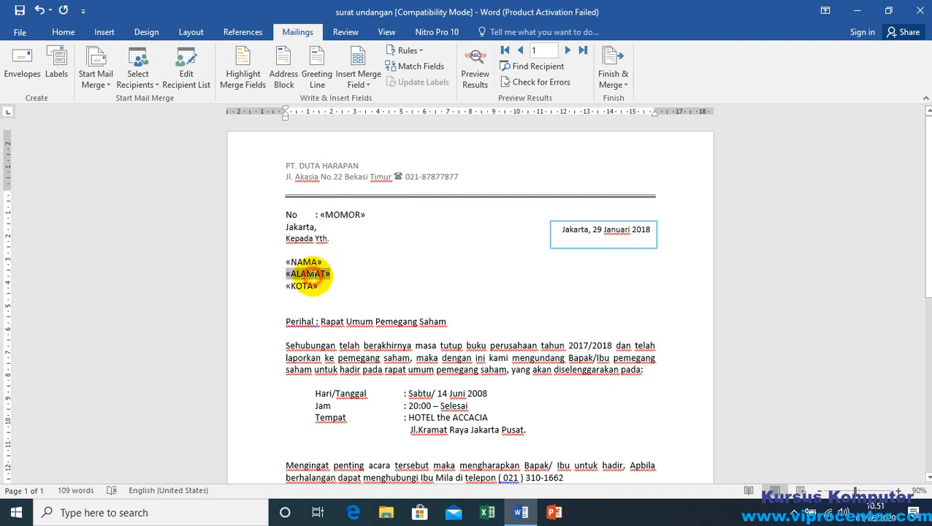
left_click(321, 286)
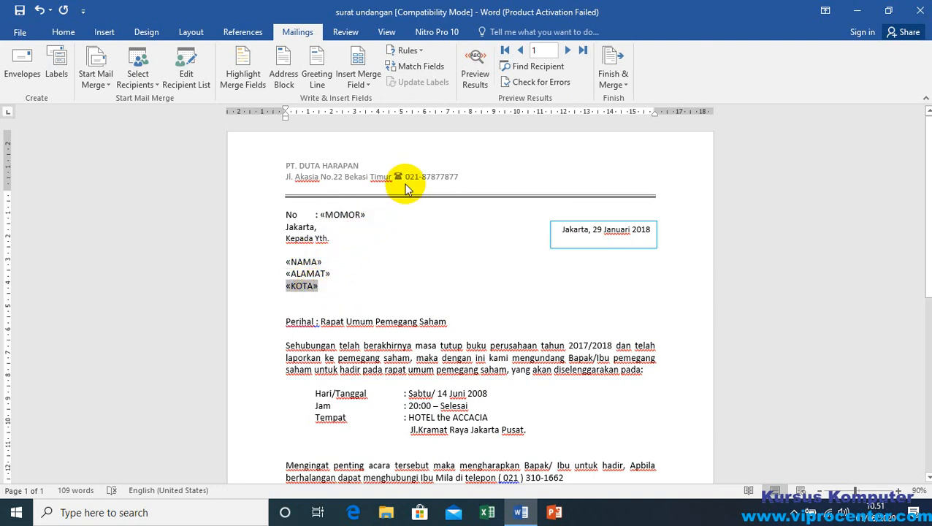
Step: Preview the merge results, going through the letters from record 1 to record 4 and back to the first
left_click(474, 68)
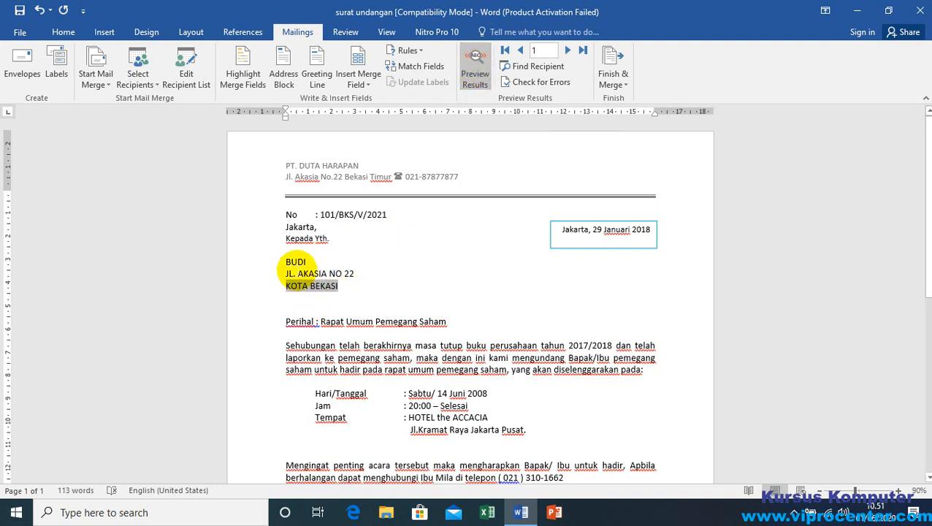
left_click(357, 273)
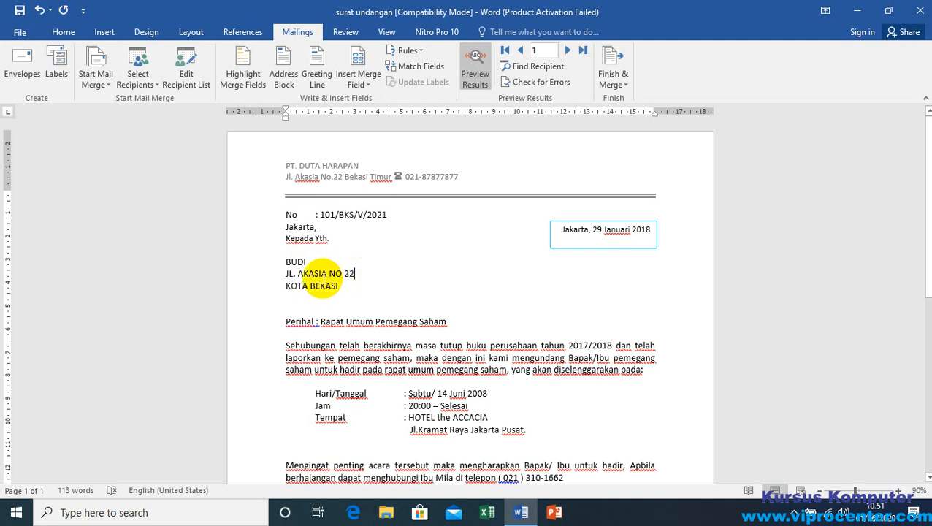
left_click(567, 51)
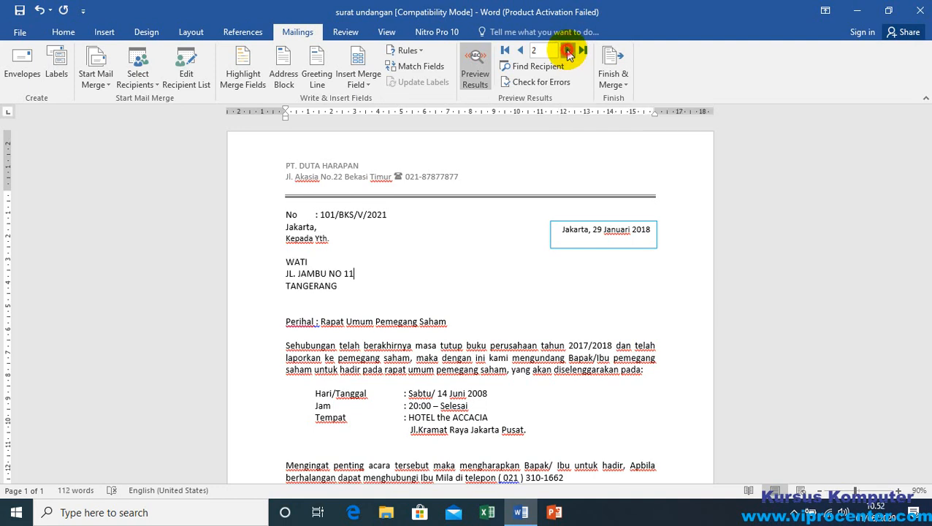
left_click(567, 51)
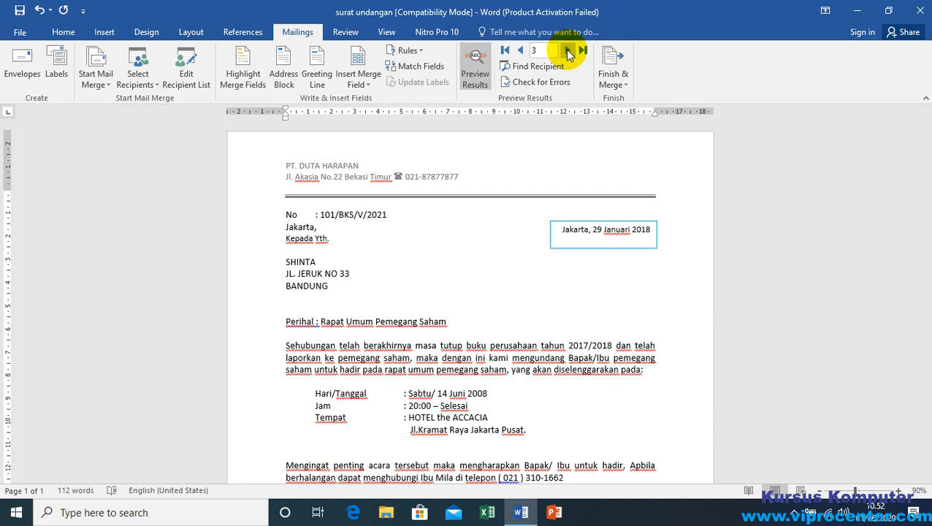
left_click(567, 51)
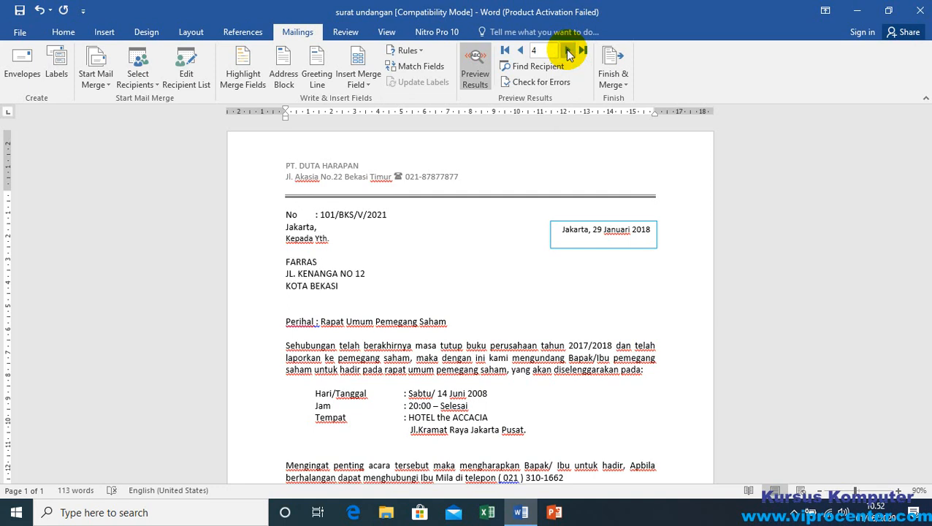
left_click(522, 51)
left_click(522, 51)
left_click(522, 51)
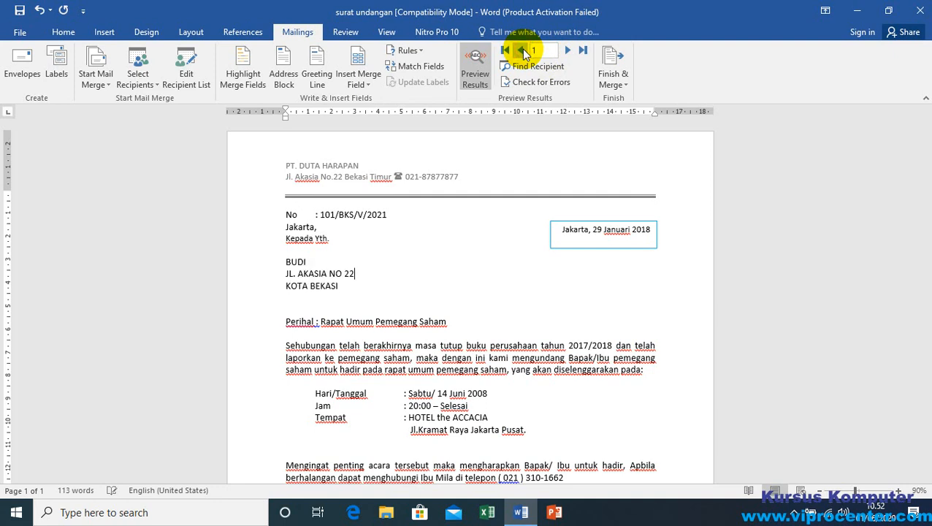
Step: Browse the previewed letters forward and back once more, ending on record 4, and examine its address line
left_click(569, 51)
left_click(568, 51)
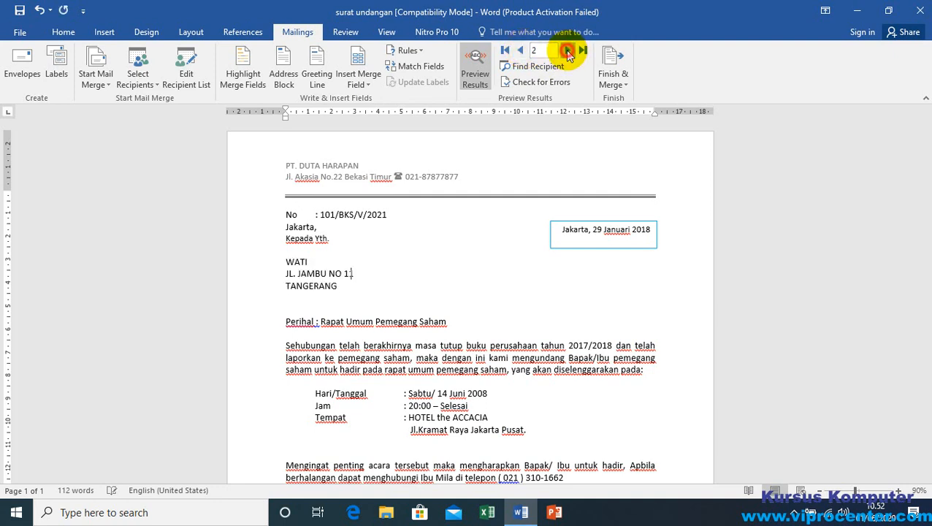
left_click(568, 51)
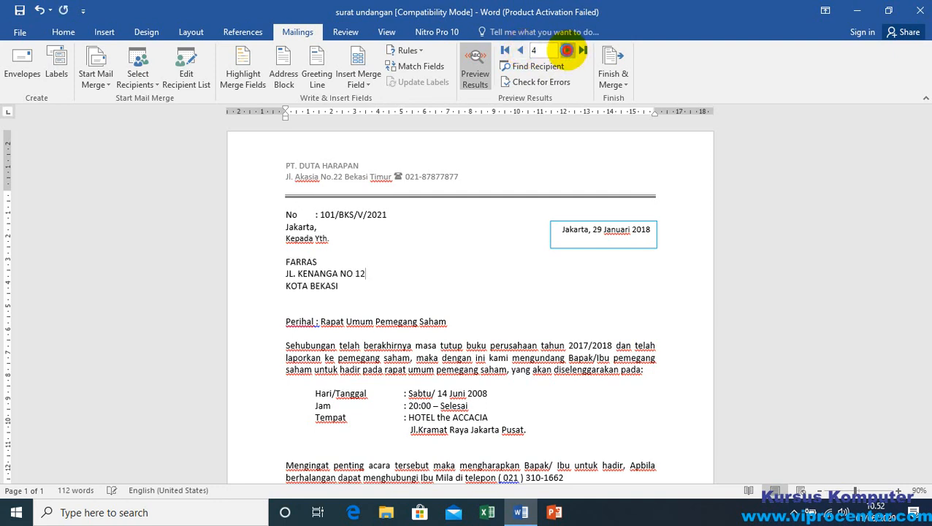
left_click(521, 51)
left_click(521, 51)
left_click(521, 51)
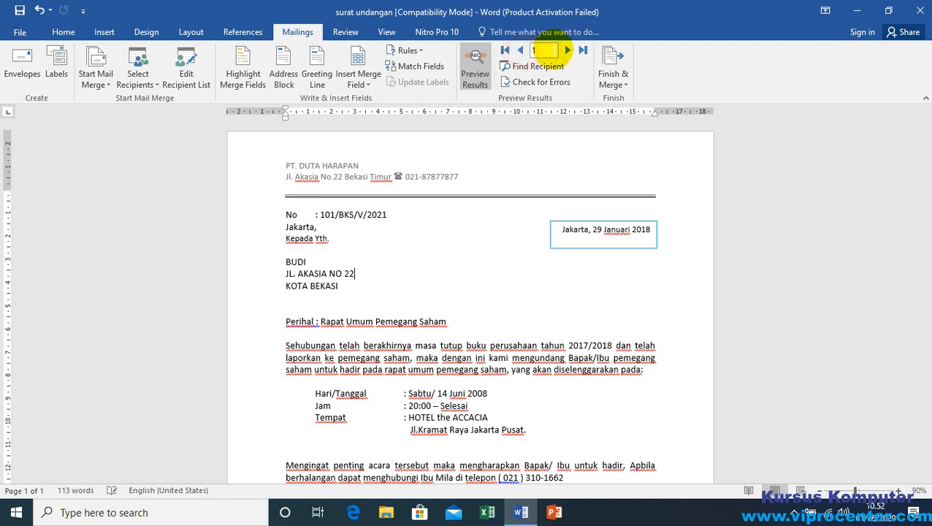
left_click(568, 51)
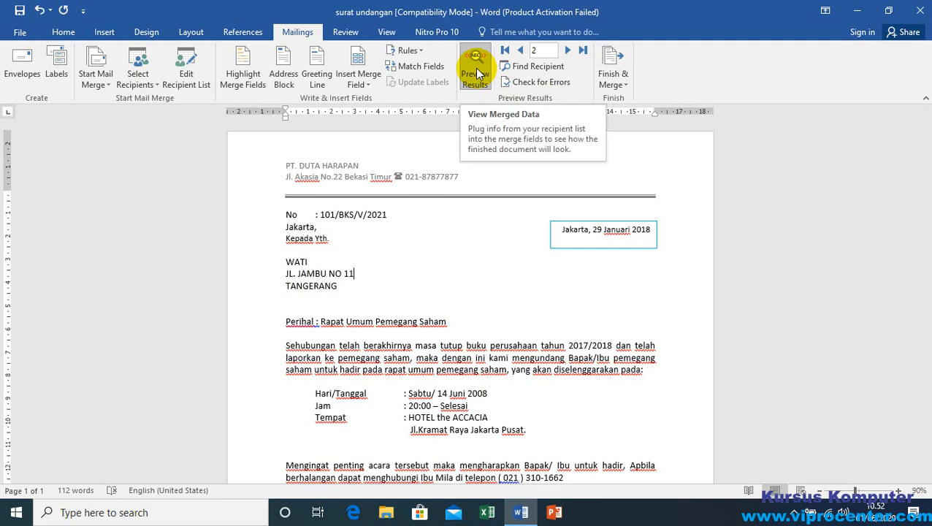
left_click(479, 190)
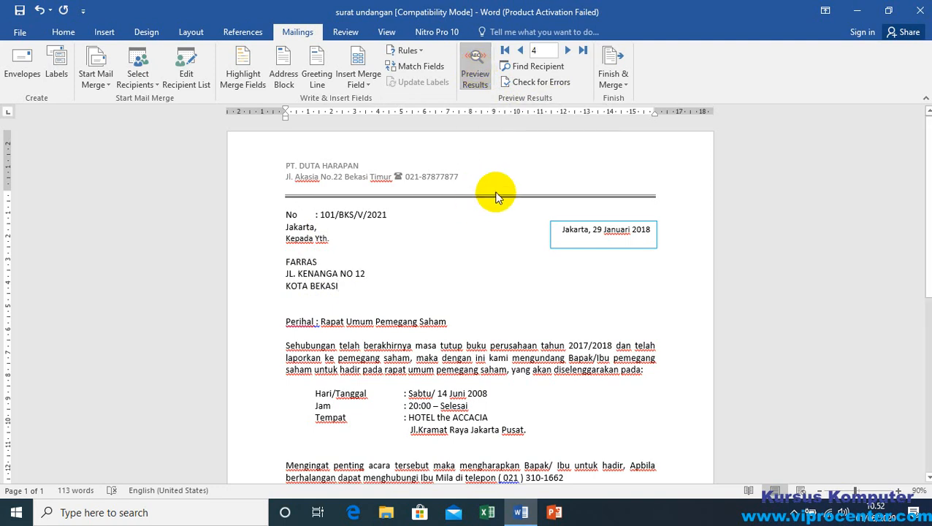
left_click(314, 270)
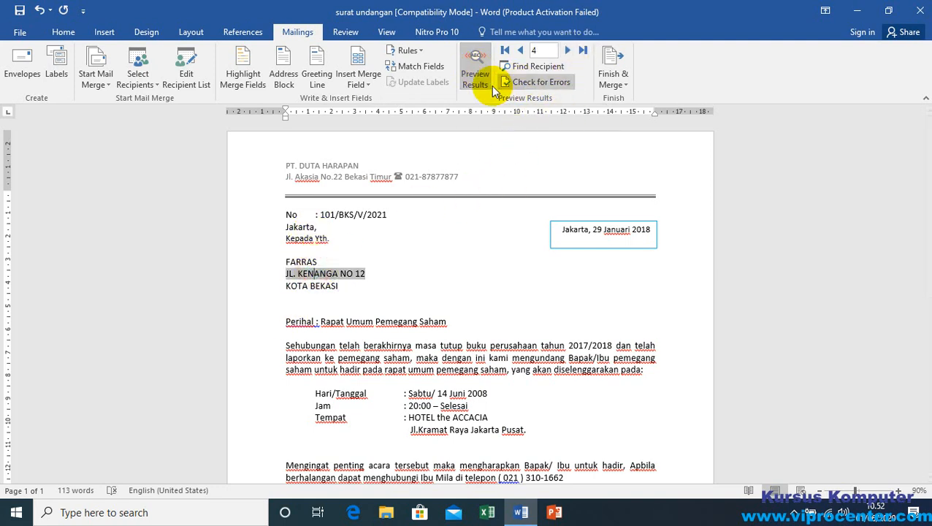
Step: Toggle the results preview to compare the merged data with the fields, leaving the letter showing its merge field codes
left_click(475, 66)
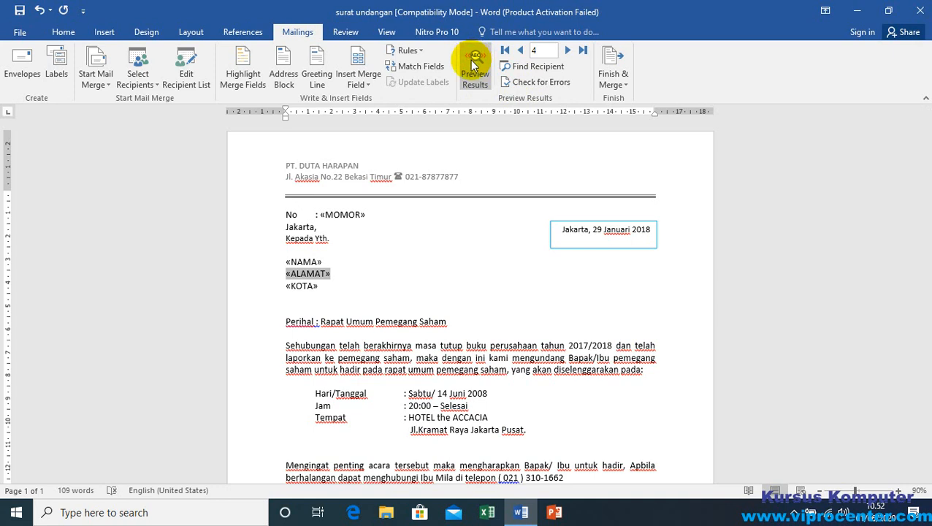
left_click(475, 66)
left_click(475, 66)
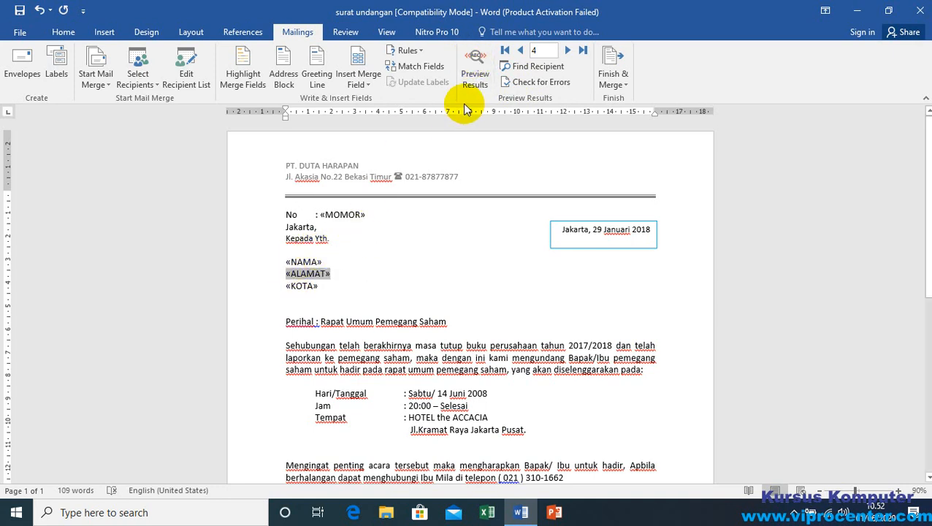
Step: Preview the merged letters again, going back from record 4 to record 1 and forward to record 3
left_click(475, 69)
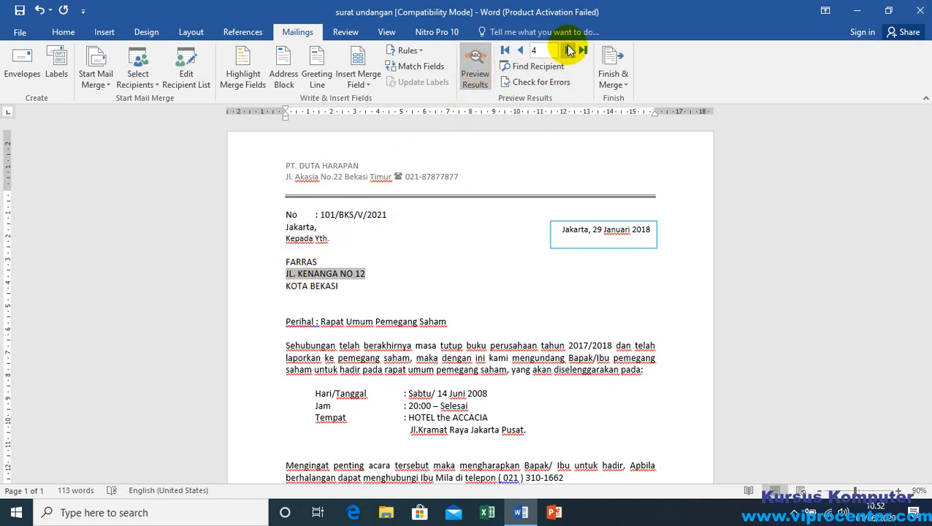
left_click(522, 52)
left_click(523, 52)
left_click(523, 52)
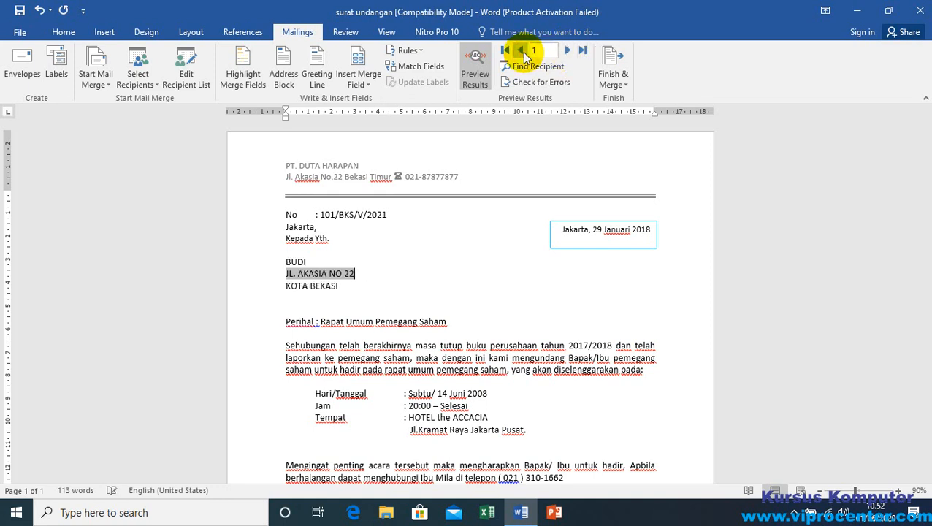
left_click(566, 51)
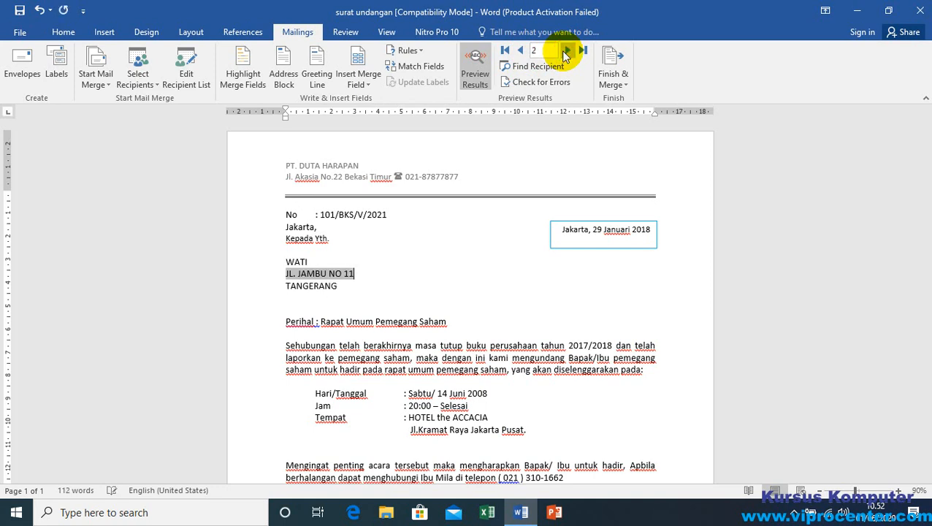
left_click(566, 51)
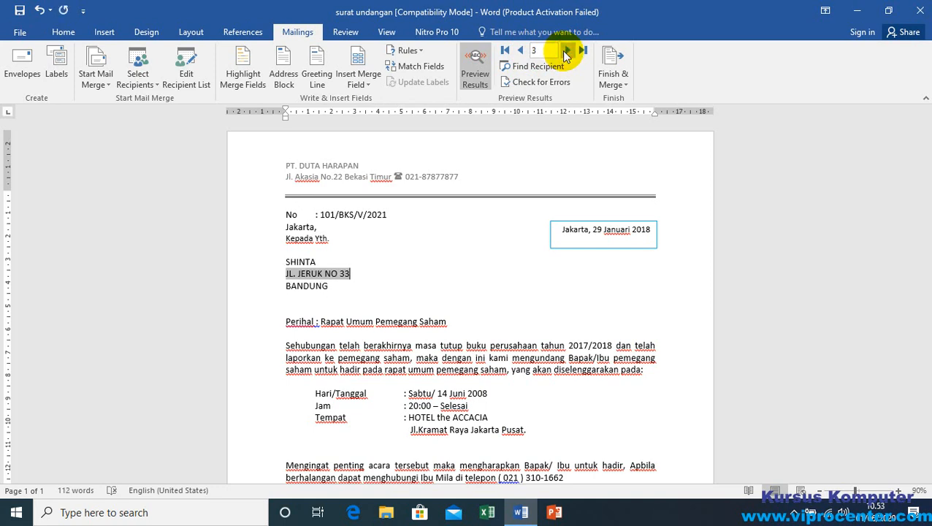
left_click(356, 275)
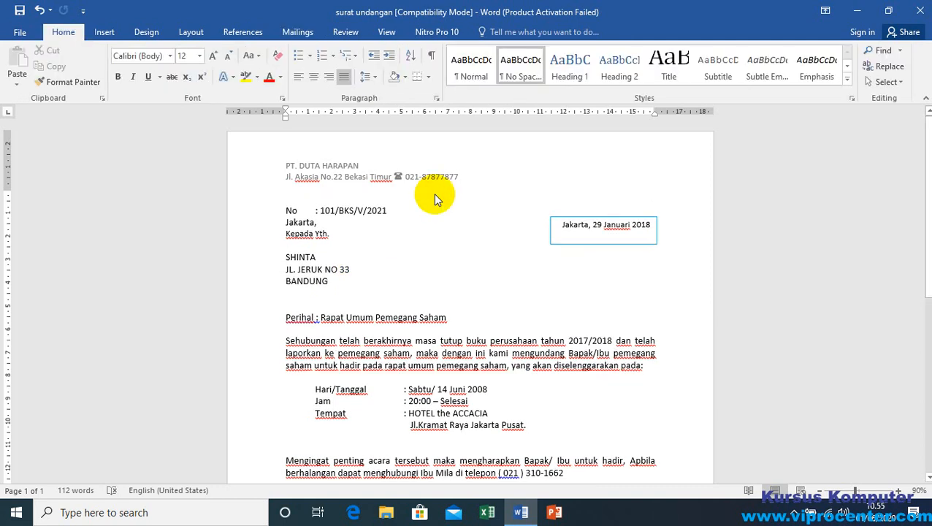
Step: Open the letterhead in the page header for editing and set its distance from the top edge to 0.5 cm
right_click(347, 145)
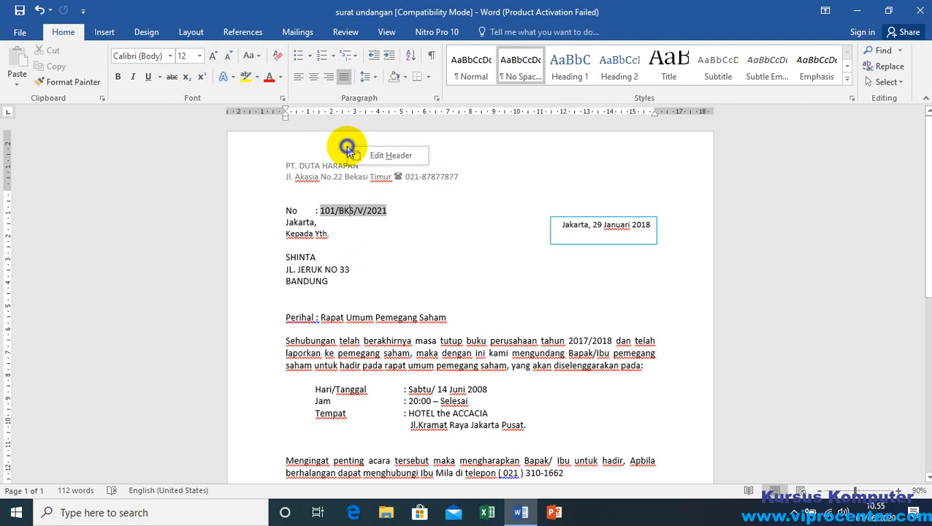
left_click(387, 157)
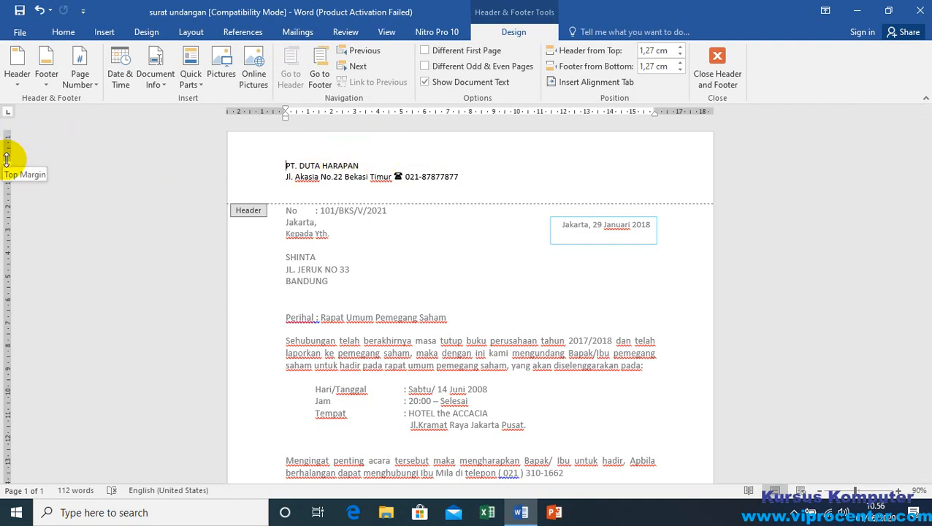
left_click_drag(6, 156, 9, 142)
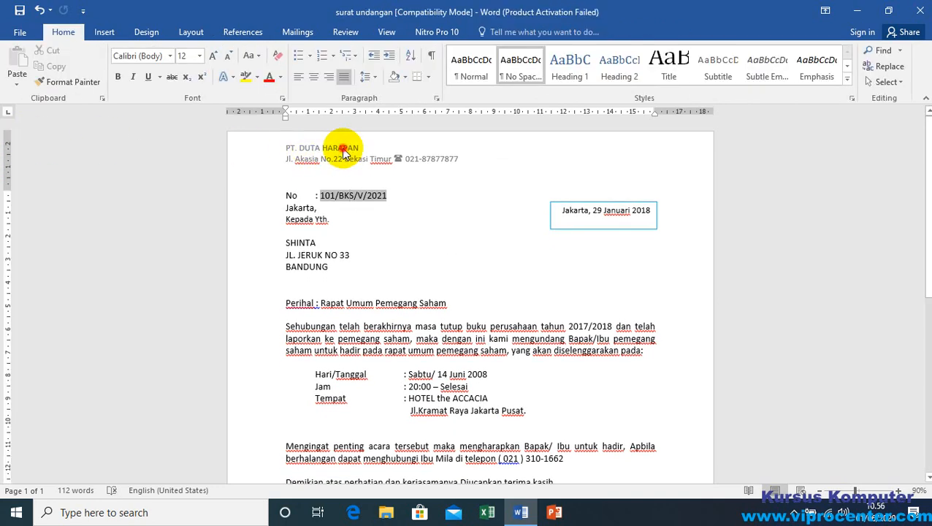
Step: Indent the company name and the address line in the header by two tab steps each, aligning them
double_click(321, 150)
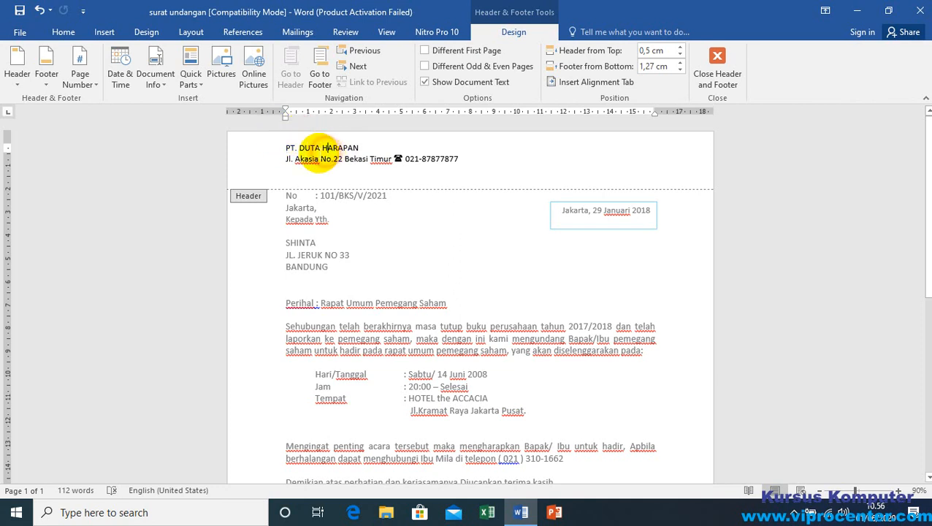
left_click(286, 159)
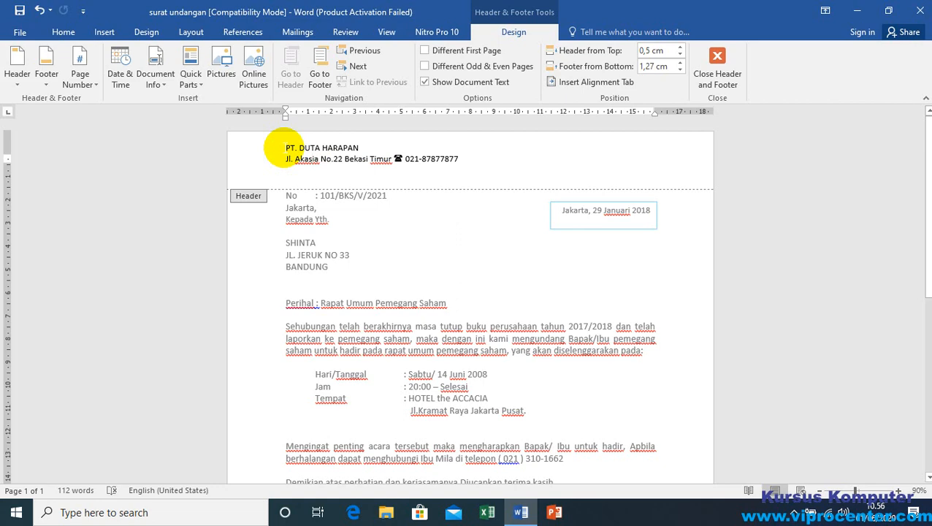
left_click(278, 147)
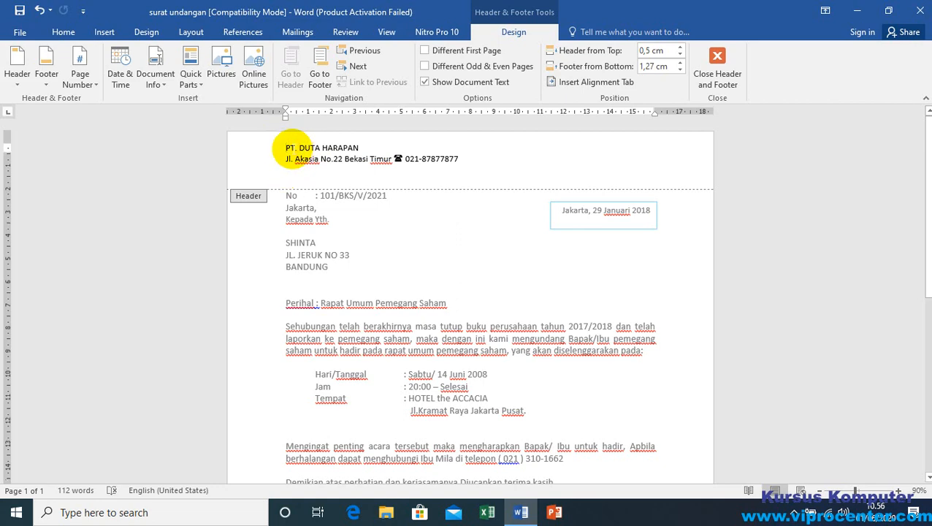
scroll(337, 191, "up", 2)
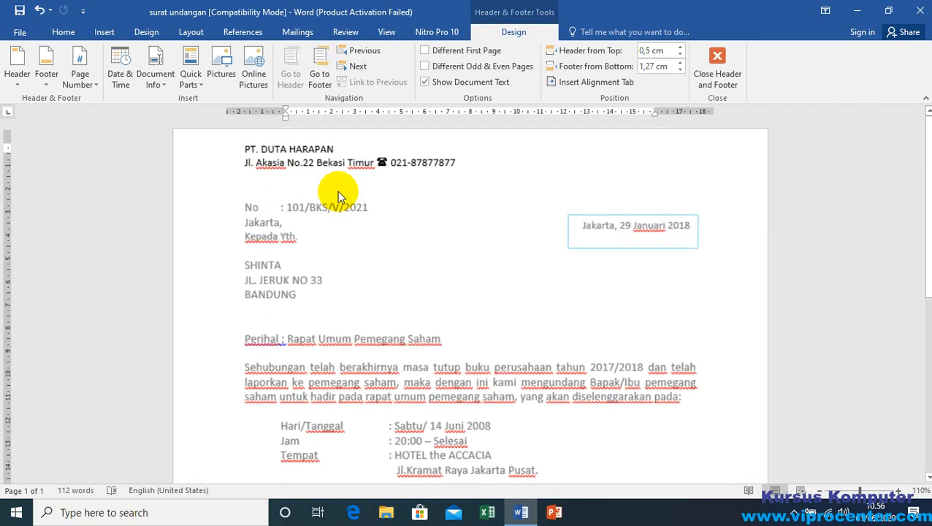
scroll(337, 190, "up", 3)
left_click(183, 151)
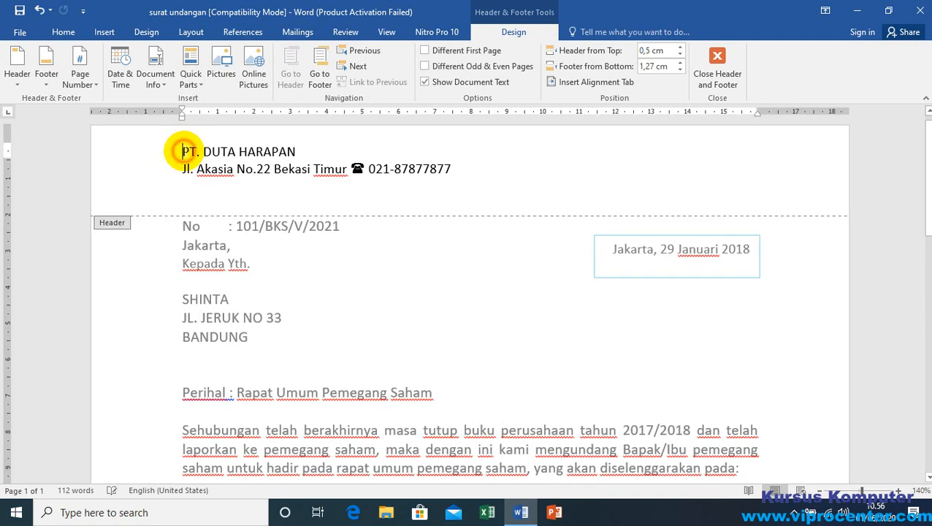
key("Tab")
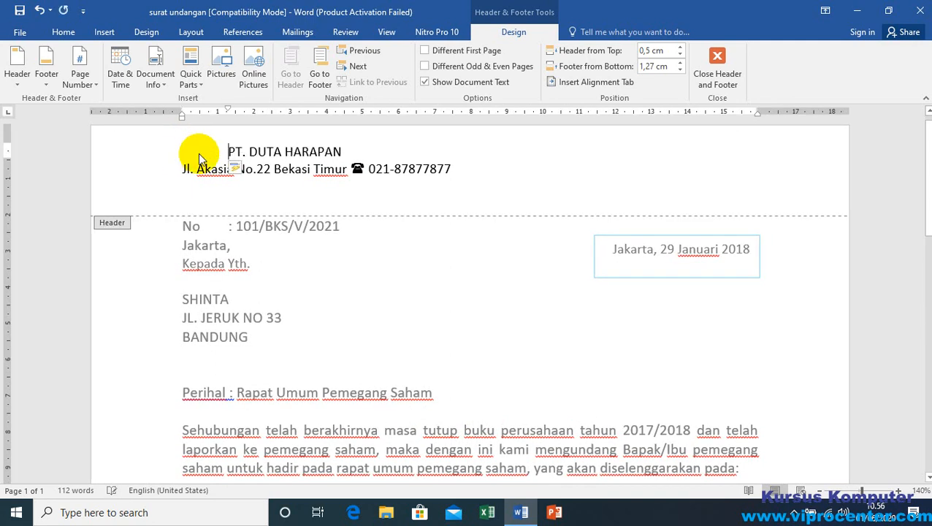
key("Tab")
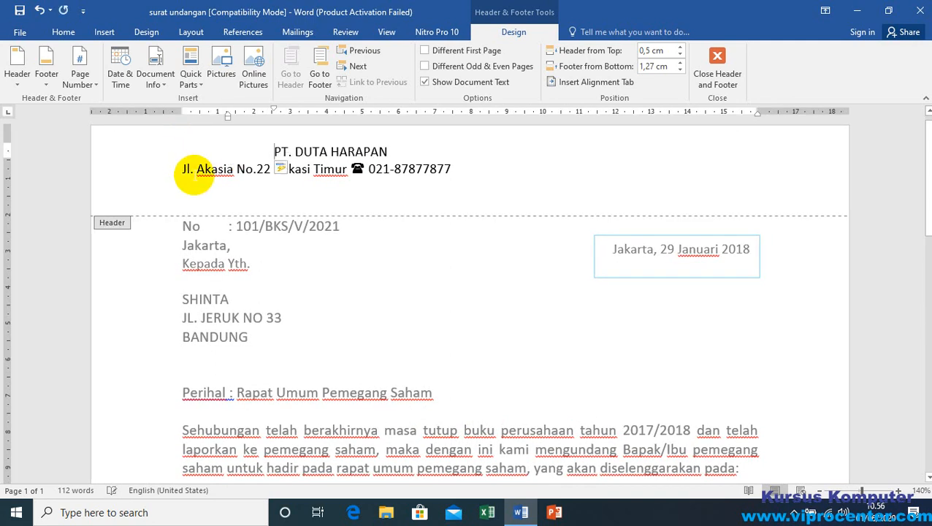
left_click(181, 169)
key("Tab")
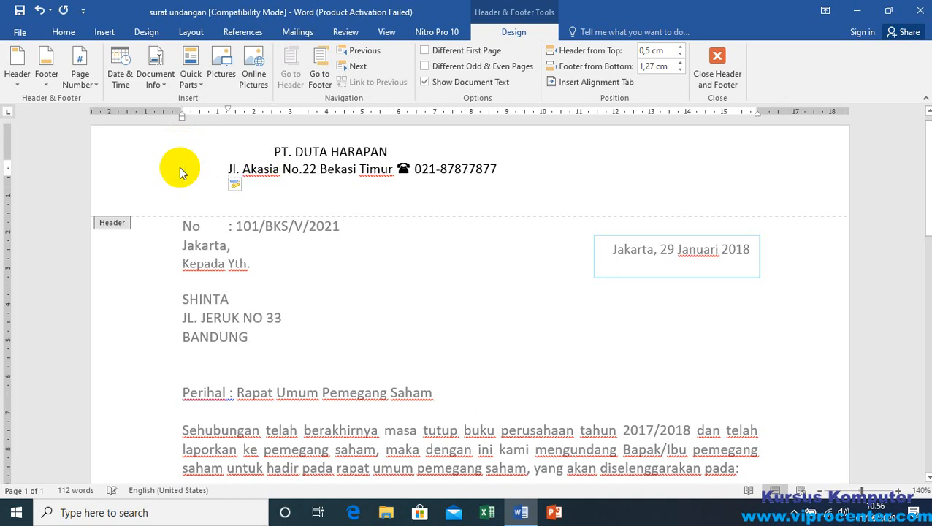
key("Tab")
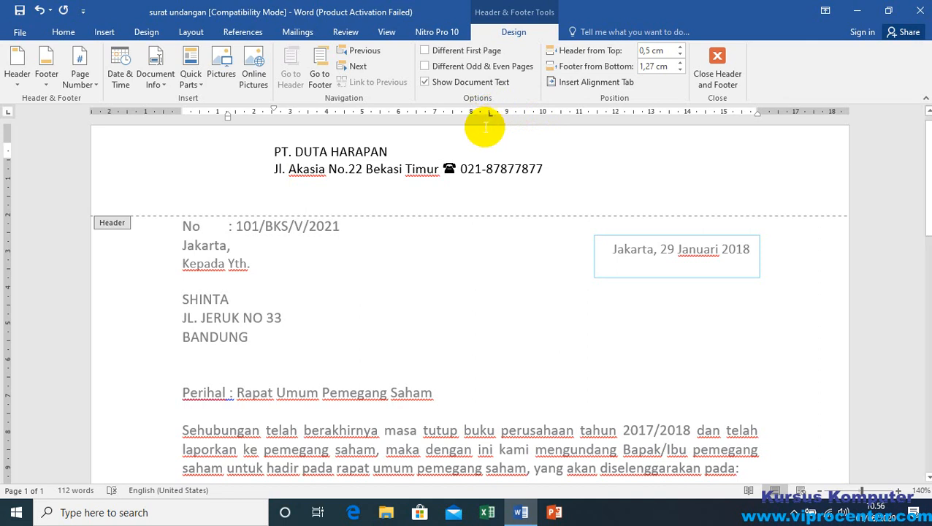
Step: Try moving the company name to the 8.5 cm tab stop, remove that stop and realign the name with the address line
key("Tab")
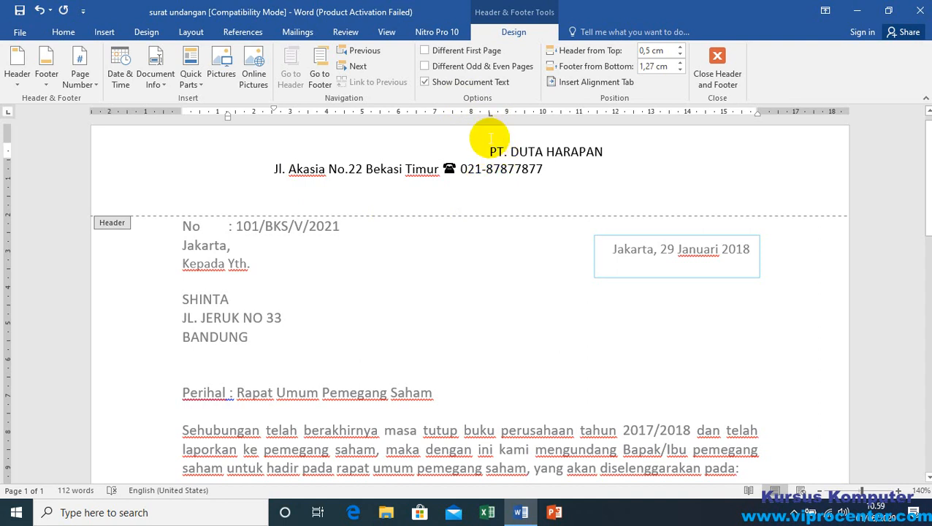
left_click(491, 116)
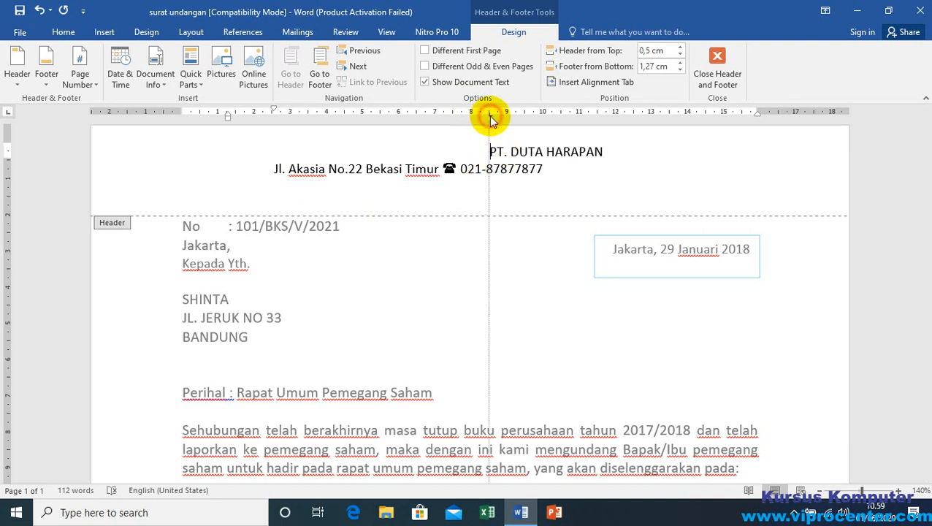
left_click_drag(490, 120, 493, 97)
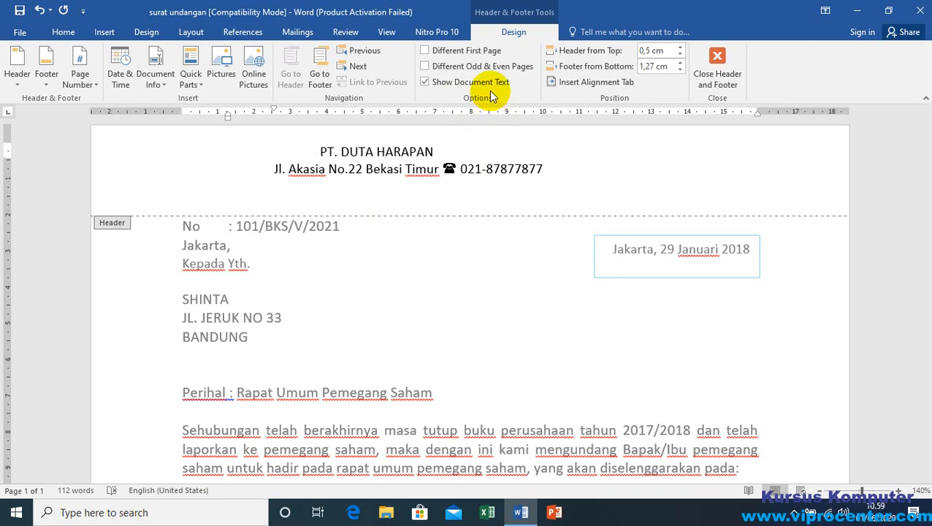
key("BackSpace")
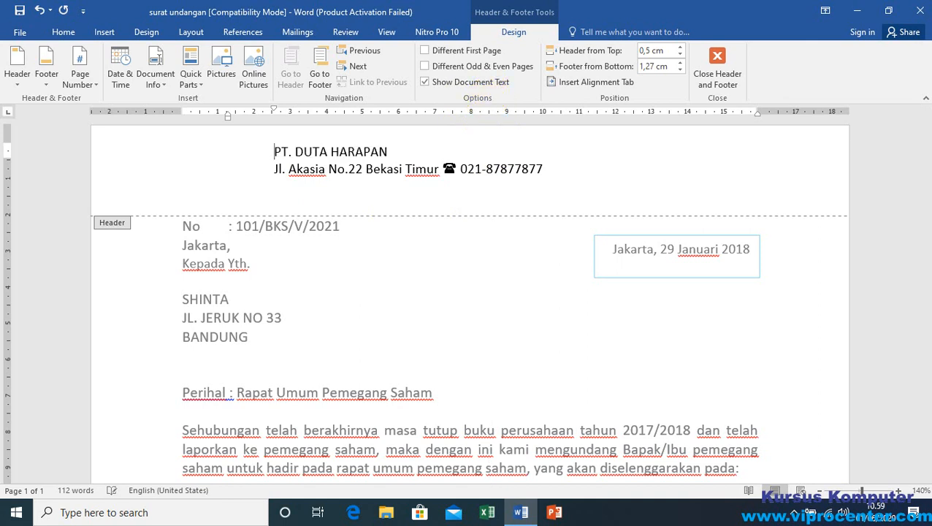
key("Tab")
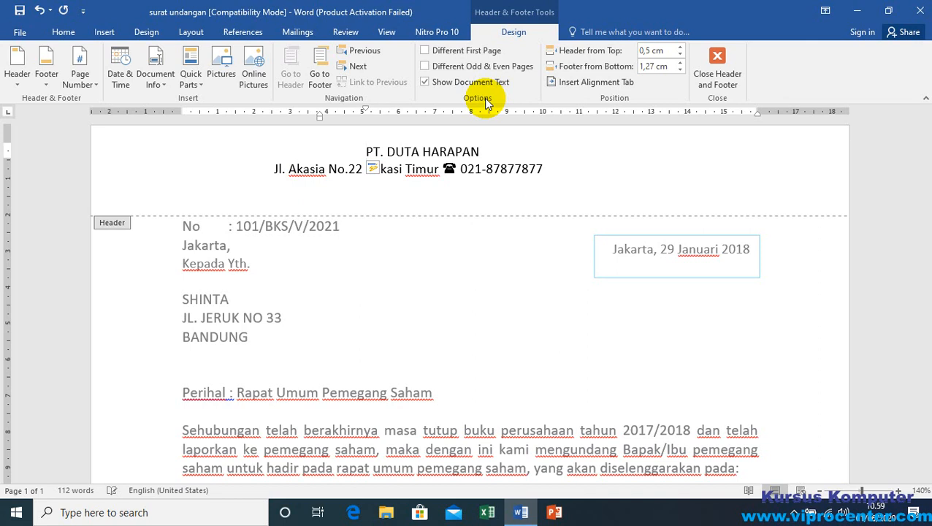
key("BackSpace")
key("BackSpace")
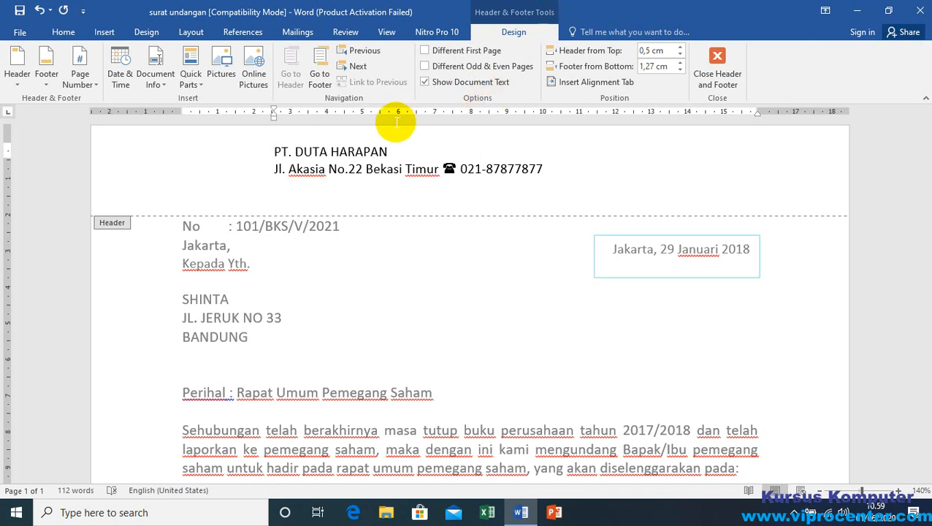
Step: Try selecting the empty paragraph below the address line in the header
left_click(283, 186)
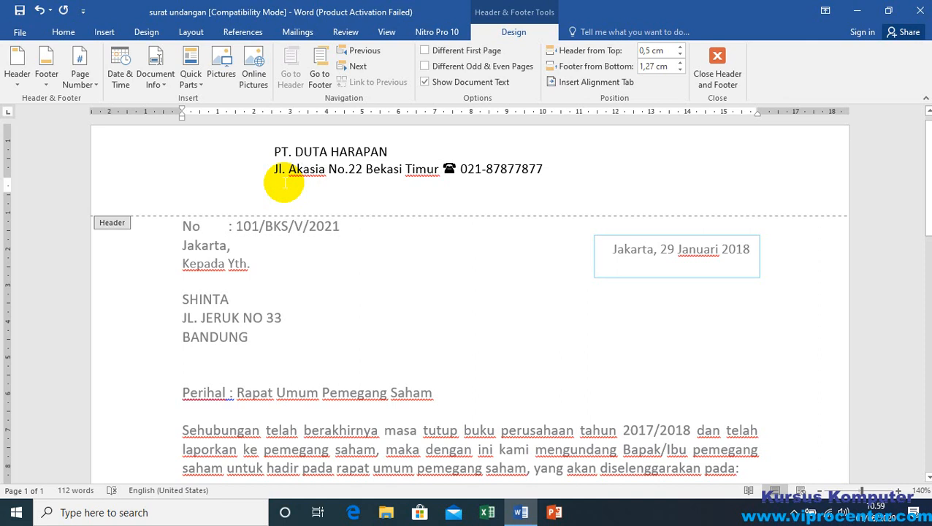
left_click(219, 188)
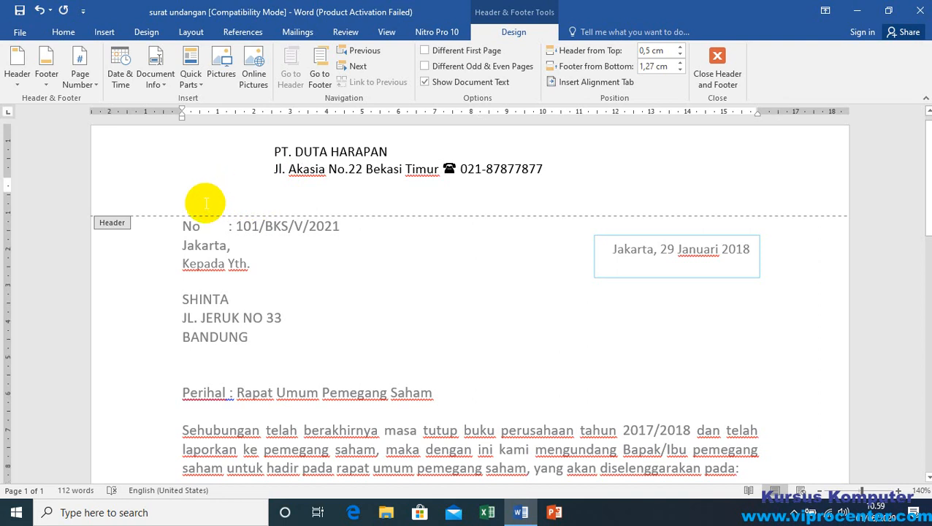
left_click(199, 184)
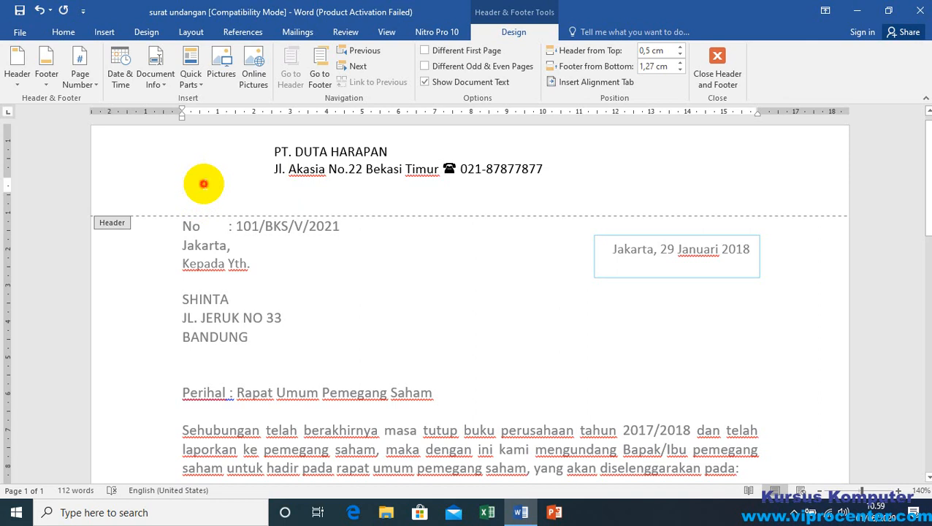
left_click(157, 190)
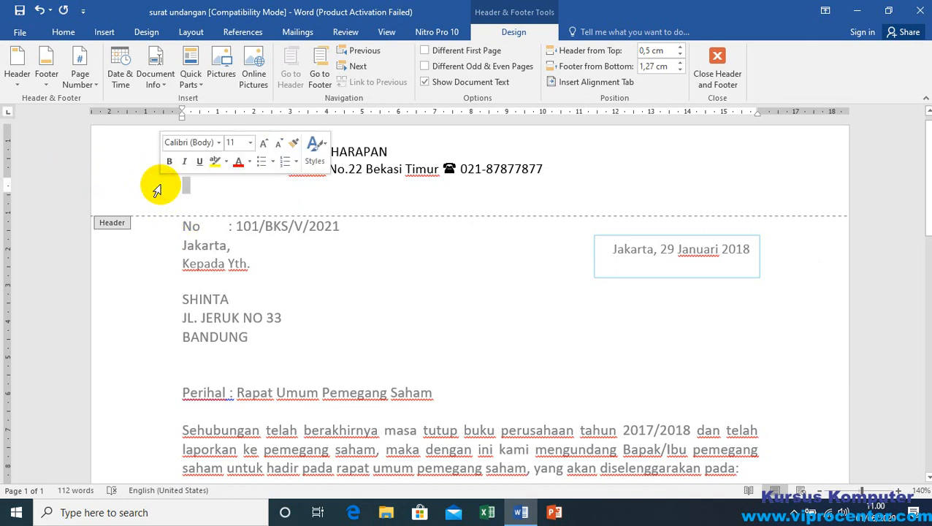
left_click(156, 188)
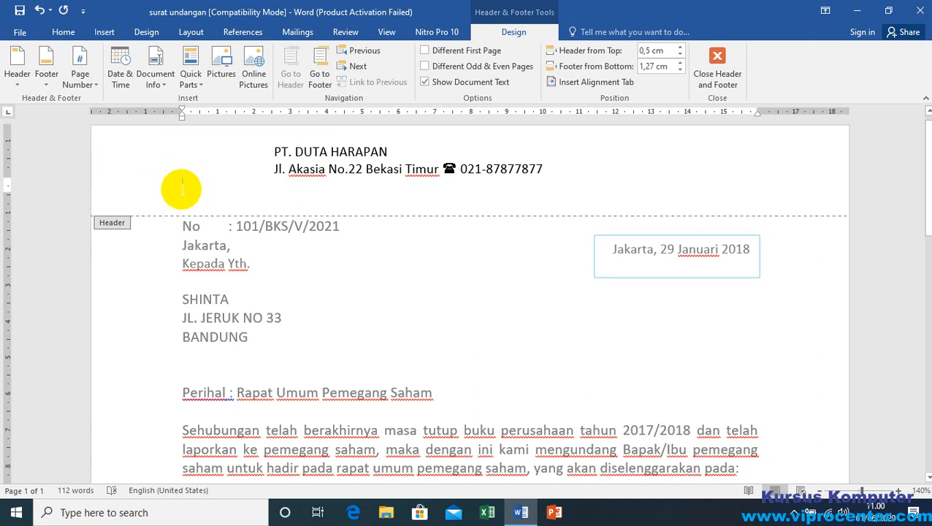
left_click(155, 190)
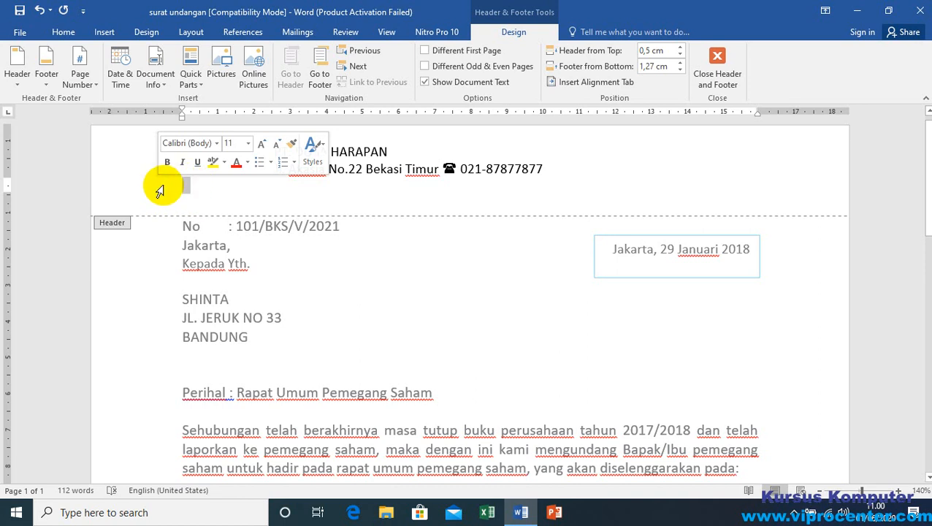
left_click(160, 190)
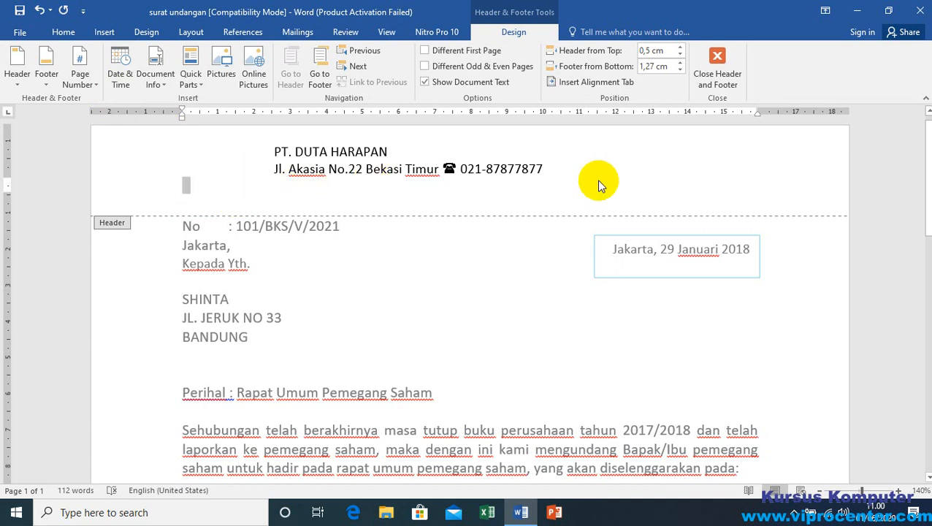
left_click(559, 169)
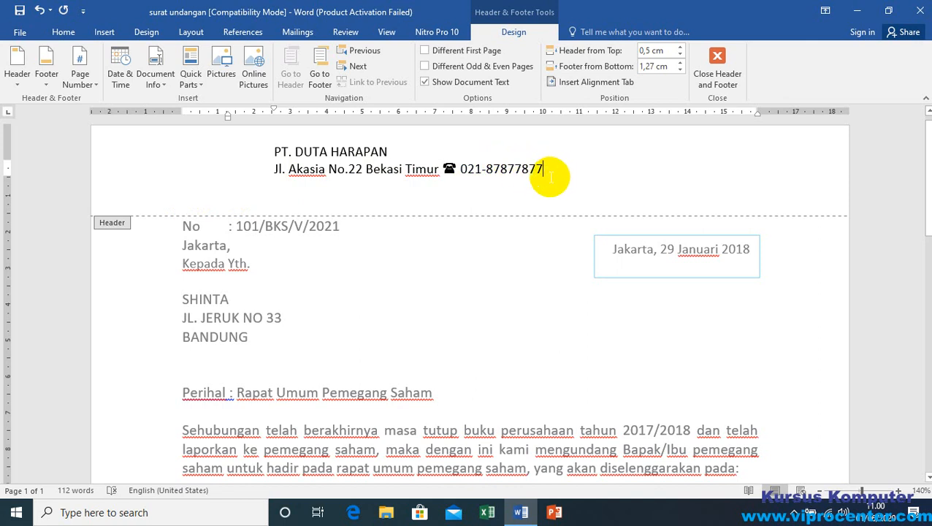
Step: Select the empty paragraph below the address line in the header and look at its Borders and Shading settings
double_click(156, 197)
double_click(165, 190)
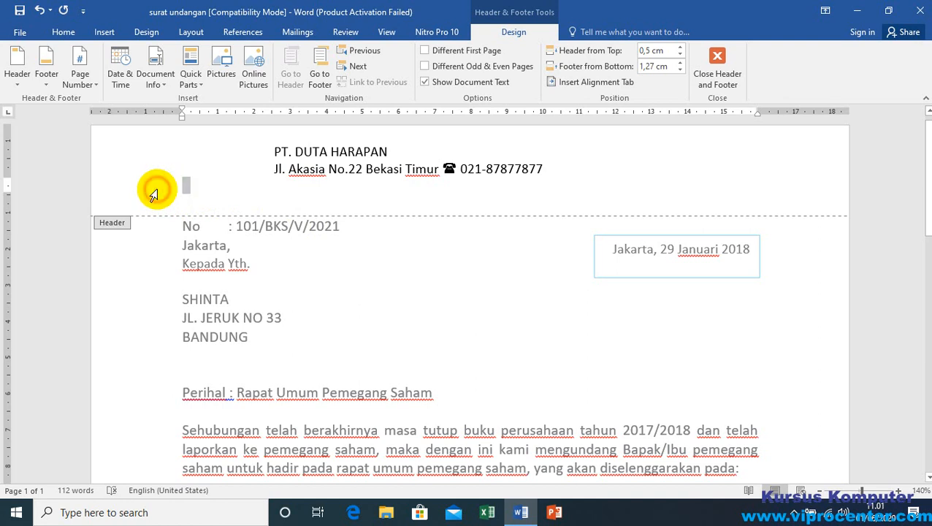
left_click(65, 32)
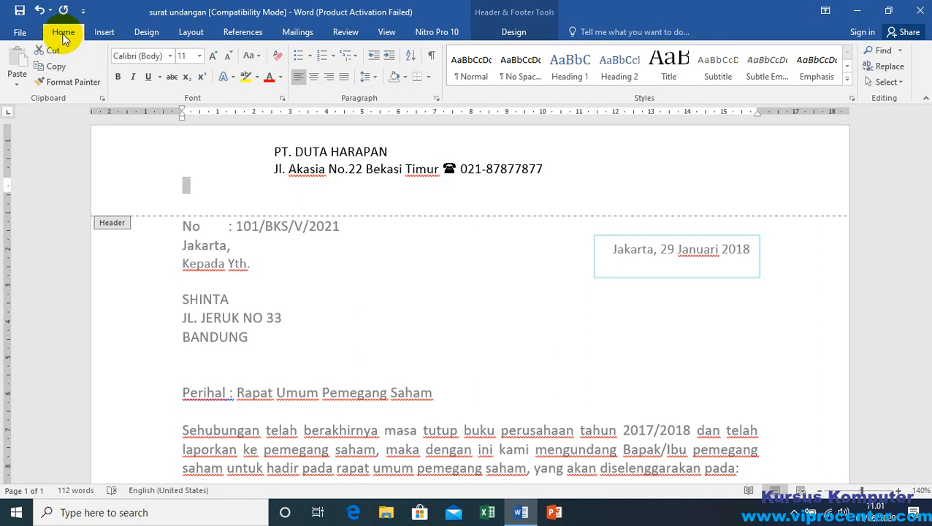
left_click(429, 79)
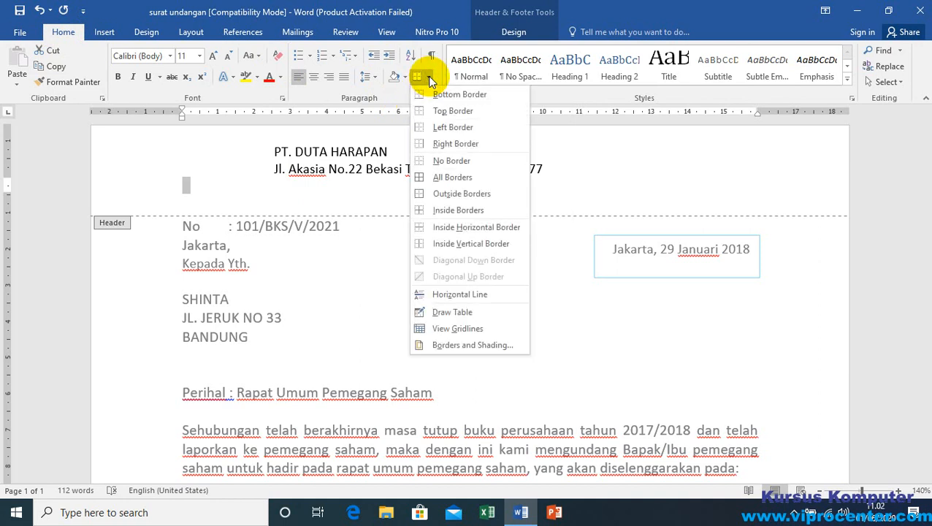
left_click(476, 349)
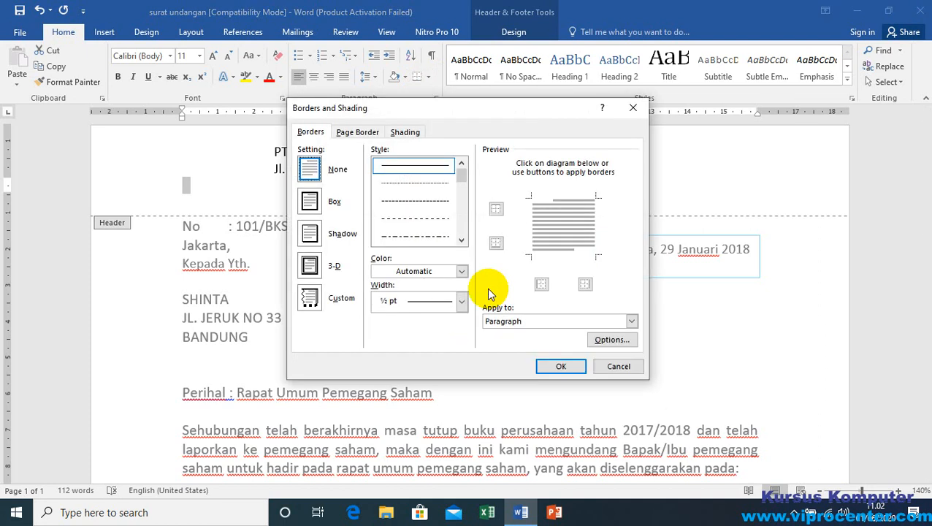
left_click(633, 108)
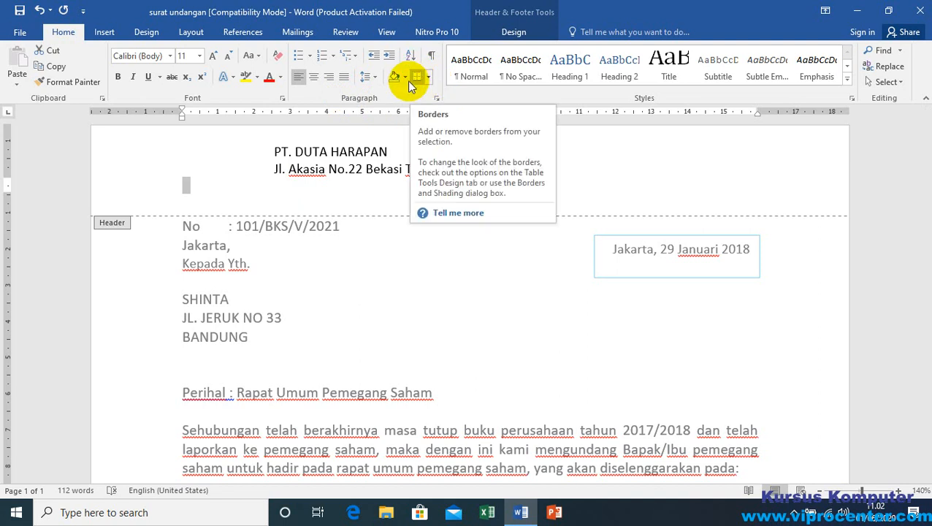
Step: Give the empty paragraph below the address line a plain bottom border in the Borders and Shading settings
left_click(428, 81)
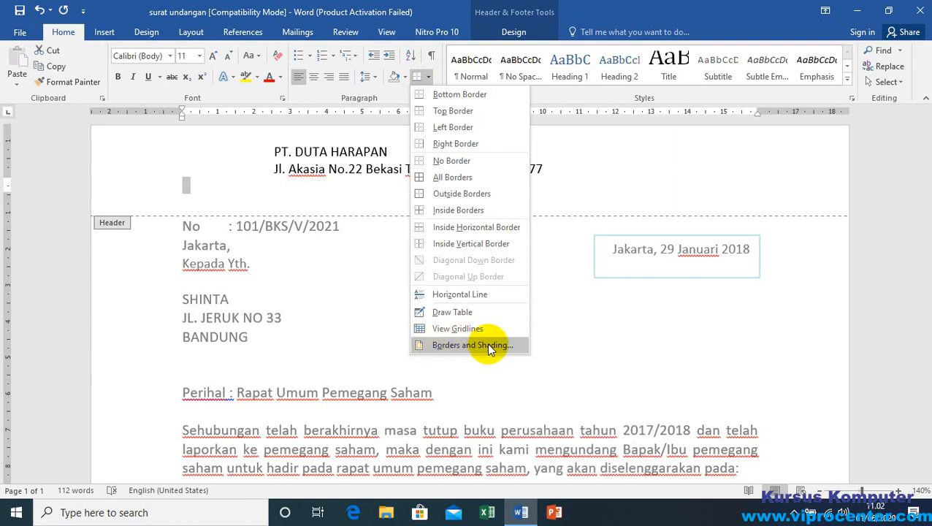
left_click(479, 346)
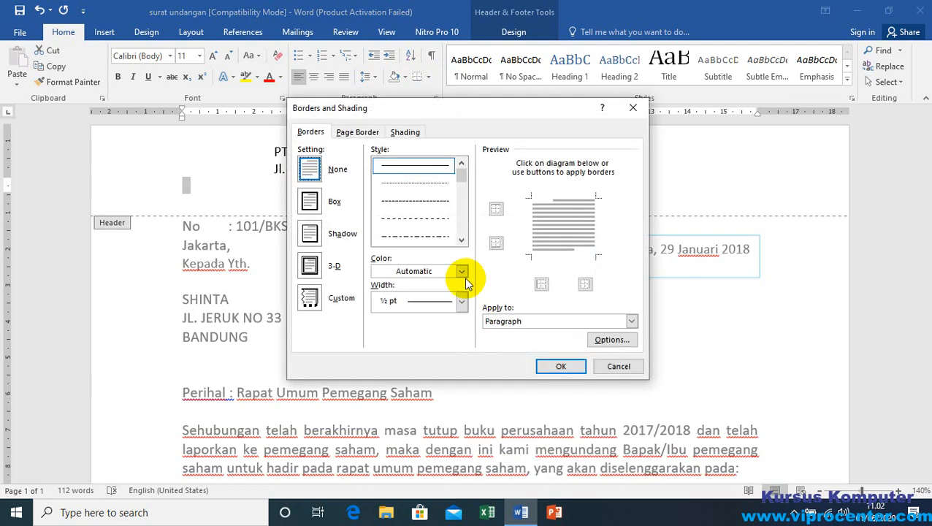
left_click(496, 243)
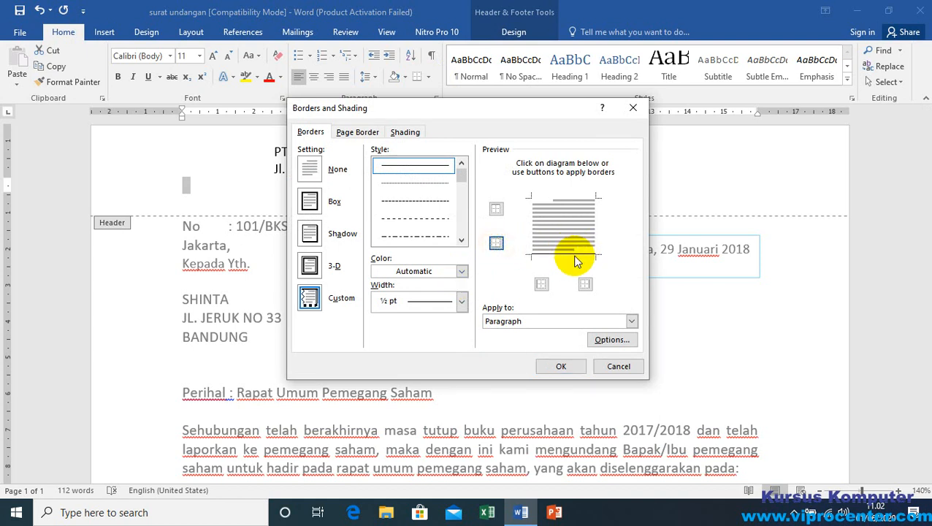
left_click(492, 242)
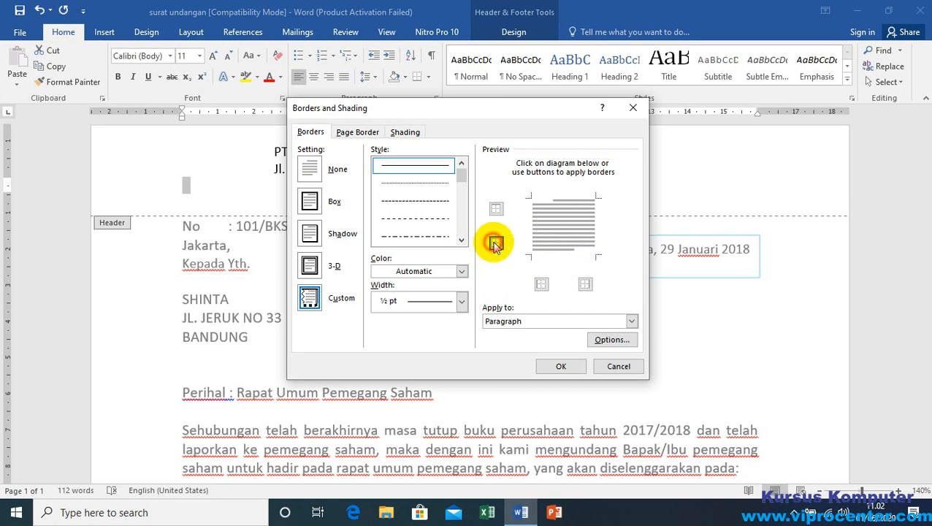
left_click(494, 242)
left_click(496, 244)
left_click(496, 244)
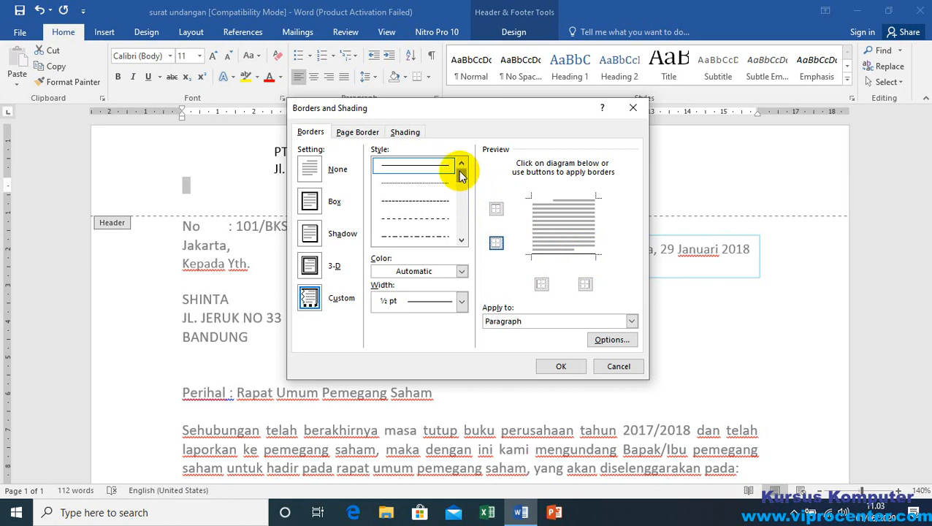
Step: Restyle the paragraph's bottom border as a blue 3 pt compound line with thick and thin strokes and apply it
left_click(461, 240)
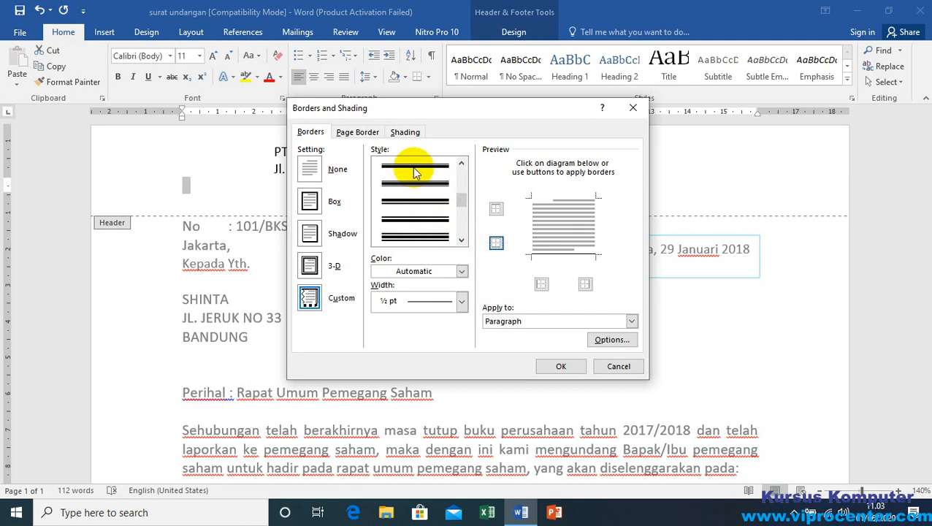
left_click(414, 168)
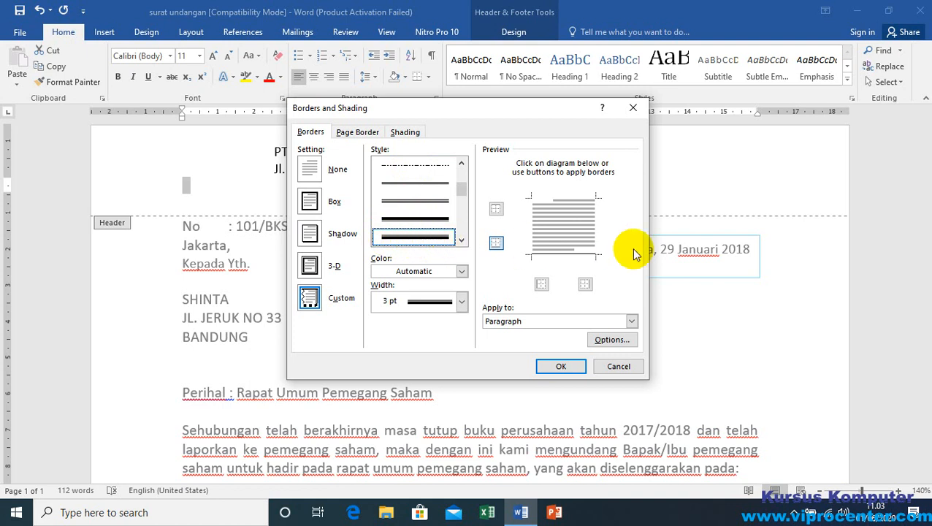
left_click(563, 253)
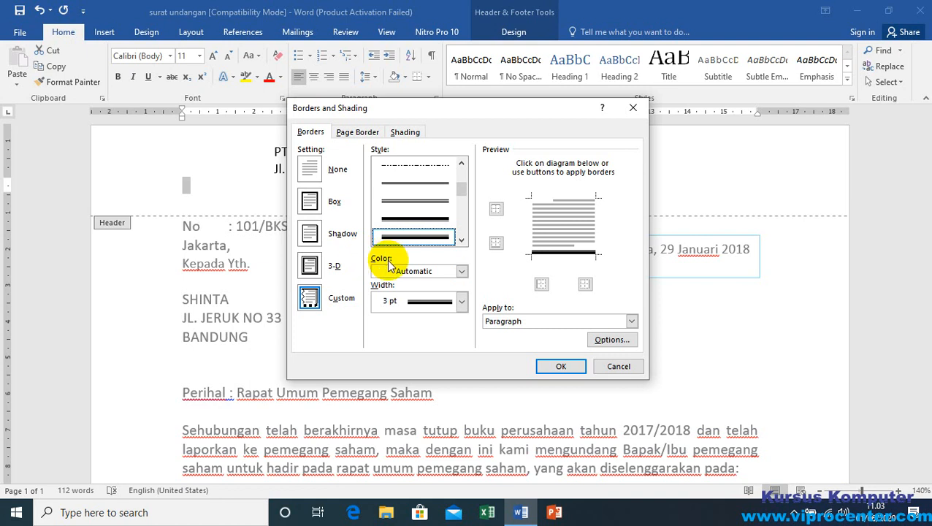
left_click(461, 271)
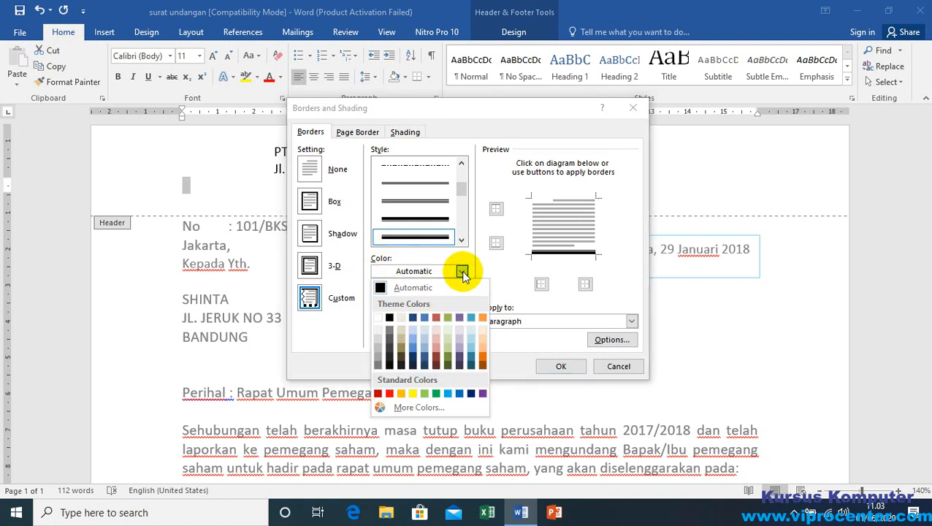
left_click(461, 394)
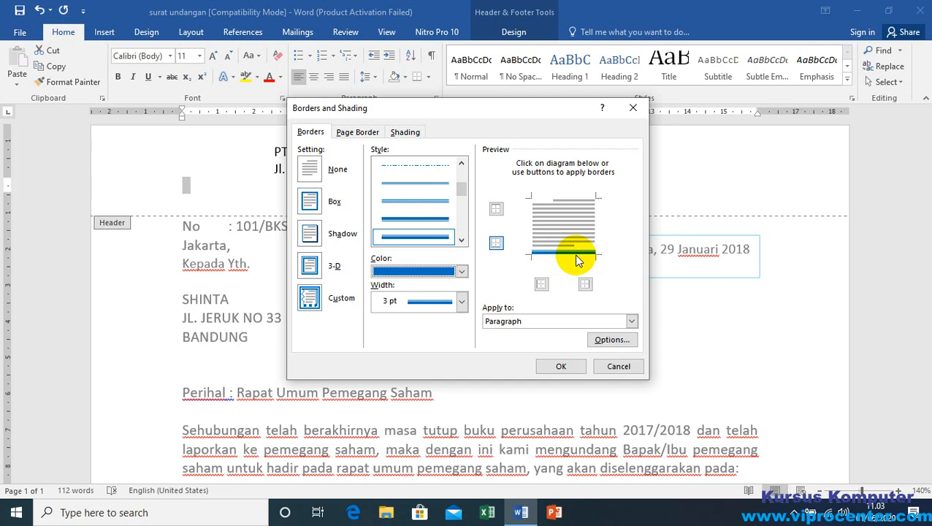
left_click(559, 367)
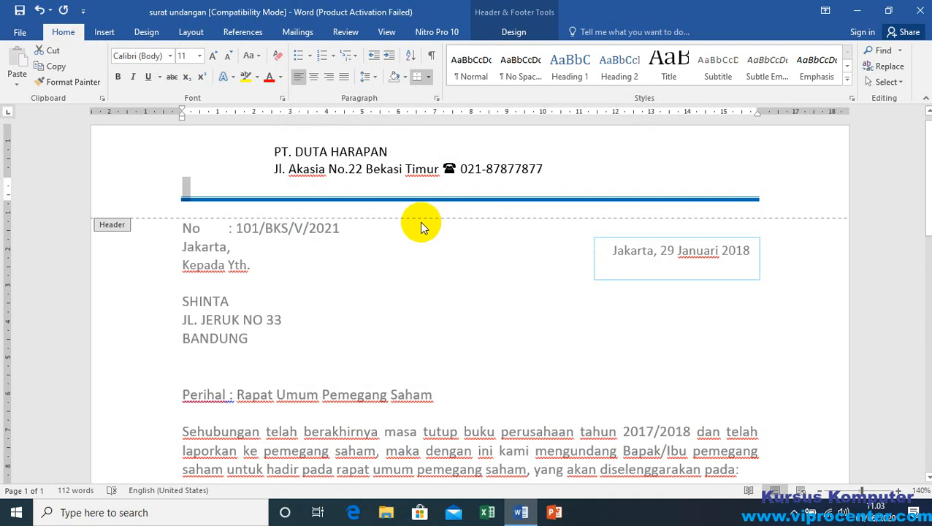
Step: Remove the blue border line from the empty paragraph below the address line in the header
left_click(247, 194)
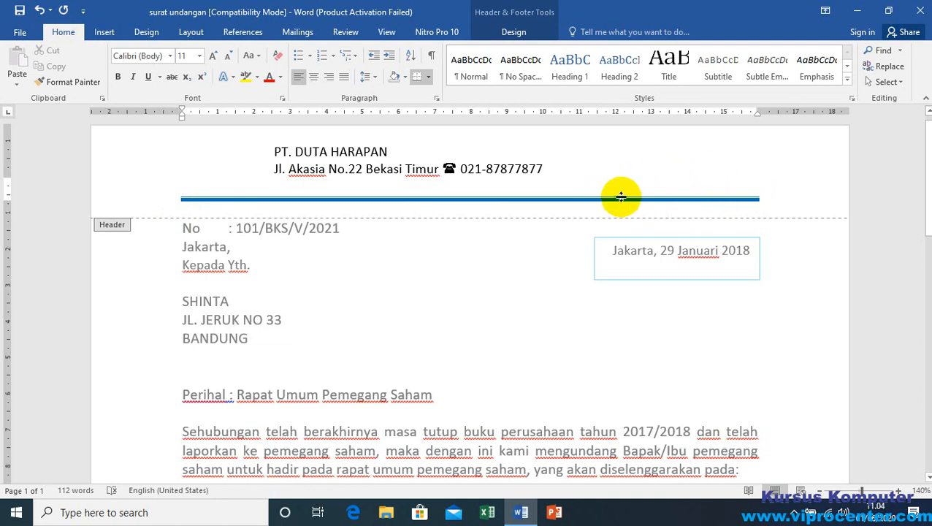
left_click(152, 199)
left_click(152, 198)
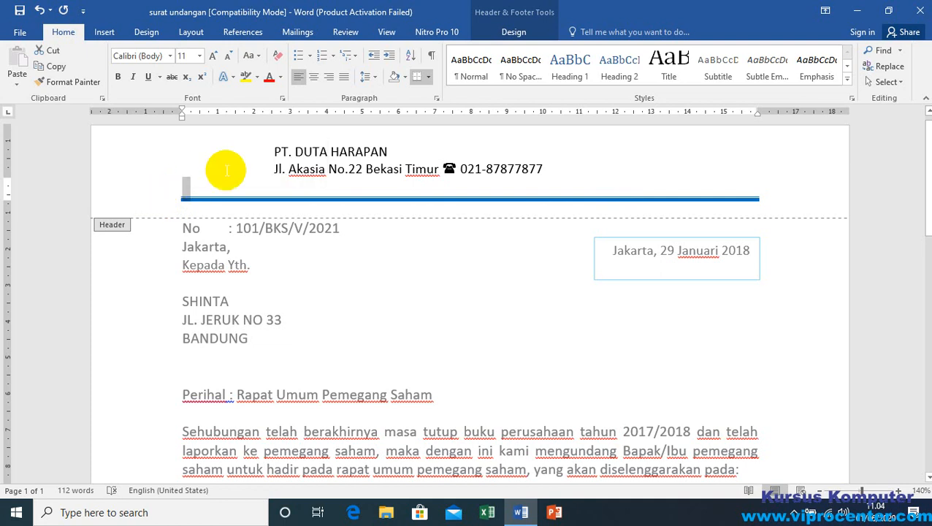
left_click(428, 77)
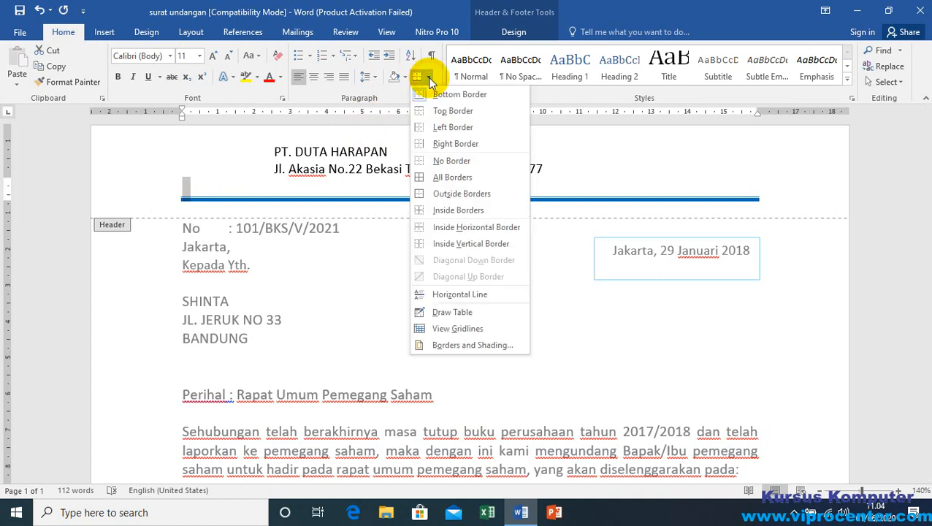
left_click(454, 161)
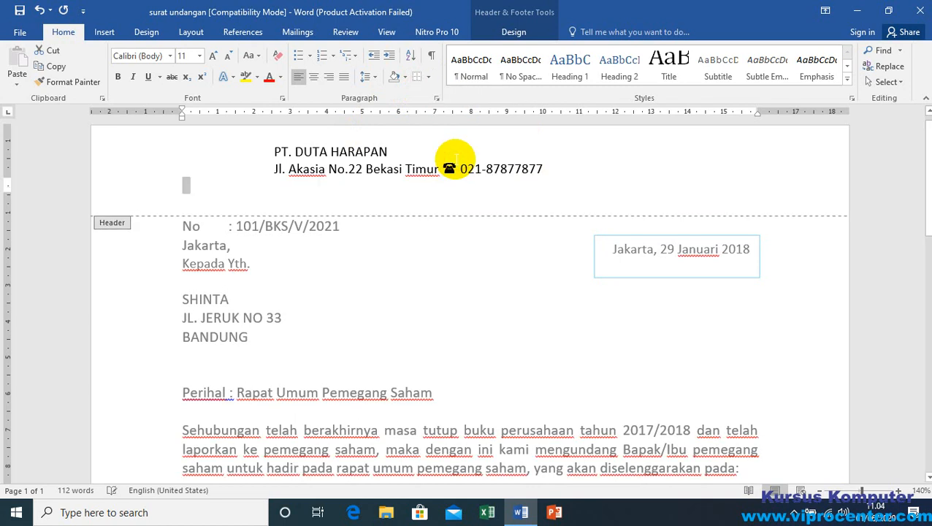
Step: Try a thin rectangle about 0.13 cm high below the address line, stretched to 21 cm across the full page width, and delete it
left_click(204, 189)
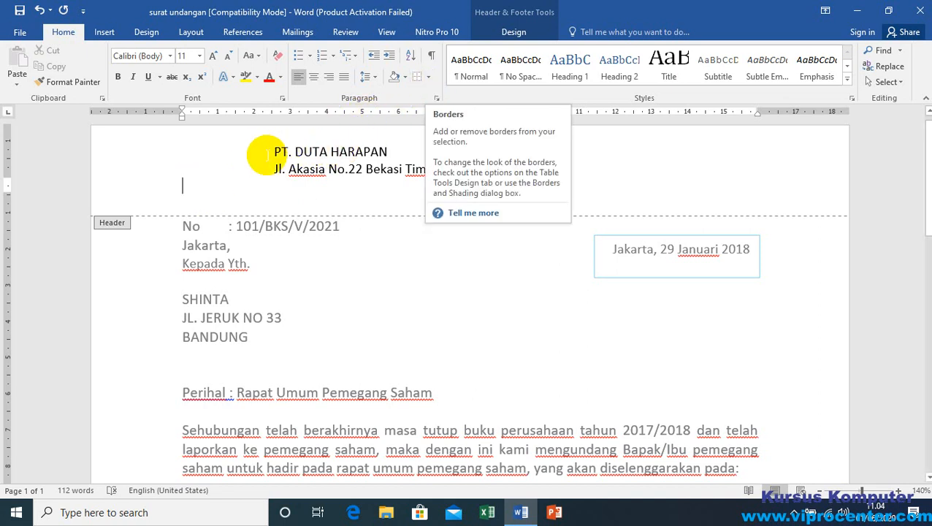
left_click(228, 189)
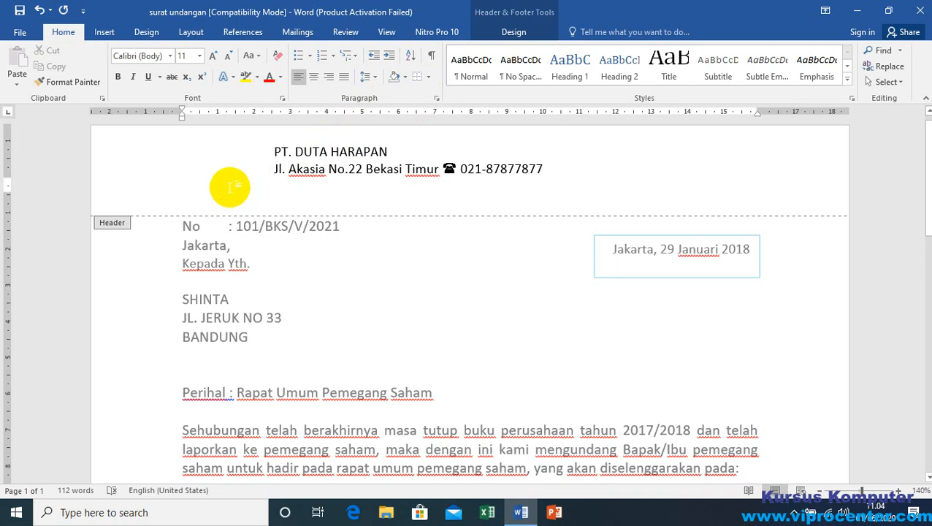
left_click(185, 188)
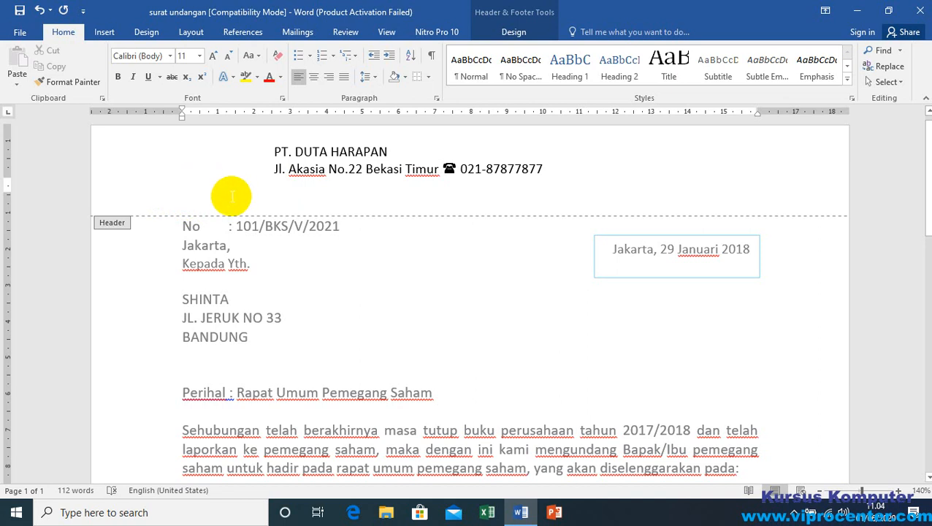
left_click(105, 32)
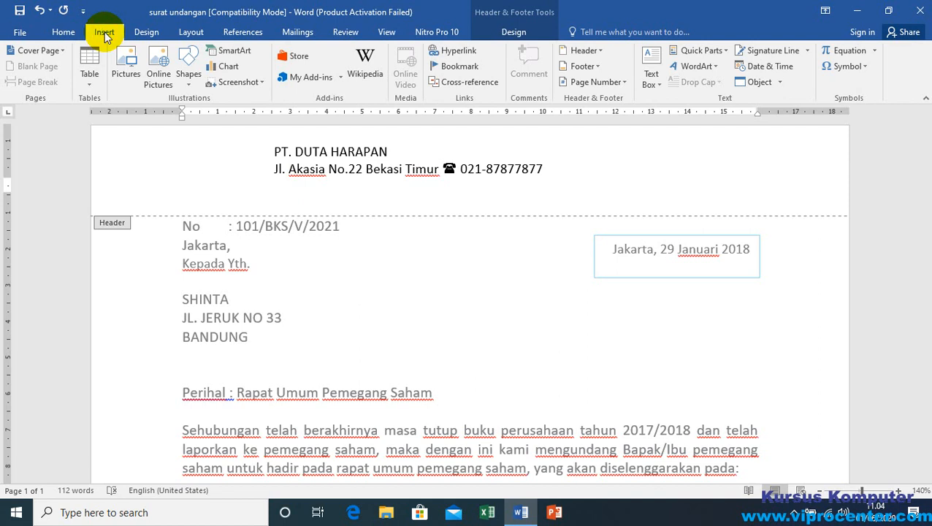
left_click(188, 81)
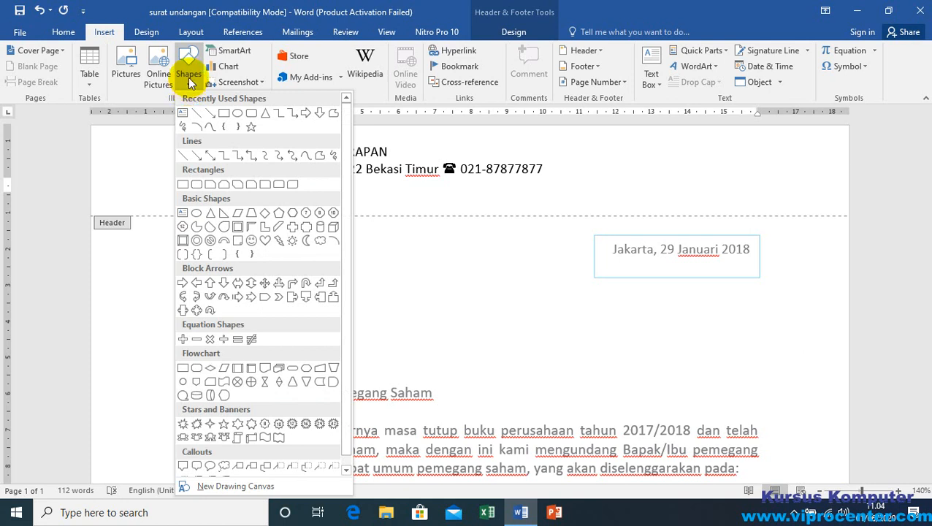
left_click(224, 118)
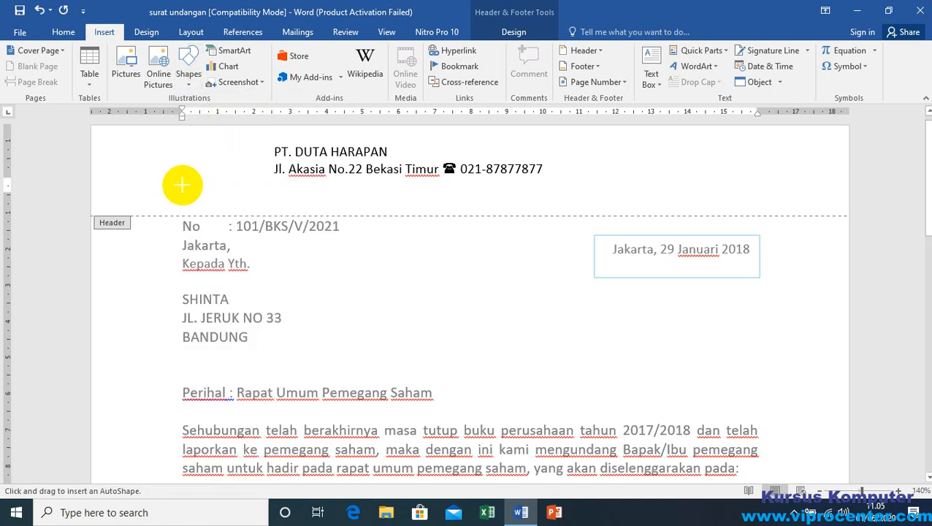
mouse_move(183, 184)
left_mouse_down()
mouse_move(473, 197)
mouse_move(850, 189)
left_mouse_up()
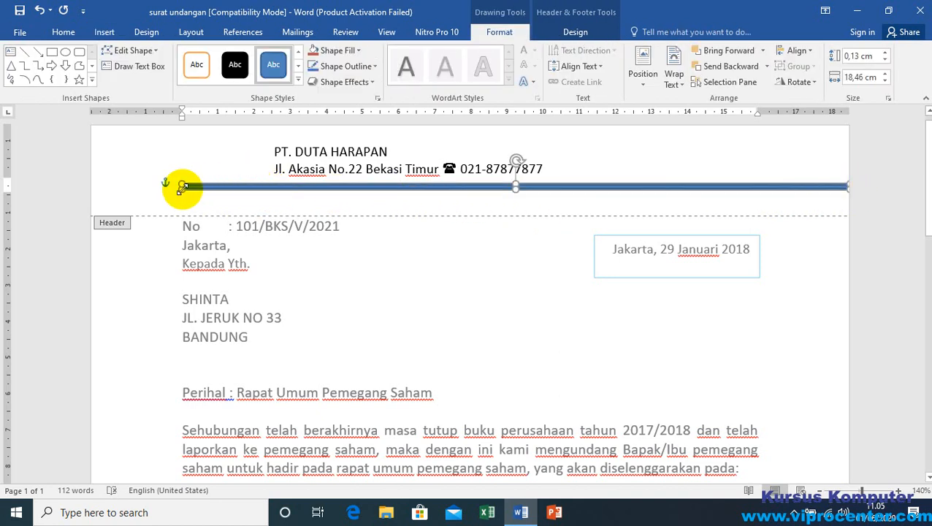
left_click_drag(183, 188, 89, 187)
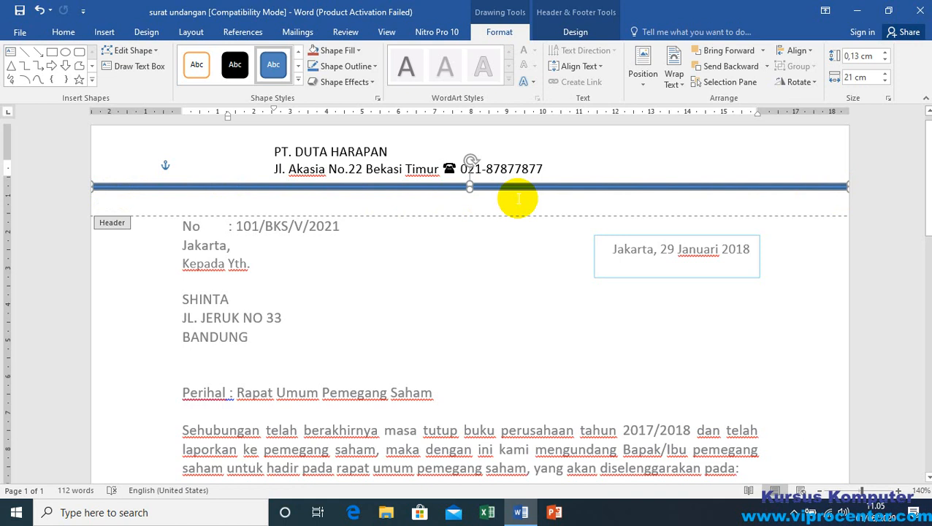
key("Delete")
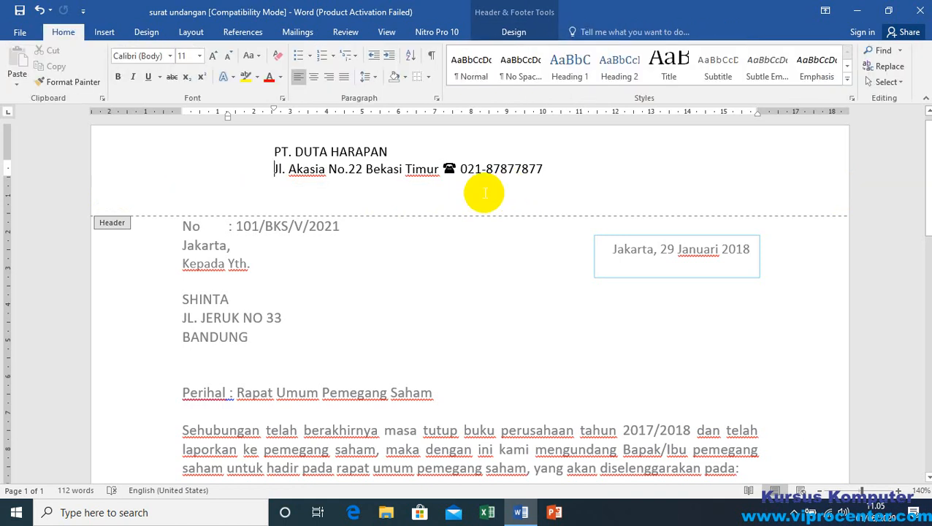
Step: Try a thin rectangle about 0.13 cm high and 20.9 cm wide below the header's address line, and delete it
left_click(793, 512)
left_click(197, 192)
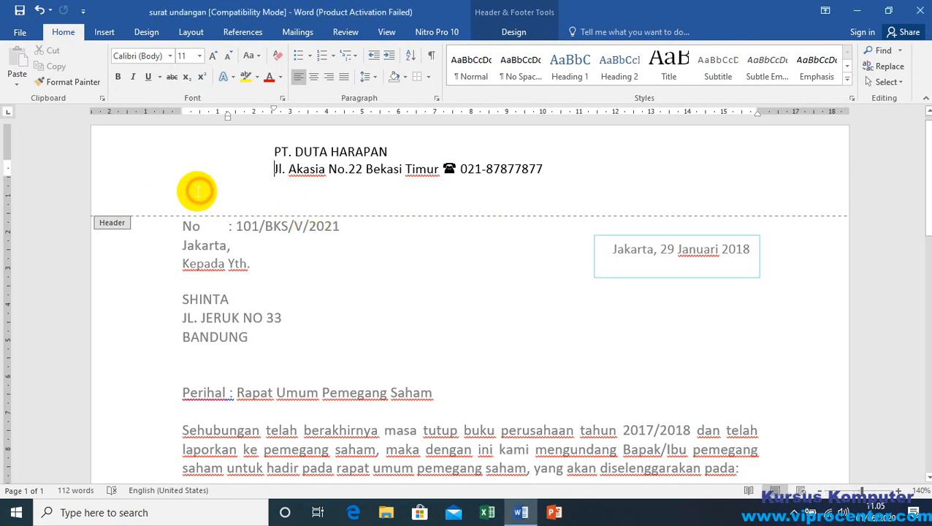
left_click(257, 203)
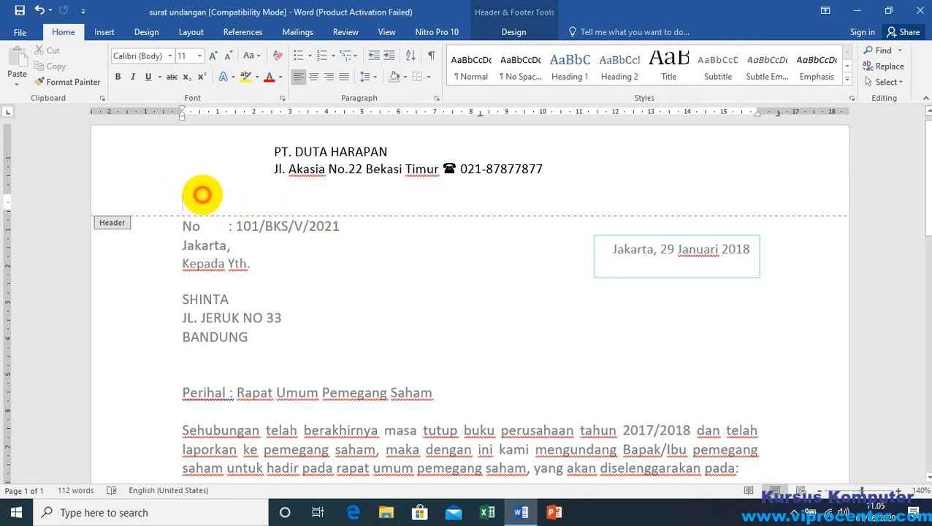
left_click(232, 196)
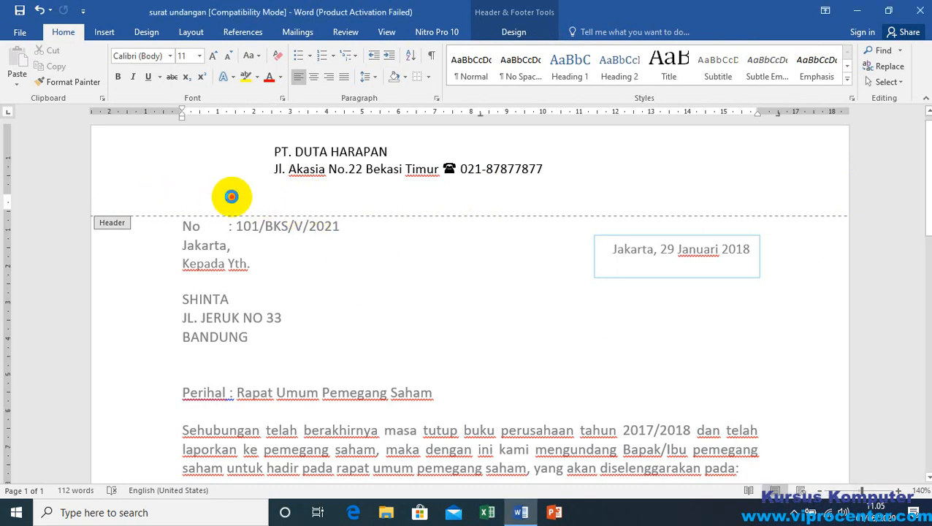
left_click(107, 32)
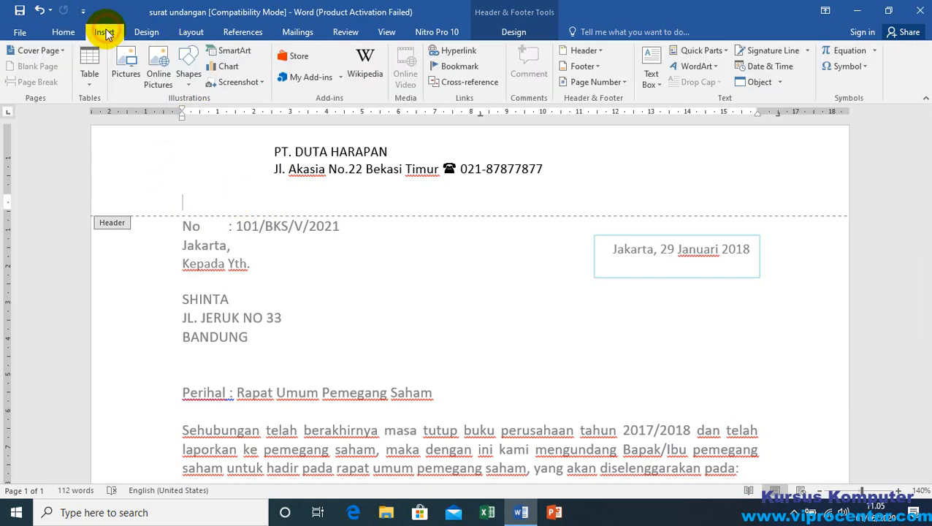
left_click(188, 86)
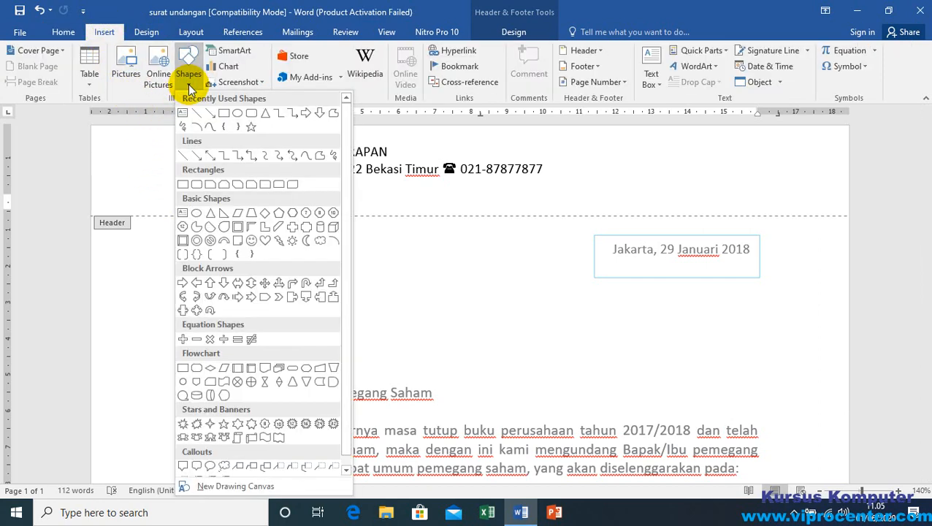
left_click(224, 115)
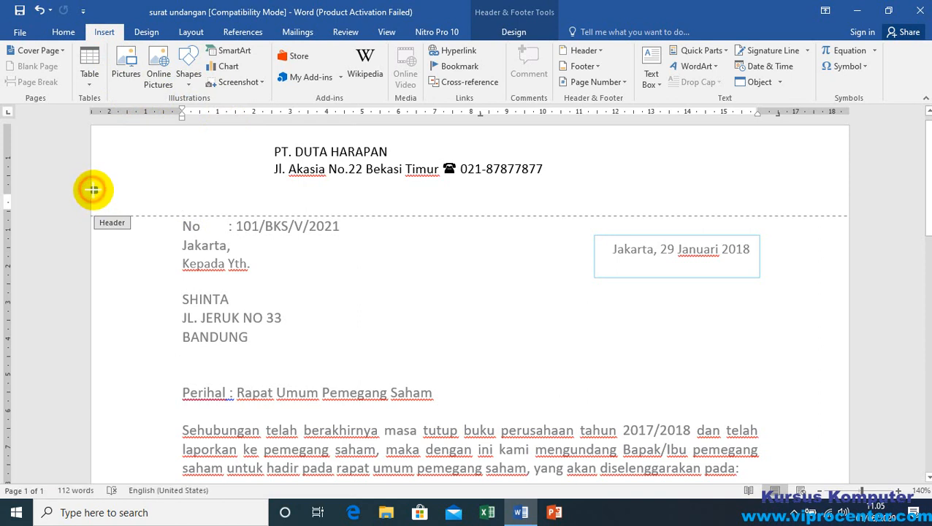
mouse_move(92, 188)
left_mouse_down()
mouse_move(525, 201)
mouse_move(851, 192)
left_mouse_up()
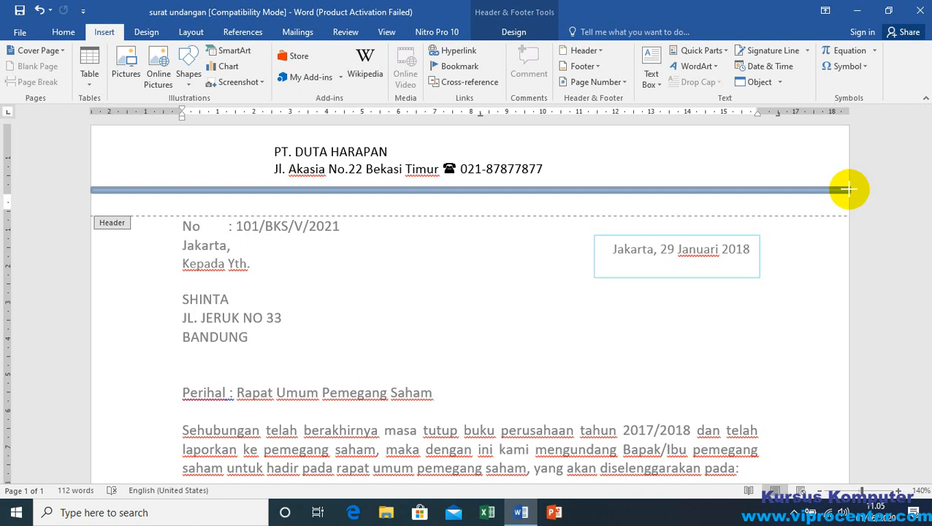
left_click_drag(849, 189, 849, 190)
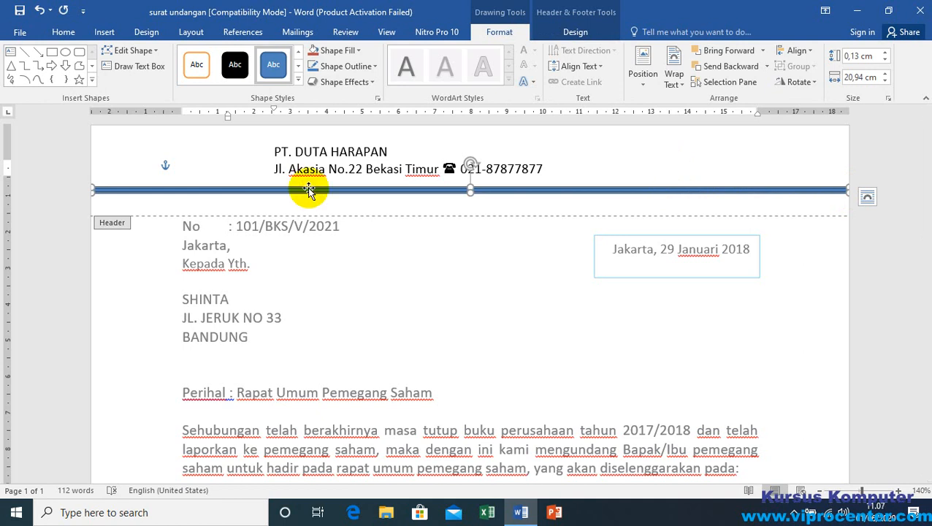
key("Delete")
Step: Try a slanted line about 20.4 cm wide and 0.44 cm high below the address line, and delete it
left_click(247, 197)
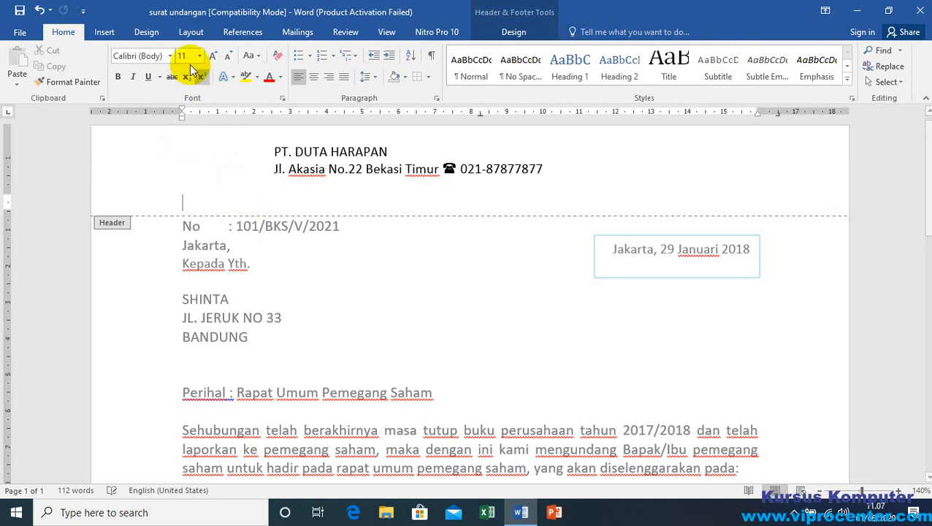
left_click(104, 31)
left_click(190, 84)
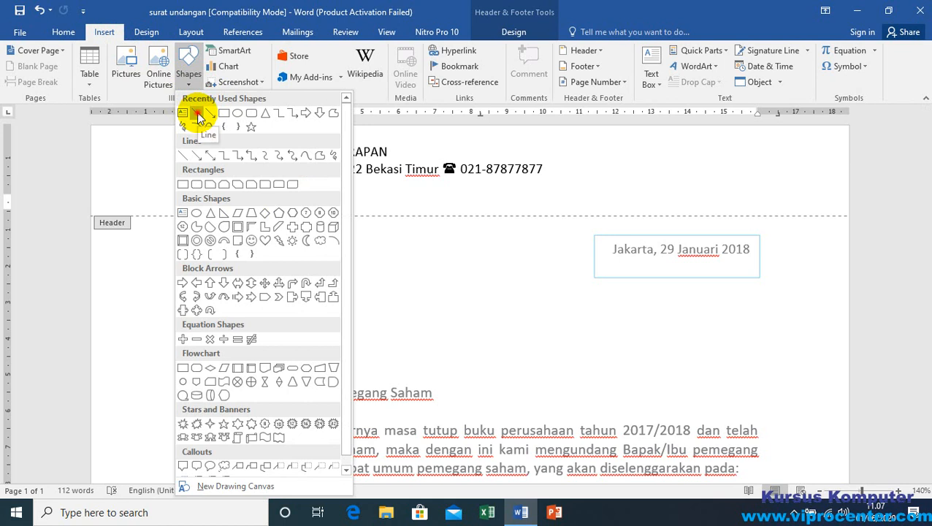
left_click(198, 116)
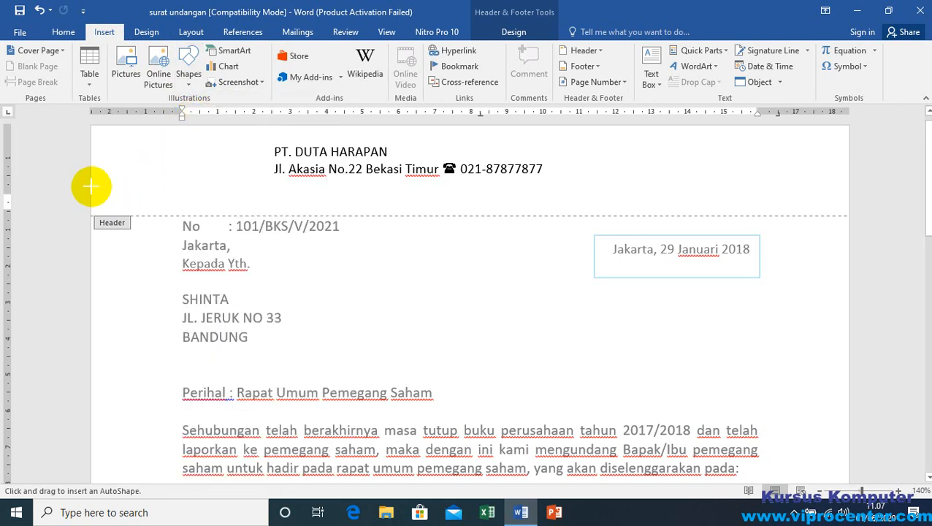
left_click_drag(90, 186, 825, 202)
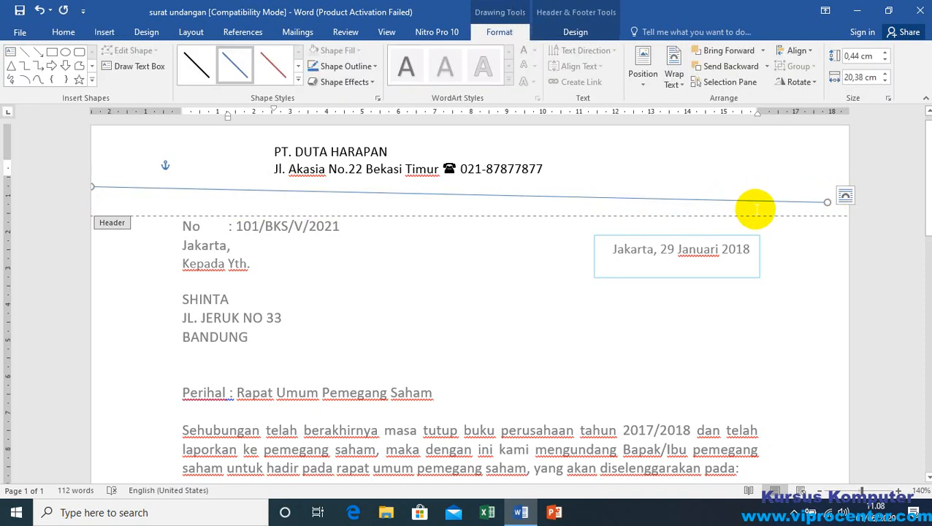
key("Delete")
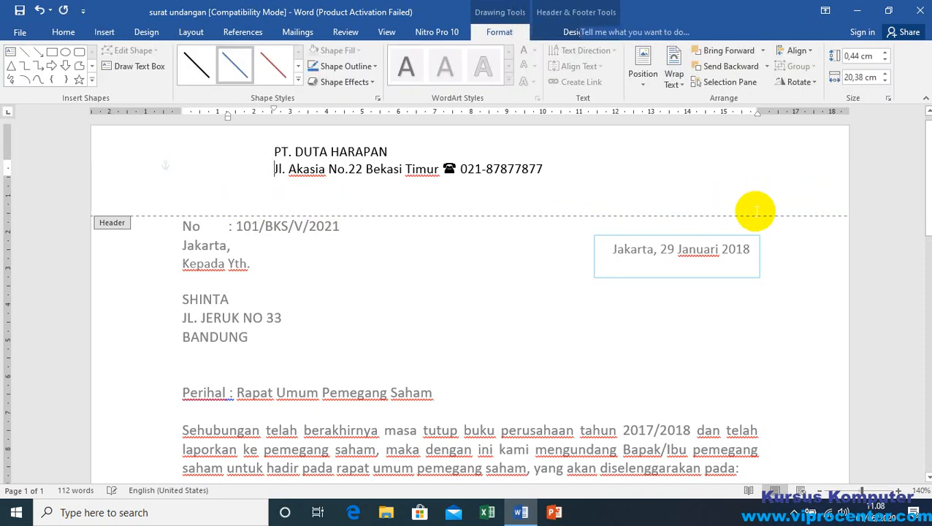
Step: Try a nearly horizontal line about 21 cm wide across the page below the address line, and delete it
left_click(103, 32)
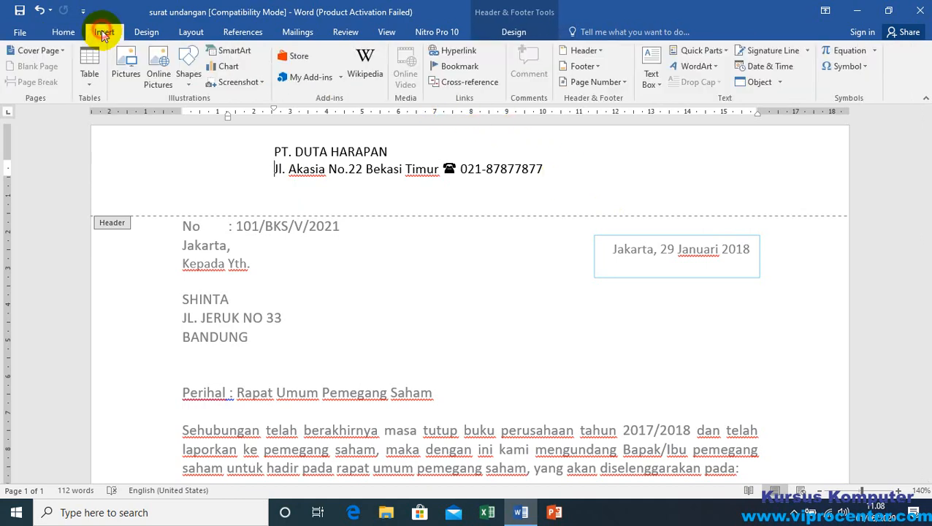
left_click(188, 70)
left_click(197, 117)
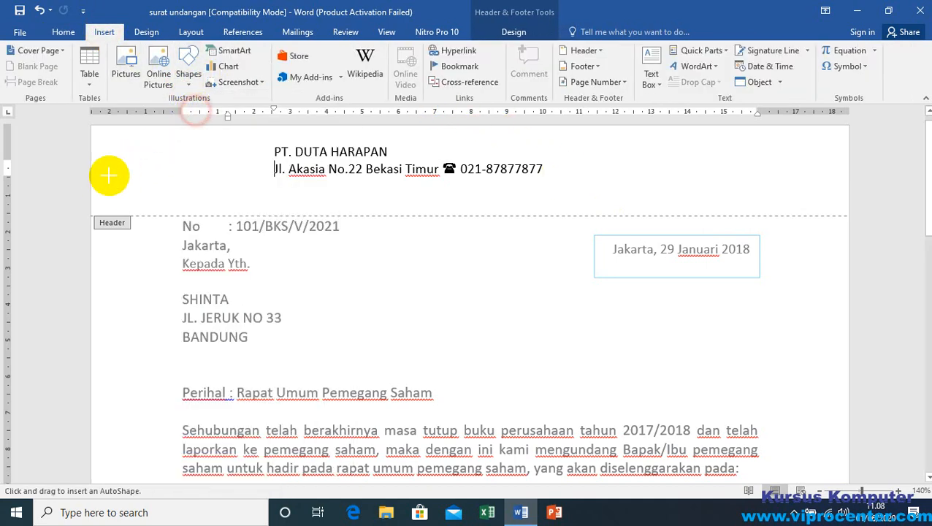
left_click_drag(91, 188, 848, 190)
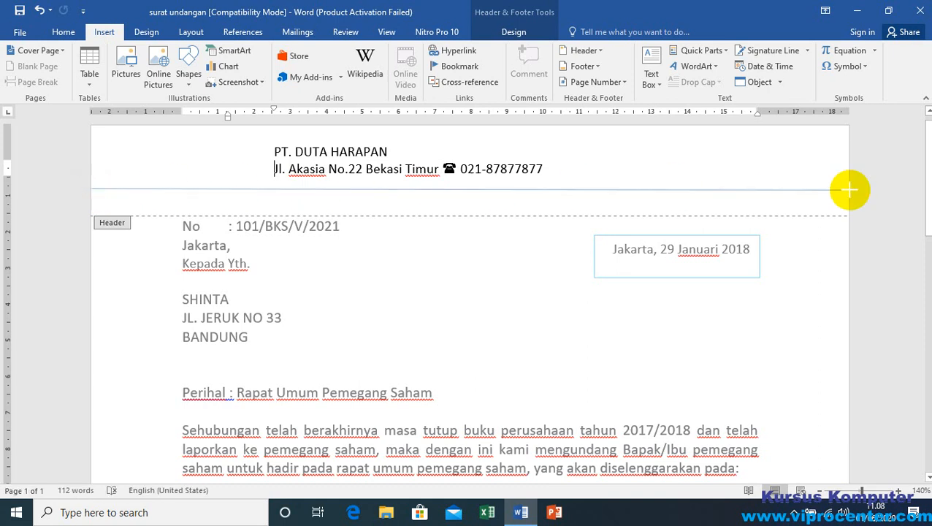
left_click_drag(849, 190, 848, 189)
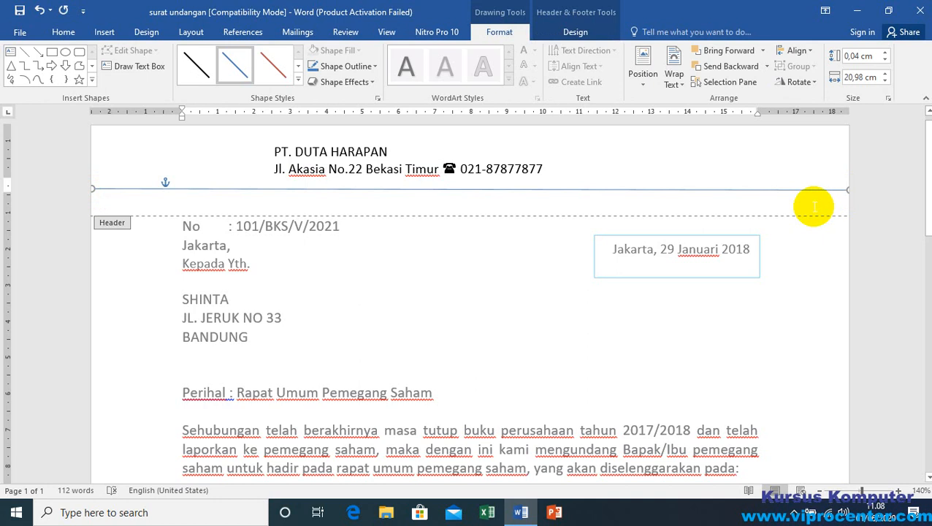
key("Delete")
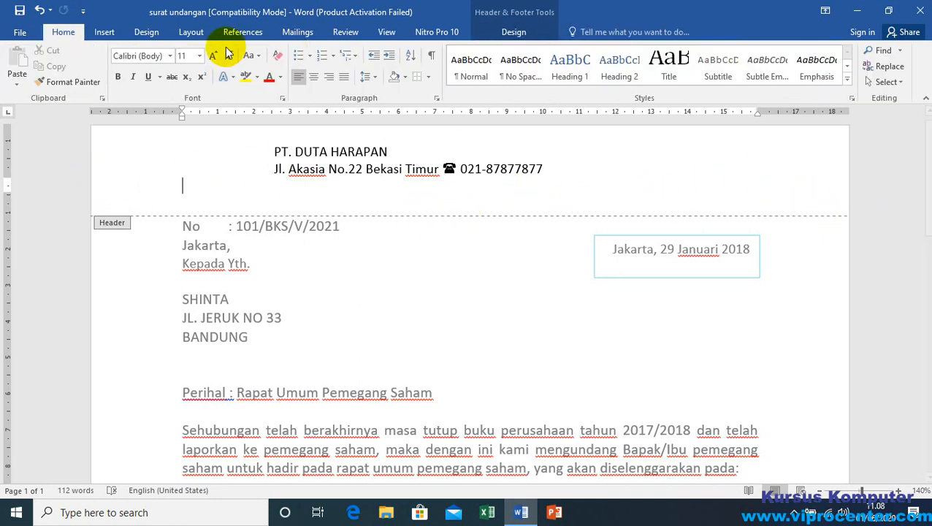
Step: Draw a thin rectangle about 0.13 cm high and 21 cm wide across the page directly below the address line
left_click(105, 33)
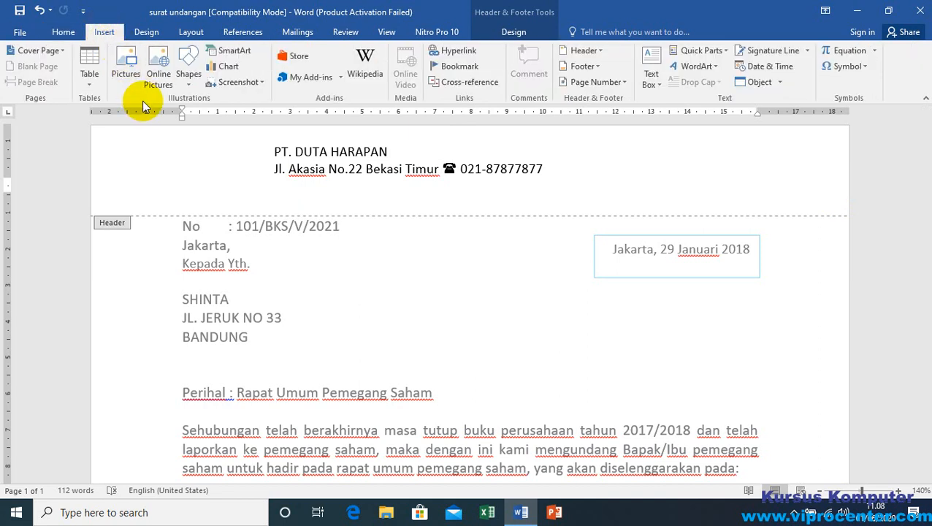
left_click(187, 73)
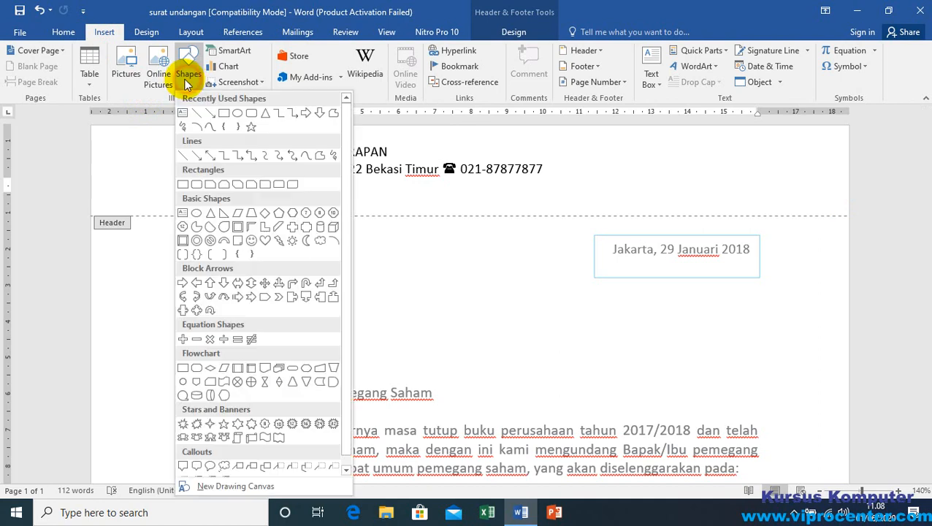
left_click(224, 114)
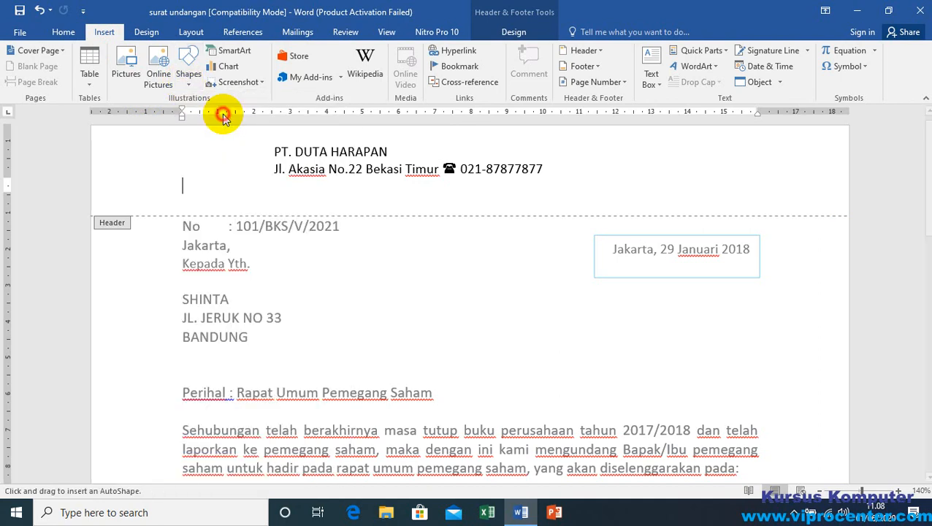
left_click_drag(92, 179, 849, 183)
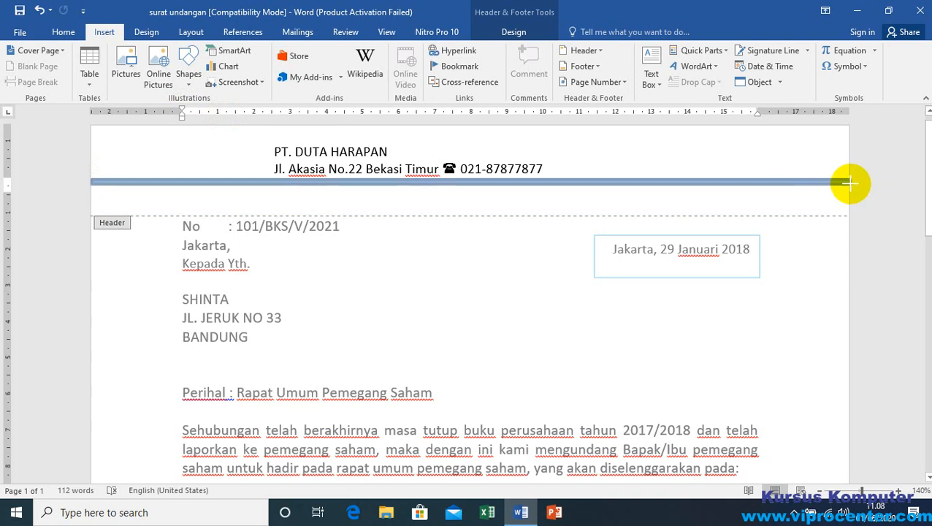
left_click_drag(849, 179, 844, 180)
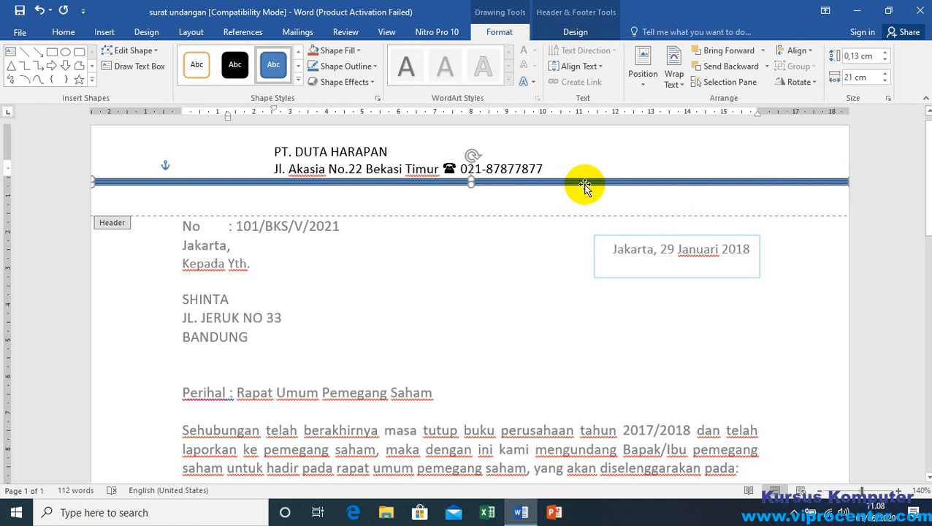
Step: Try the green theme style from the fifth row on the thin rectangle, and settle on the purple one beside it
left_click(298, 82)
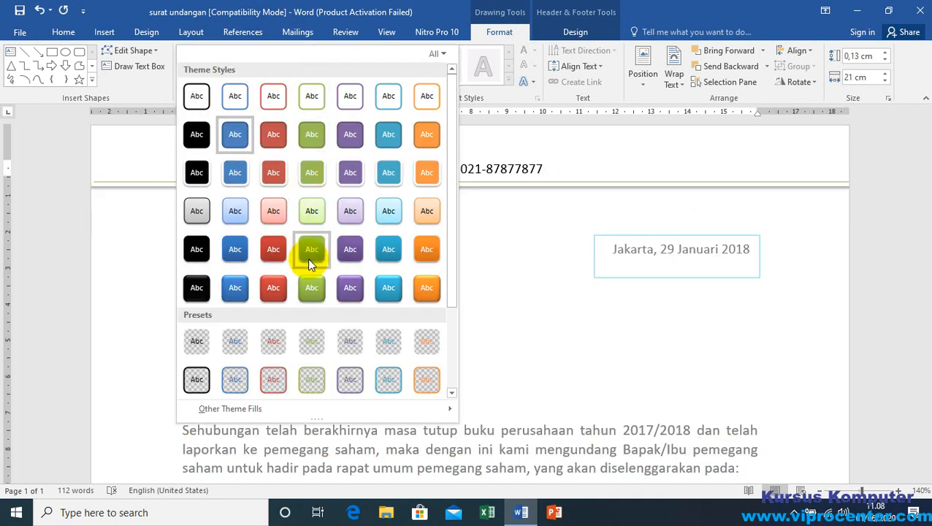
left_click(314, 253)
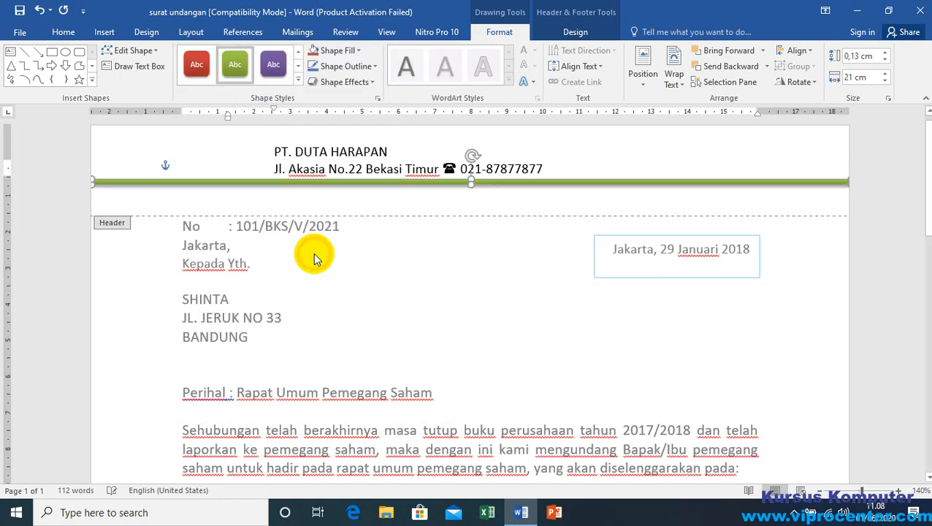
left_click(500, 32)
left_click(297, 79)
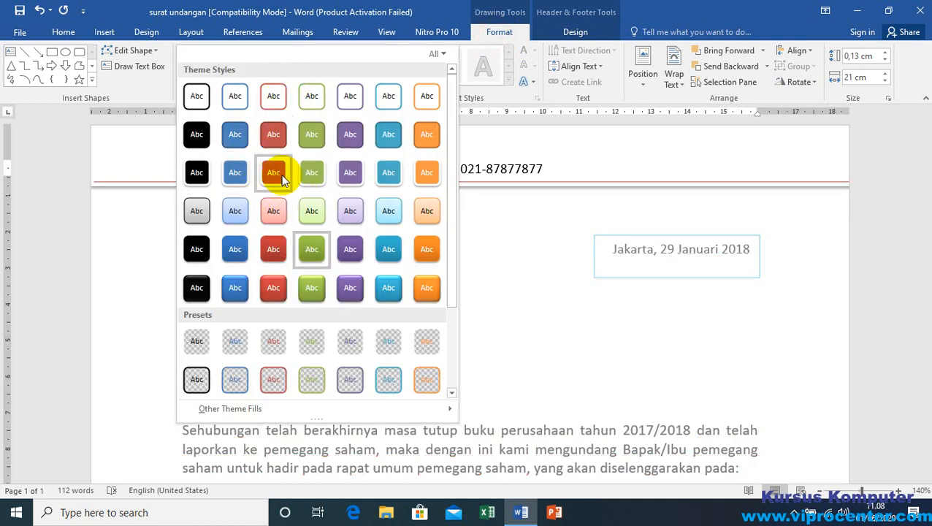
left_click(350, 252)
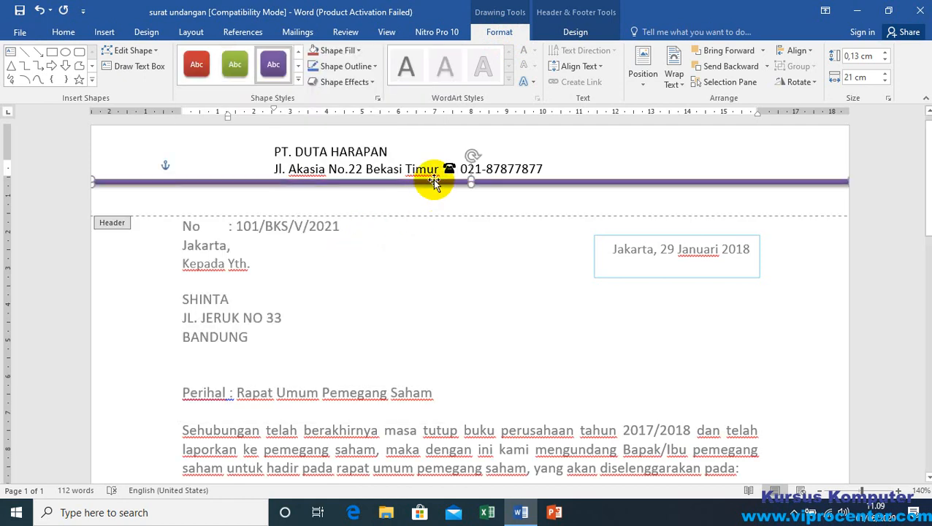
Step: Move the purple bar down in small increments until it sits just above the header's dashed boundary
mouse_move(434, 183)
left_mouse_down()
mouse_move(434, 203)
mouse_move(432, 187)
left_mouse_up()
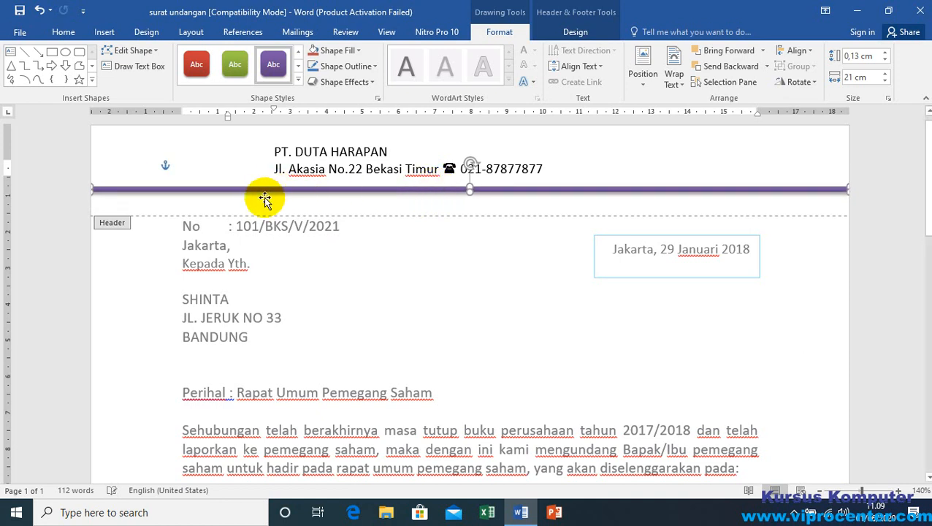
left_click(228, 207)
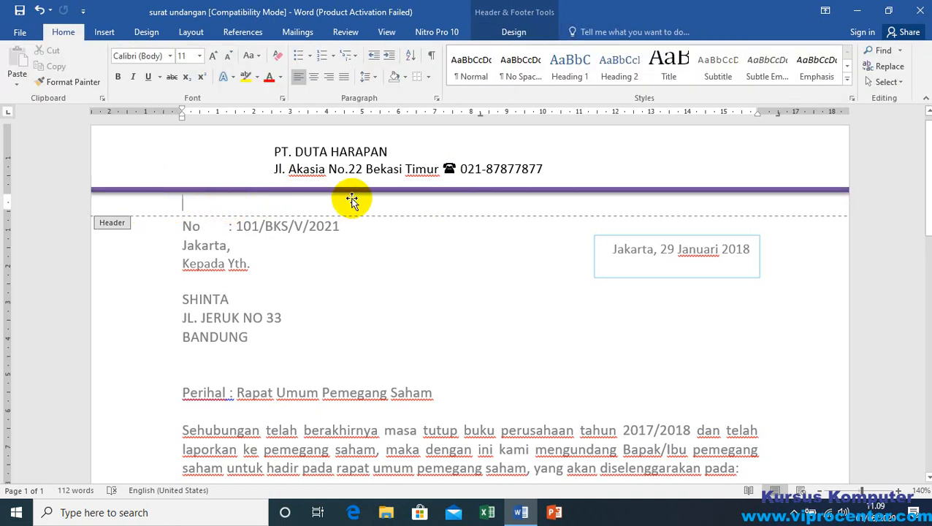
left_click(390, 191)
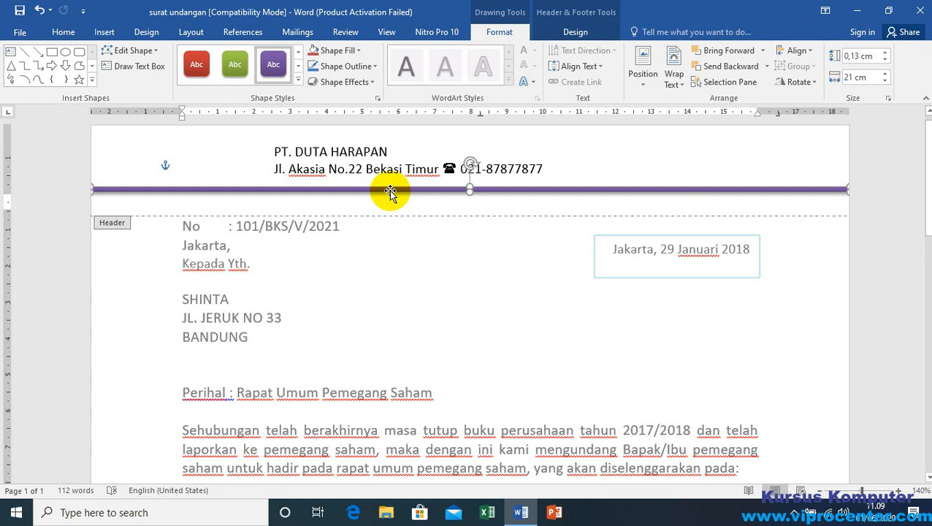
key("Down")
key("Down")
key("Down")
key("Down")
key("Down")
key("Down")
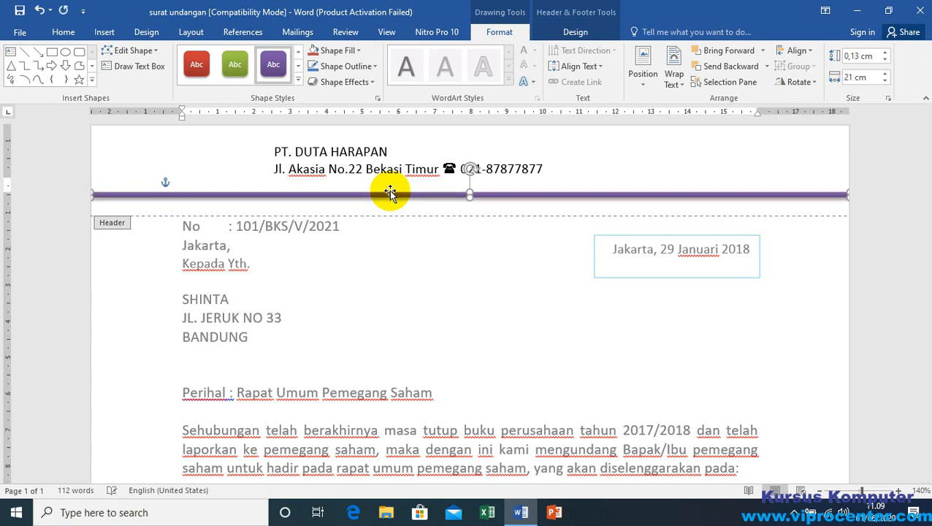
key("Up")
key("Up")
key("Up")
key("Up")
key("Up")
key("Down")
key("Down")
key("Down")
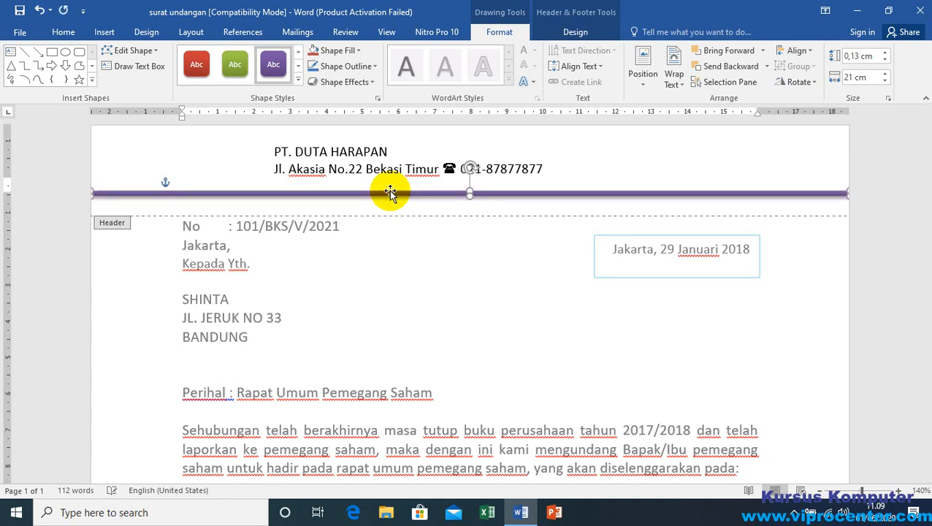
key("Down")
key("Down")
key("Down")
key("Down")
key("Down")
key("Down")
key("Down")
key("Down")
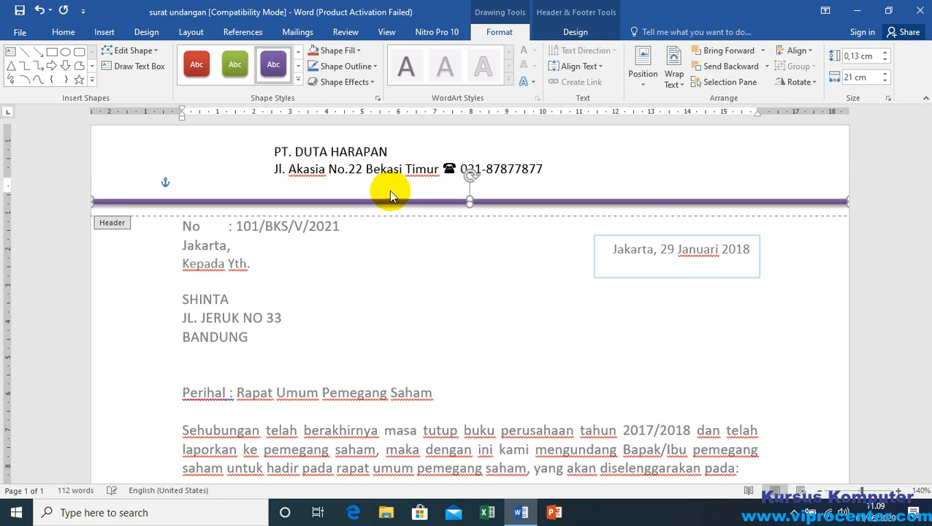
key("Down")
key("Down")
key("Down")
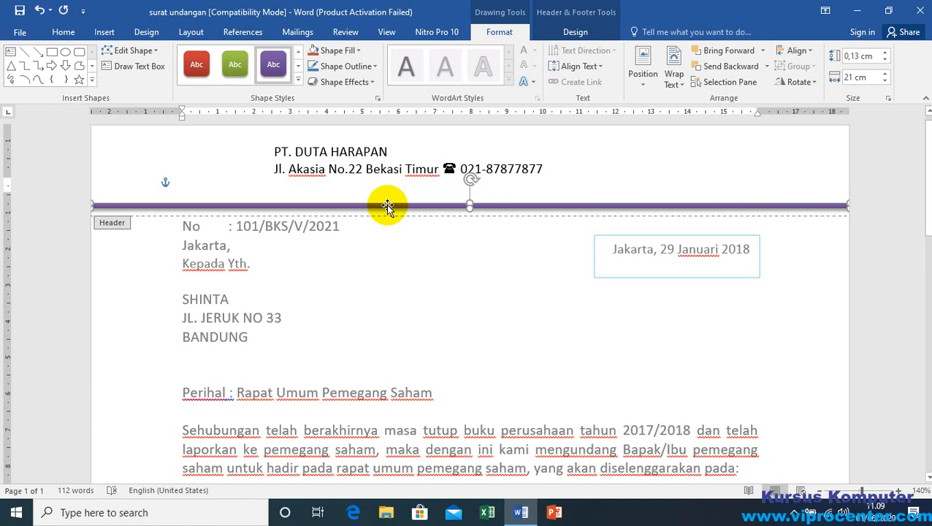
Step: Change the header's separator bar to the aqua theme style in the fifth row, beside the purple one
left_click(297, 81)
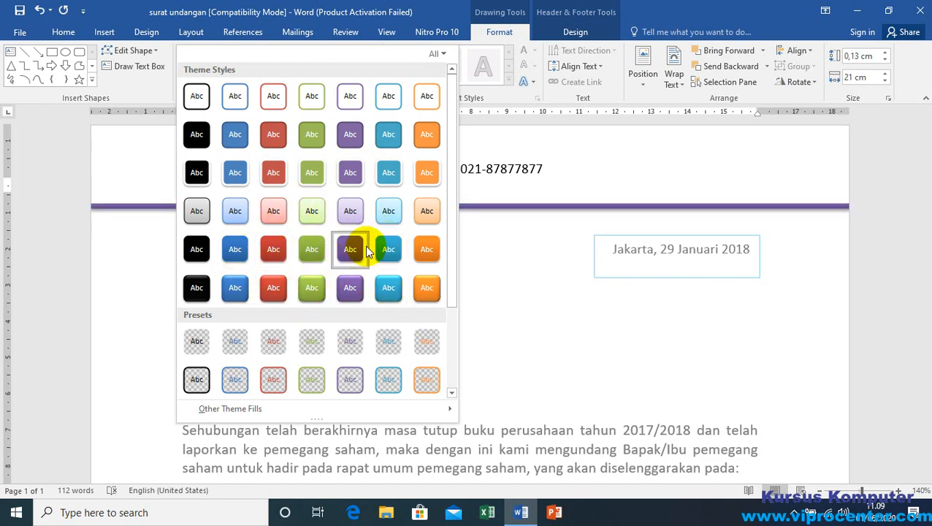
left_click(387, 250)
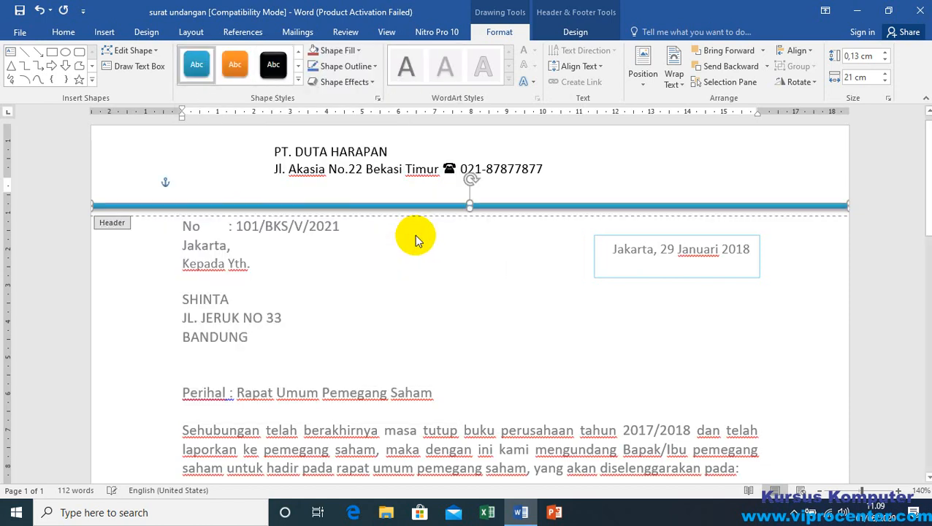
left_click(335, 186)
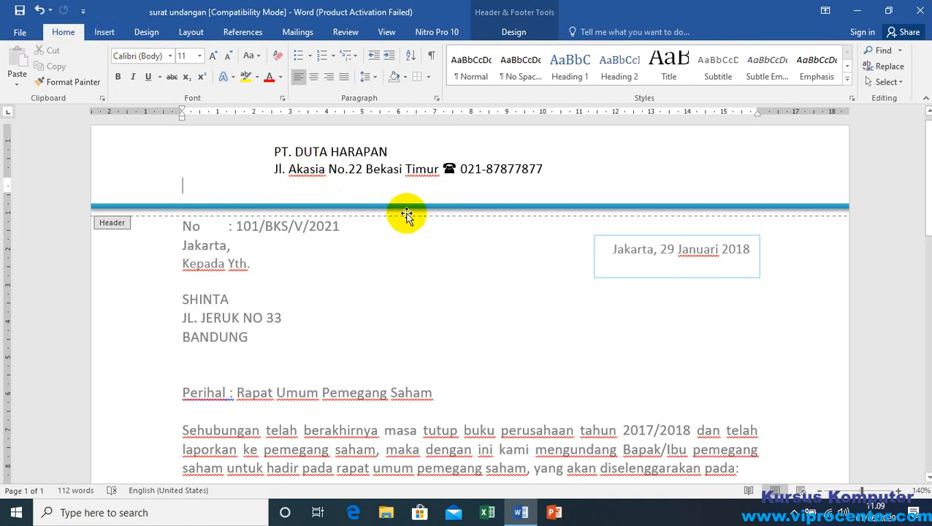
Step: Insert the picture android-icon-48x48 from the Pictures folder at the end of the header's address line
left_click(275, 170)
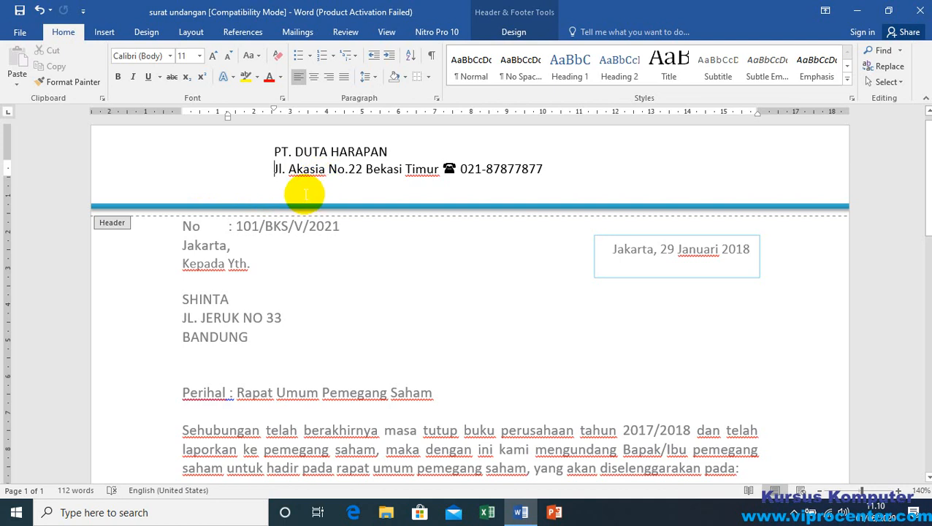
left_click(548, 167)
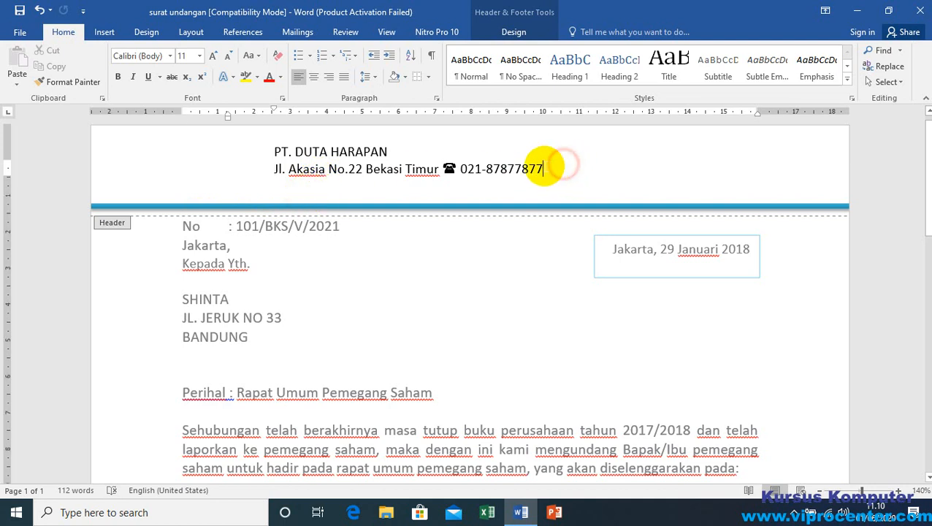
left_click(562, 166)
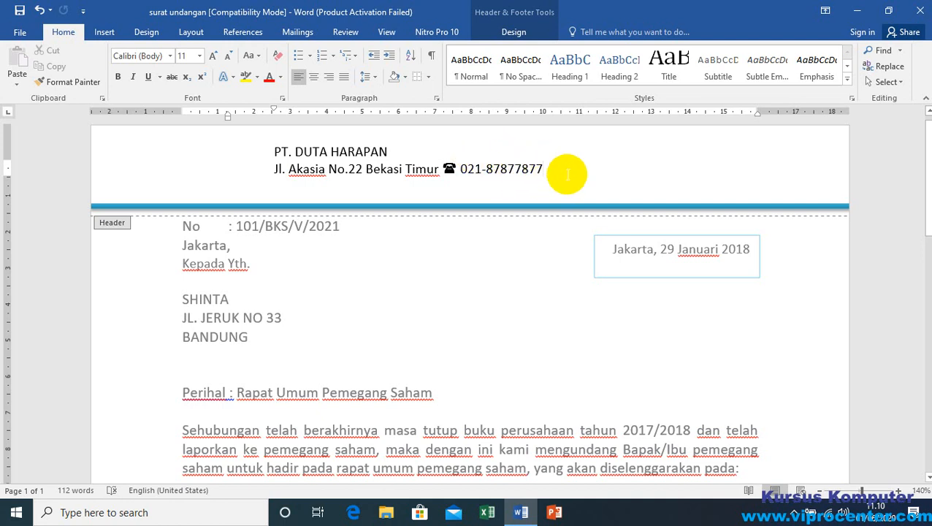
left_click(104, 32)
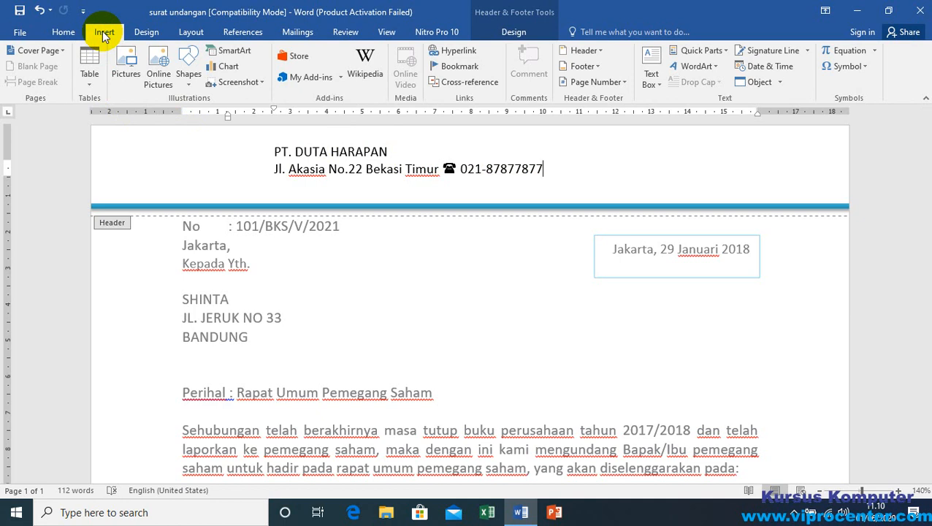
left_click(126, 63)
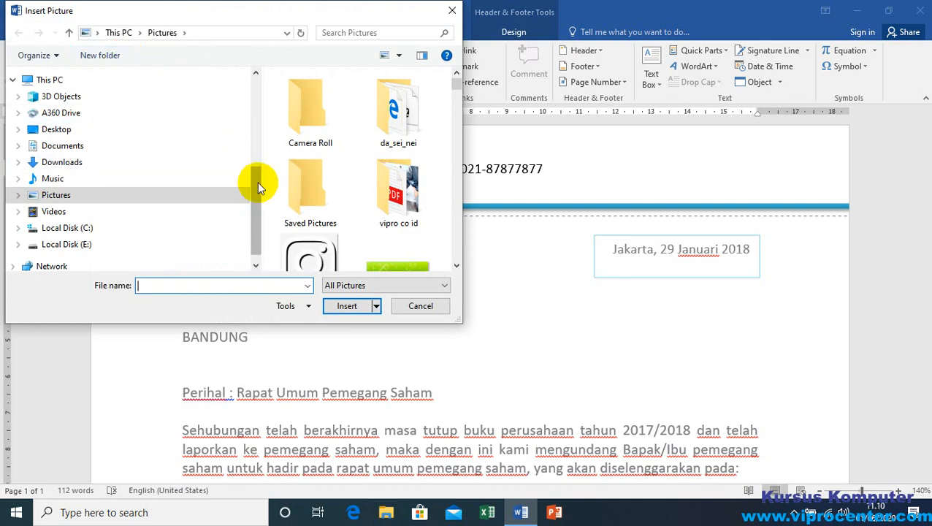
left_click_drag(457, 86, 461, 150)
left_click(316, 151)
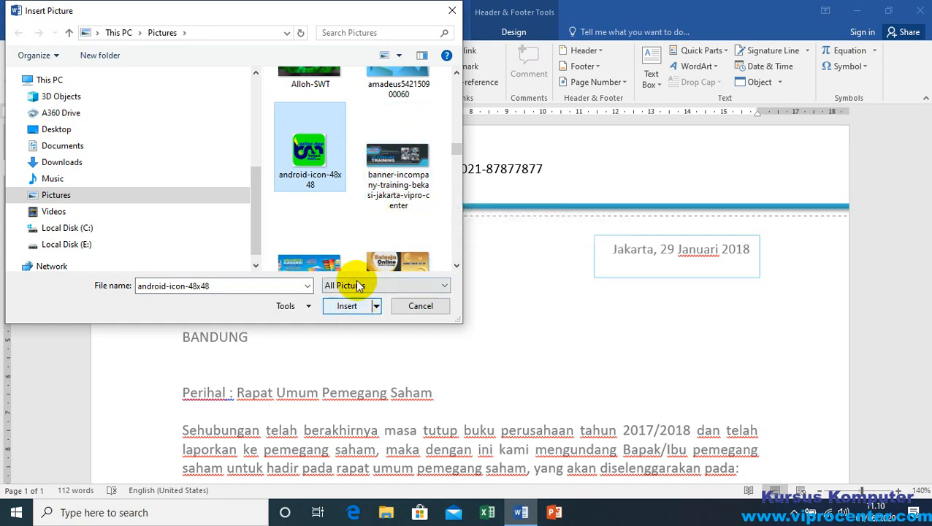
scroll(379, 168, "down", 5)
scroll(377, 173, "up", 5)
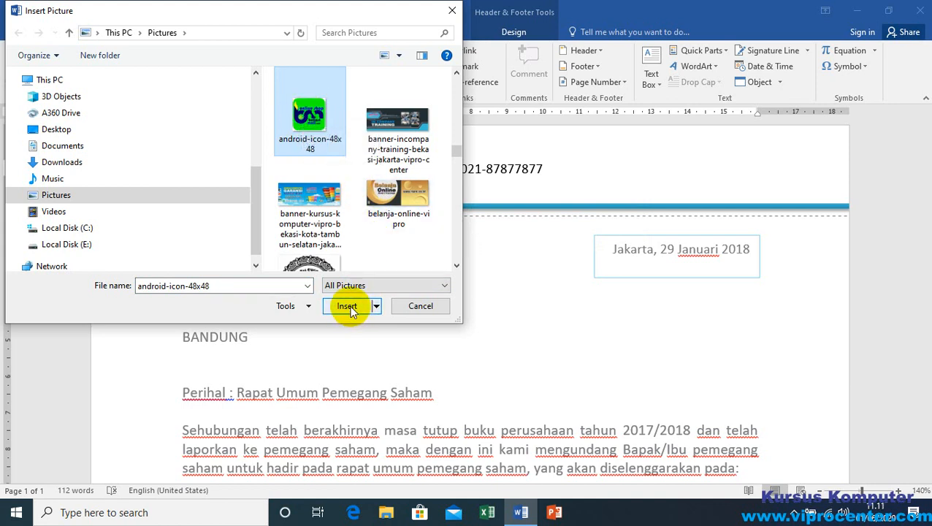
mouse_move(456, 149)
left_mouse_down()
mouse_move(454, 201)
mouse_move(454, 145)
left_mouse_up()
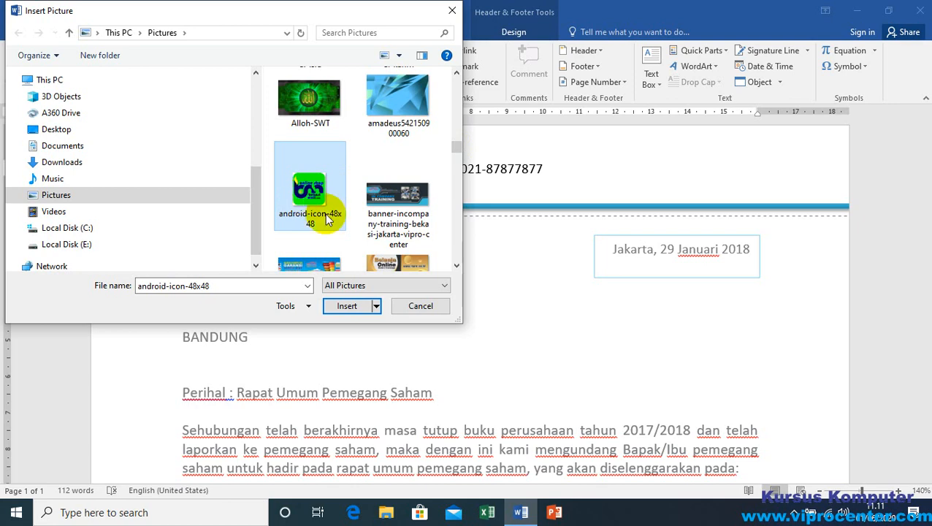
left_click(344, 307)
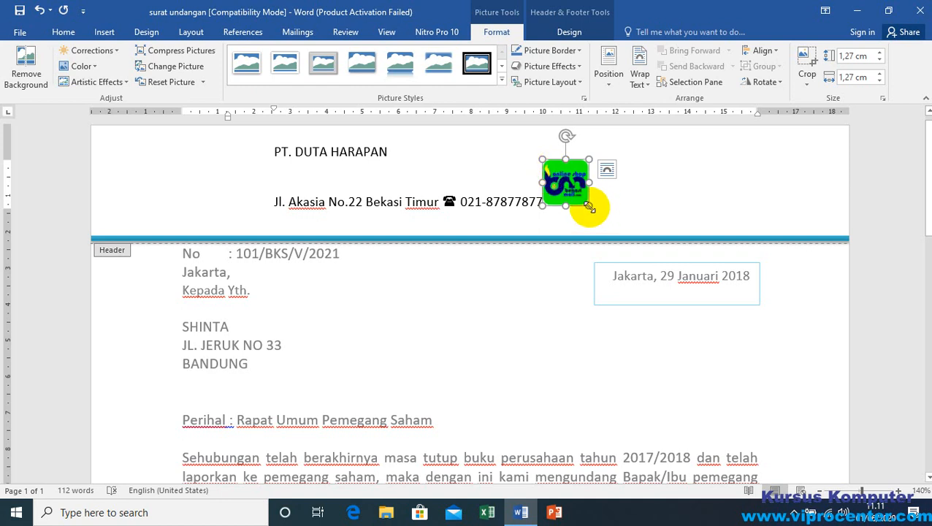
Step: Try several sizes for the inserted logo, settling on about 1.4 cm square
left_click_drag(590, 207, 580, 178)
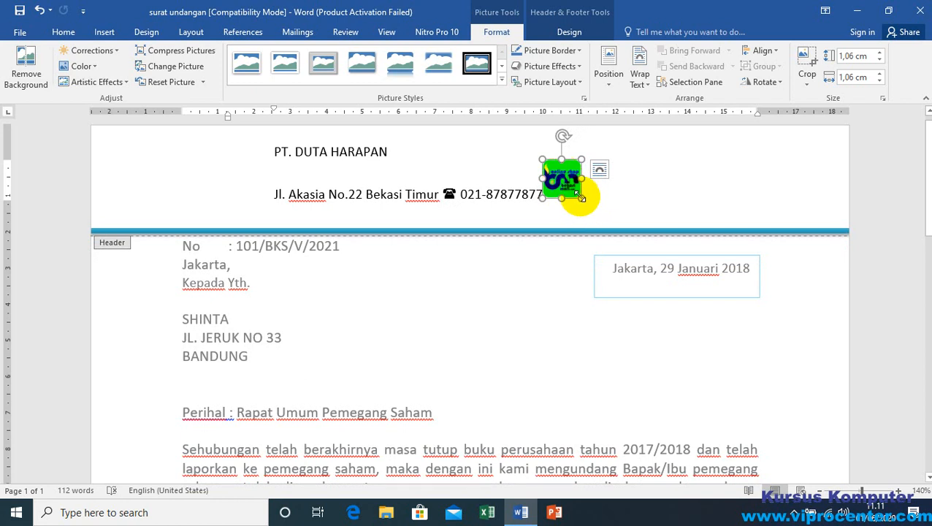
left_click_drag(580, 200, 592, 207)
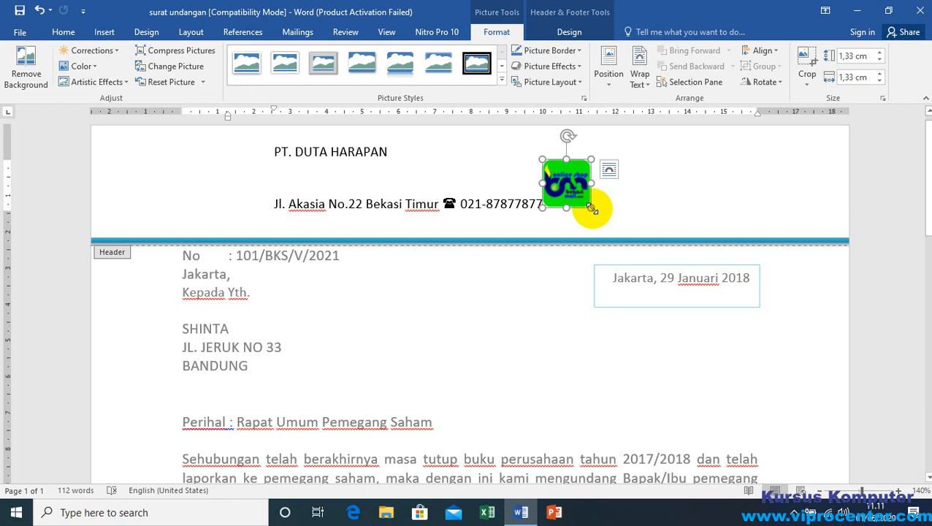
mouse_move(591, 210)
left_mouse_down()
mouse_move(635, 243)
mouse_move(598, 213)
left_mouse_up()
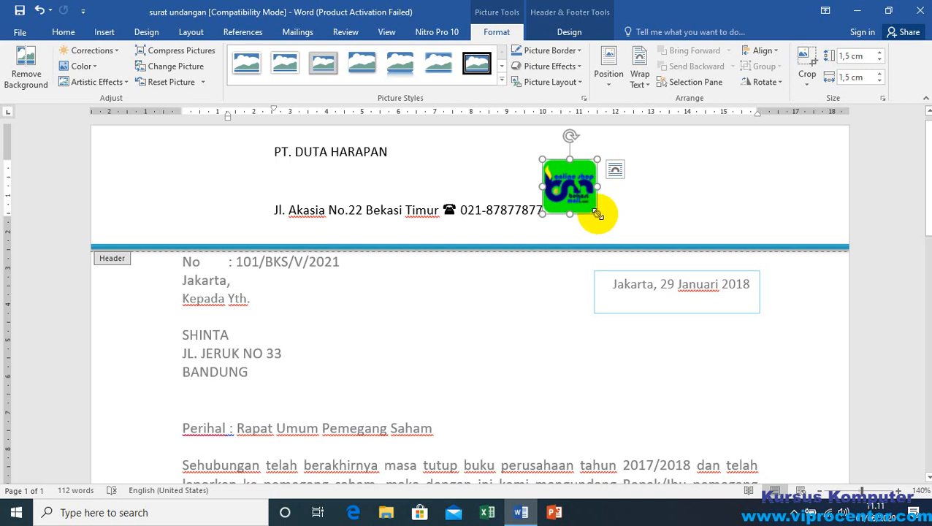
mouse_move(597, 215)
left_mouse_down()
mouse_move(572, 184)
mouse_move(614, 223)
mouse_move(594, 204)
left_mouse_up()
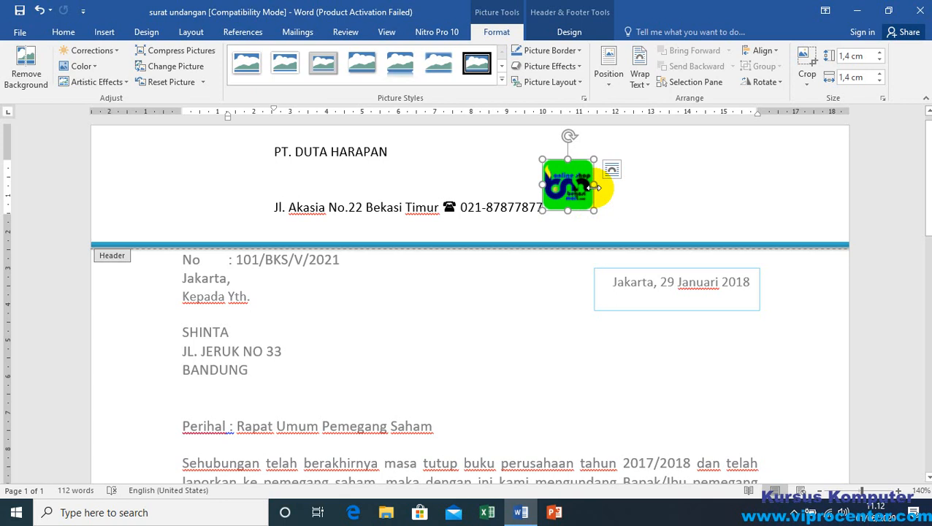
mouse_move(595, 211)
left_mouse_down()
mouse_move(580, 201)
mouse_move(593, 211)
left_mouse_up()
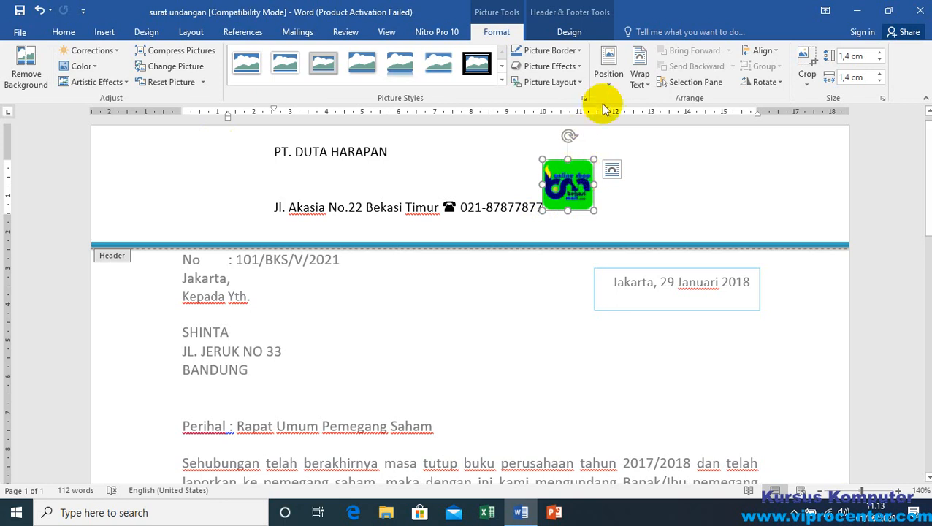
Step: Set the logo's text wrapping to In Front of Text and move it to the left of the company name
left_click(641, 81)
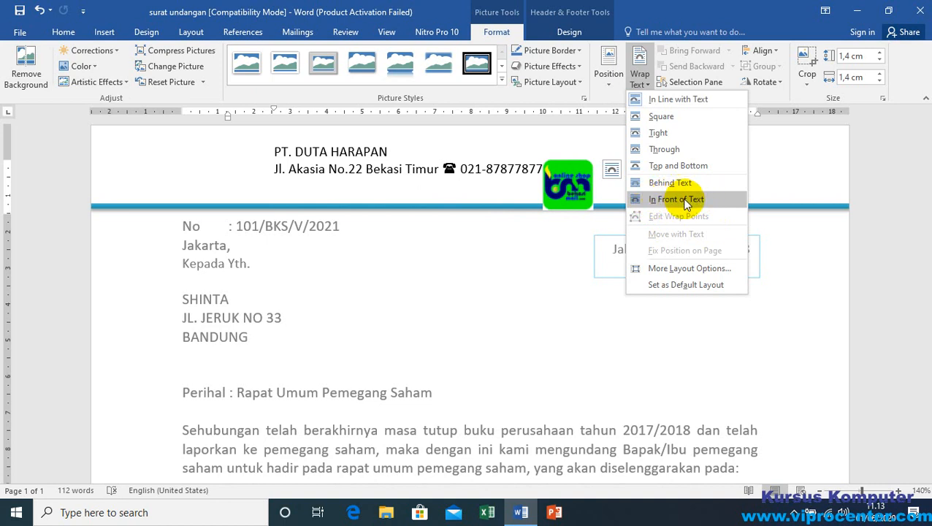
left_click(684, 199)
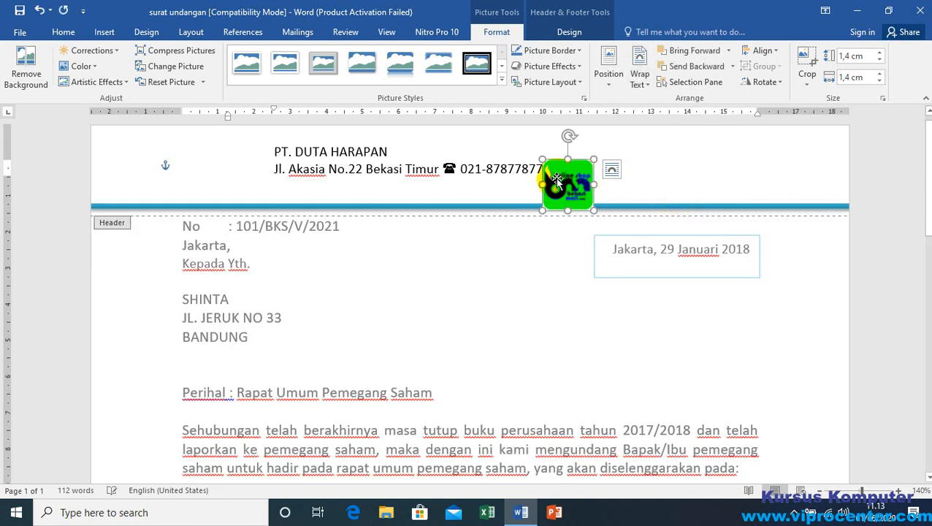
left_click_drag(574, 184, 225, 157)
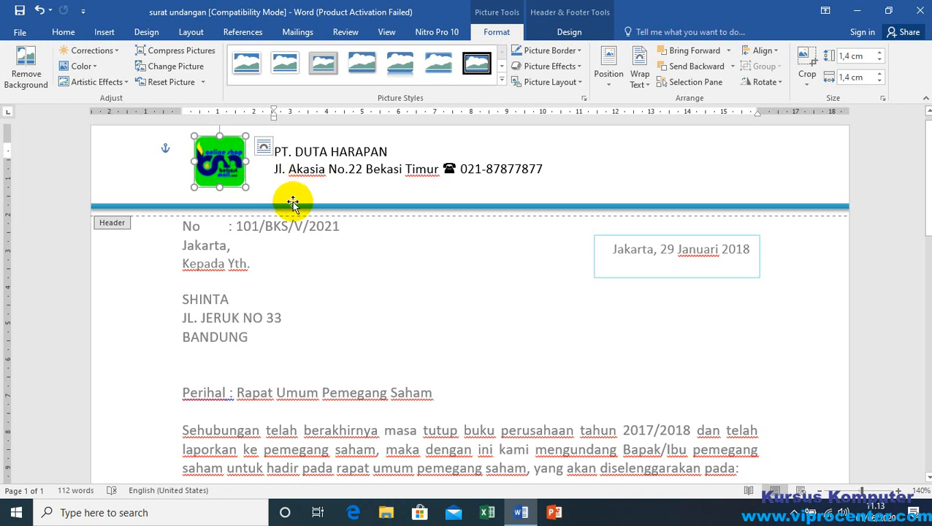
Step: Enlarge the logo to about 1.61 cm square and align it with the left margin, keeping In Front of Text wrapping
mouse_move(245, 188)
left_mouse_down()
mouse_move(260, 188)
mouse_move(254, 194)
left_mouse_up()
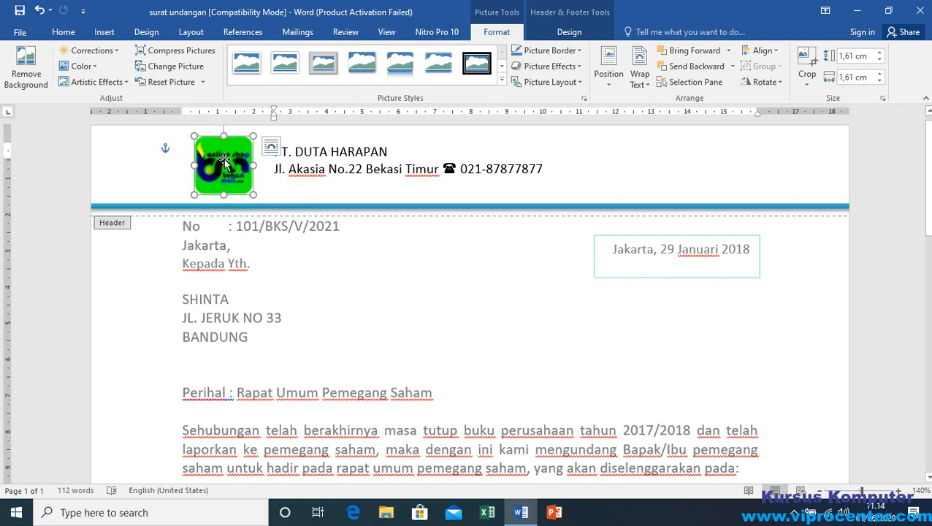
left_click_drag(224, 160, 214, 158)
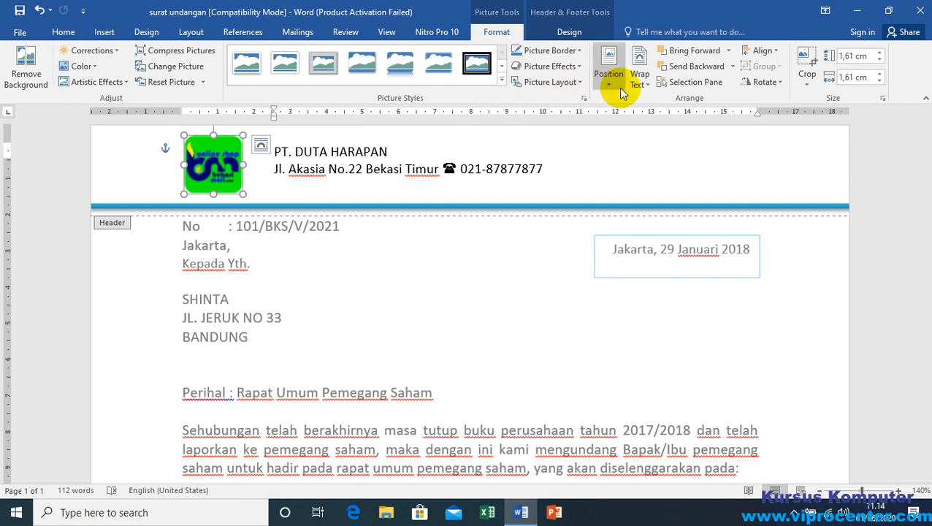
left_click(641, 82)
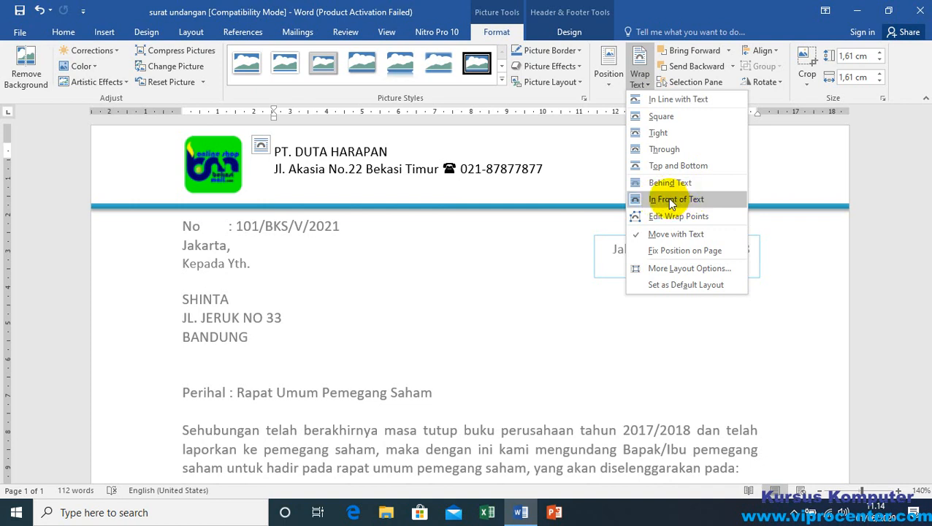
left_click(670, 200)
mouse_move(217, 165)
left_mouse_down()
mouse_move(342, 187)
mouse_move(200, 156)
mouse_move(201, 145)
mouse_move(182, 149)
mouse_move(216, 164)
left_mouse_up()
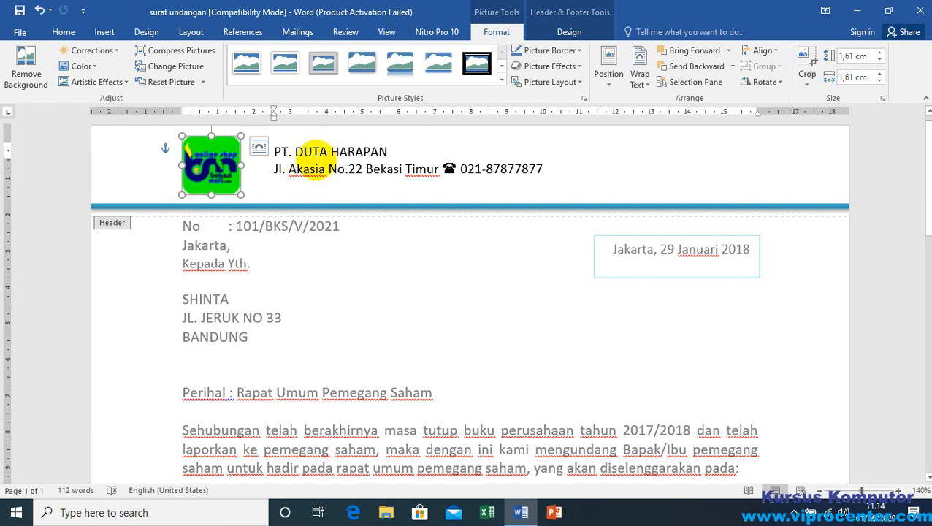
Step: Increase the font size of the company name PT. DUTA HARAPAN in the header to 18 pt
left_click(272, 152)
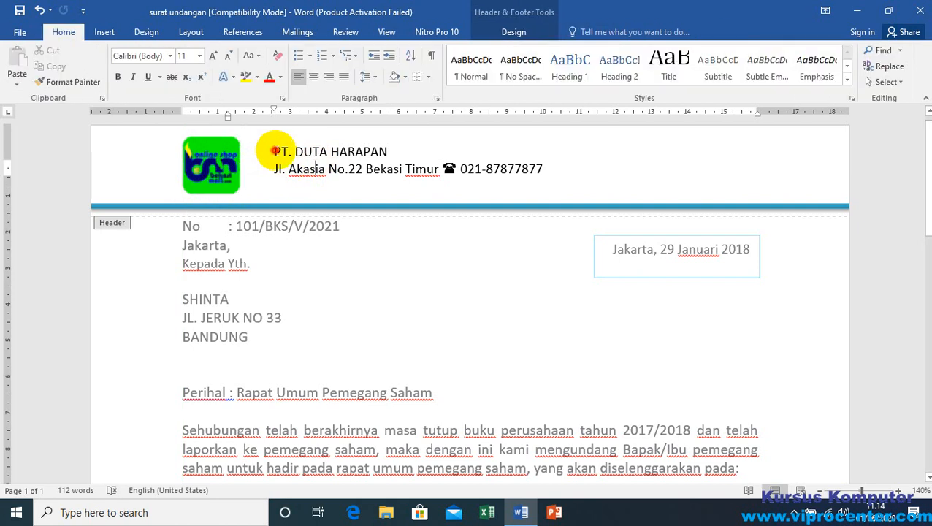
left_click_drag(273, 152, 374, 151)
left_click(373, 151)
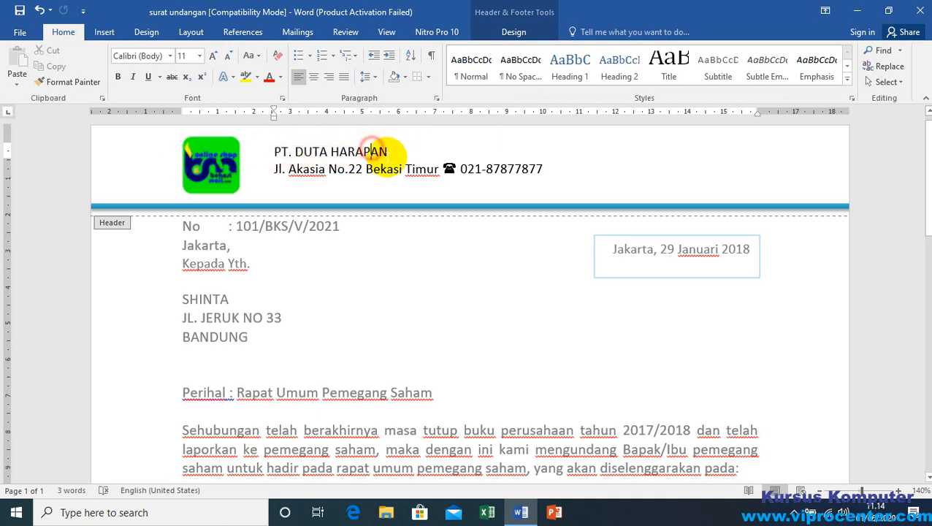
left_click_drag(273, 151, 374, 151)
left_click(374, 151)
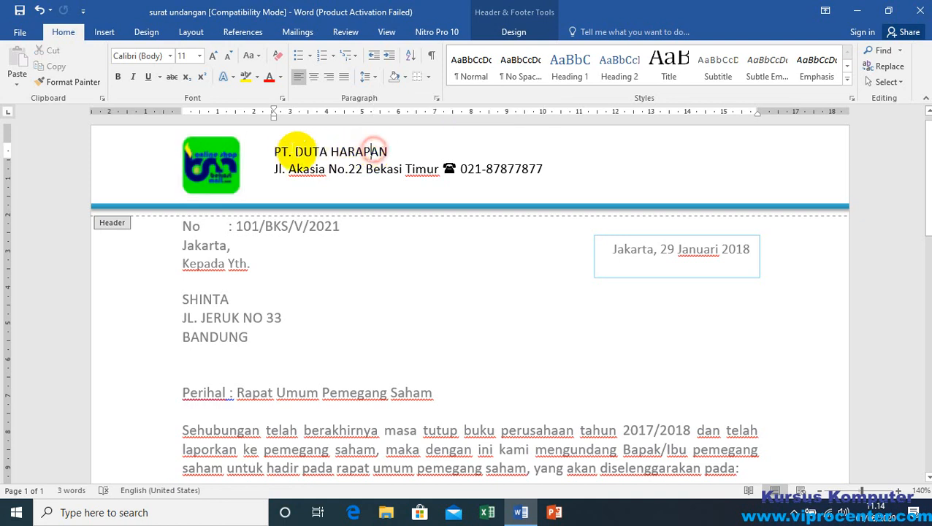
left_click(273, 152)
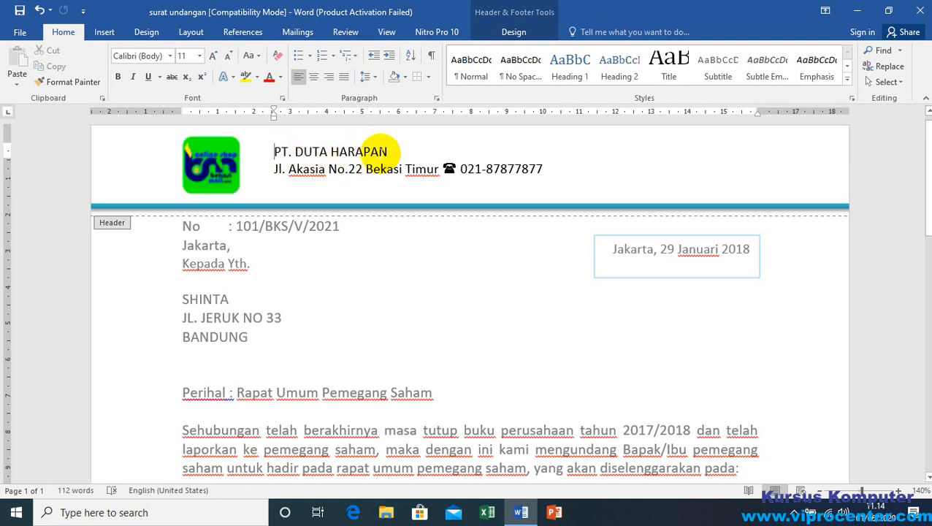
left_click(385, 150, "shift")
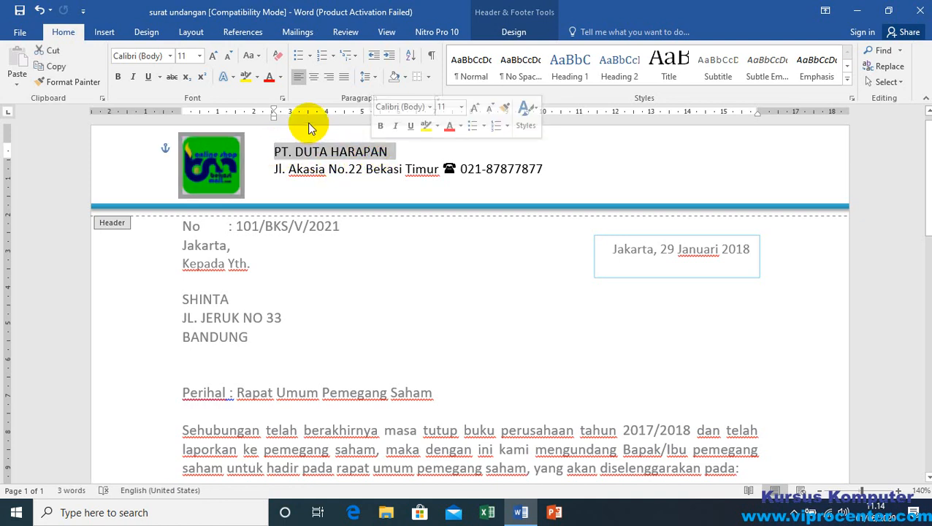
left_click(212, 57)
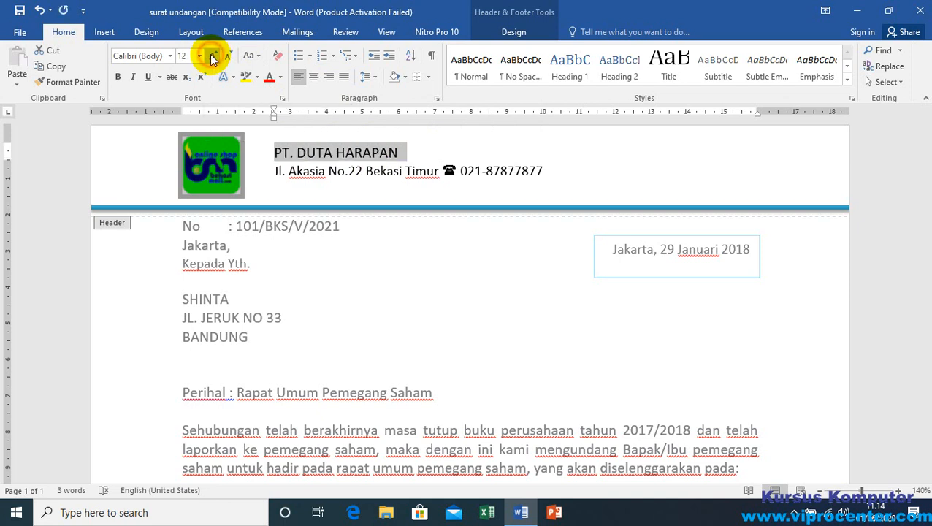
left_click(211, 57)
left_click(212, 57)
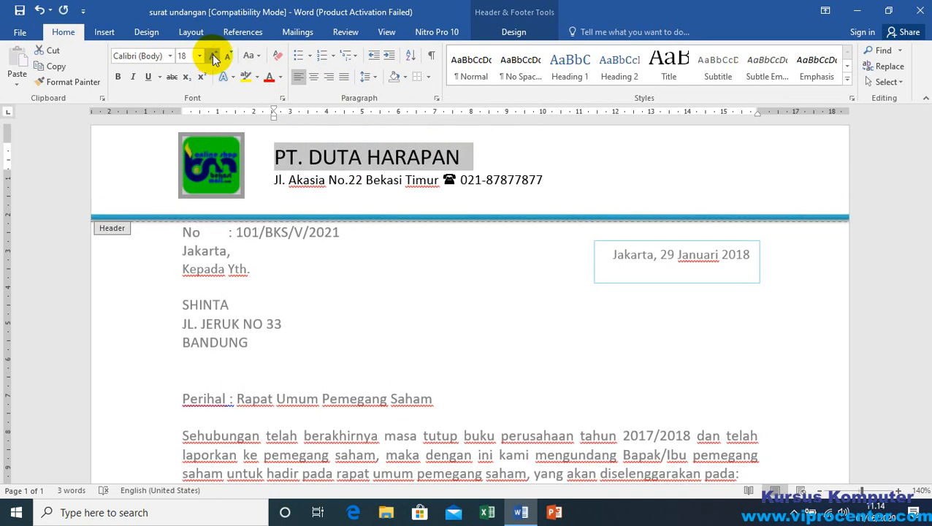
Step: Set the company name's font to Algerian and place the cursor in the address line after Bekasi
left_click(170, 56)
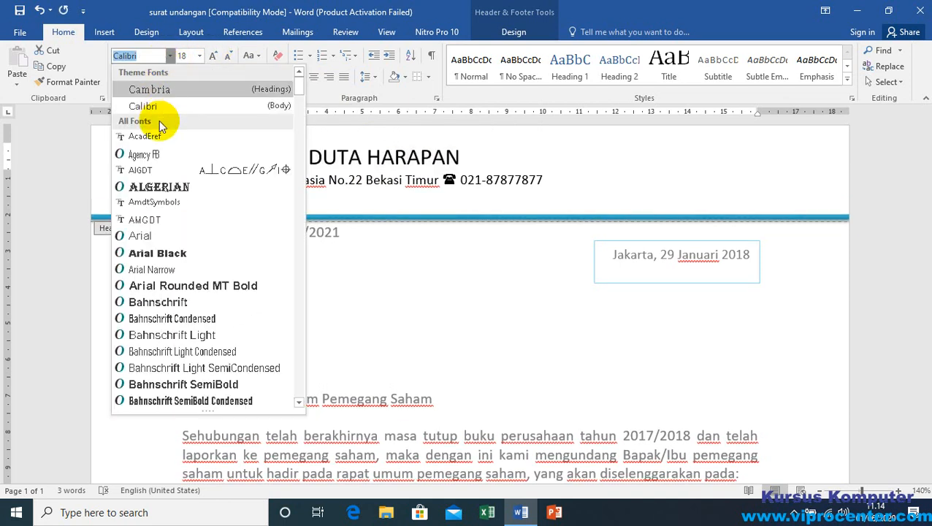
left_click(175, 185)
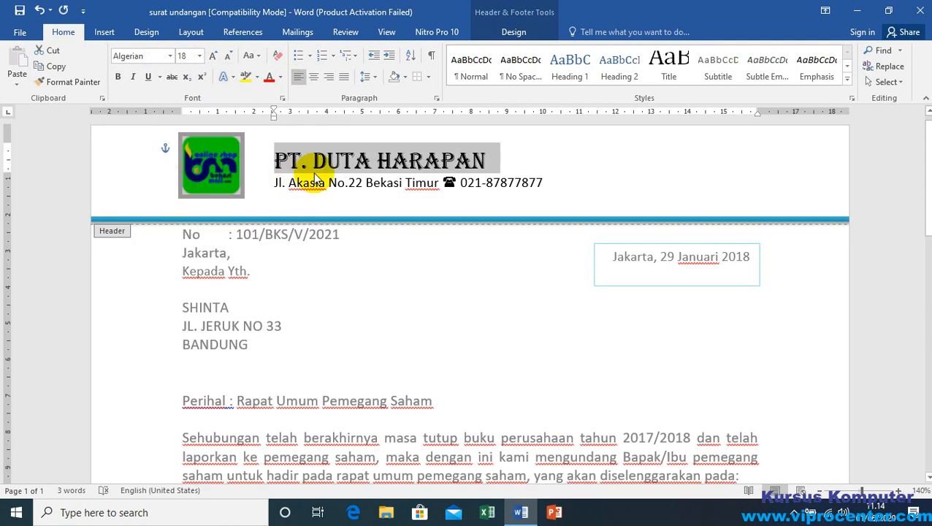
left_click(402, 186)
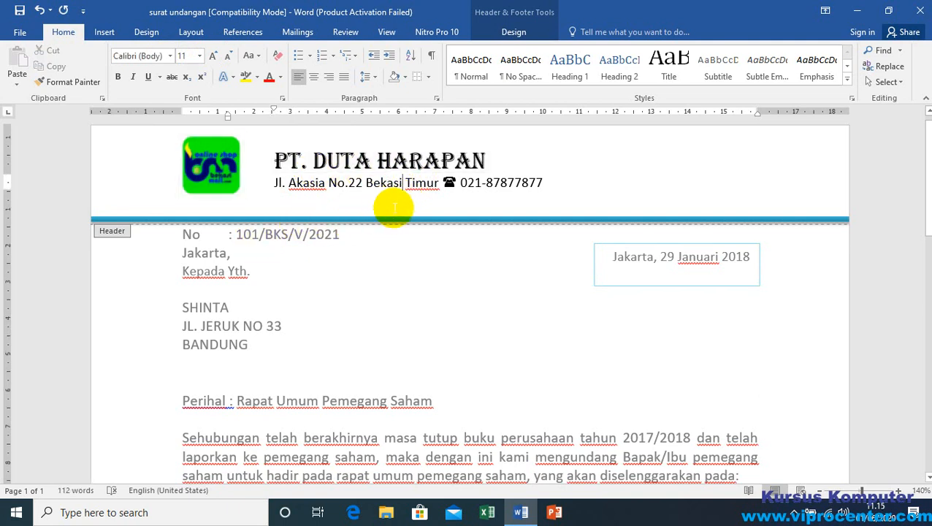
left_click(404, 183)
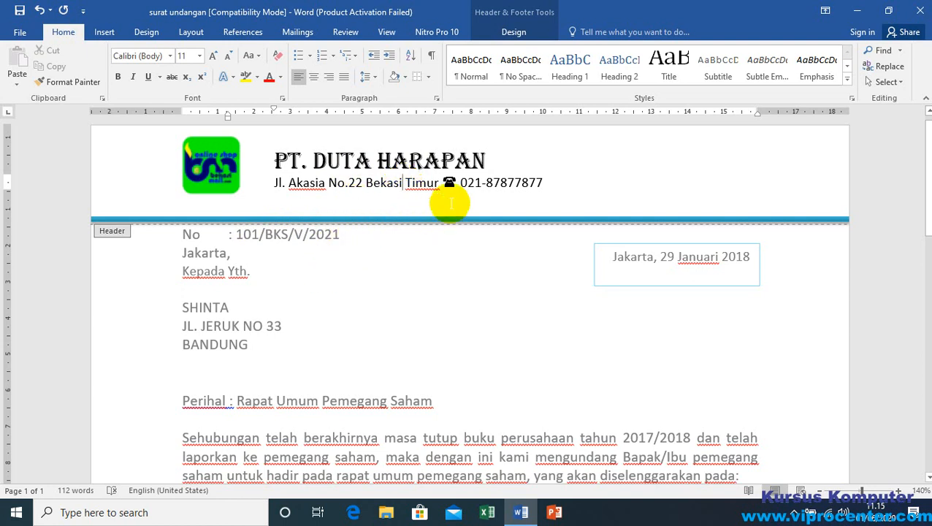
Step: Set the font size of the company name PT. DUTA HARAPAN in the header to 20 pt
left_click(457, 181)
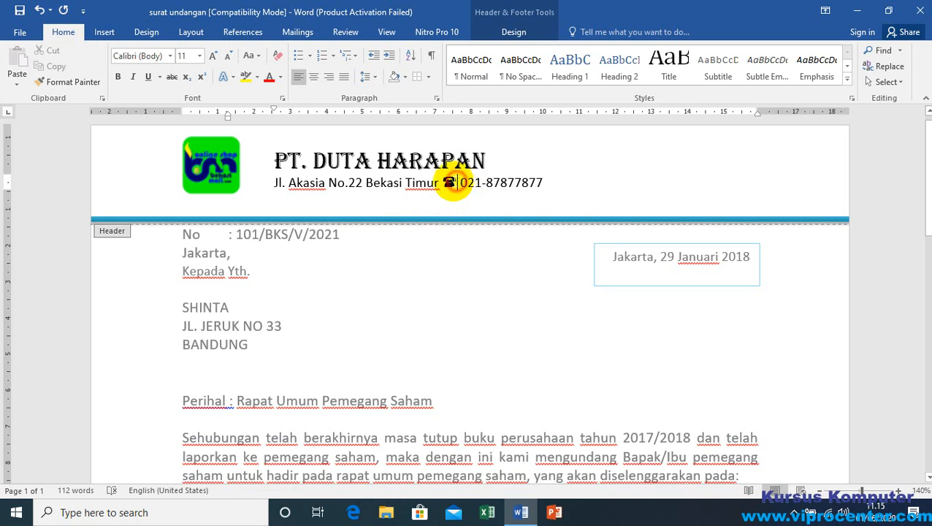
left_click_drag(277, 159, 504, 154)
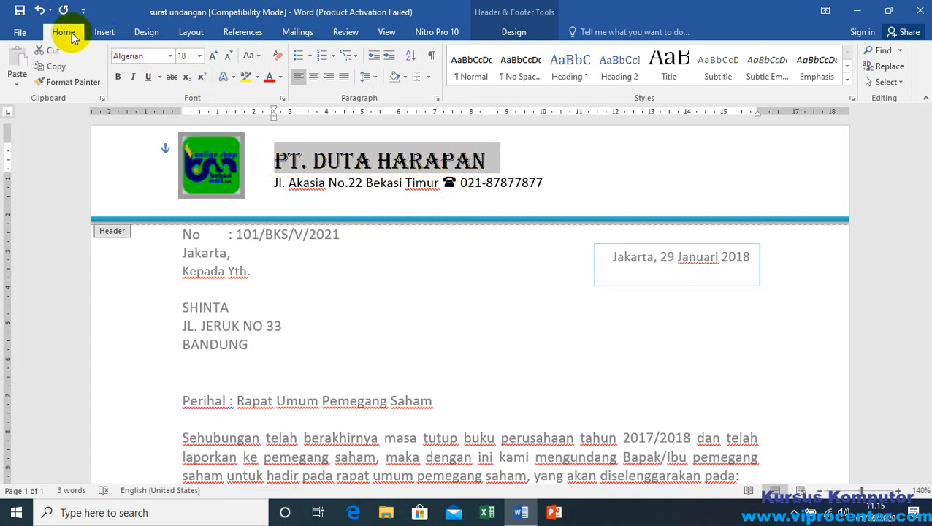
left_click(199, 56)
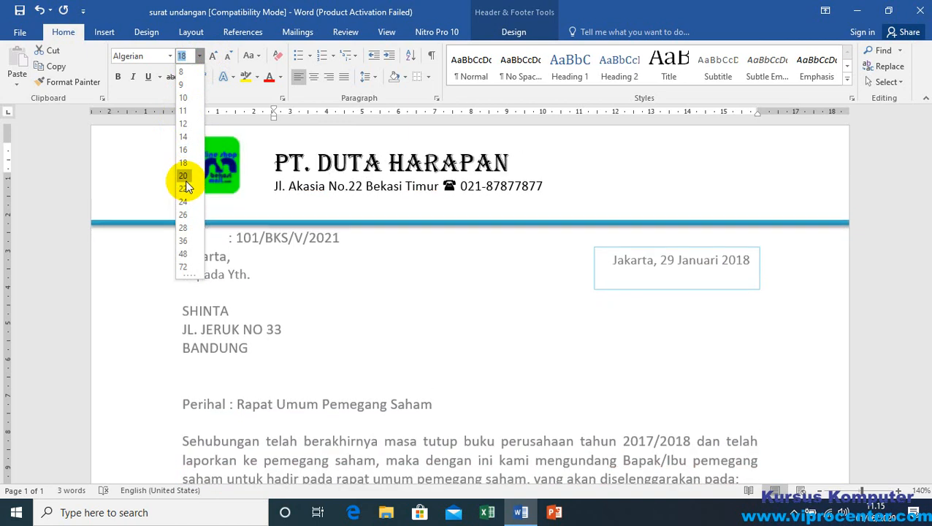
left_click(184, 178)
left_click(382, 167)
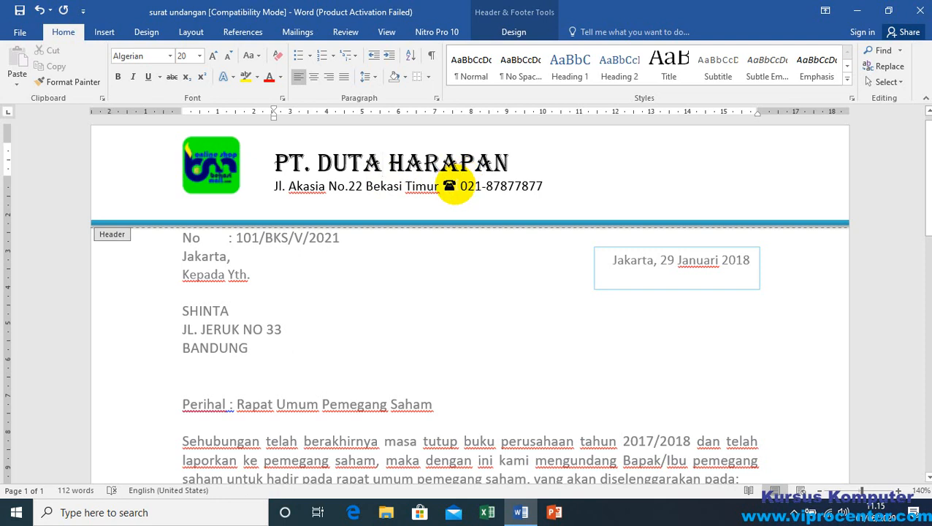
Step: Delete the telephone symbol in front of the phone number in the header's address line
left_click(457, 188)
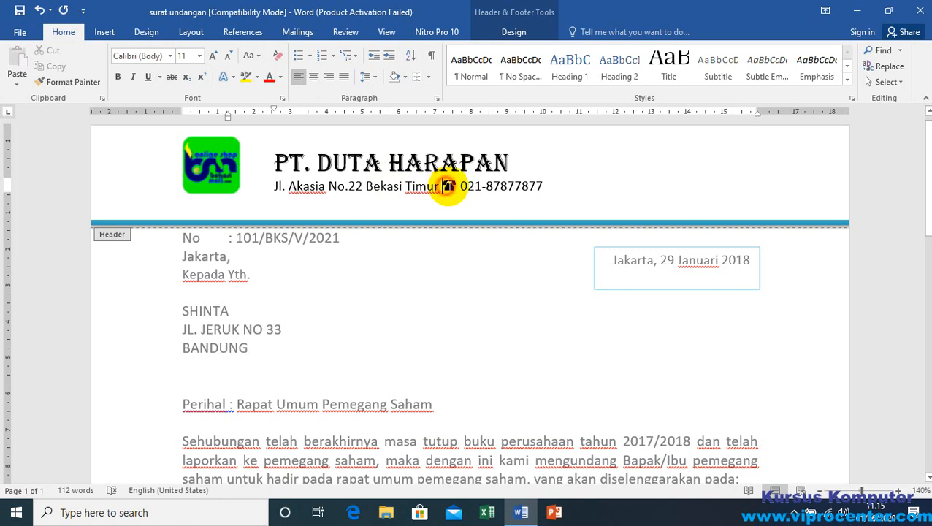
double_click(450, 187)
key("Delete")
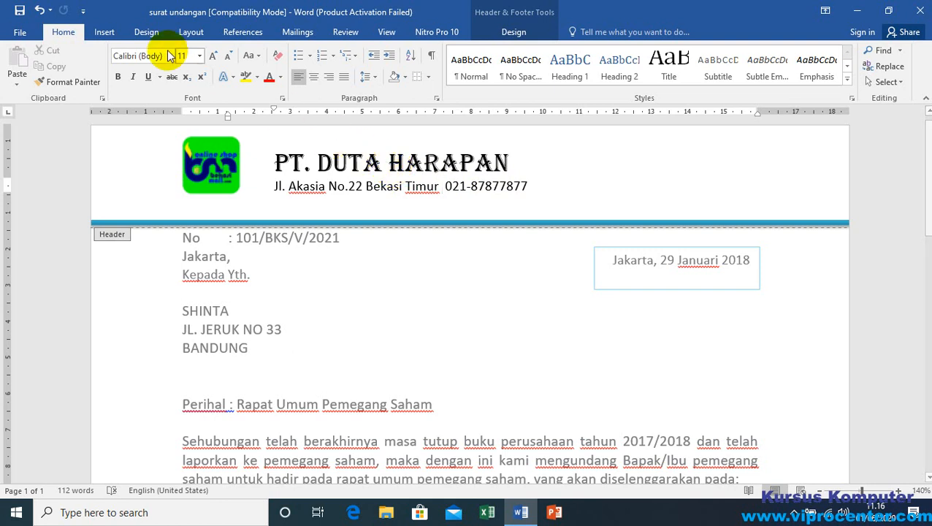
Step: Open the full symbol collection with the cursor in front of the phone number in the address line
left_click(106, 33)
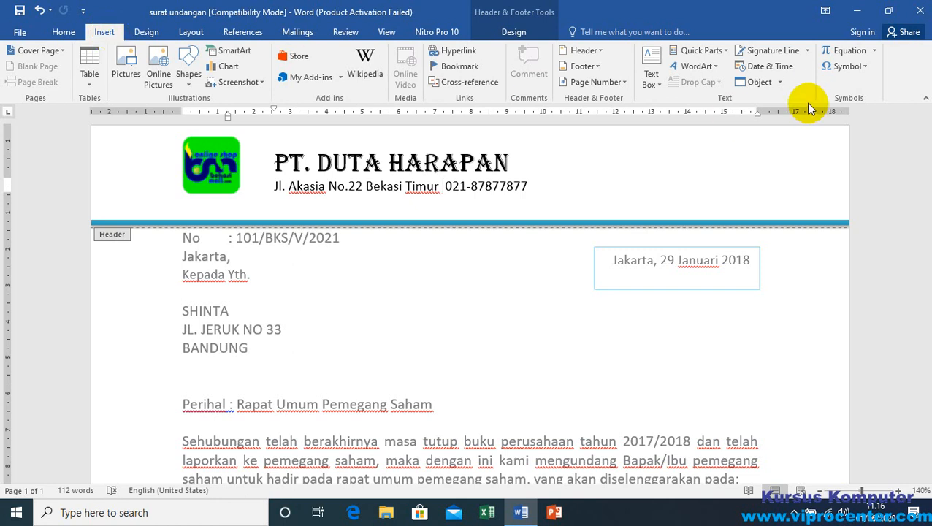
left_click(864, 66)
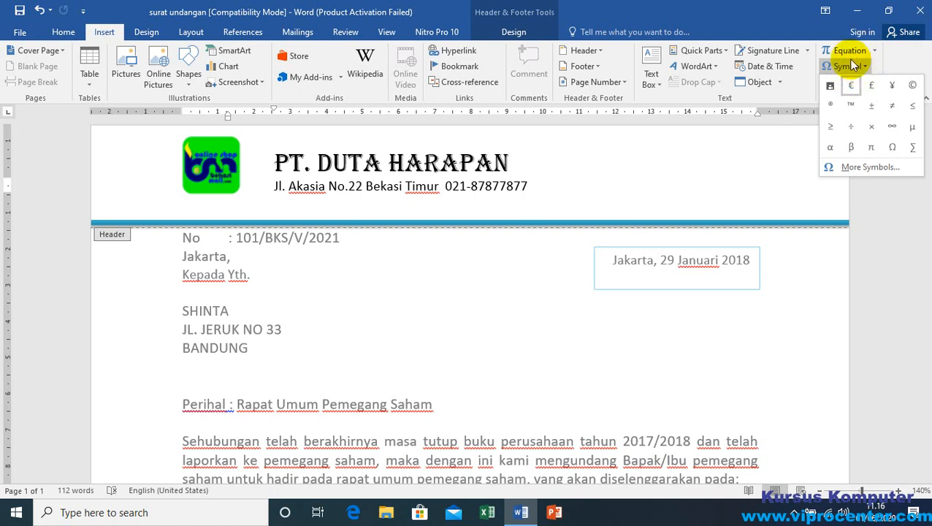
left_click(867, 170)
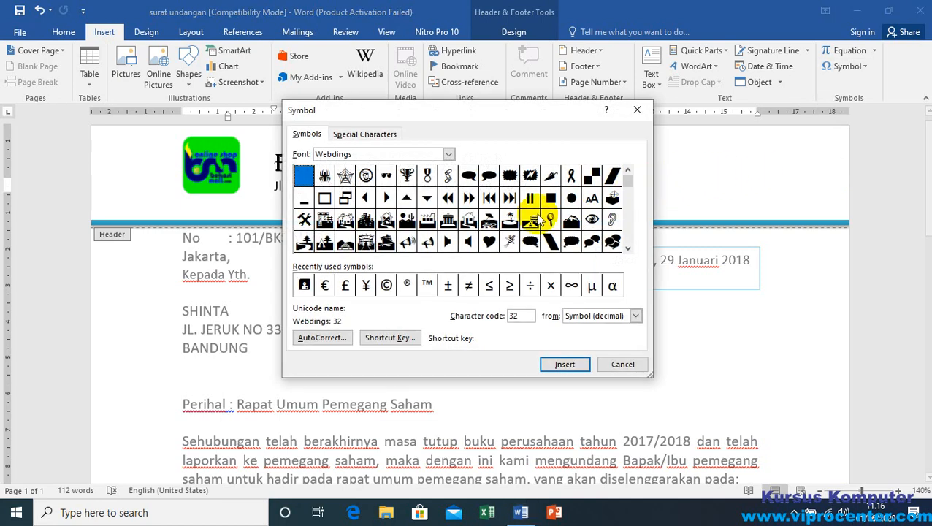
left_click_drag(552, 105, 657, 111)
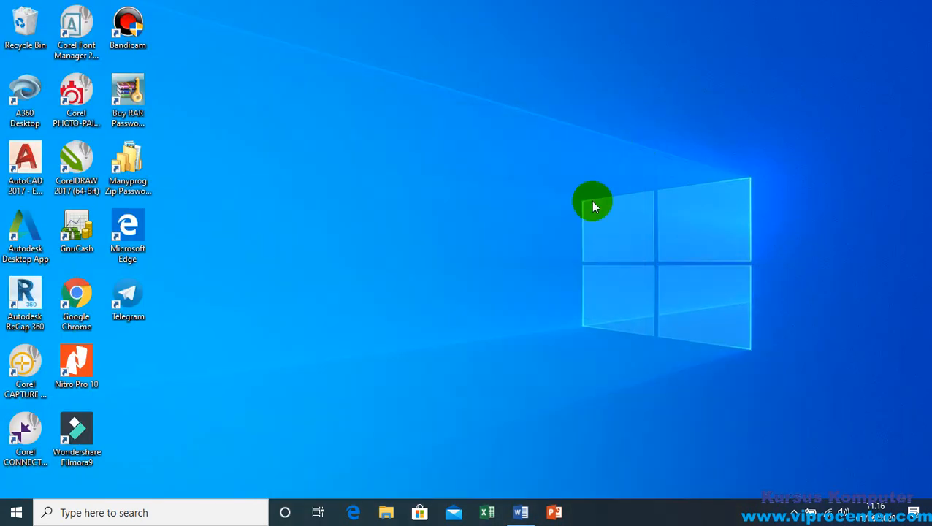
left_click(521, 512)
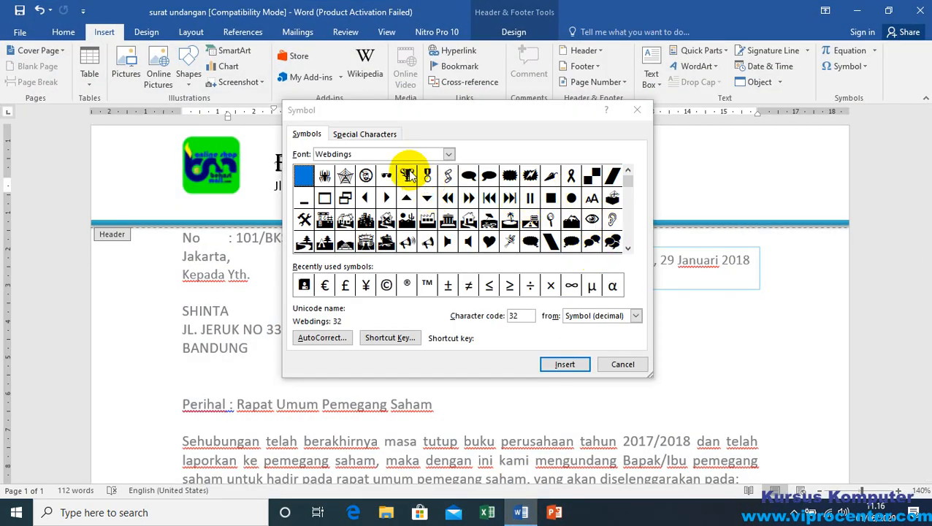
Step: Look through the Webdings symbols for a telephone character
left_click(630, 182)
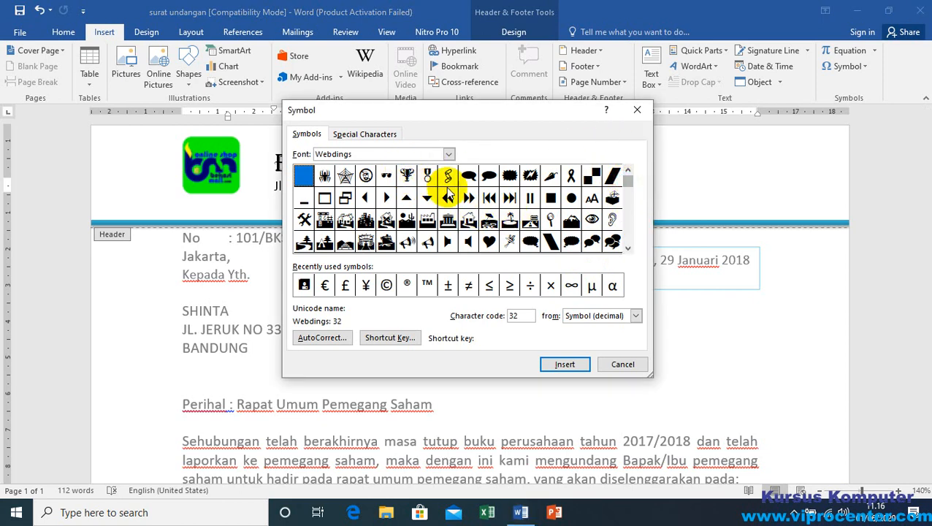
left_click(628, 249)
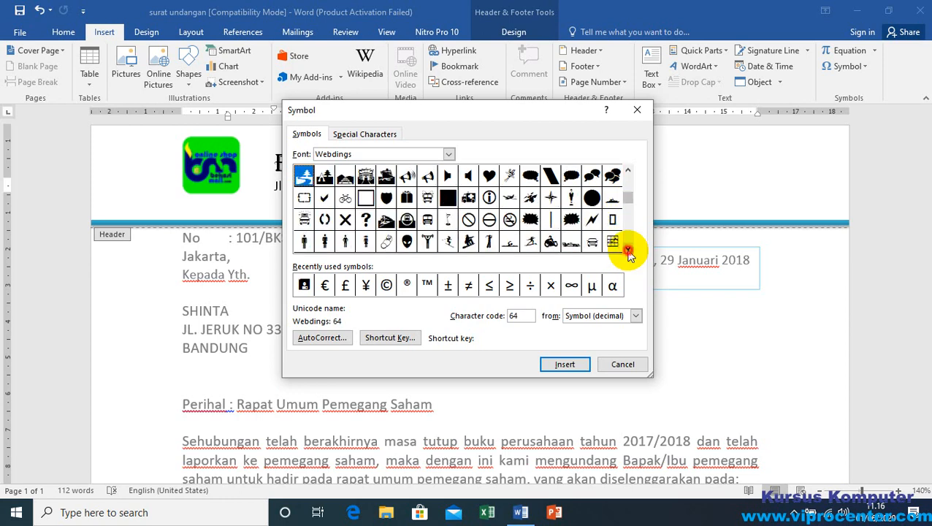
left_click(628, 250)
left_click(628, 250)
left_click(628, 250)
left_click(628, 250)
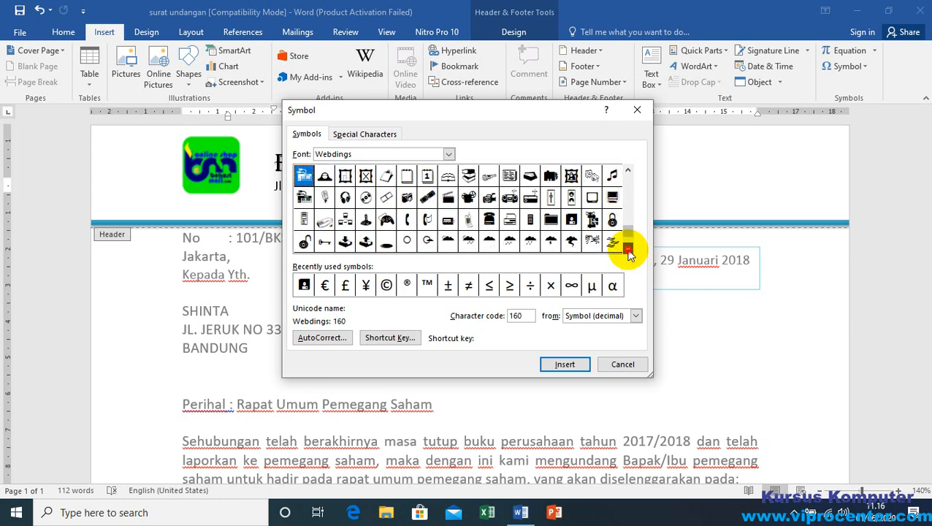
left_click(629, 250)
left_click(629, 250)
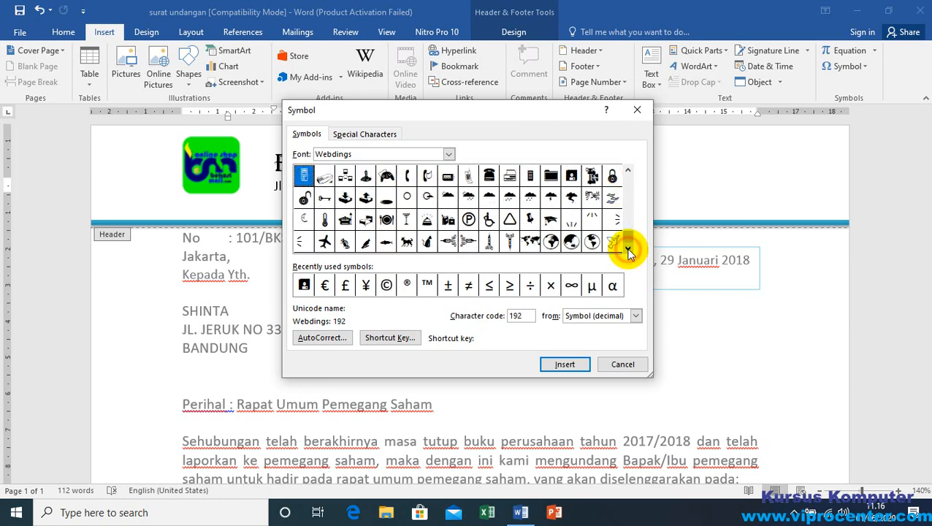
Step: Switch the symbol font to Wingdings and select the black telephone character with code 40
left_click(449, 153)
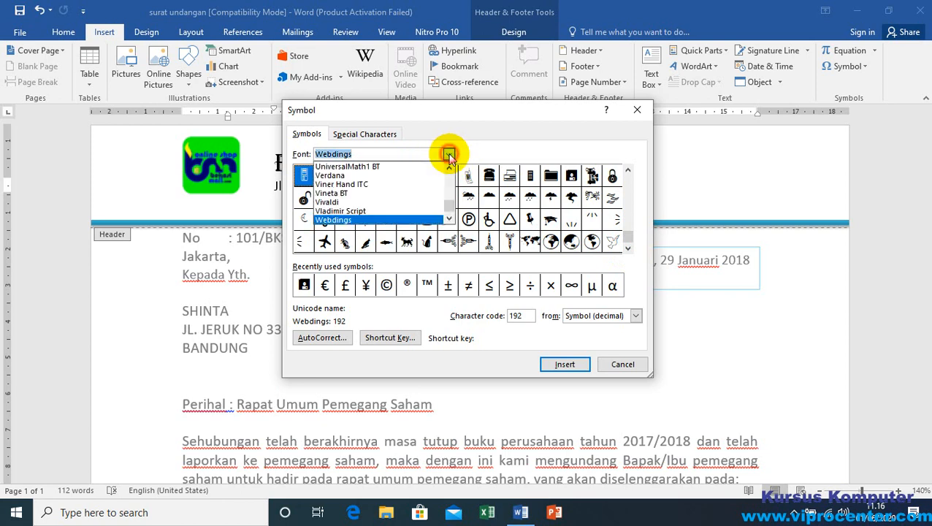
left_click(449, 220)
left_click(450, 219)
left_click(449, 220)
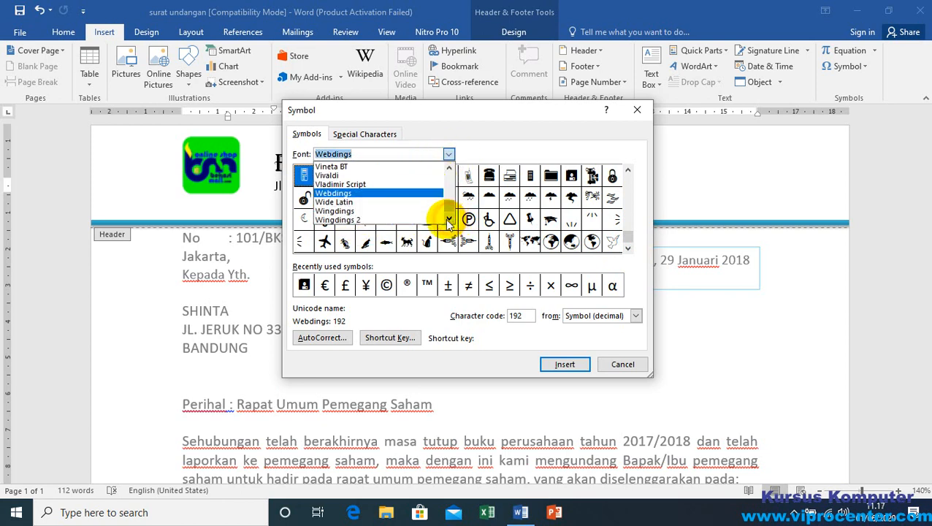
left_click(334, 211)
left_click_drag(624, 239, 624, 170)
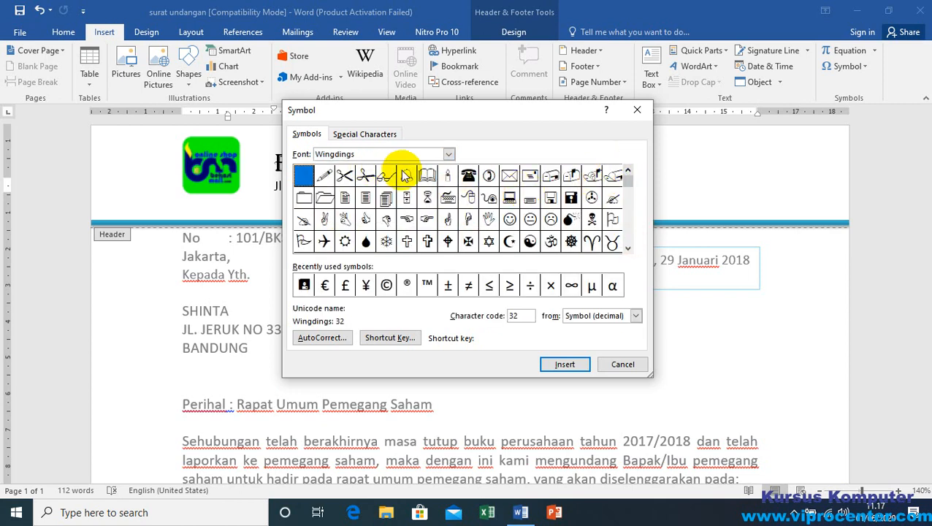
left_click(469, 176)
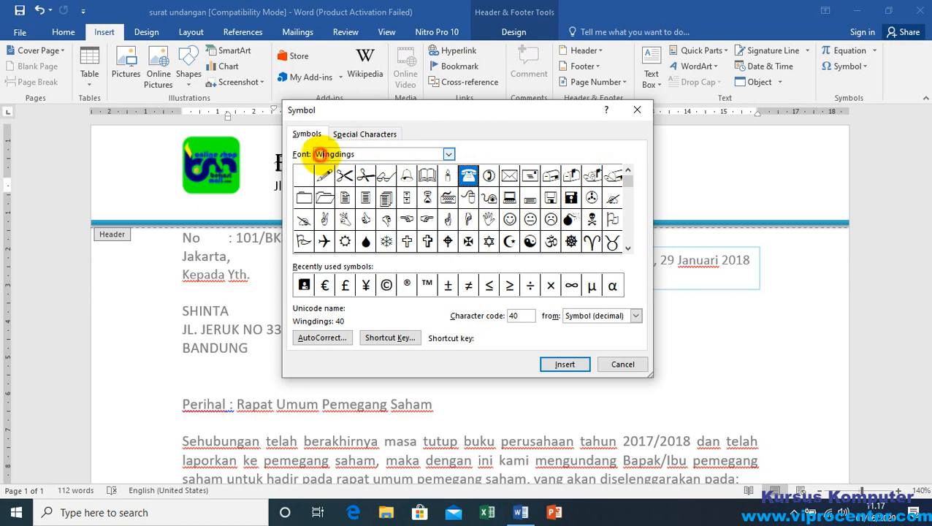
Step: Look through the symbol fonts listed around Wingdings, including Webdings, Wingdings 2 and Wingdings 3
left_click(449, 155)
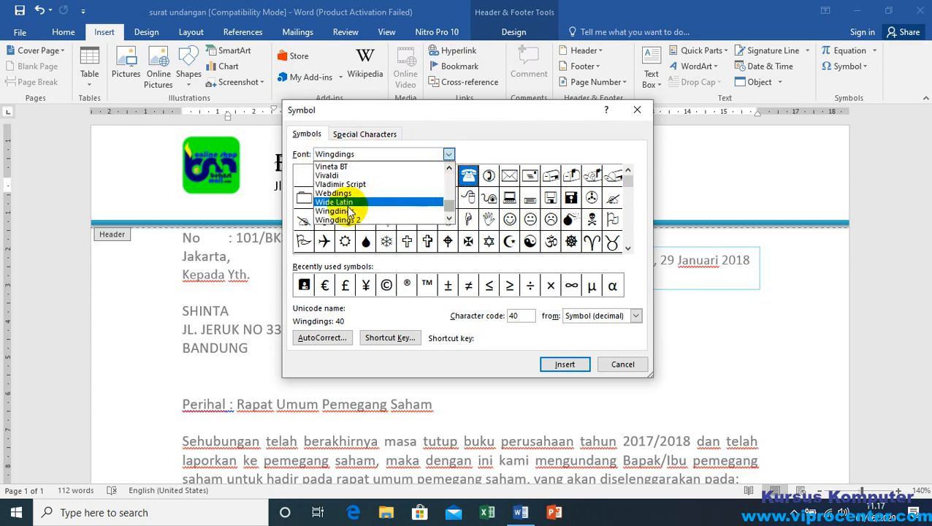
left_click(449, 219)
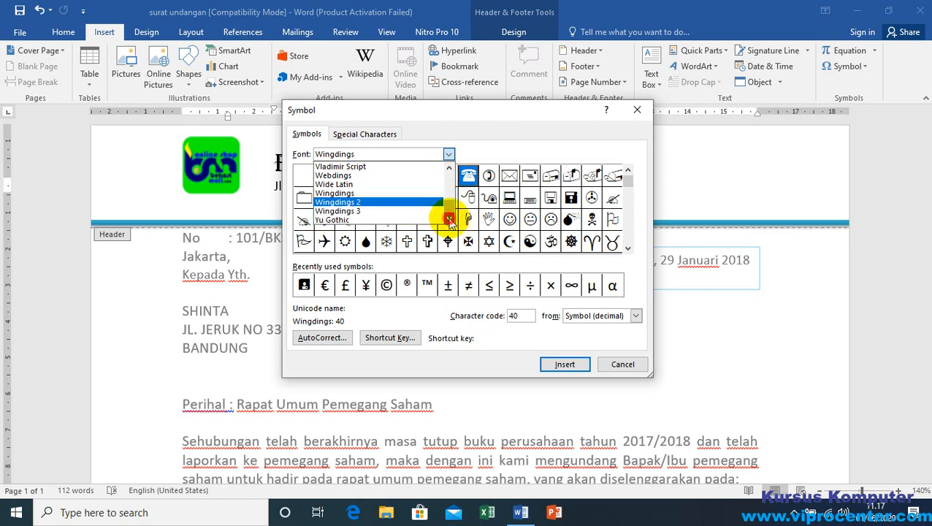
left_click(449, 219)
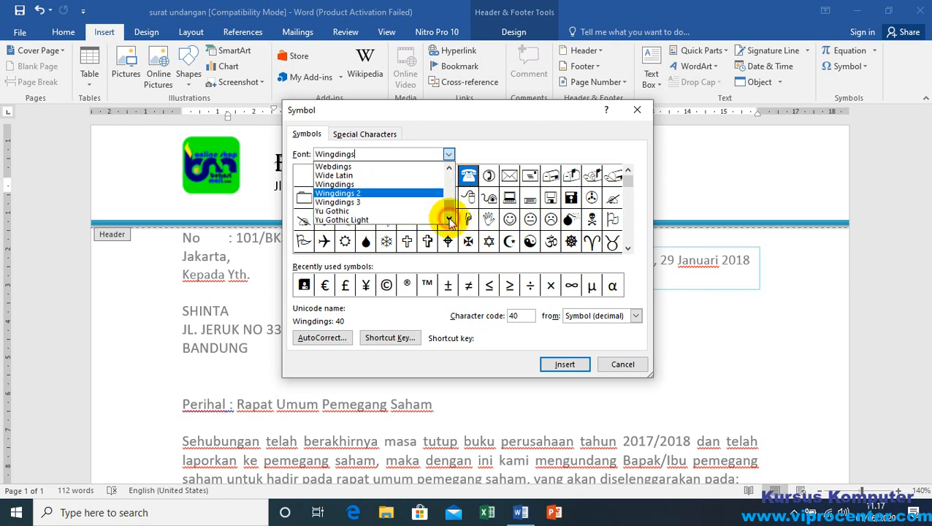
left_click(348, 184)
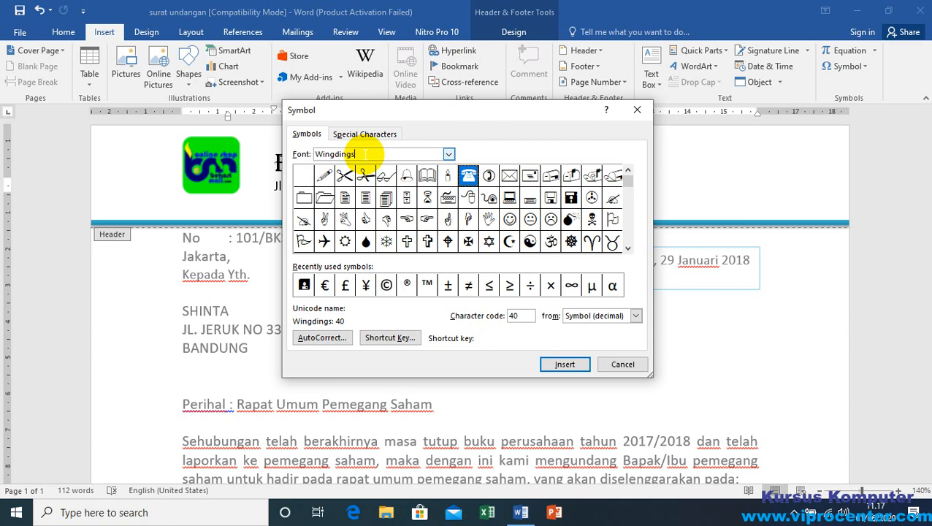
left_click(448, 155)
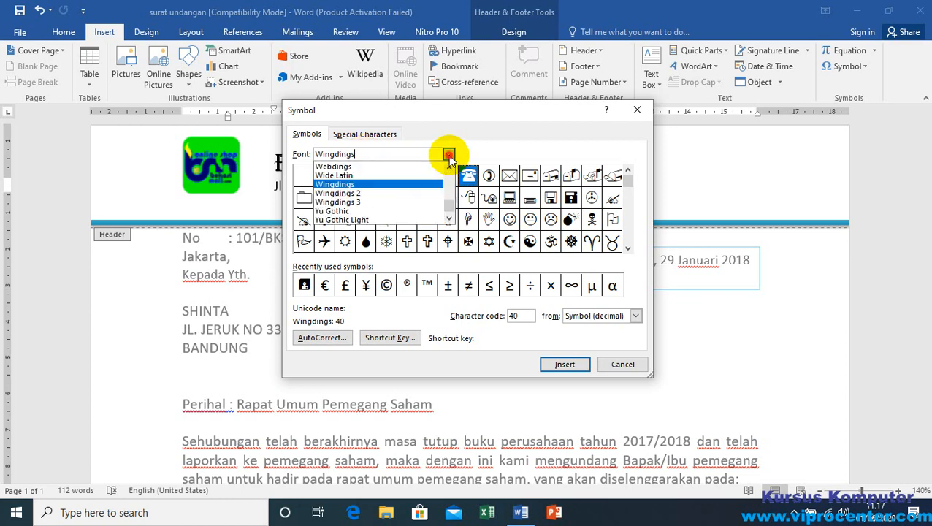
scroll(445, 214, "down", 2)
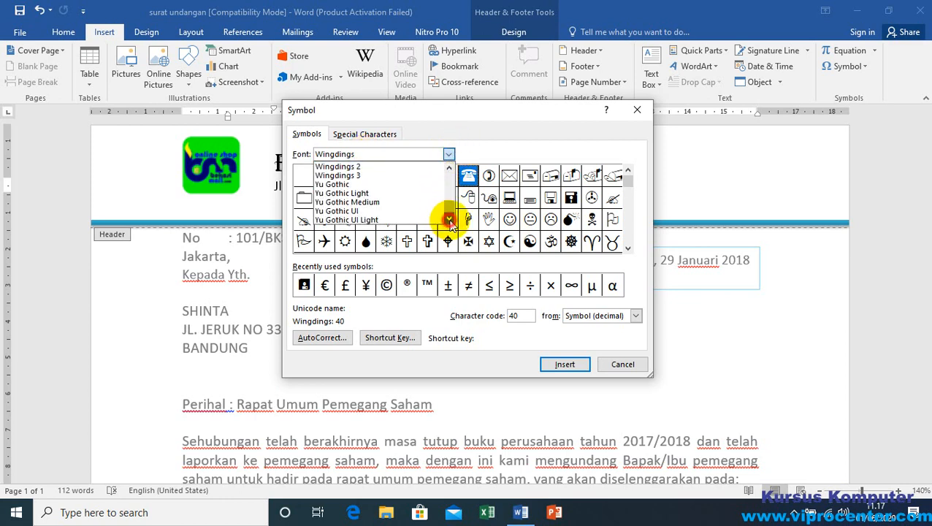
scroll(451, 173, "up", 4)
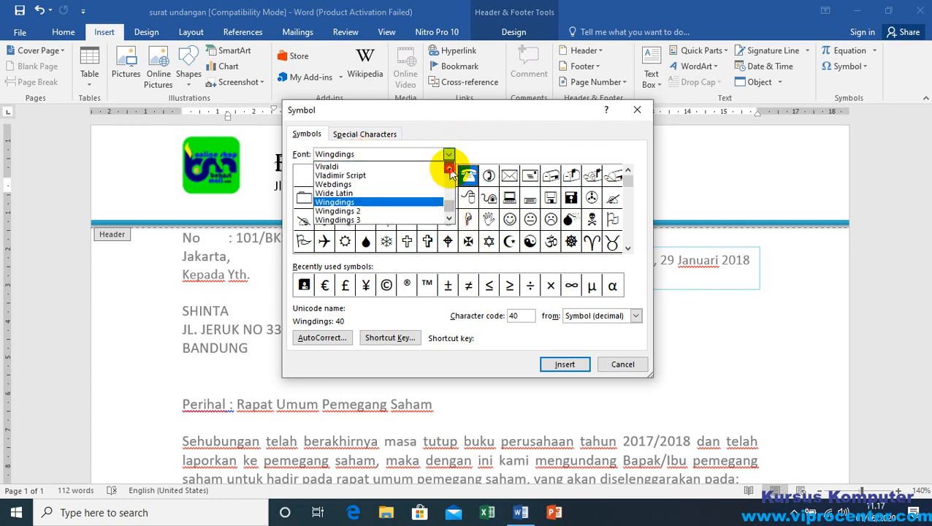
left_click(398, 152)
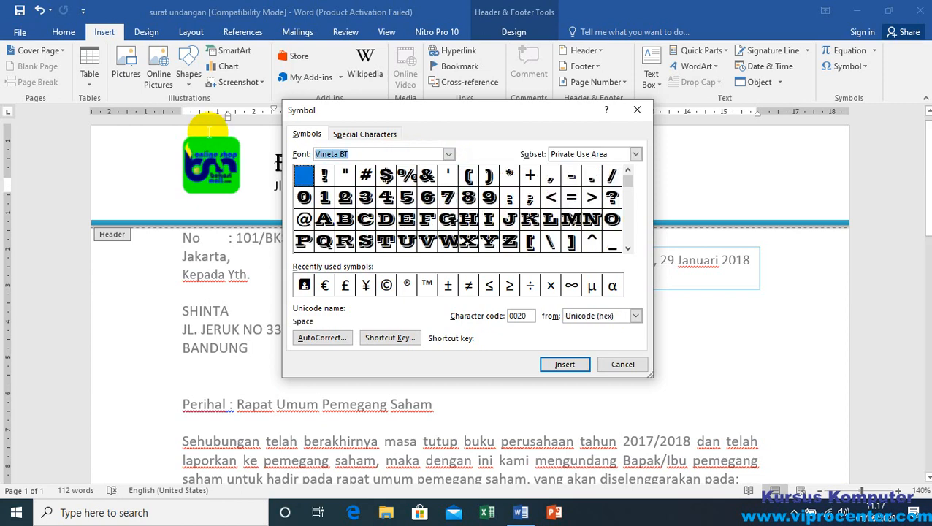
Step: Change the symbol font to Webdings
type("w")
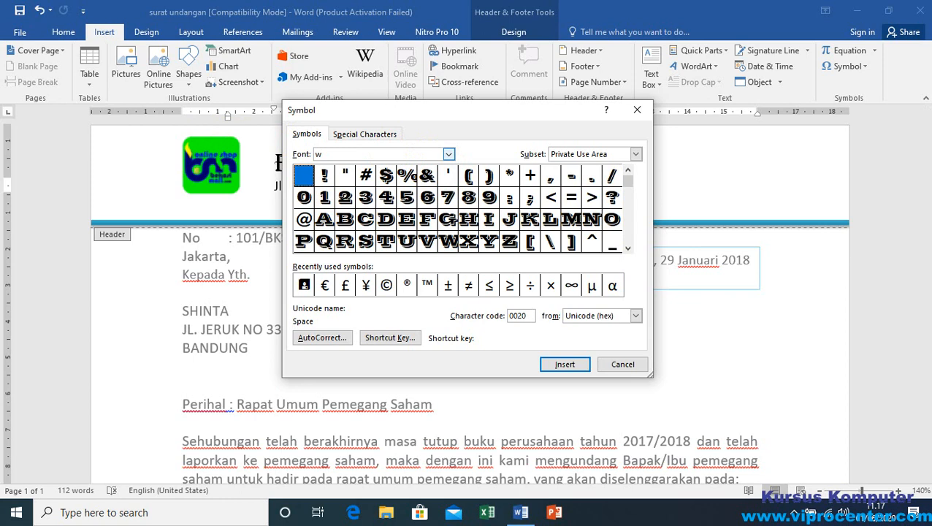
type("e")
key("Return")
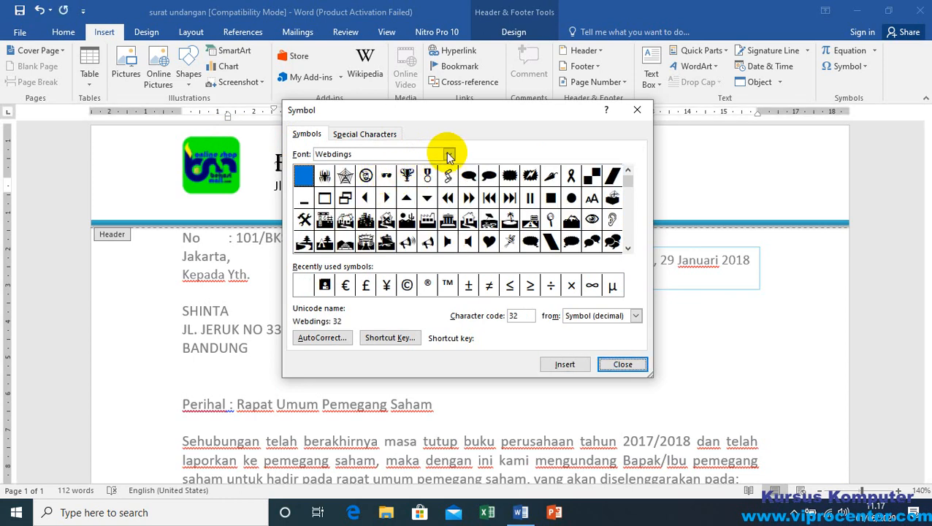
Step: Insert the Wingdings telephone symbol, character code 40, before the phone number in the address line and close the symbol collection
left_click(449, 154)
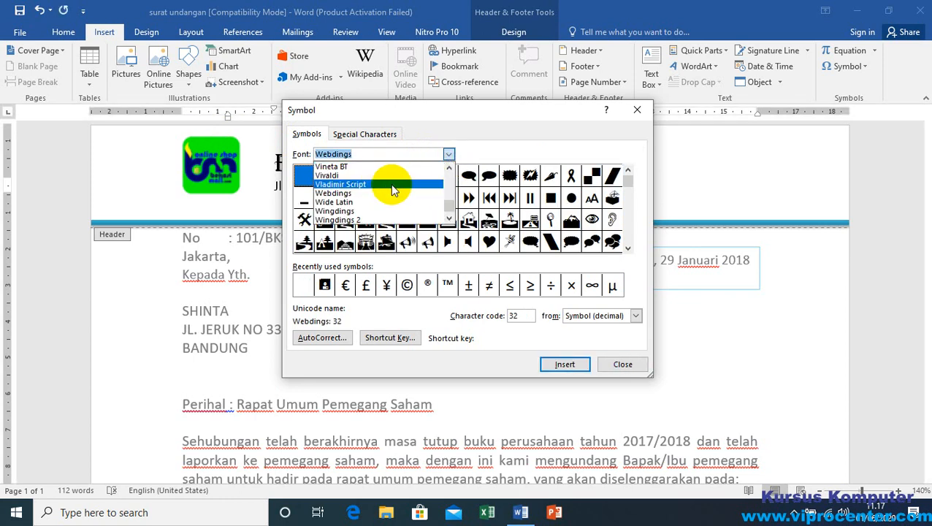
left_click(354, 212)
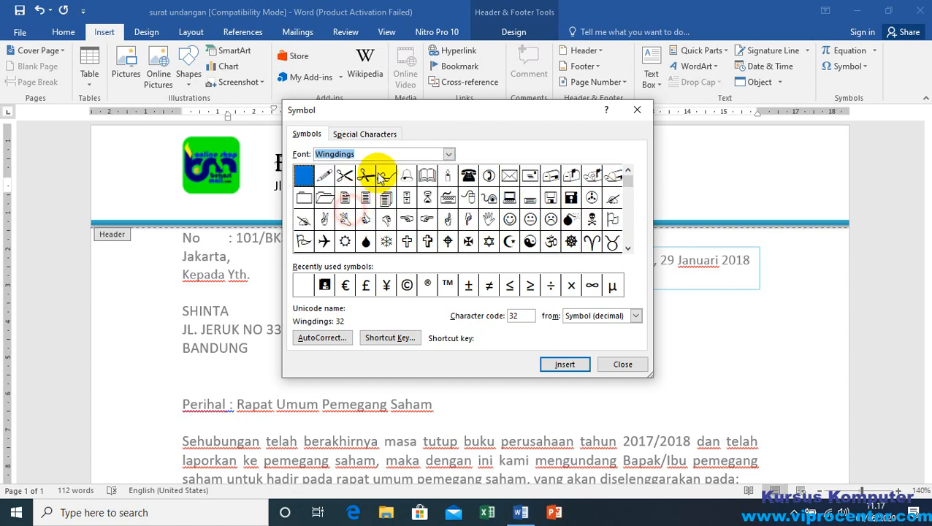
left_click(469, 176)
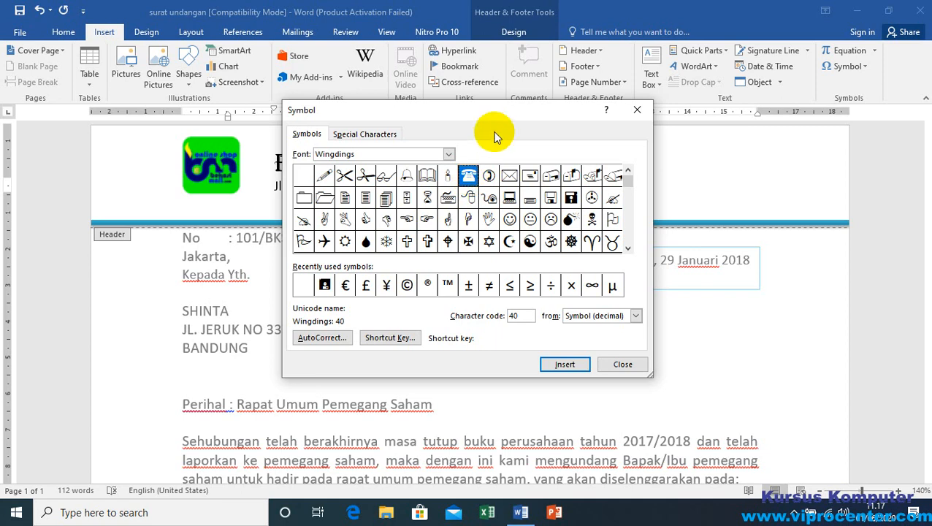
left_click_drag(496, 113, 500, 210)
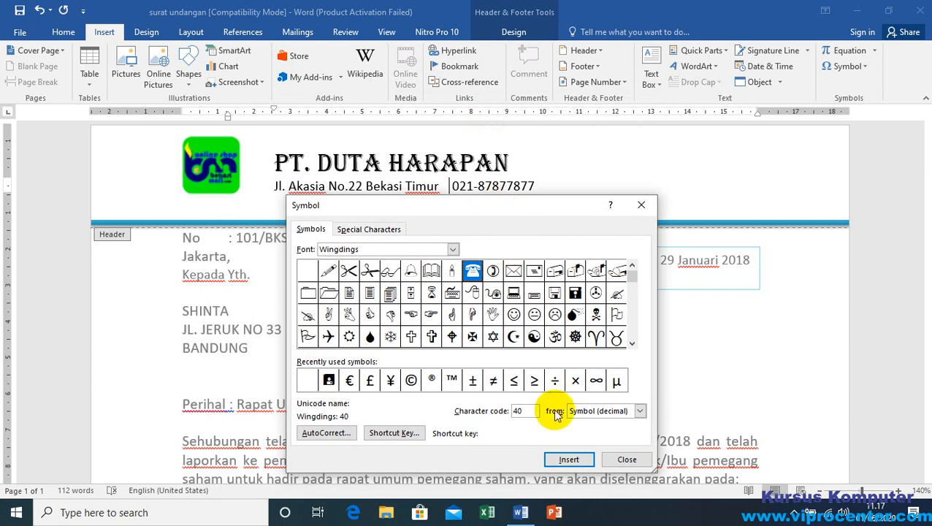
left_click(569, 460)
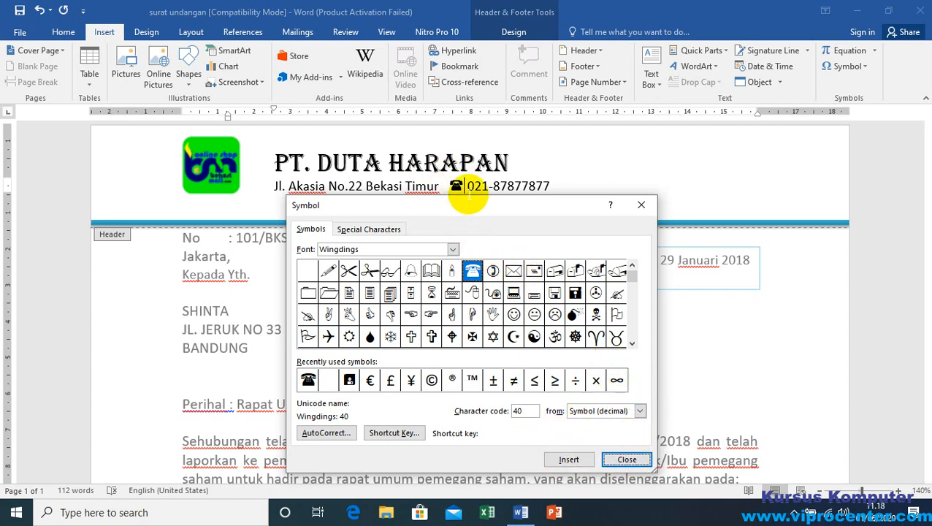
left_click(627, 460)
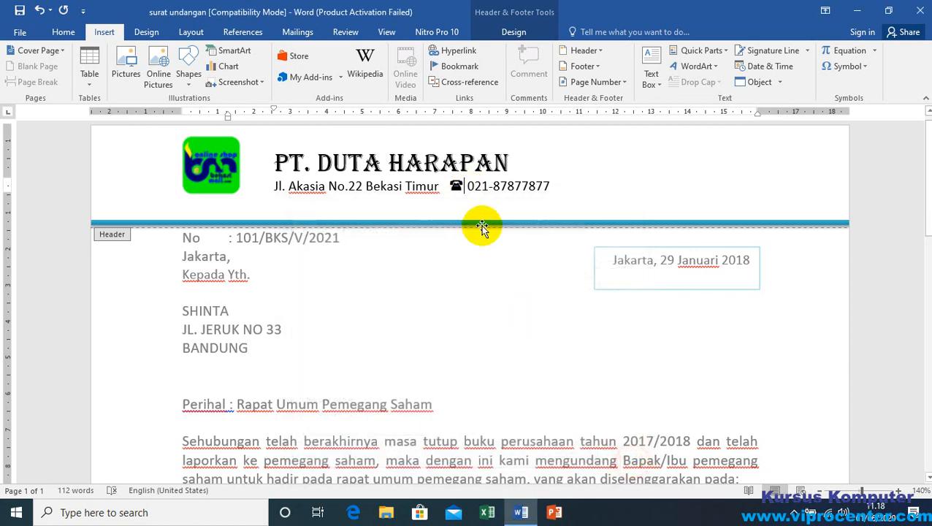
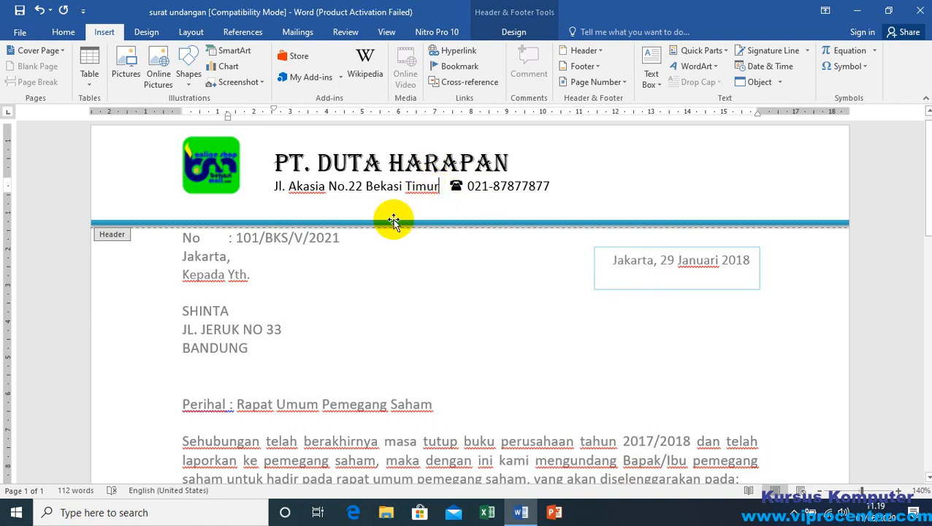
Step: Close header editing and return to the letter body at the letter number line
double_click(379, 328)
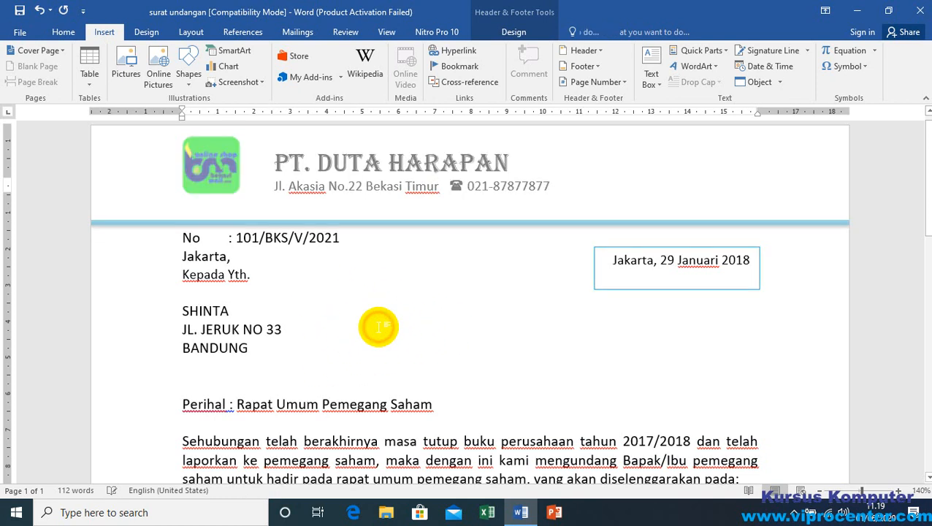
triple_click(243, 330)
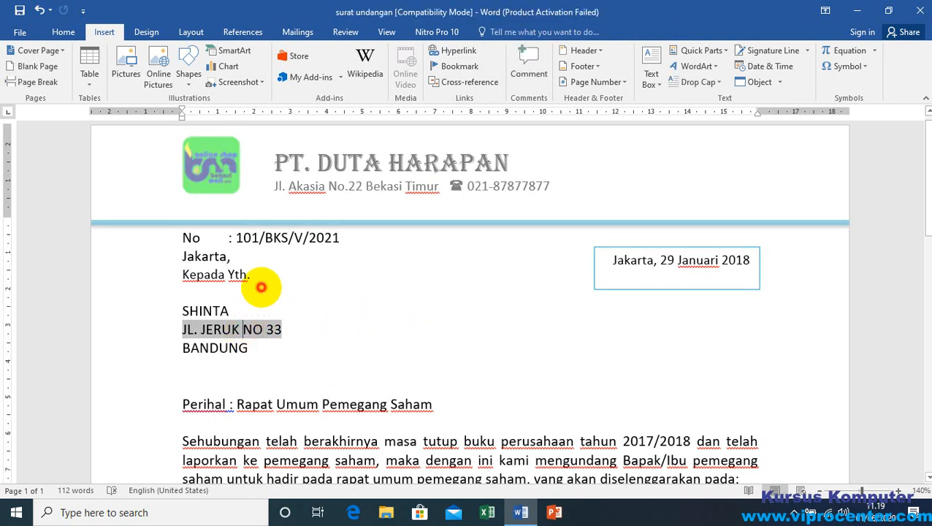
left_click(260, 293)
left_click(356, 239)
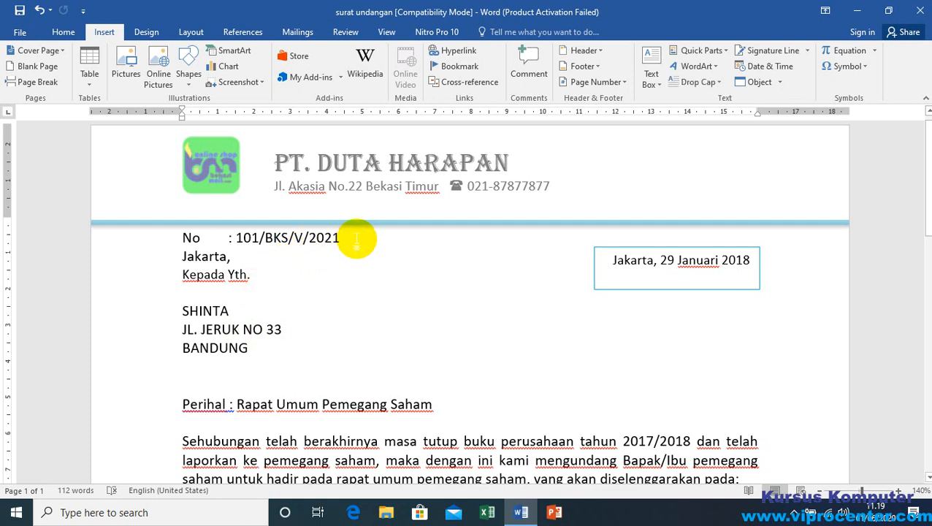
Step: Change the month and year in the date text box so it reads "Jakarta, 29 Mei 2021"
left_click(747, 263)
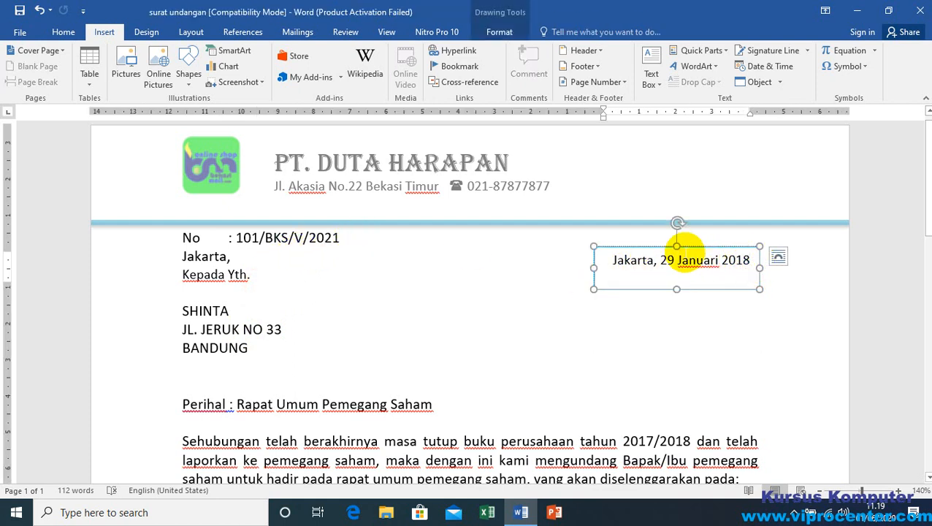
left_click(742, 262)
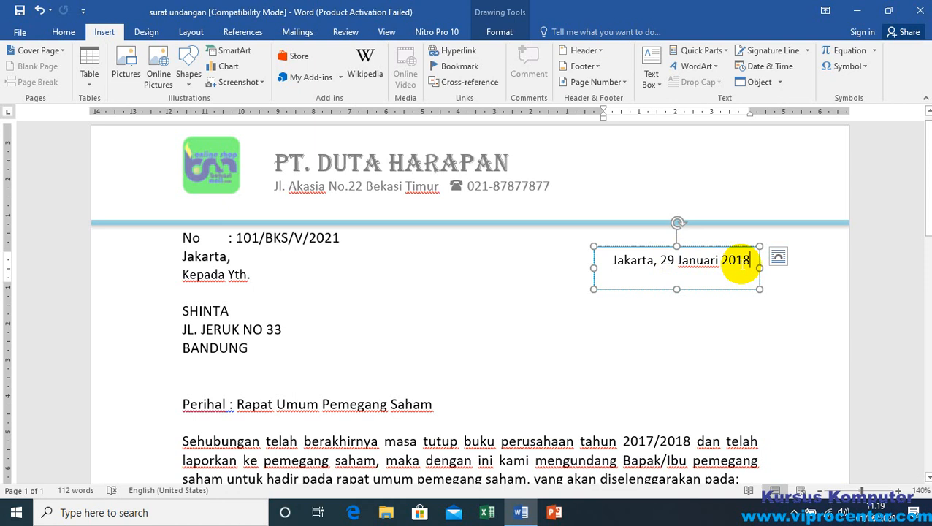
key("BackSpace")
key("BackSpace")
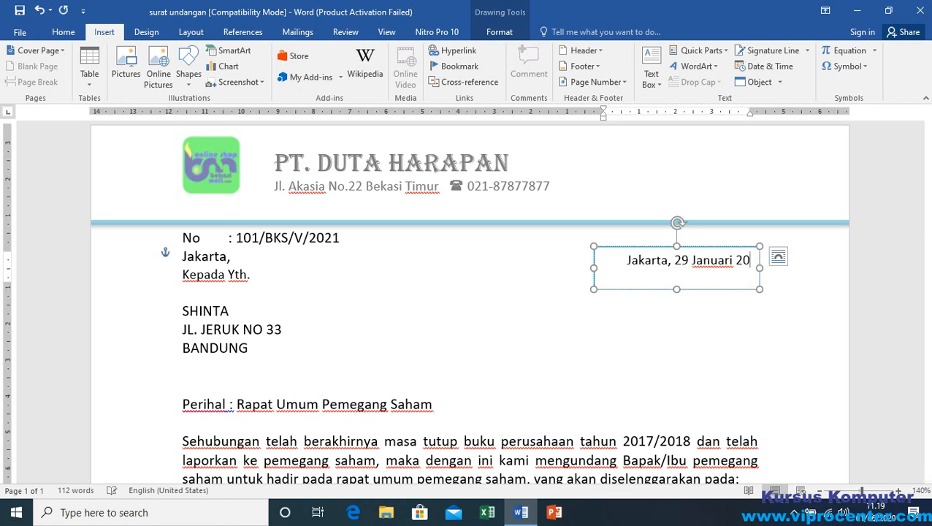
type("21")
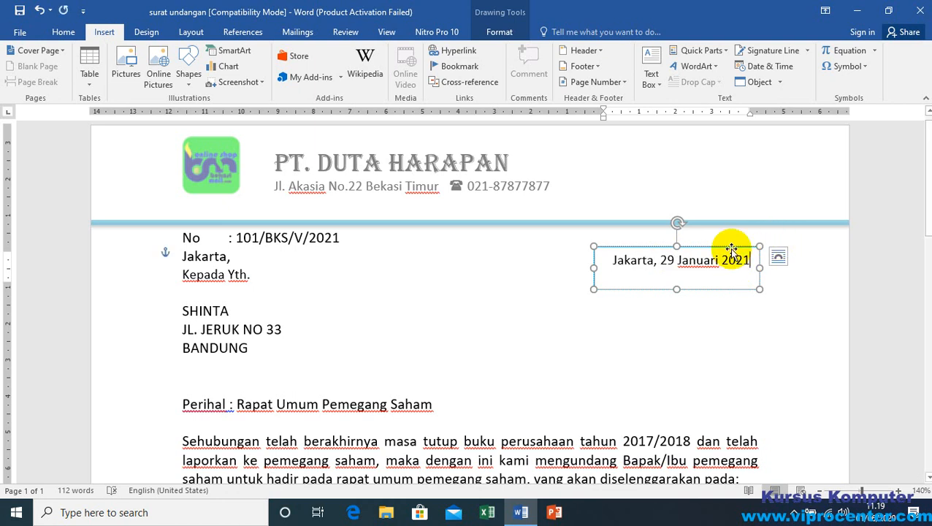
left_click_drag(719, 259, 678, 262)
type("Me")
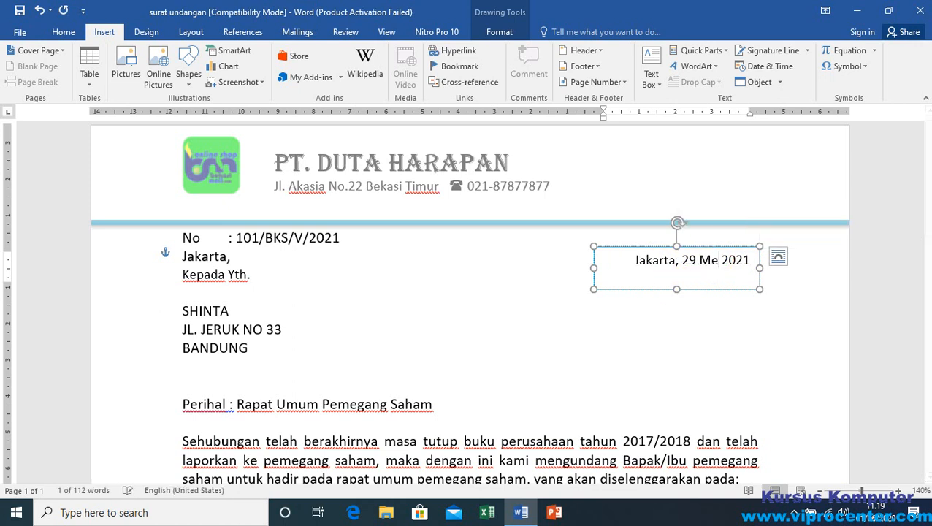
type("i")
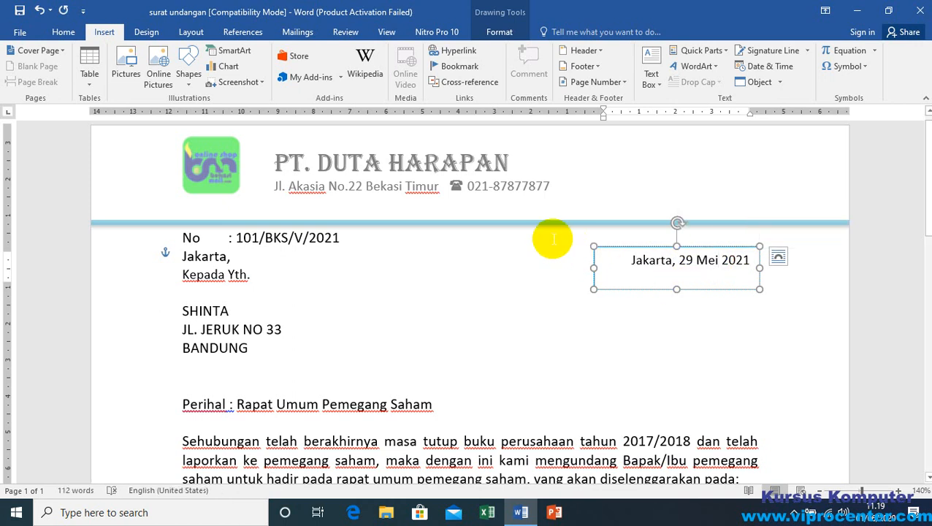
left_click(478, 297)
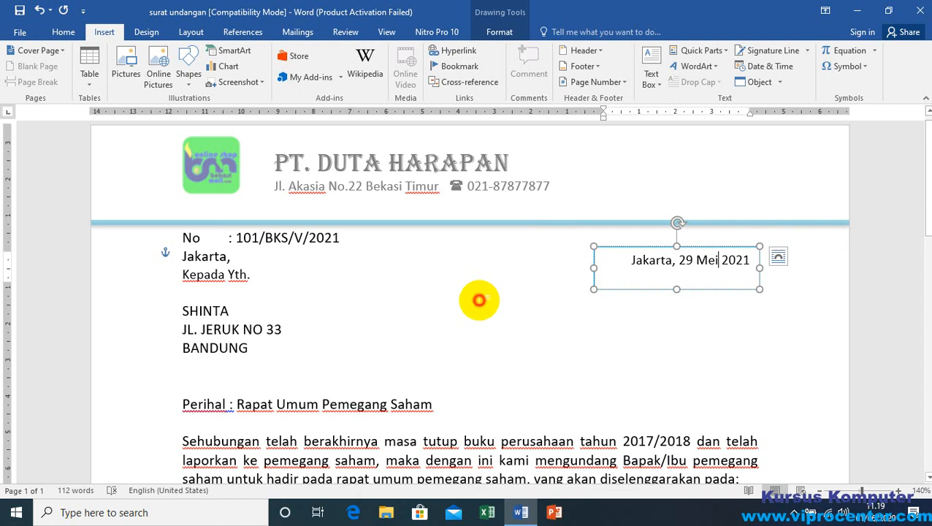
Step: Delete the whole date text box beside the recipient block
left_click(627, 250)
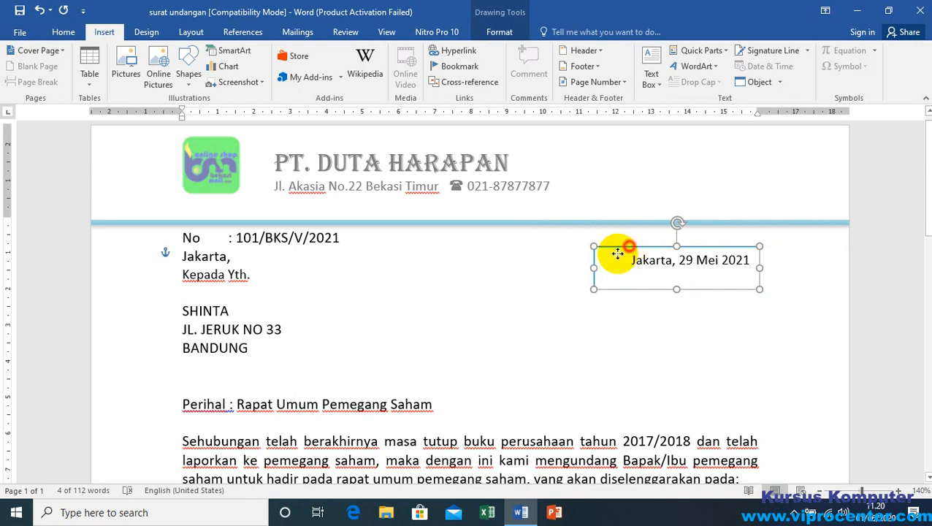
mouse_move(616, 251)
left_mouse_down()
mouse_move(576, 282)
mouse_move(608, 260)
left_mouse_up()
key("Delete")
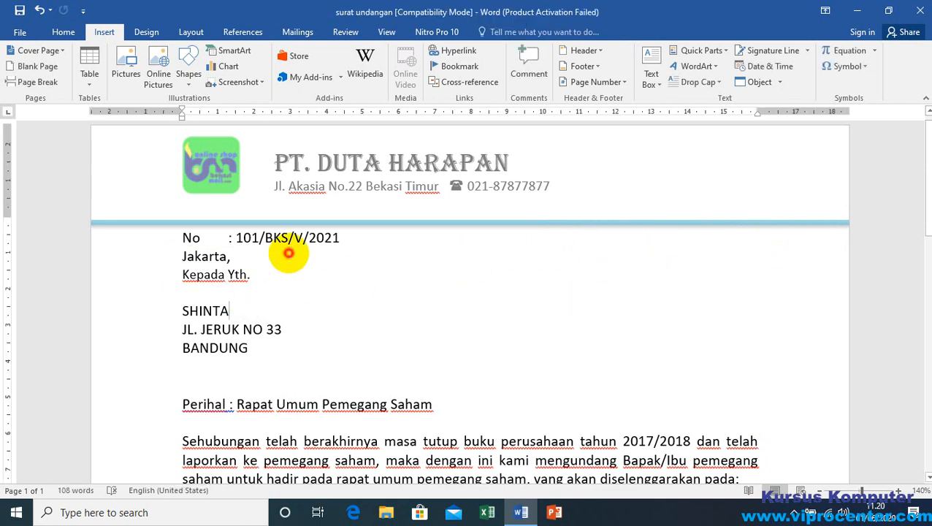
left_click(269, 273)
triple_click(225, 324)
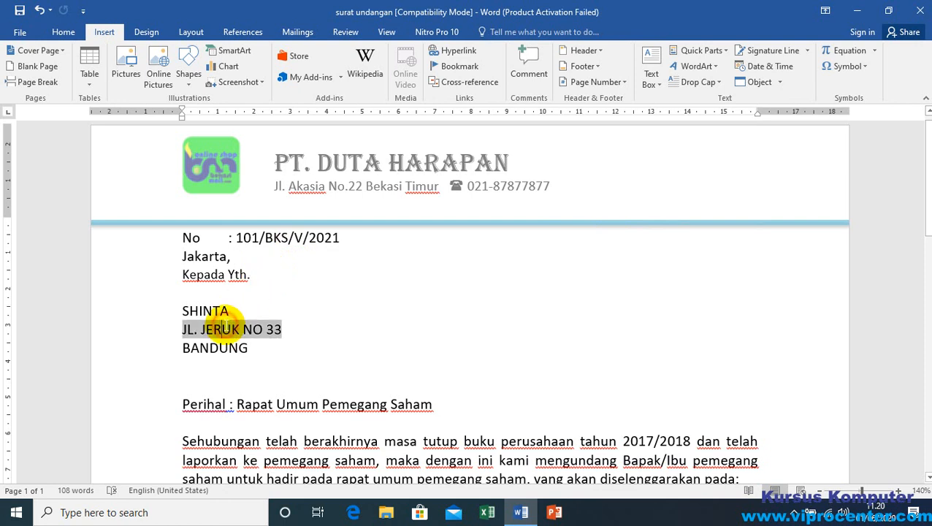
left_click(252, 306)
double_click(207, 310)
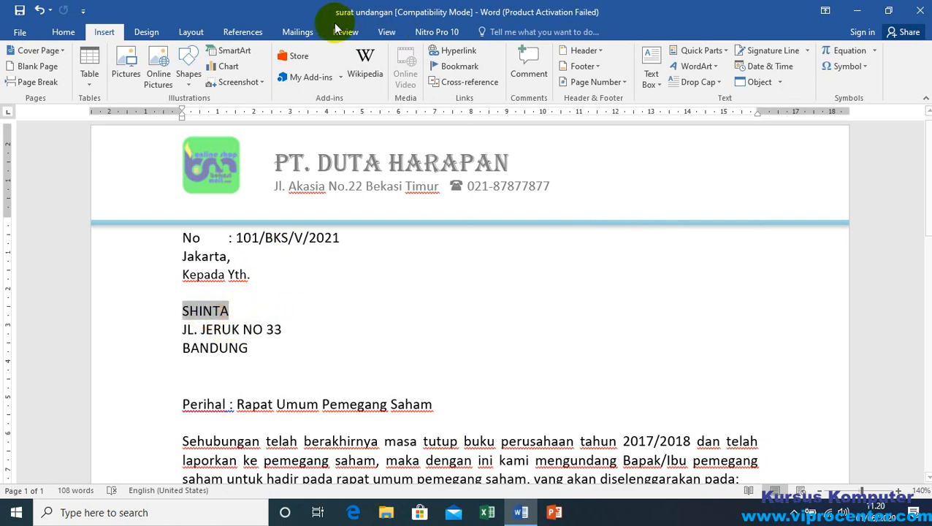
left_click(236, 314)
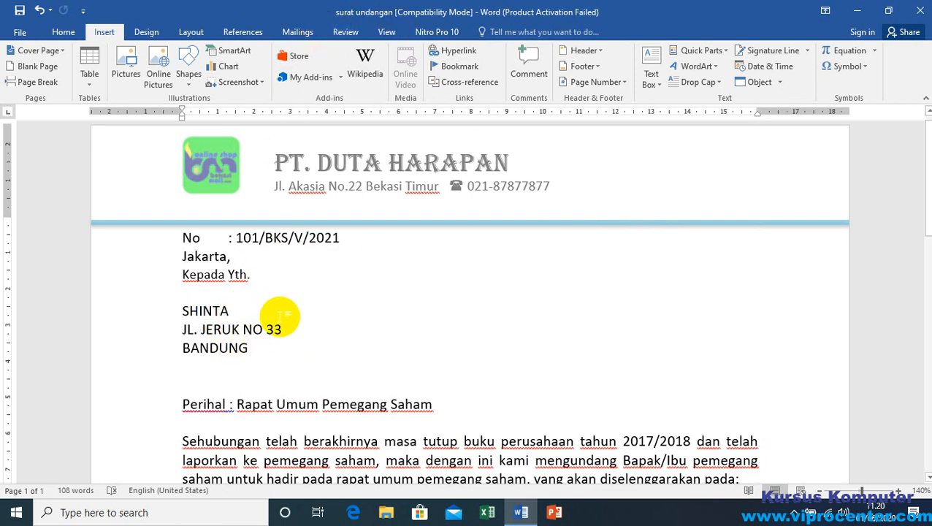
Step: Step forward and back through the merged recipient records in the letter preview, ending on record 1
left_click(296, 32)
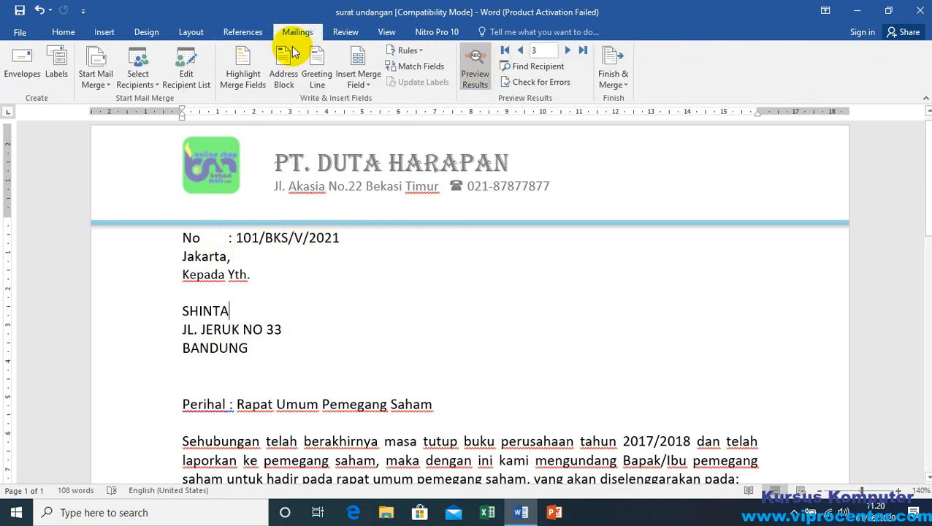
left_click(221, 314)
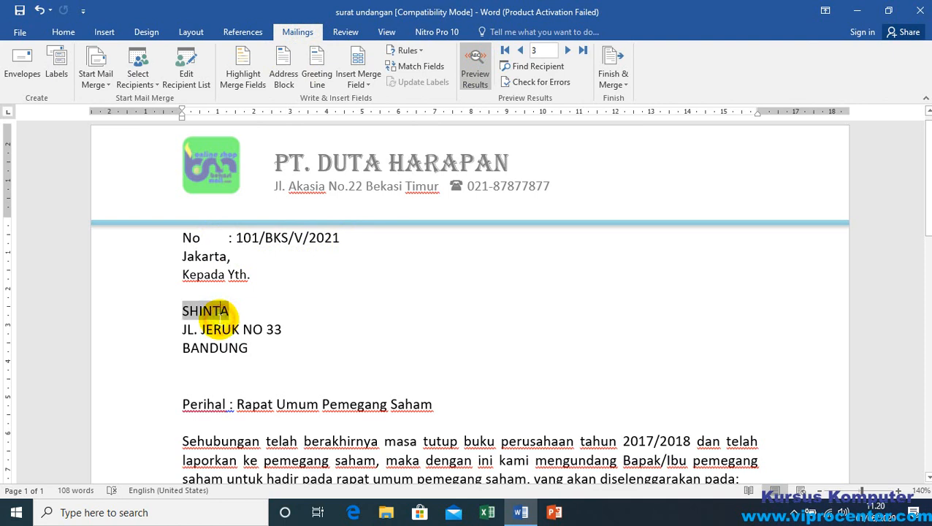
left_click(569, 51)
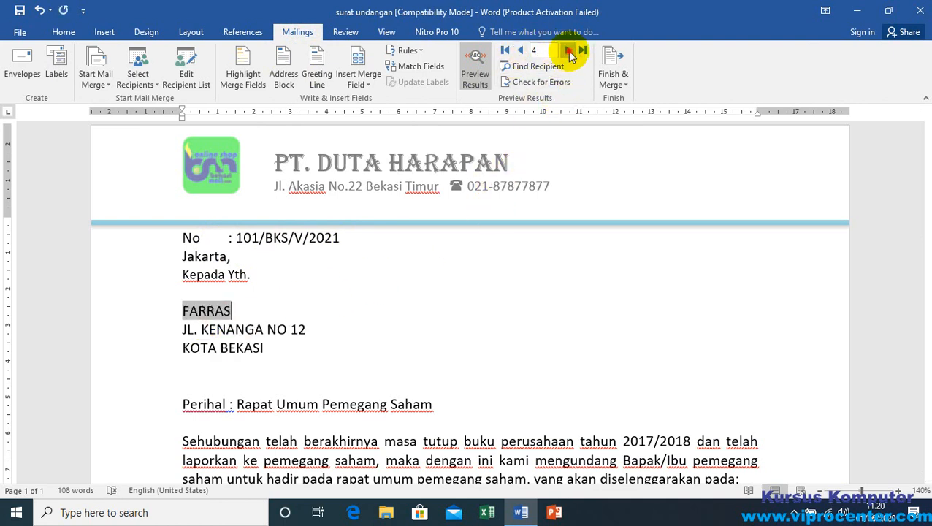
left_click(522, 51)
left_click(524, 50)
left_click(523, 51)
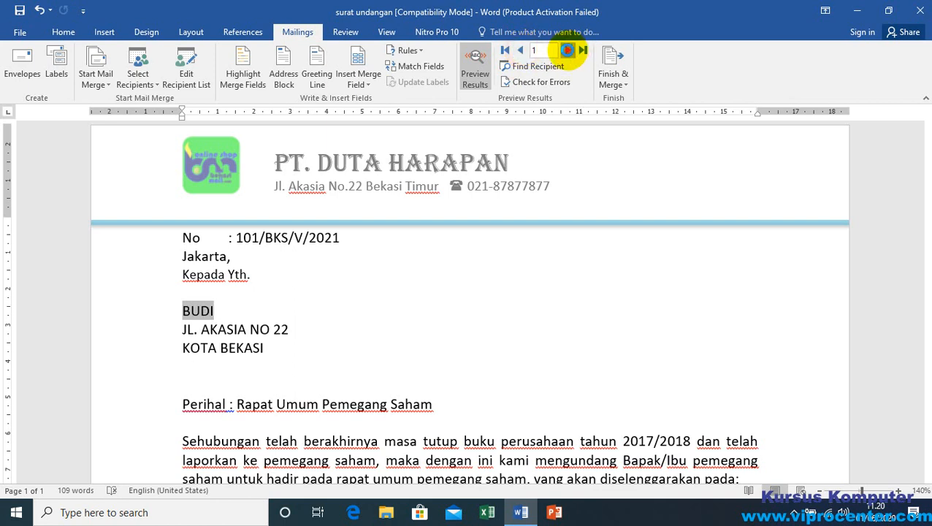
left_click(568, 50)
left_click(565, 51)
left_click(523, 51)
left_click(523, 51)
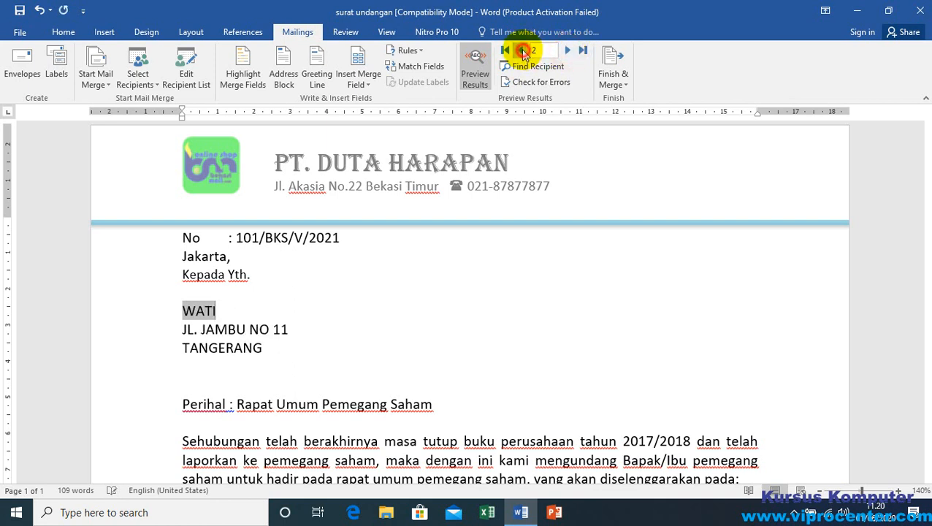
left_click(523, 51)
left_click(291, 307)
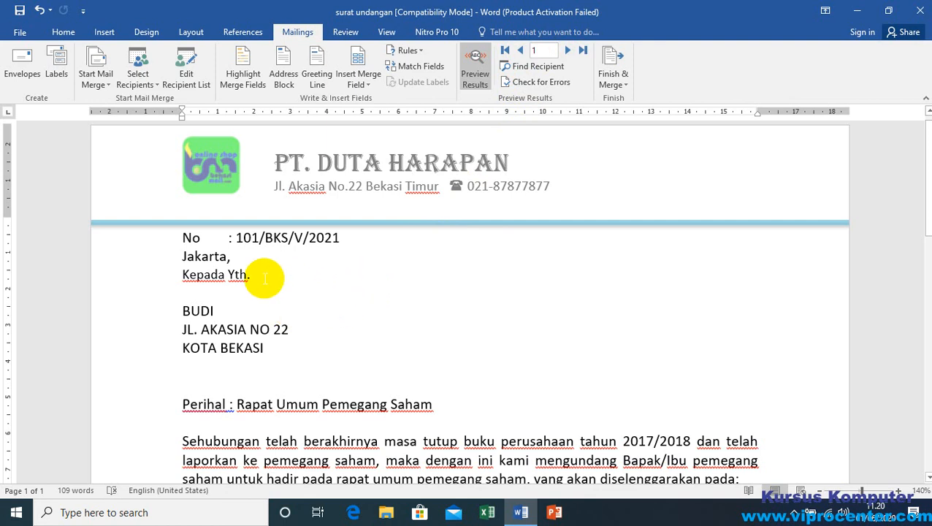
Step: Set the letter's paper size to A4 210 x 297 mm
scroll(524, 302, "down", 1)
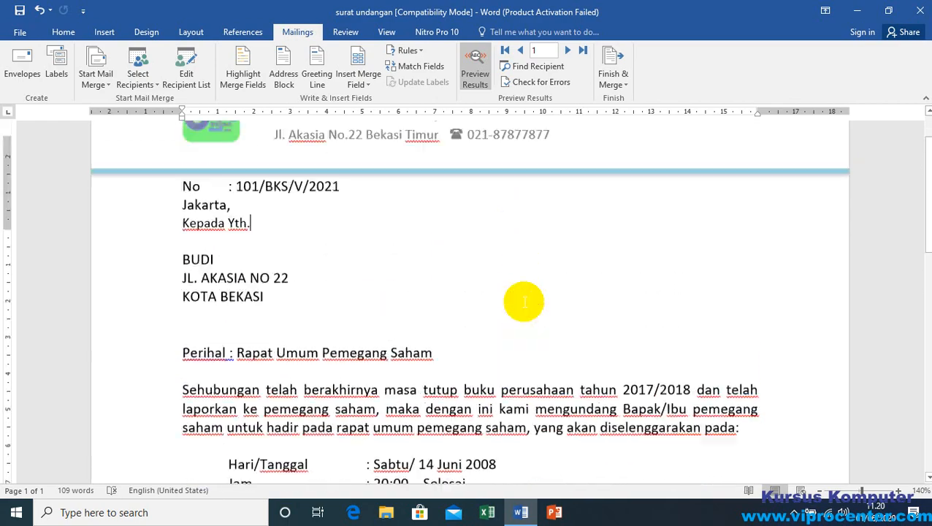
scroll(524, 302, "up", 1)
scroll(524, 301, "down", 20)
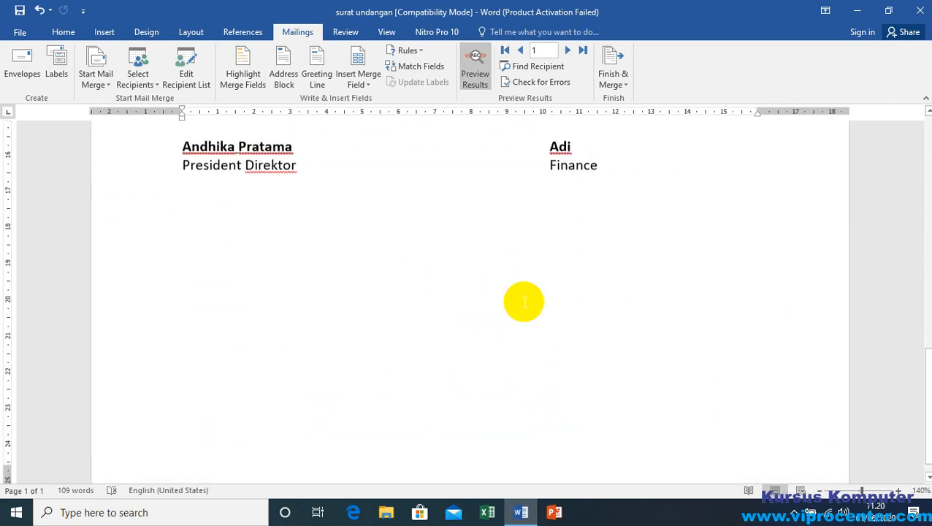
scroll(524, 301, "up", 6)
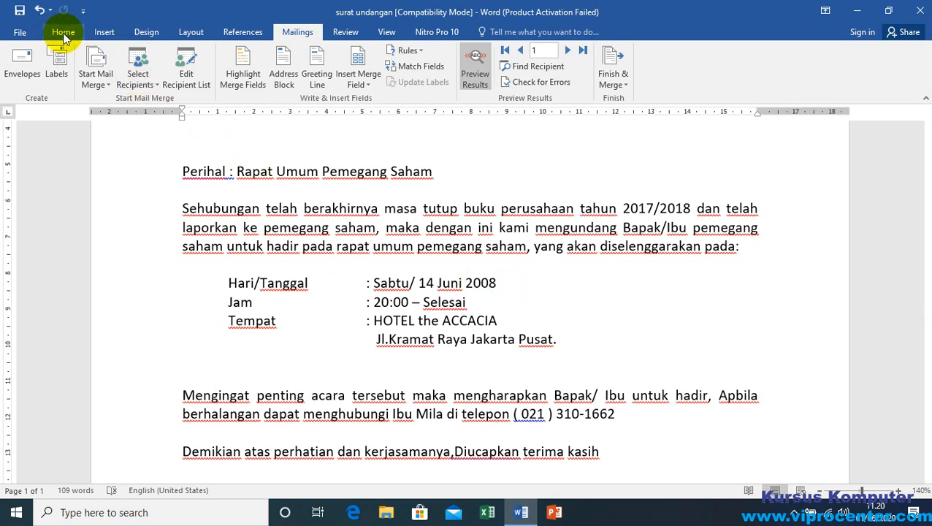
left_click(194, 34)
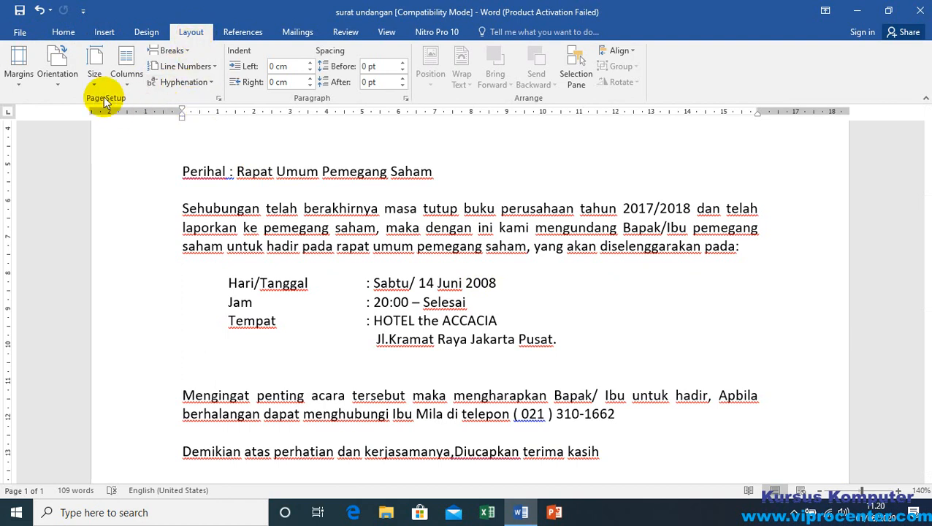
left_click(94, 81)
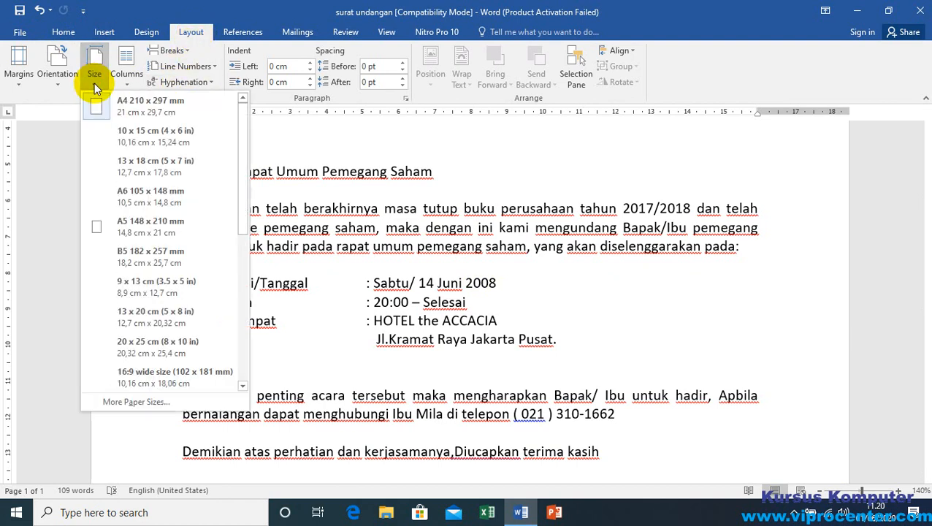
left_click(150, 107)
Step: Reopen the paper size choices and pick A4 (21 cm x 29,7 cm) again for the letter
scroll(277, 236, "up", 3)
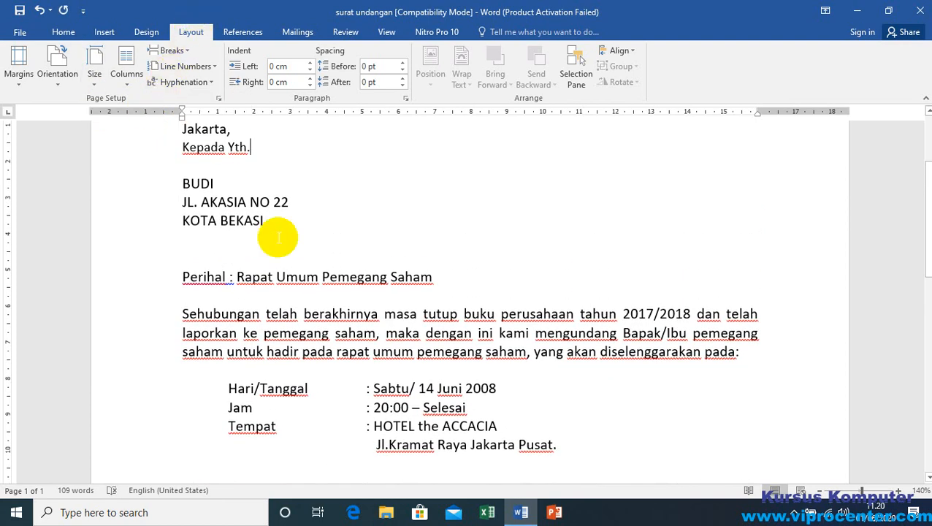
scroll(364, 268, "up", 1)
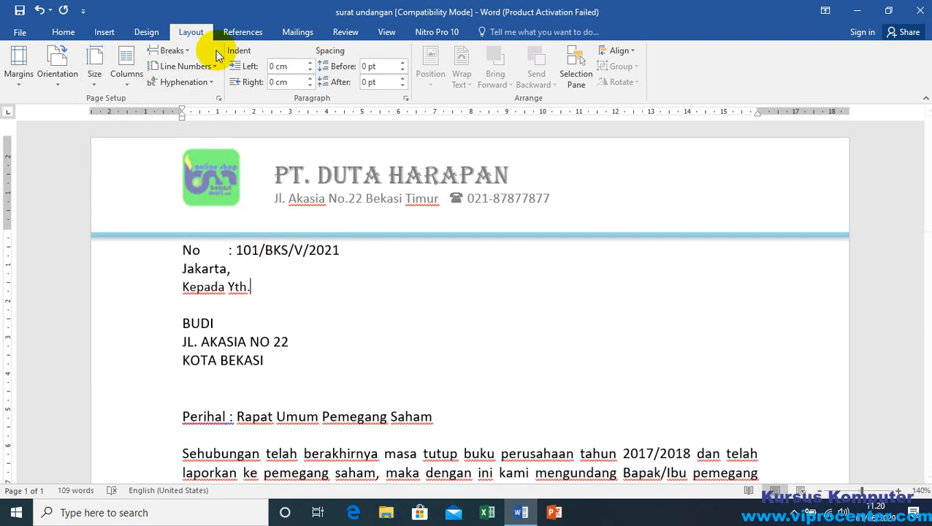
left_click(314, 327)
left_click(95, 85)
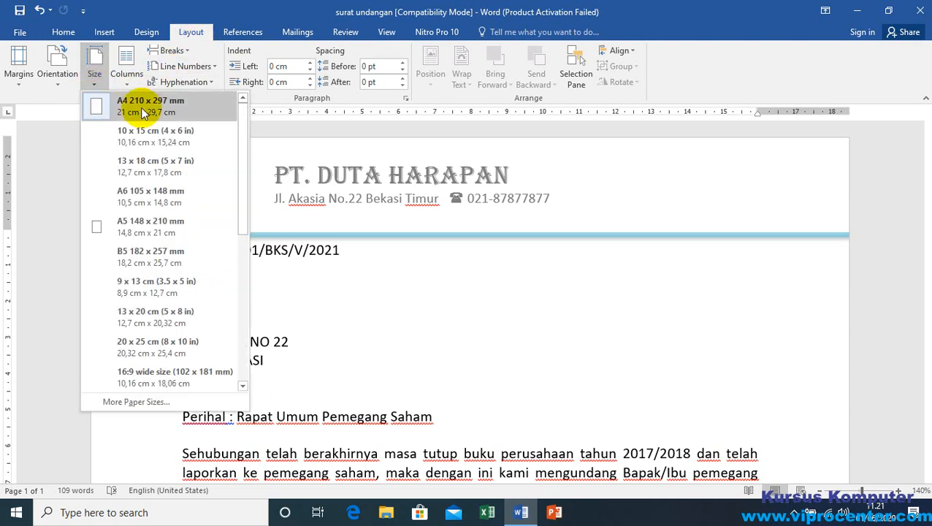
left_click(197, 38)
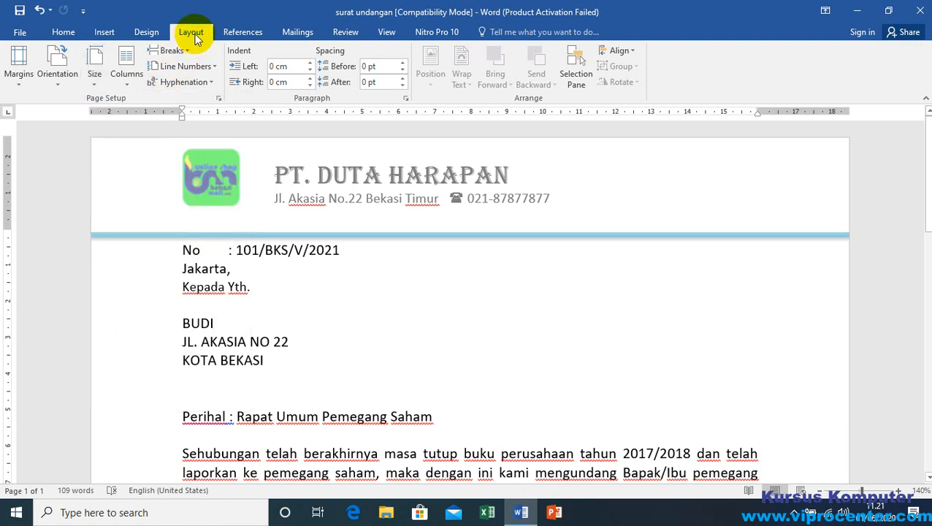
left_click(192, 34)
left_click(94, 81)
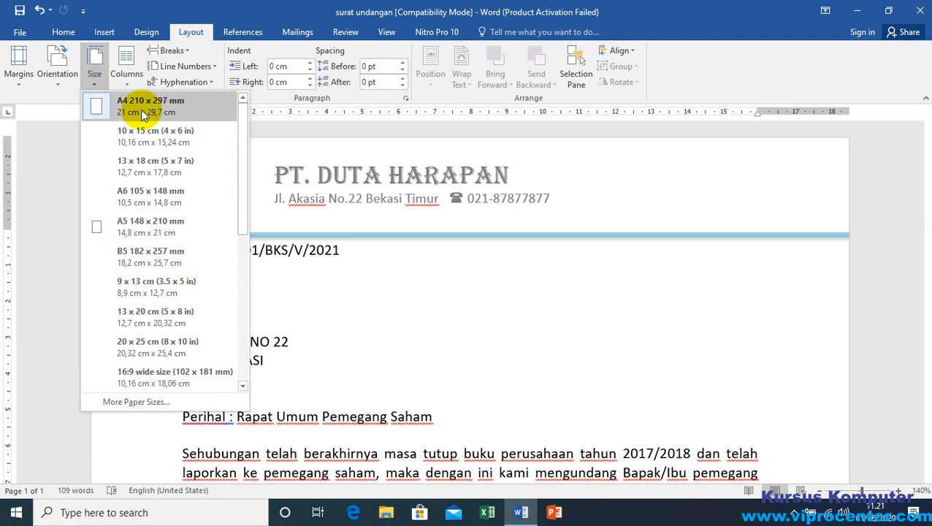
left_click(141, 112)
left_click(332, 333)
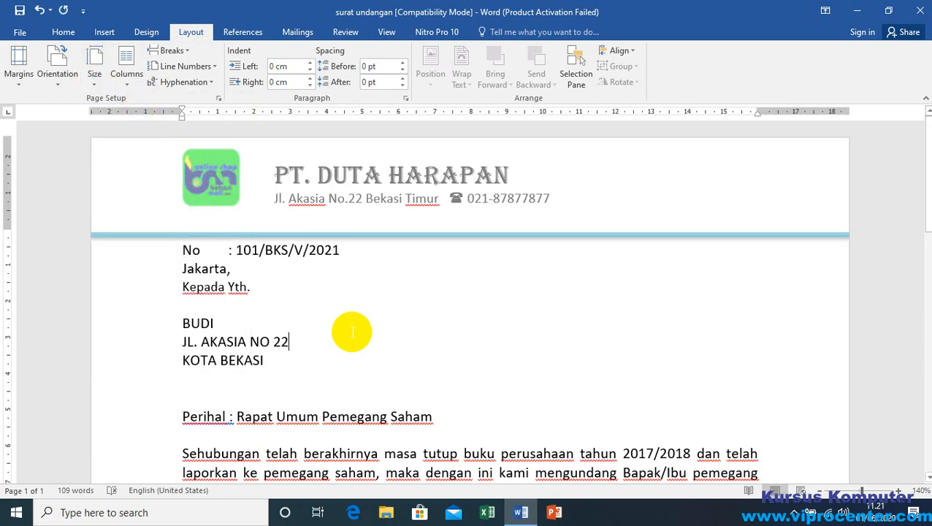
scroll(351, 332, "down", 1)
scroll(351, 333, "down", 1)
scroll(353, 330, "up", 2)
scroll(353, 331, "down", 4)
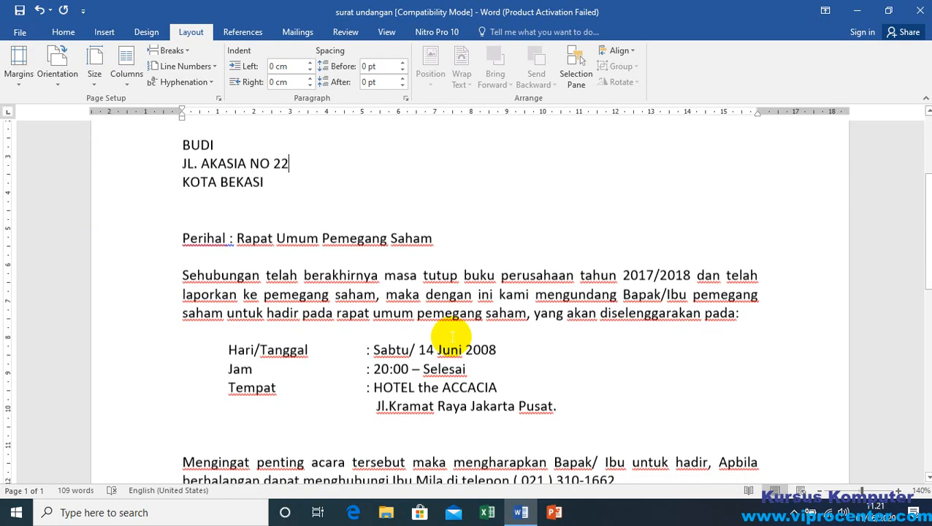
left_click(457, 292)
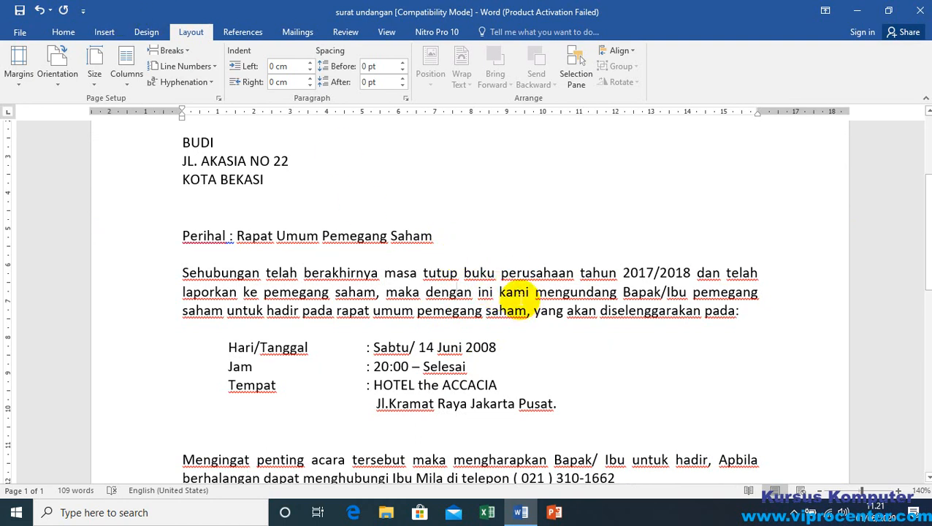
Step: Toggle justified alignment off and on several times for the opening body paragraph, ending with it justified
left_click(514, 292)
left_click(63, 32)
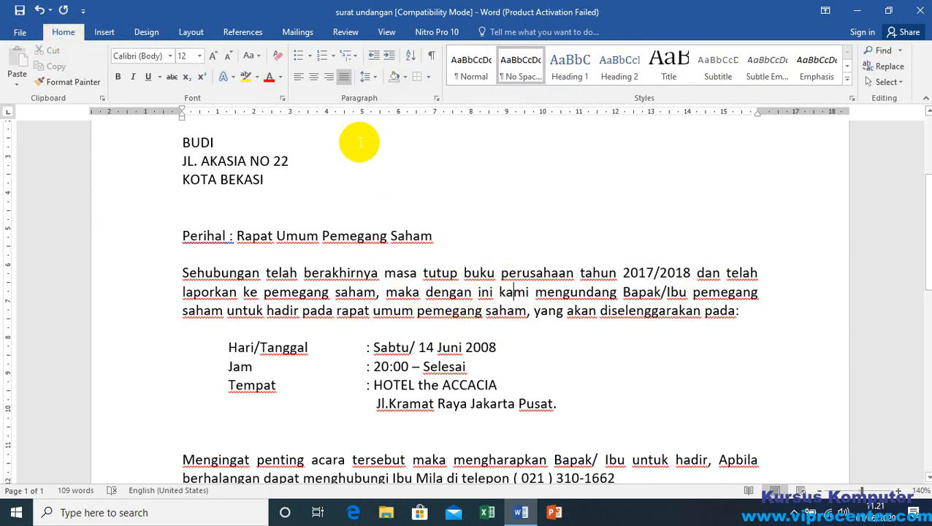
left_click(344, 77)
left_click(344, 77)
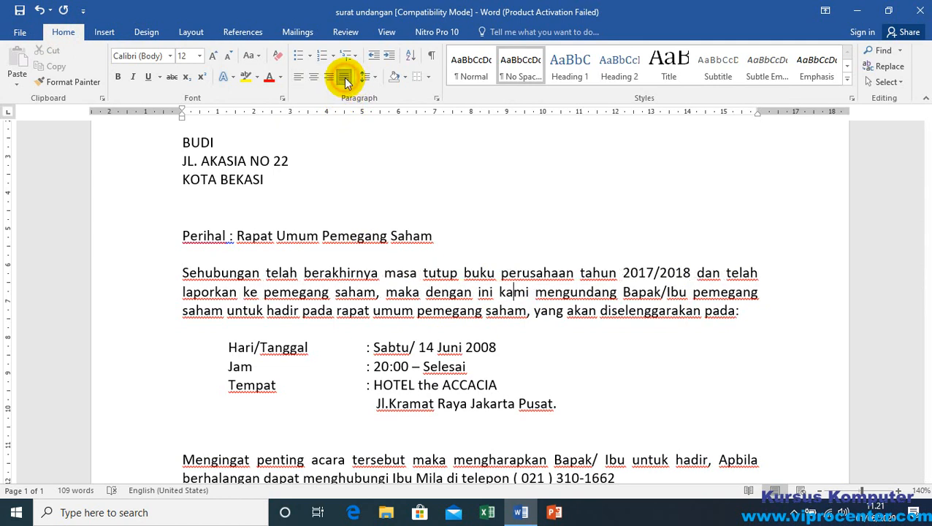
left_click(344, 77)
left_click(344, 77)
left_click(343, 78)
left_click(343, 77)
Step: Select the letter text from the number line through the closing company name and switch justified alignment off and back on
scroll(453, 369, "down", 3)
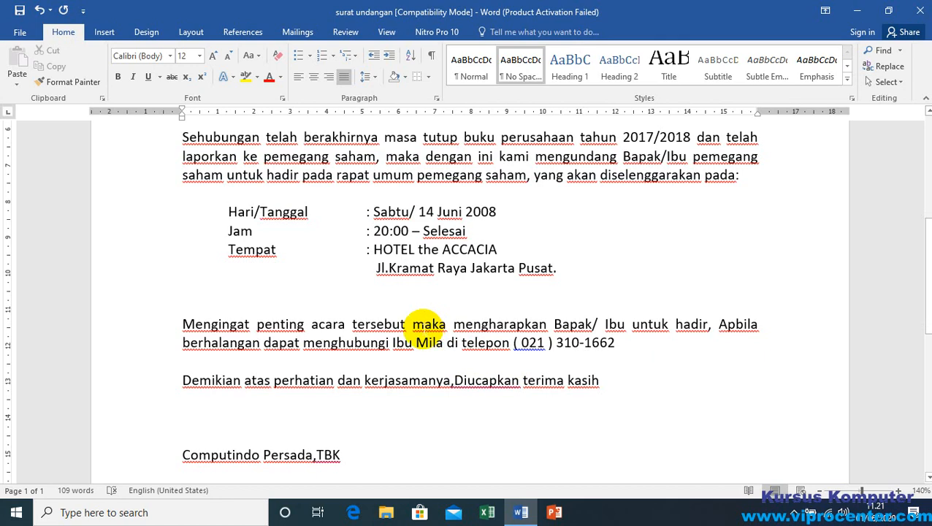
scroll(426, 327, "up", 6)
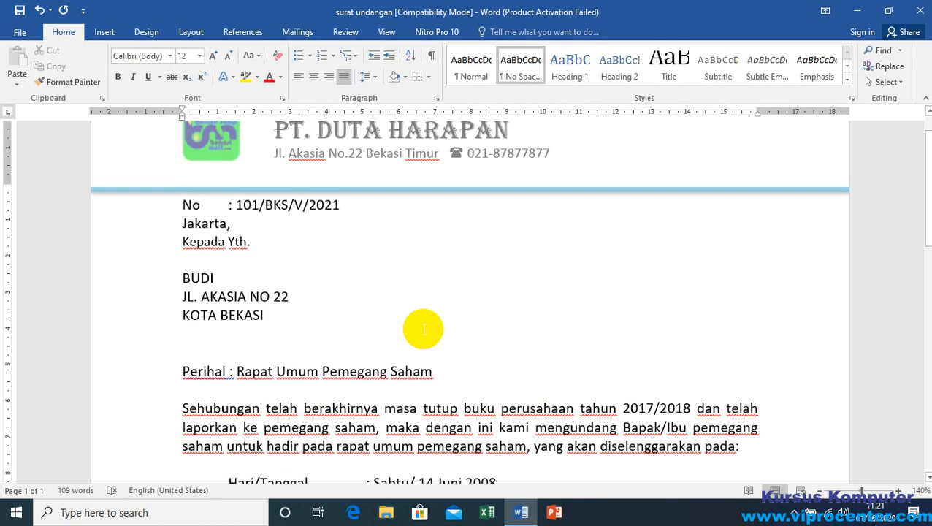
scroll(423, 329, "down", 11)
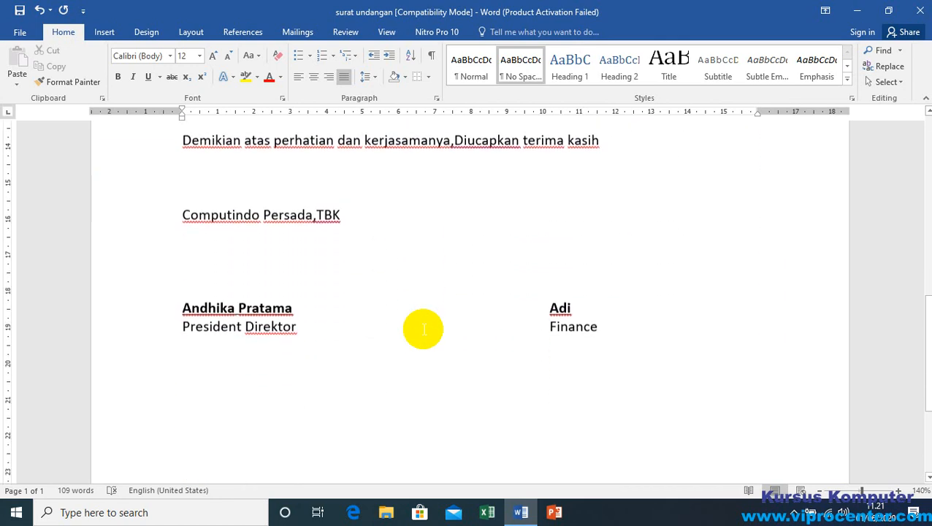
scroll(423, 329, "up", 4)
scroll(424, 329, "up", 6)
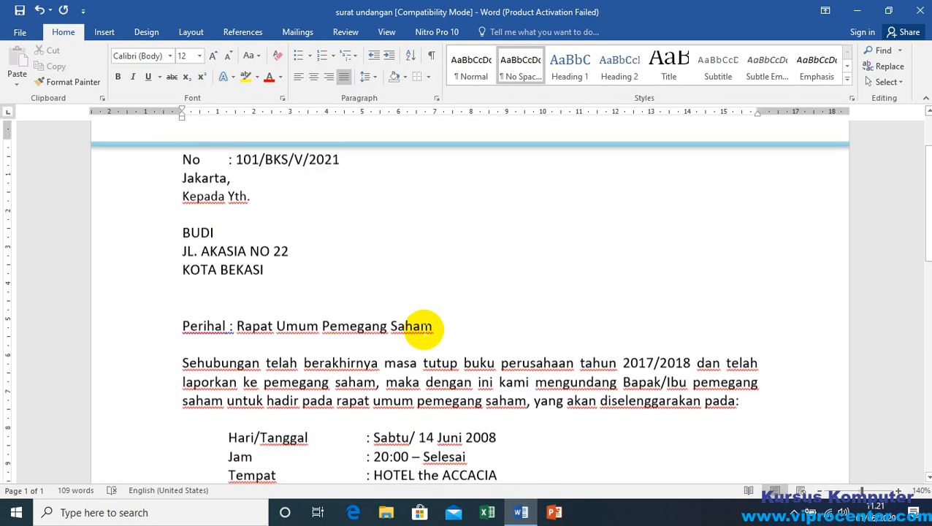
left_click(134, 169)
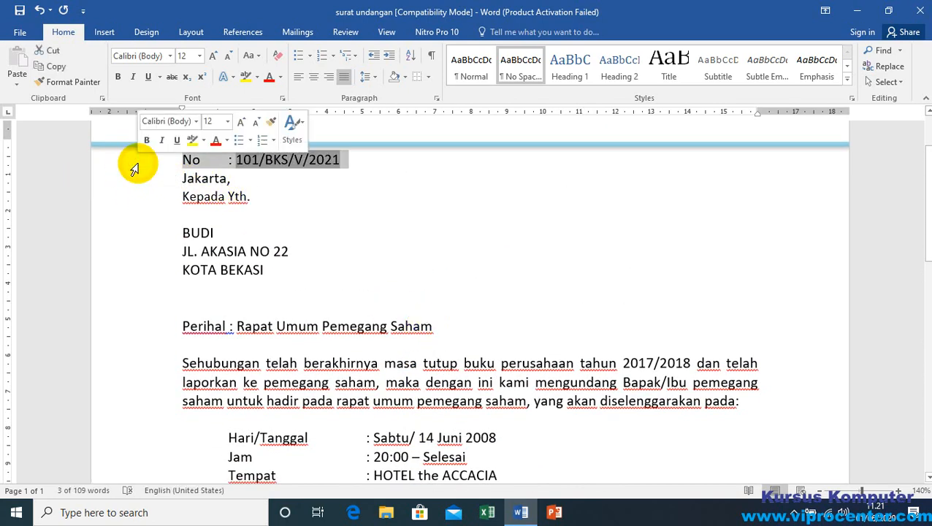
mouse_move(131, 168)
left_mouse_down()
mouse_move(128, 516)
mouse_move(122, 346)
mouse_move(169, 78)
mouse_move(146, 266)
mouse_move(144, 380)
left_mouse_up()
left_click(345, 76)
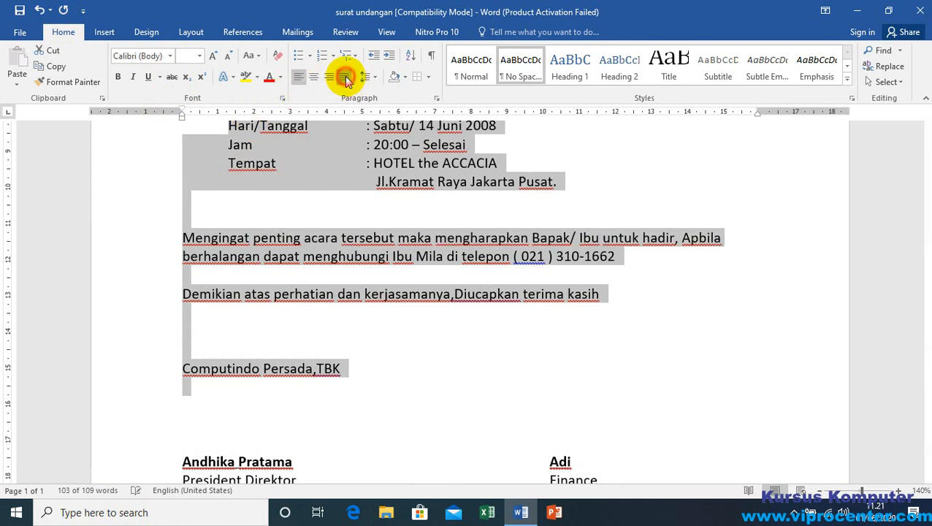
left_click(344, 76)
scroll(400, 208, "up", 3)
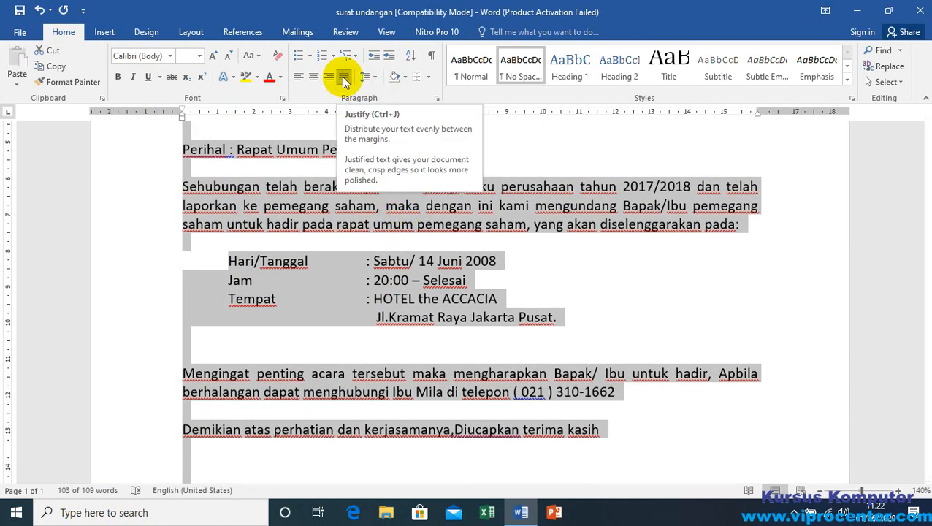
Step: Delete the tab spacing before the Hari/Tanggal colon and reinsert it, lining the colon up with those of Jam and Tempat
left_click(369, 261)
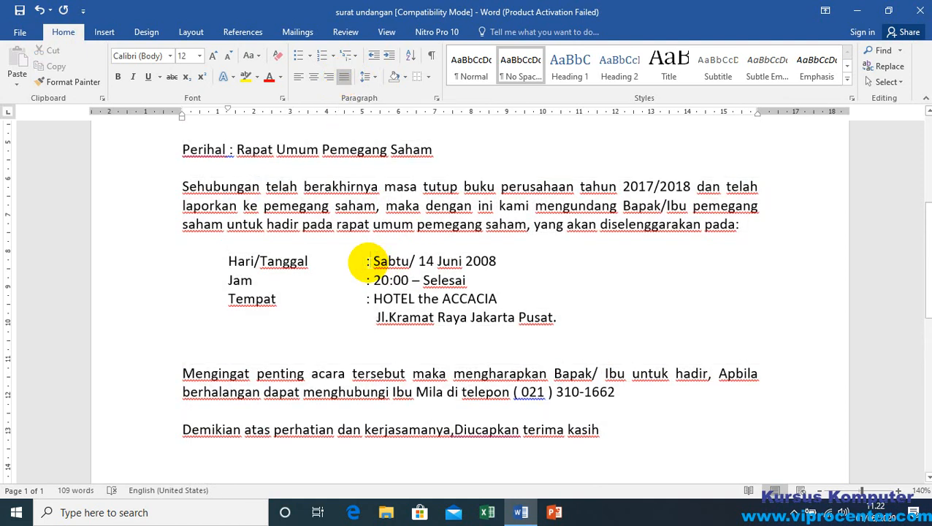
left_click(229, 261)
left_click(366, 262)
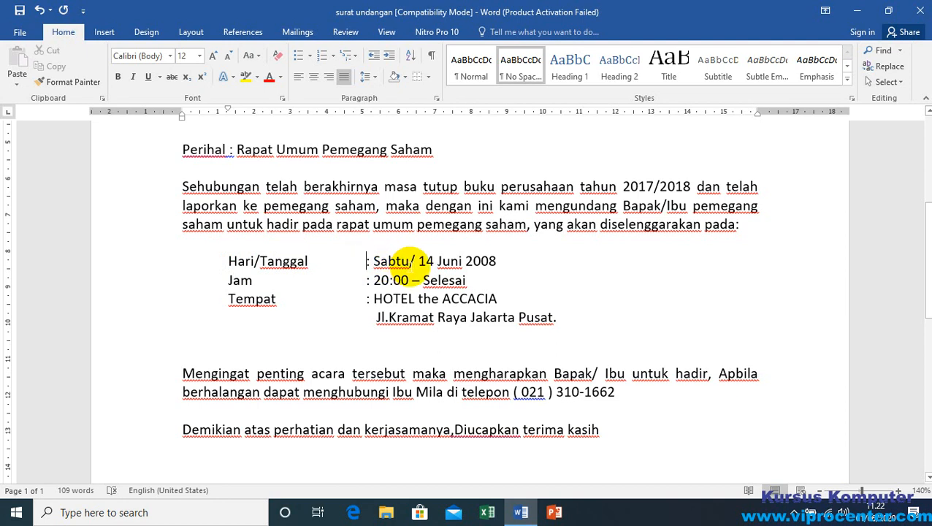
key("BackSpace")
key("BackSpace")
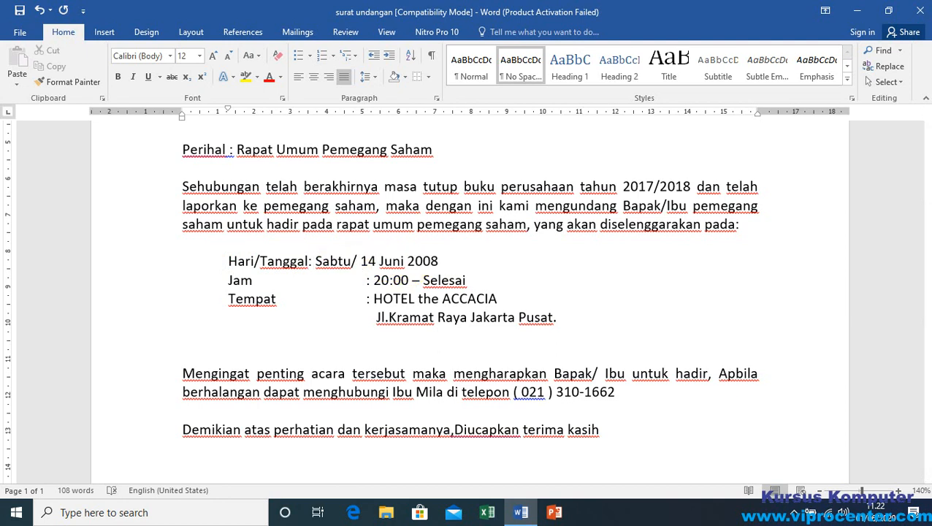
key("Tab")
left_click(367, 263)
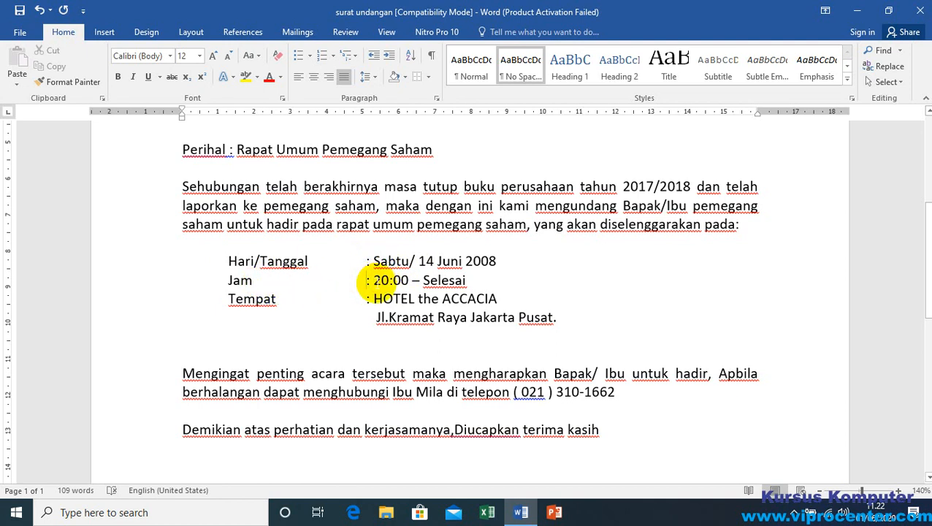
Step: Examine the colon alignment of the event details and the merged name and address fields in the recipient block
left_click(367, 299)
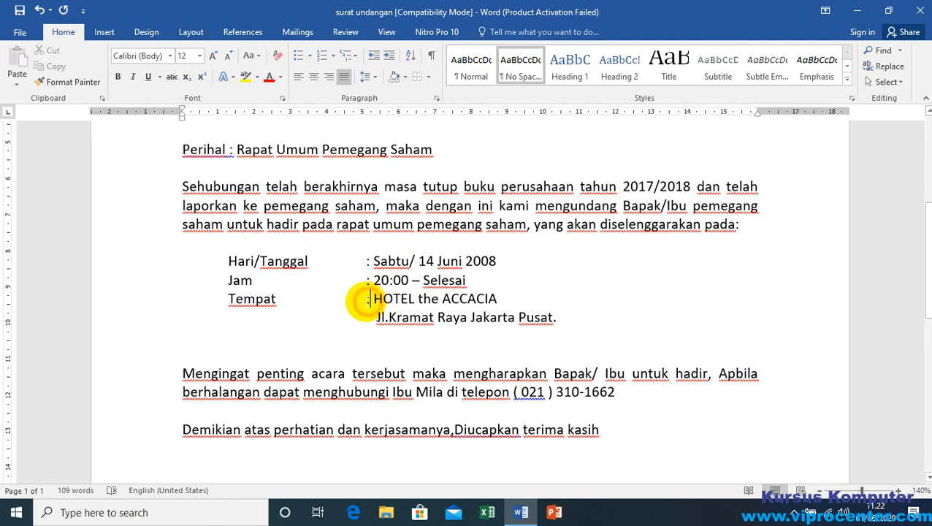
left_click(279, 299)
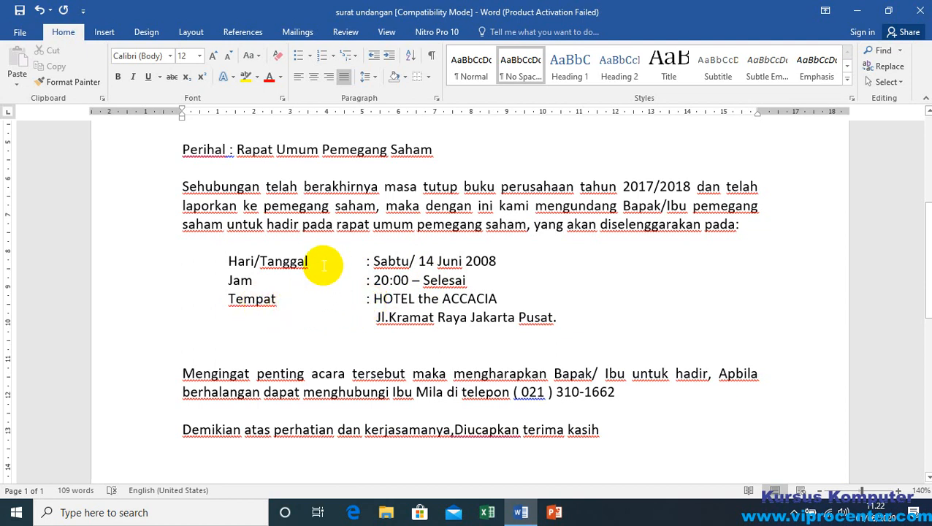
left_click(323, 263)
left_click(379, 262)
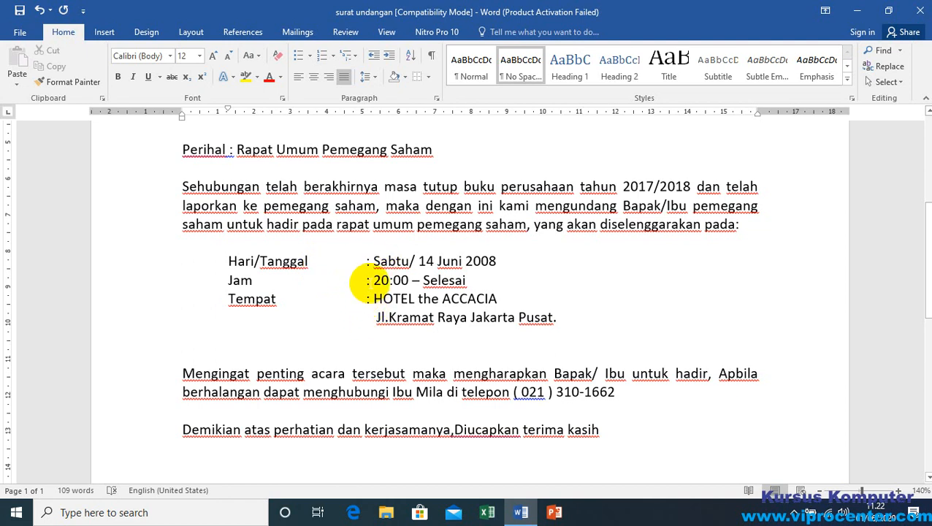
left_click(402, 260)
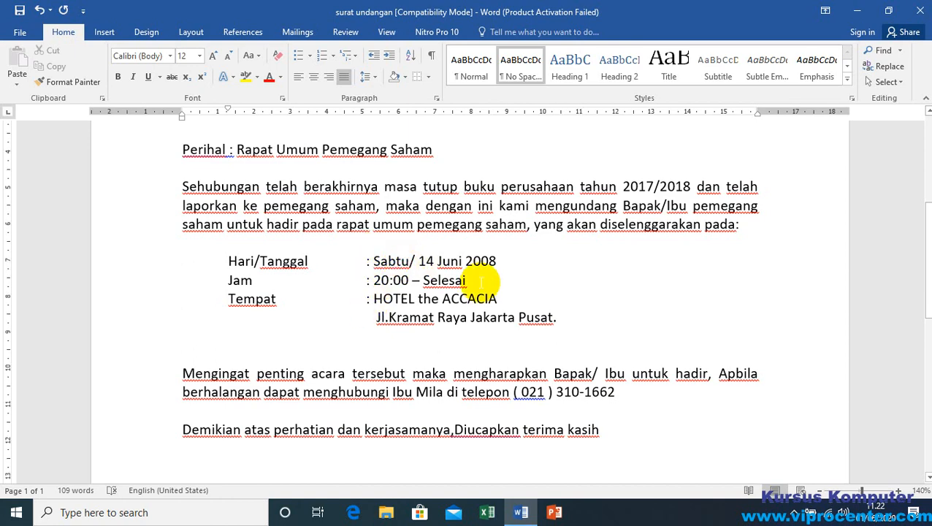
scroll(467, 281, "up", 5)
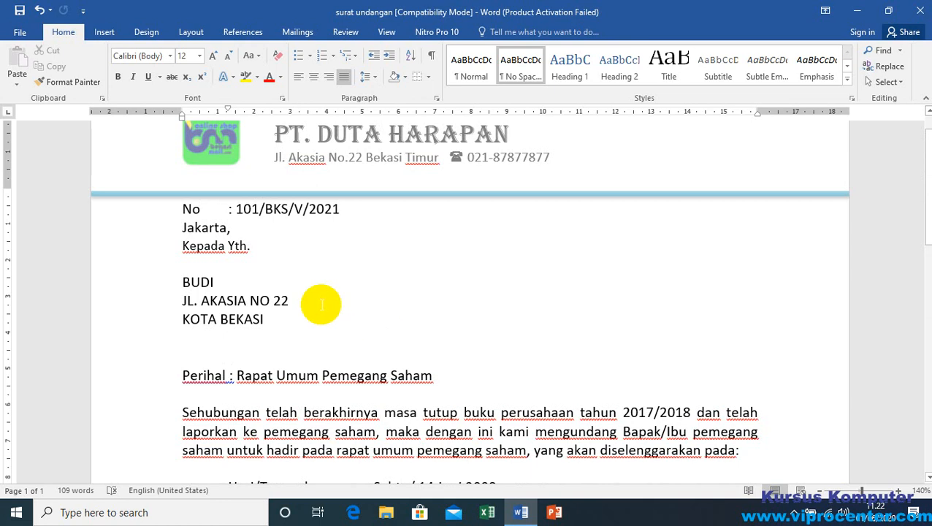
left_click(223, 300)
triple_click(223, 300)
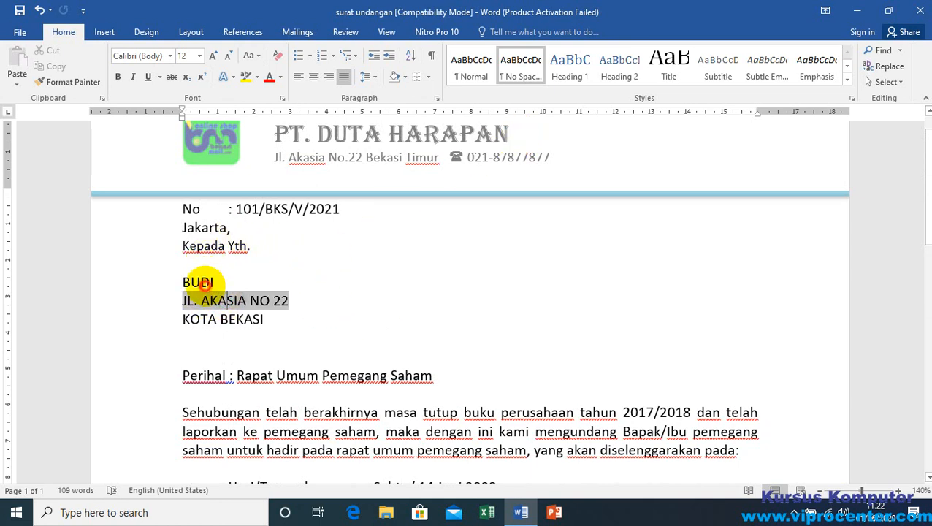
double_click(197, 283)
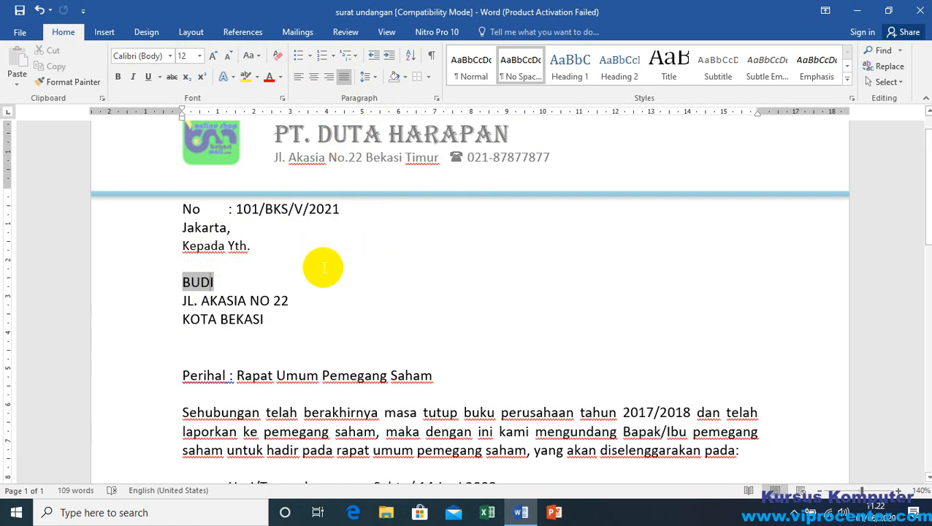
scroll(424, 319, "down", 5)
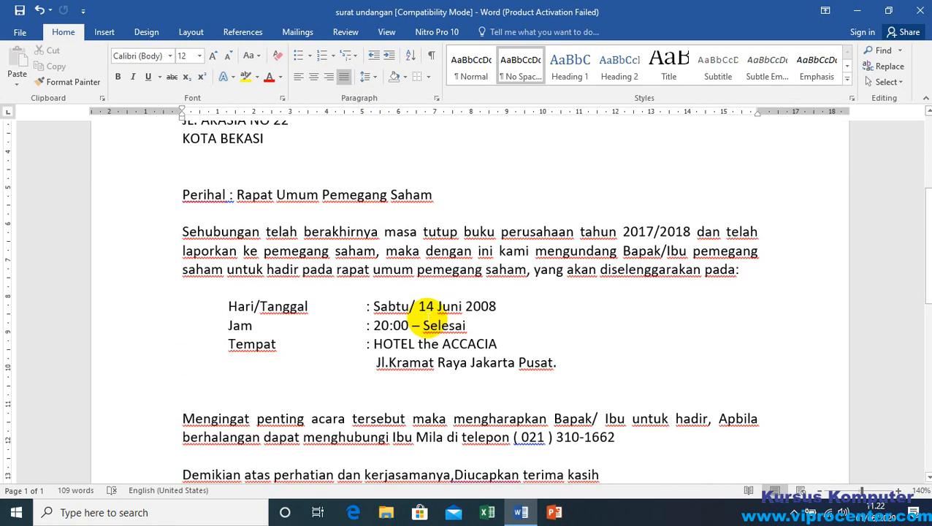
scroll(317, 287, "up", 1)
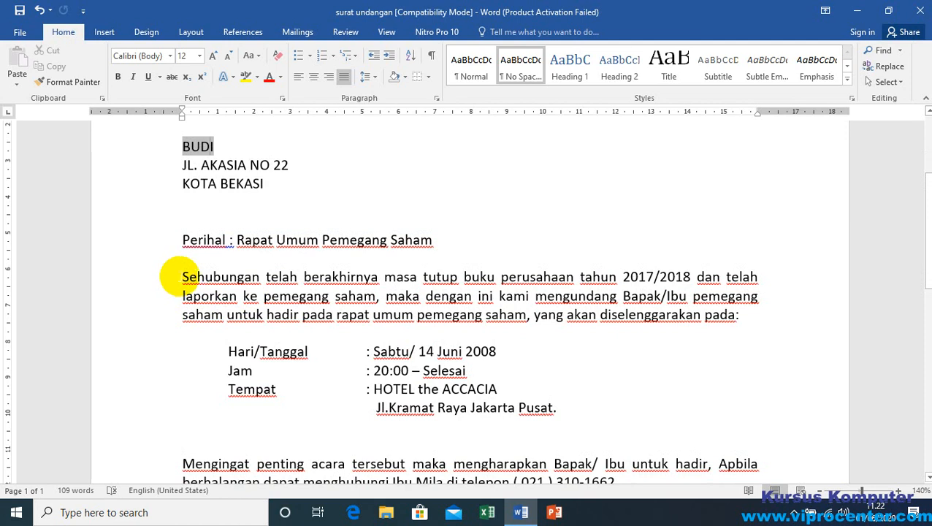
Step: Switch the paragraph beginning "Sehubungan telah berakhirnya" out of justified alignment and justify it again
left_click(235, 291)
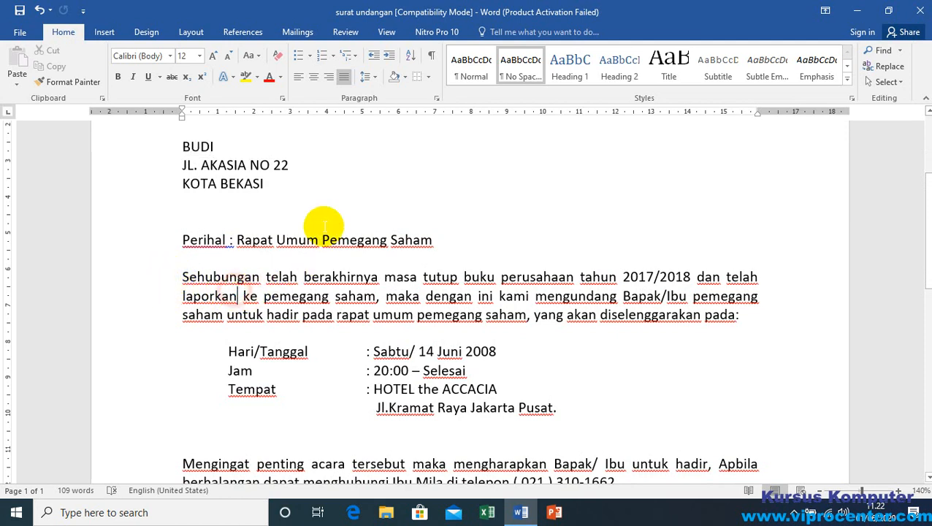
left_click(343, 76)
left_click(344, 76)
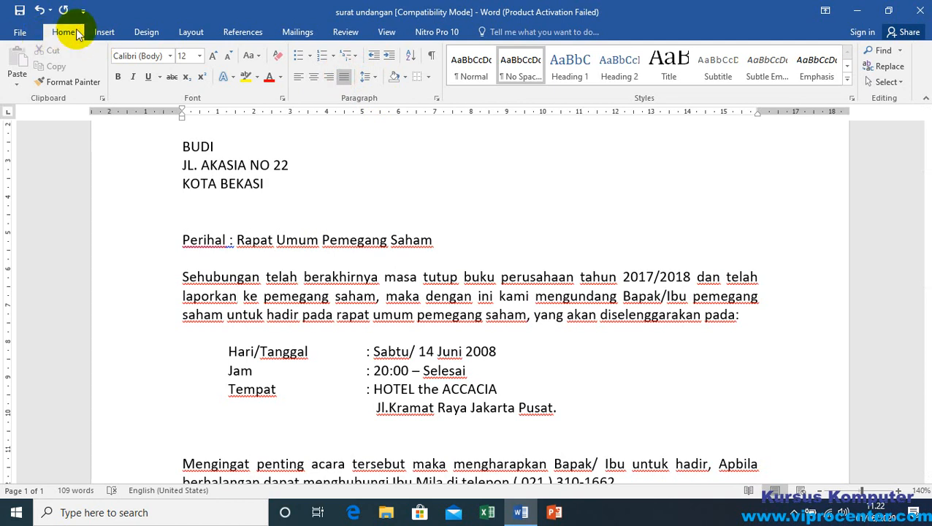
left_click(345, 78)
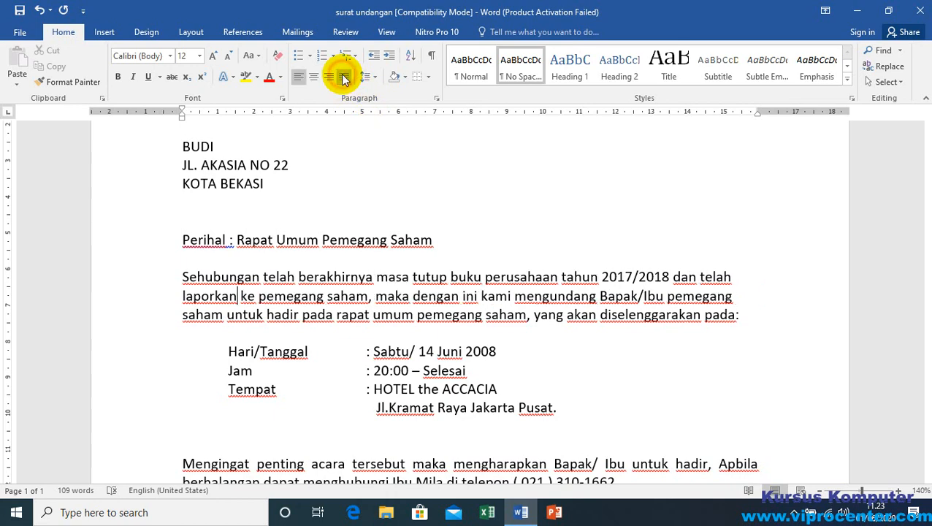
left_click(344, 78)
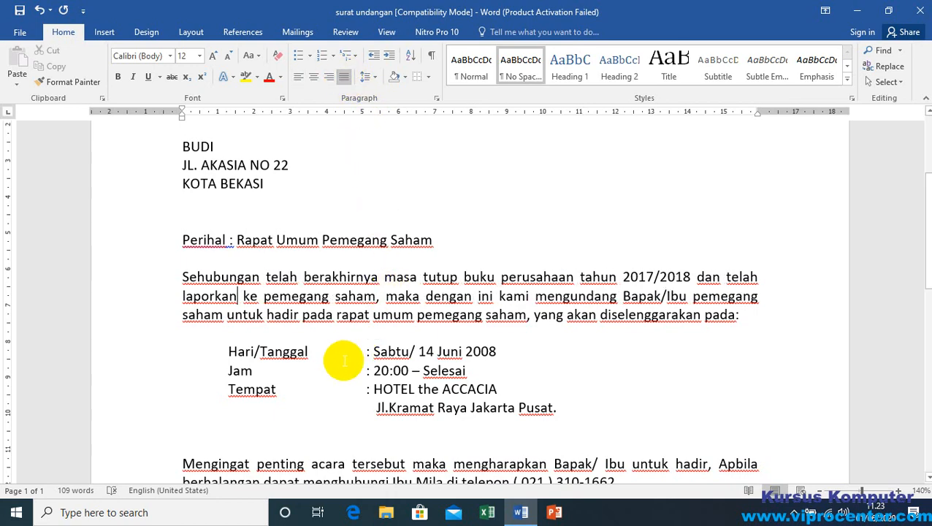
Step: Review the justified layout of the letter, including a selection from the number line through the closing company name
scroll(354, 354, "down", 4)
left_click(240, 300)
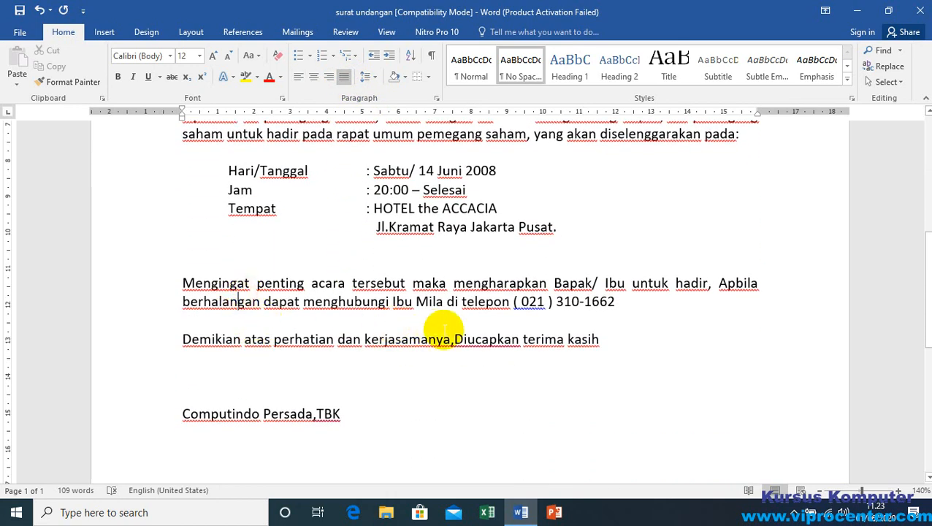
scroll(438, 330, "down", 3)
scroll(443, 327, "up", 5)
scroll(447, 330, "up", 1)
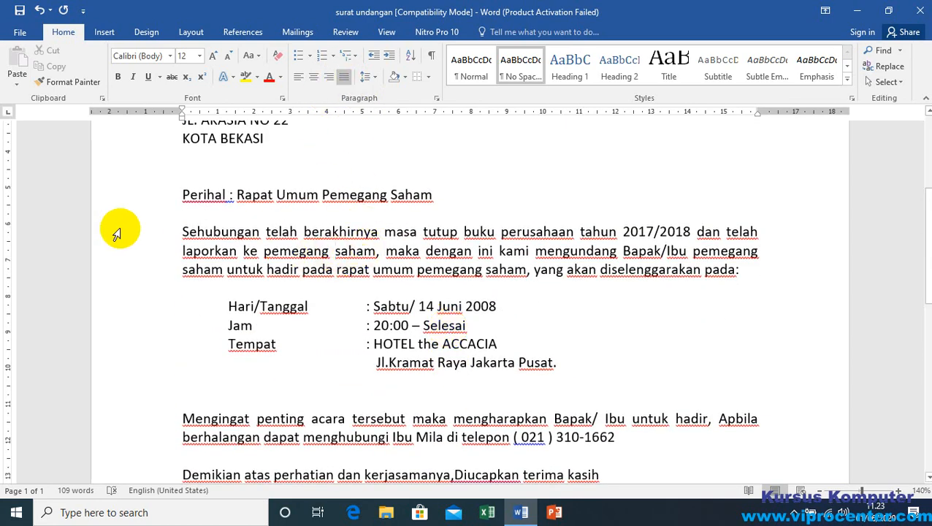
scroll(149, 208, "up", 6)
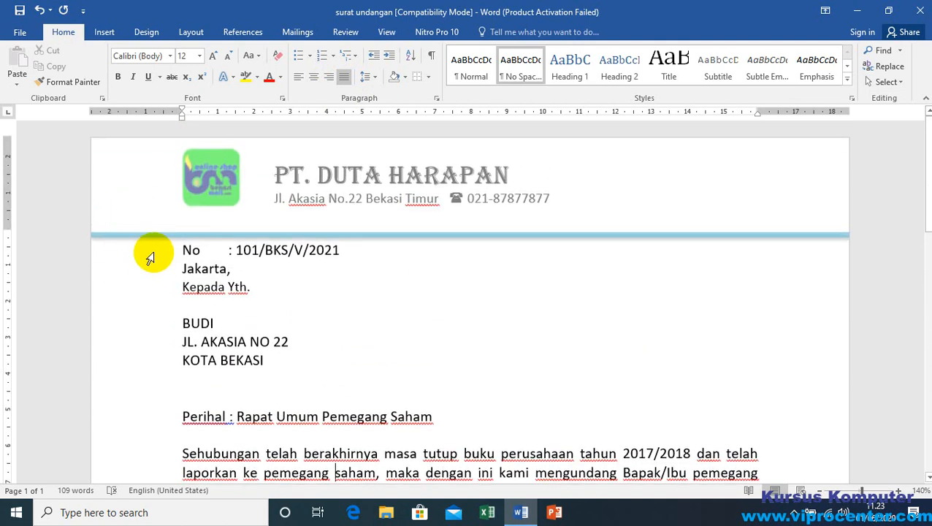
left_click(150, 257)
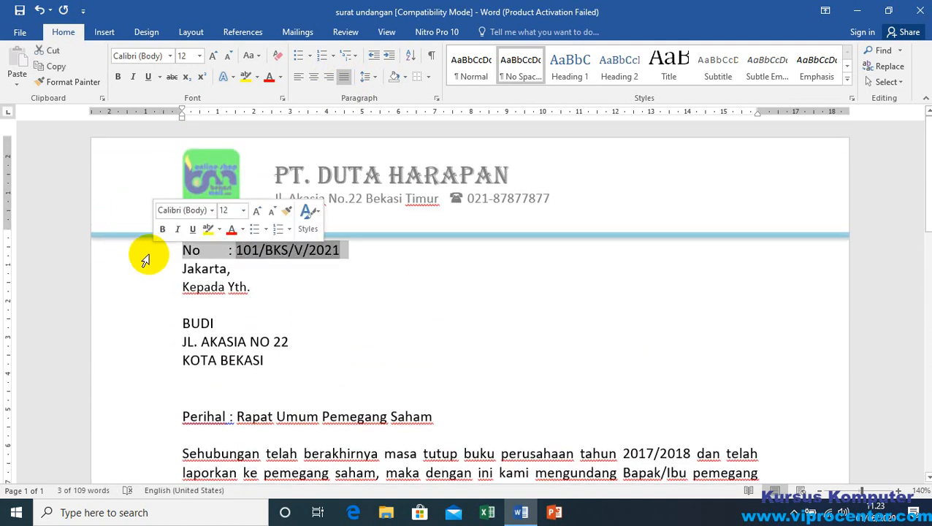
left_click(149, 253)
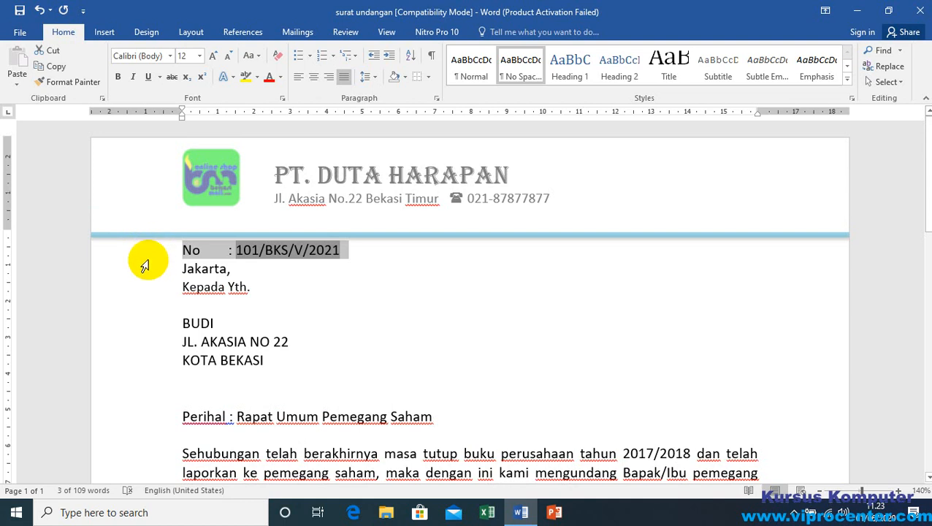
left_click_drag(144, 261, 128, 504)
left_click_drag(123, 432, 128, 236)
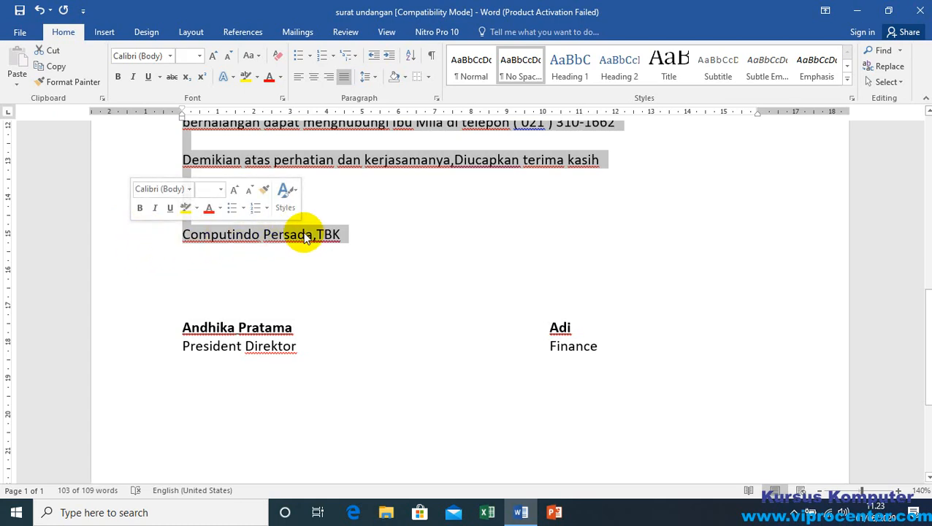
scroll(353, 224, "up", 10)
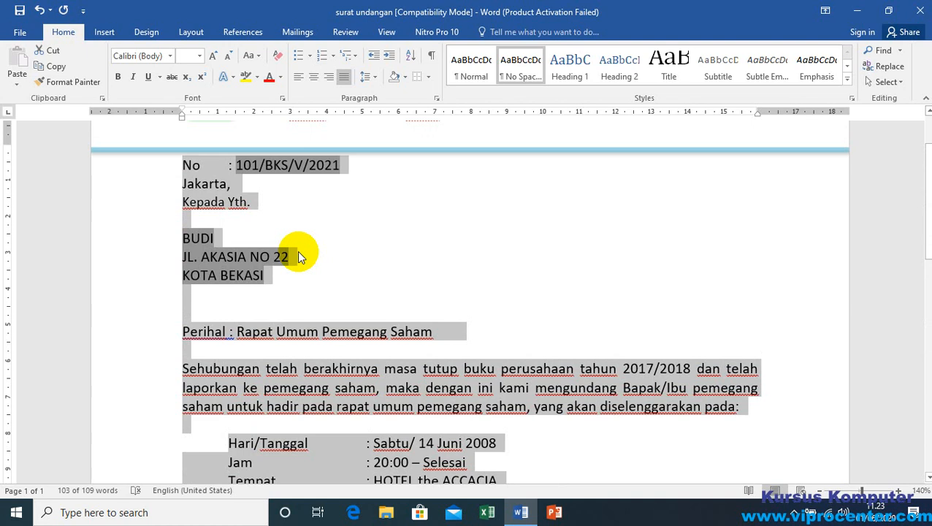
left_click(184, 165)
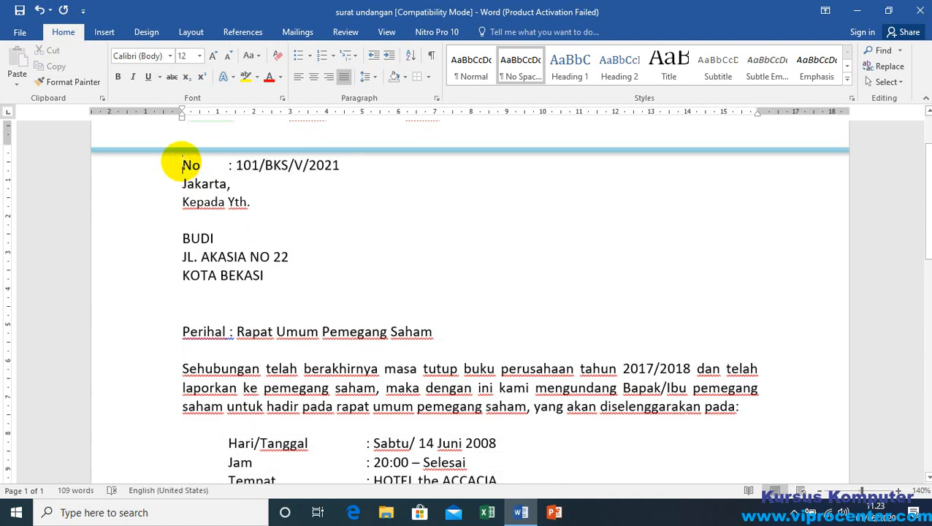
scroll(285, 224, "down", 6)
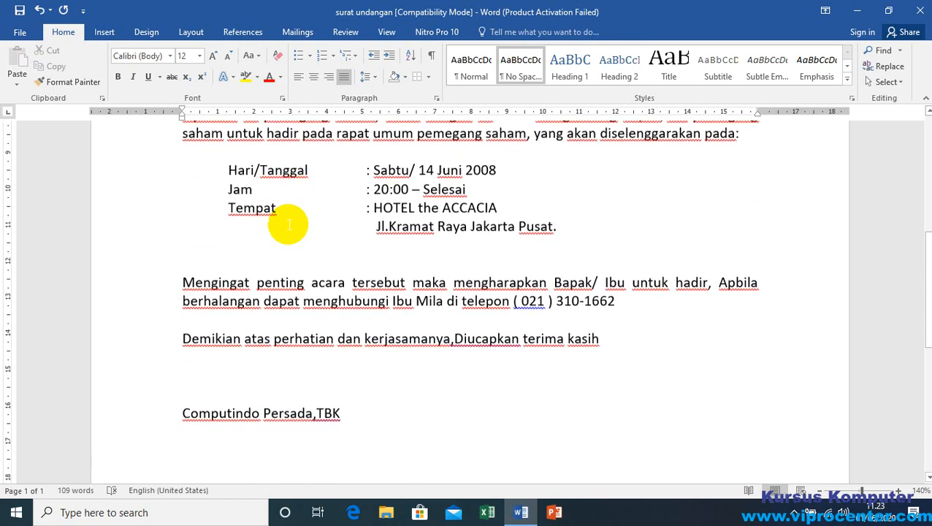
Step: Select the text from the closing company name back to the number line, switch its justified alignment off, and justify it again
scroll(288, 225, "down", 5)
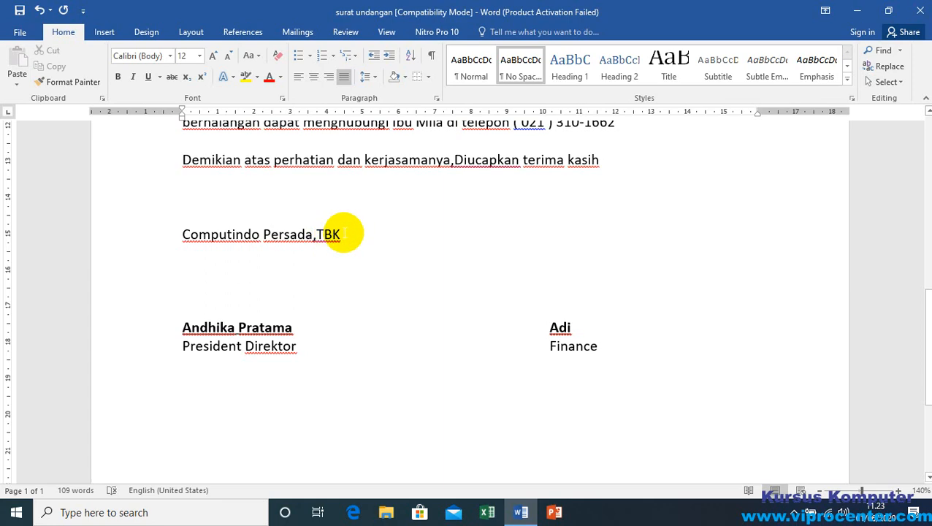
key("ctrl+shift+Home")
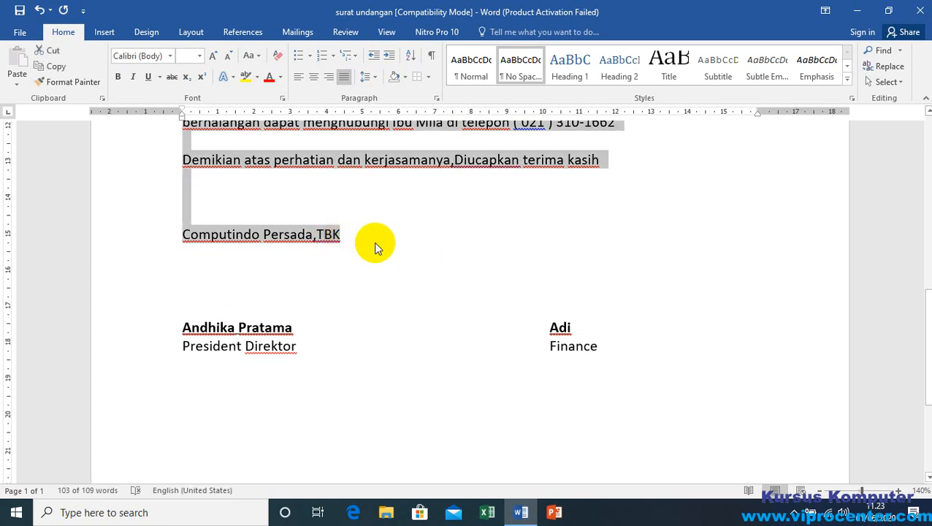
scroll(292, 241, "up", 6)
scroll(265, 218, "up", 2)
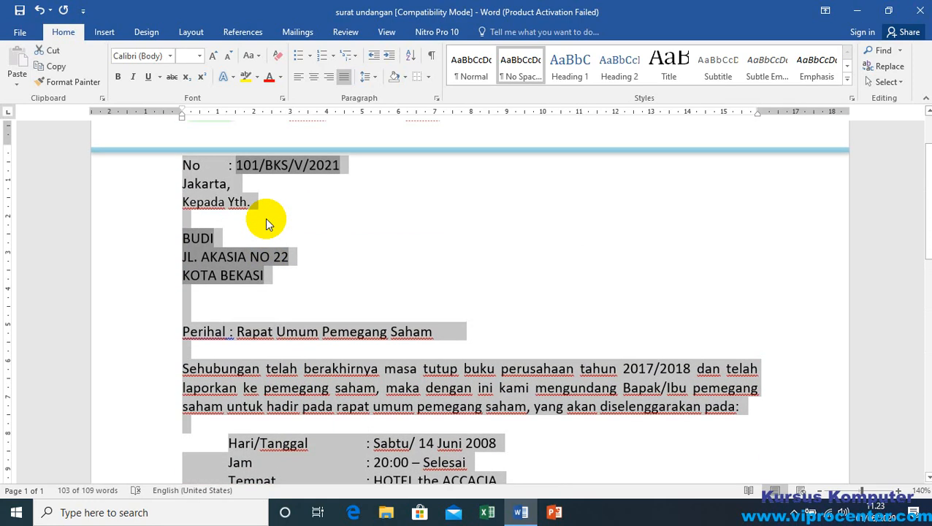
left_click(345, 75)
left_click(346, 76)
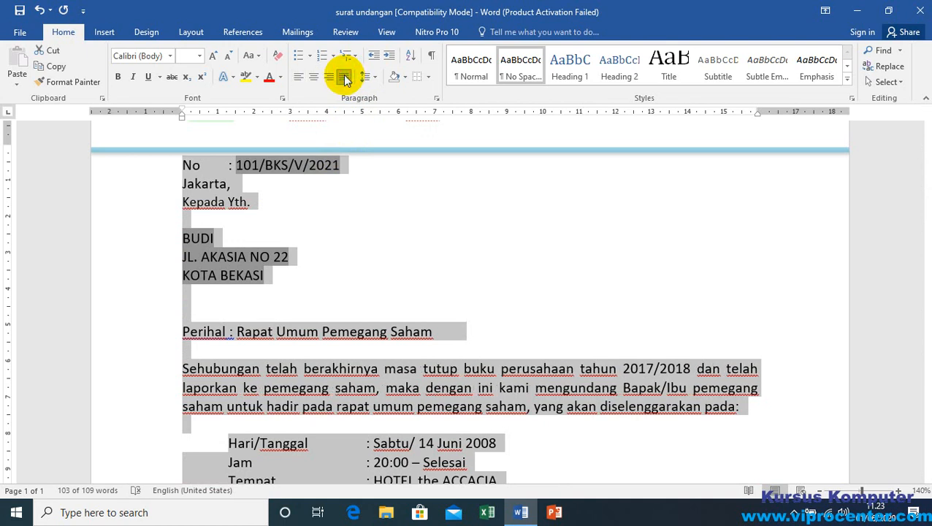
scroll(250, 276, "up", 2)
Step: Select from the start of the number line through "Computindo Persada,TBK" and toggle the selection's justified alignment off and on
left_click(182, 250)
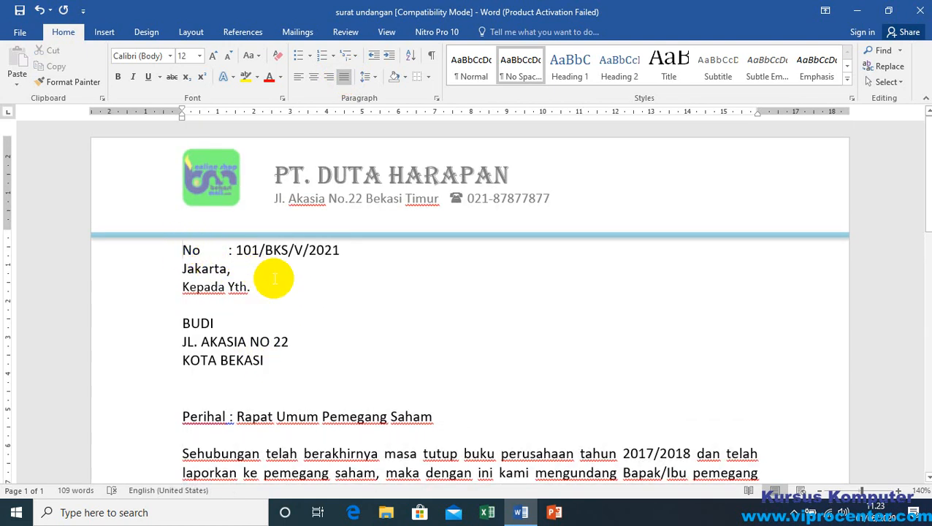
left_click(190, 251)
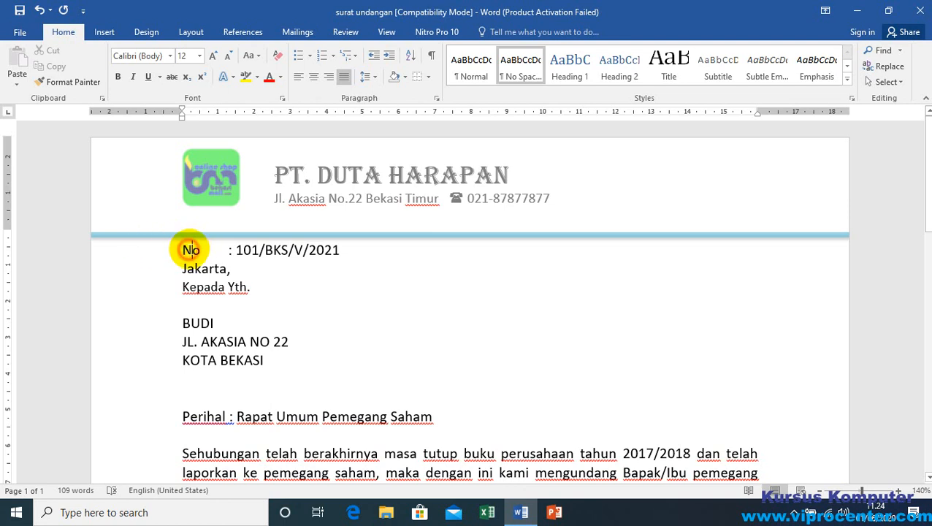
left_click(183, 251)
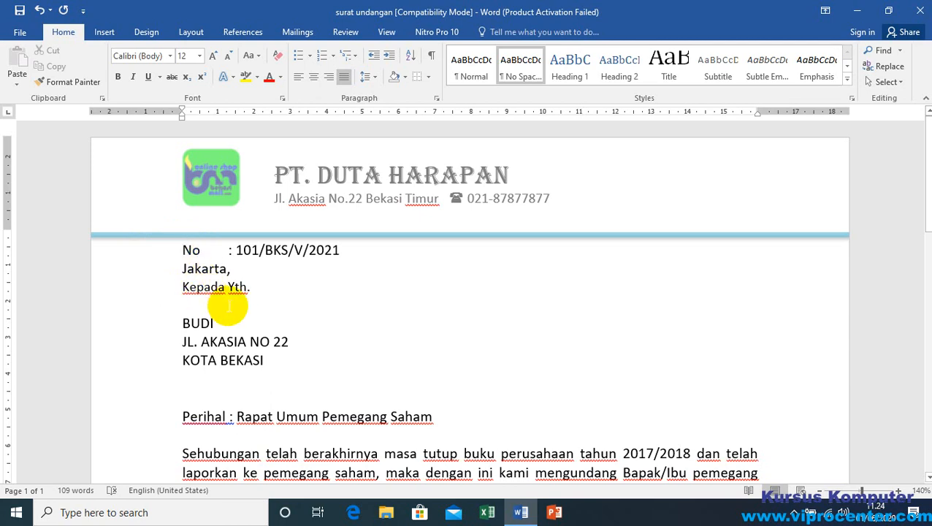
scroll(228, 307, "down", 10)
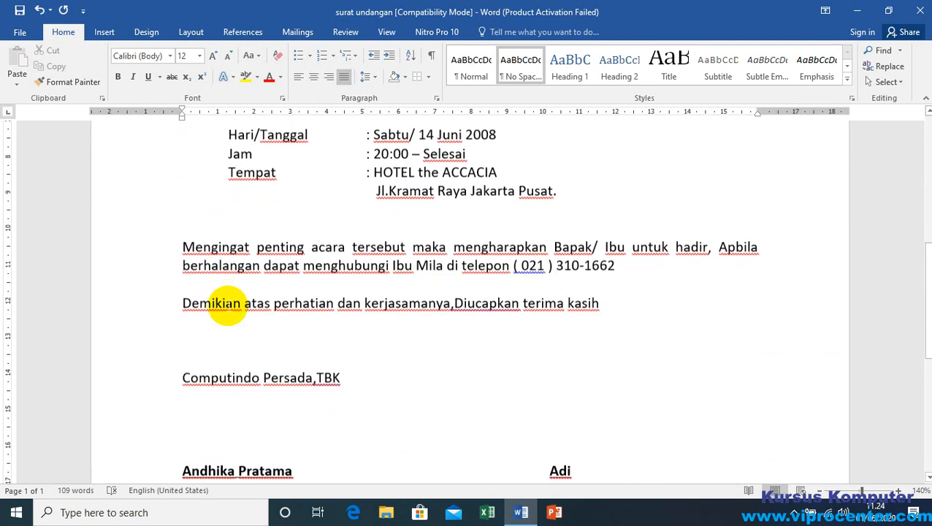
scroll(227, 305, "down", 3)
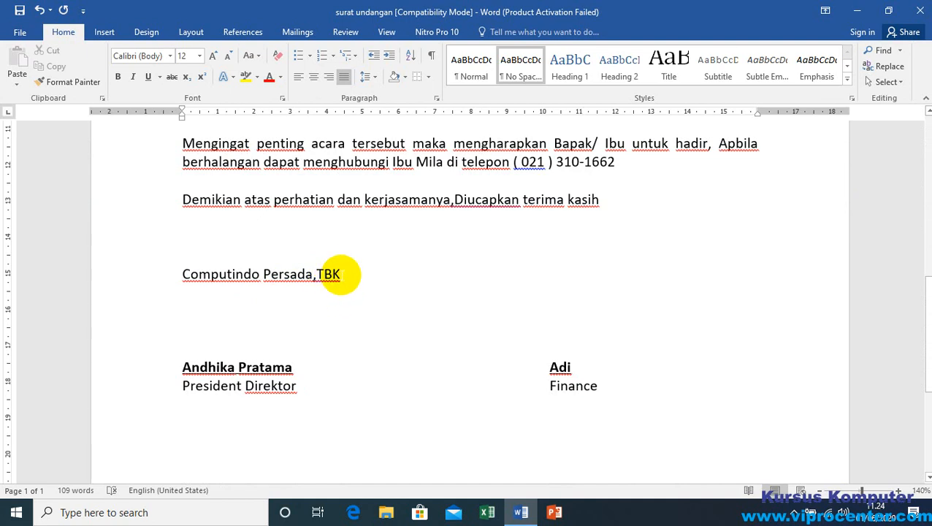
left_click(339, 277, "shift")
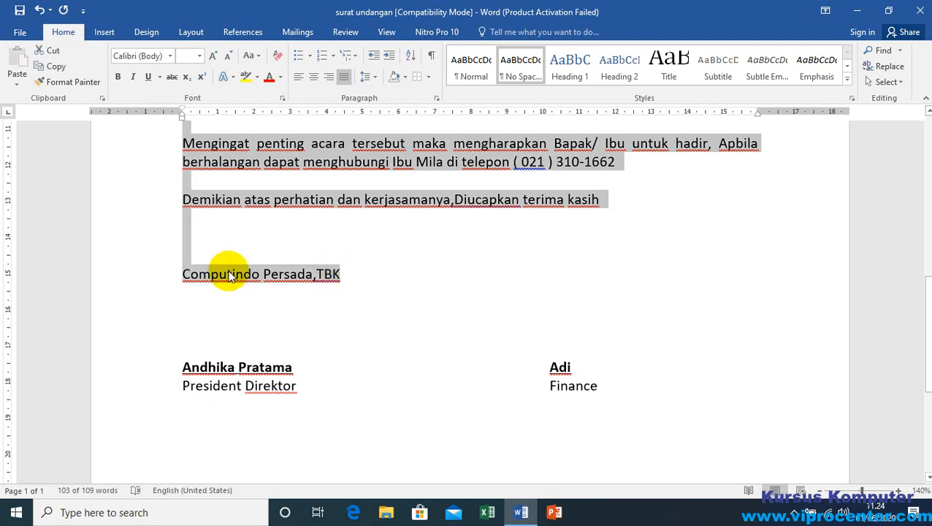
left_click(347, 76)
left_click(347, 77)
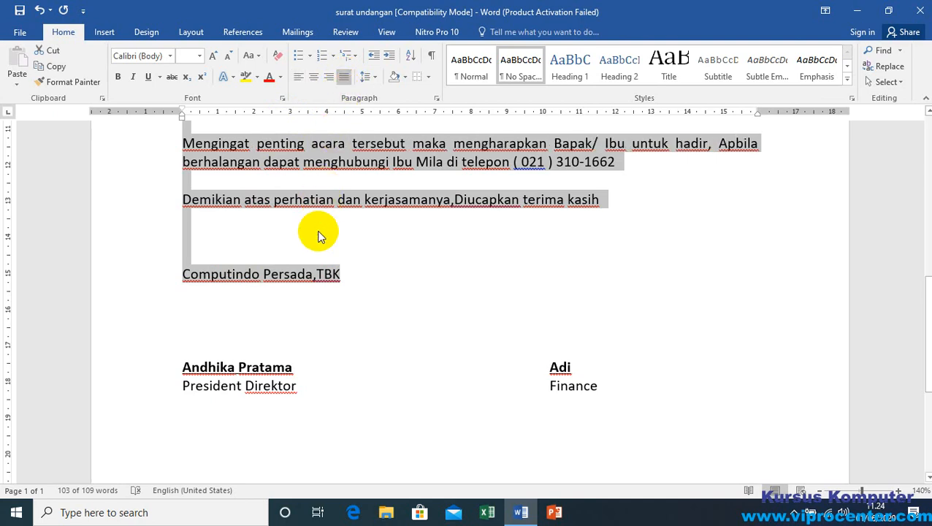
Step: Select whole lines of the letter from the number line down to the signature block, then clear the selection in the recipient block
scroll(318, 235, "up", 8)
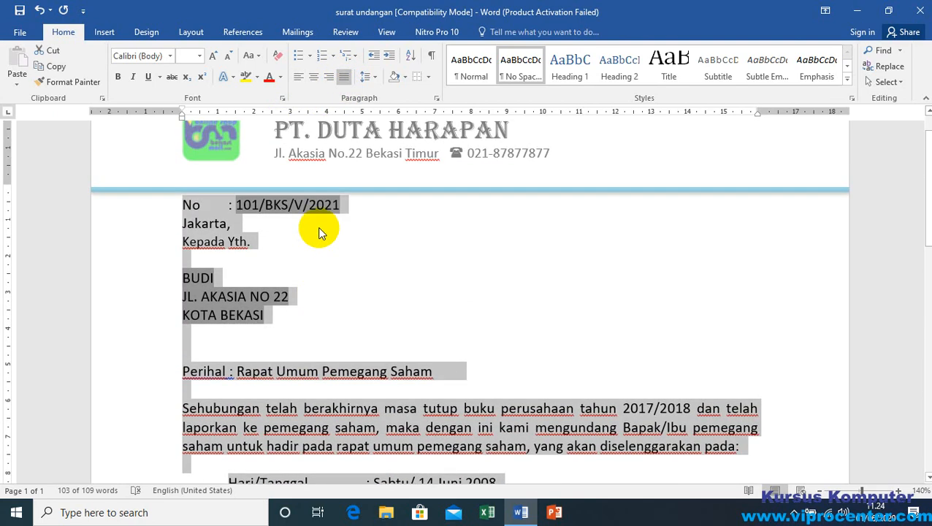
left_click(138, 208)
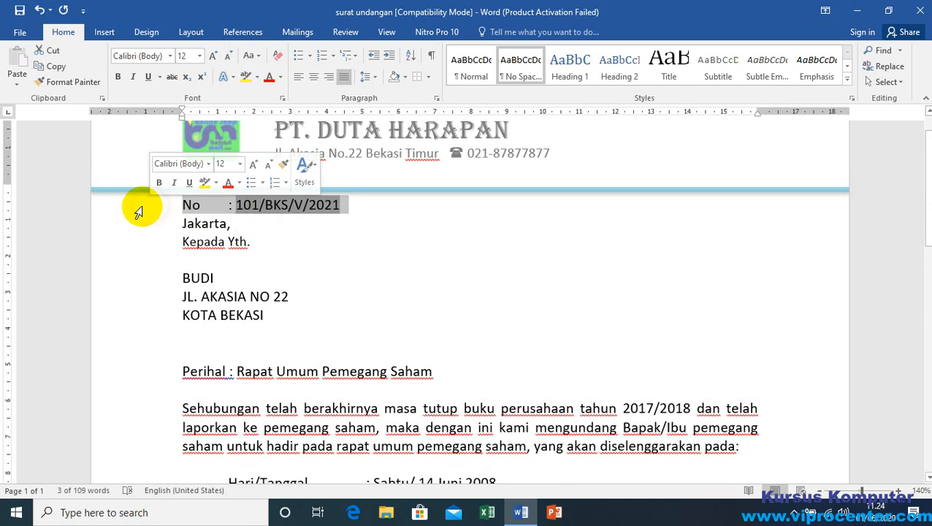
left_click_drag(138, 208, 115, 511)
scroll(251, 335, "up", 10)
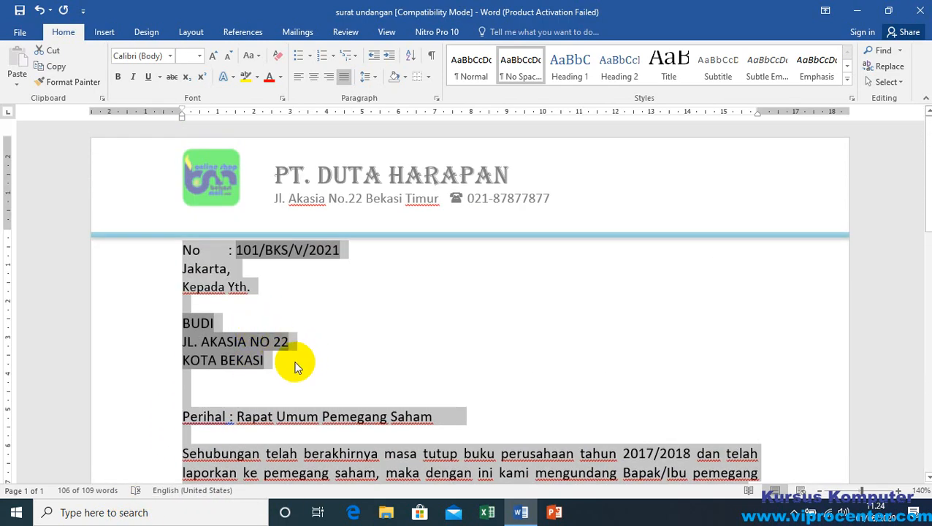
triple_click(252, 339)
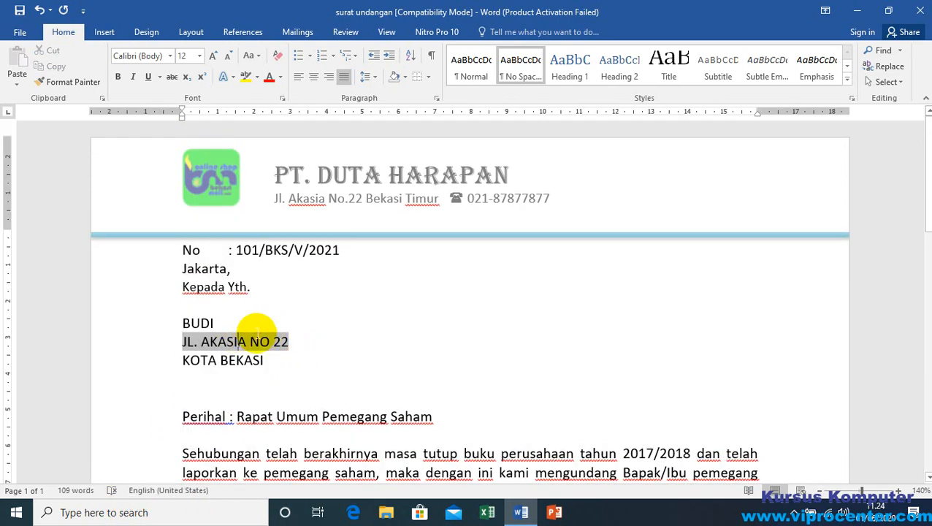
left_click(232, 325)
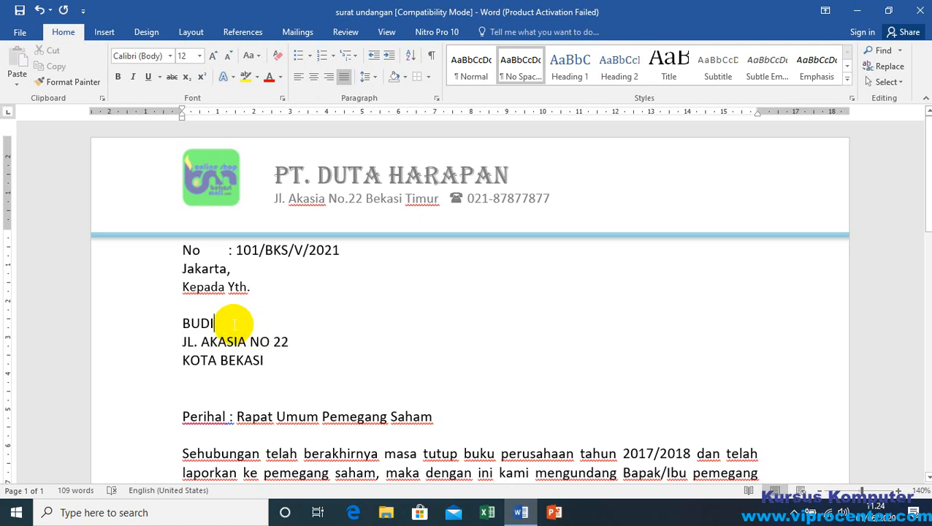
Step: Select the entire letter and reapply justified alignment to all of its text
key("ctrl+a")
scroll(321, 328, "down", 10)
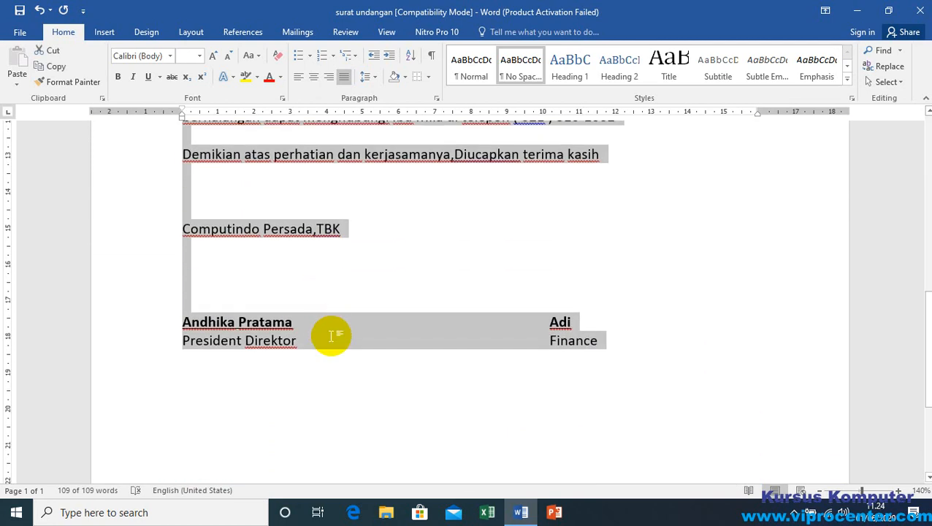
scroll(331, 336, "down", 5)
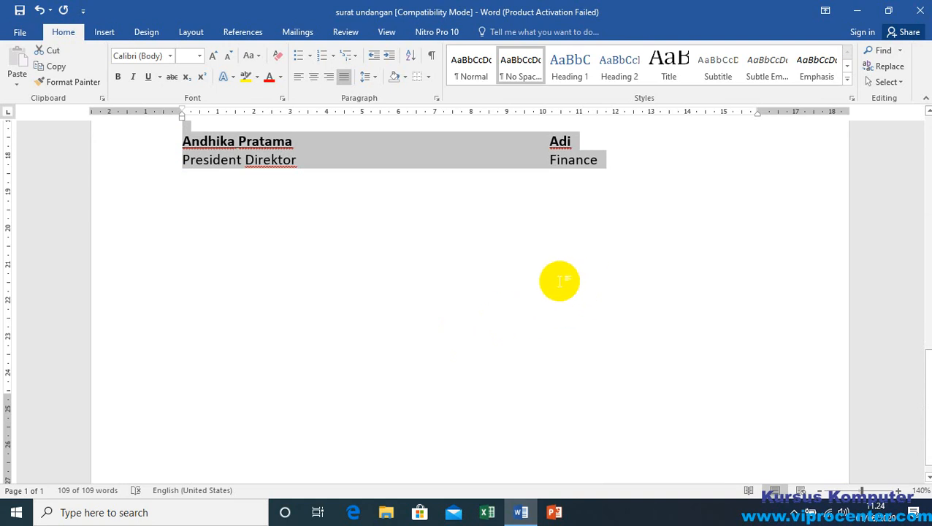
left_click(344, 79)
left_click(344, 78)
scroll(353, 283, "up", 5)
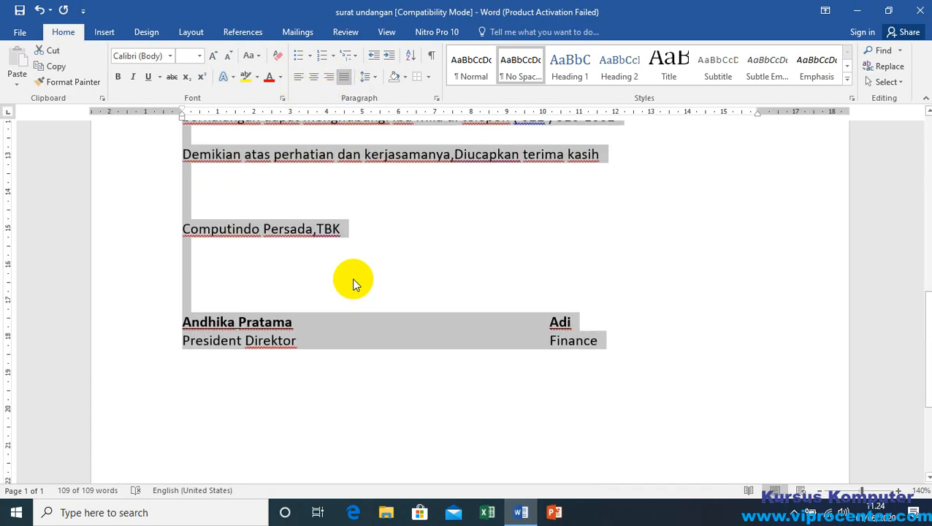
scroll(353, 283, "up", 8)
scroll(267, 272, "up", 4)
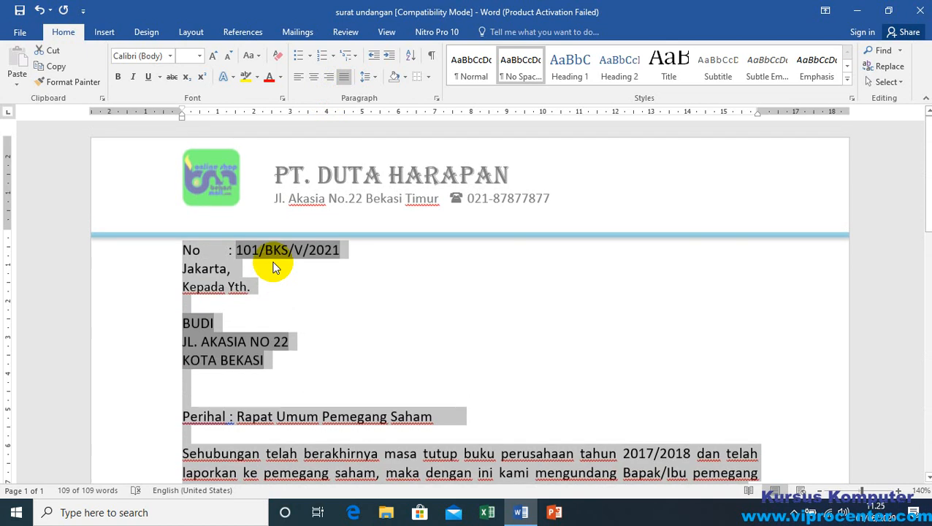
left_click(275, 272)
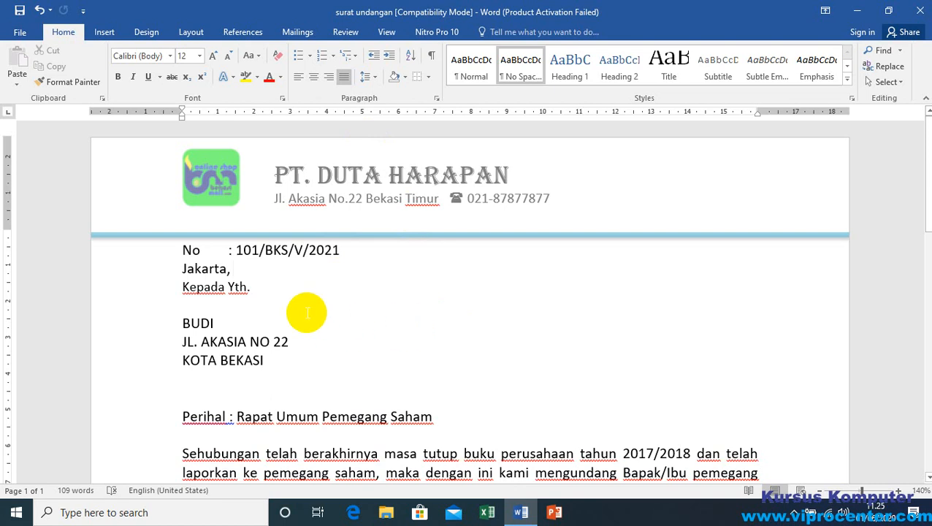
Step: Examine the merged name and address fields in the recipient block and check the whole letter in the print preview
left_click(239, 307)
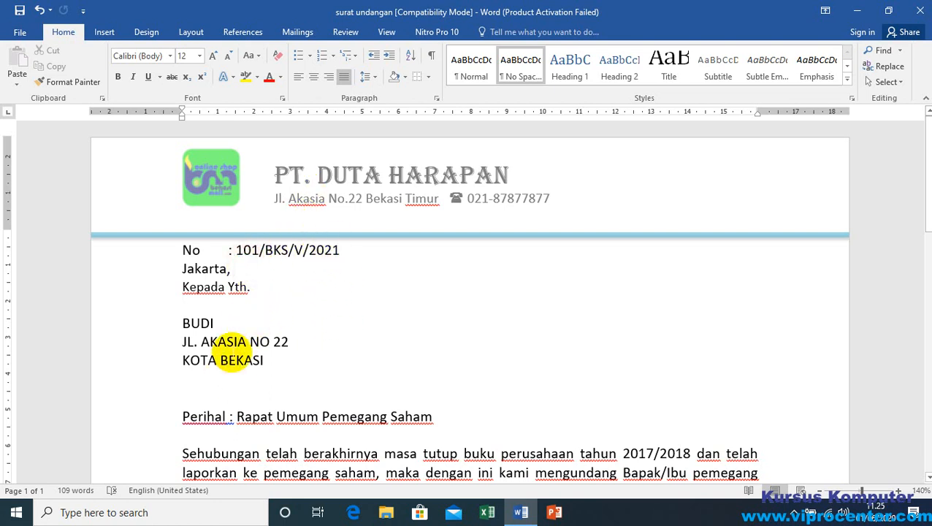
double_click(197, 323)
triple_click(234, 335)
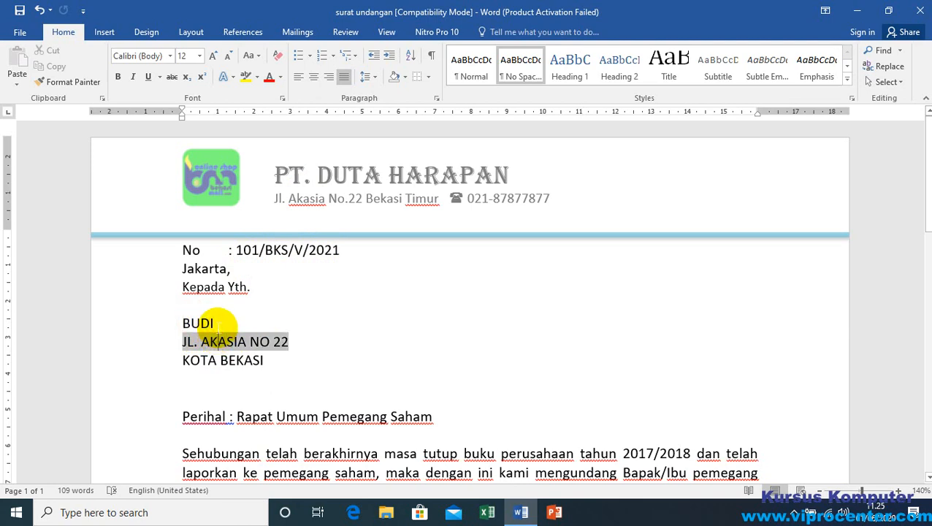
left_click(218, 327)
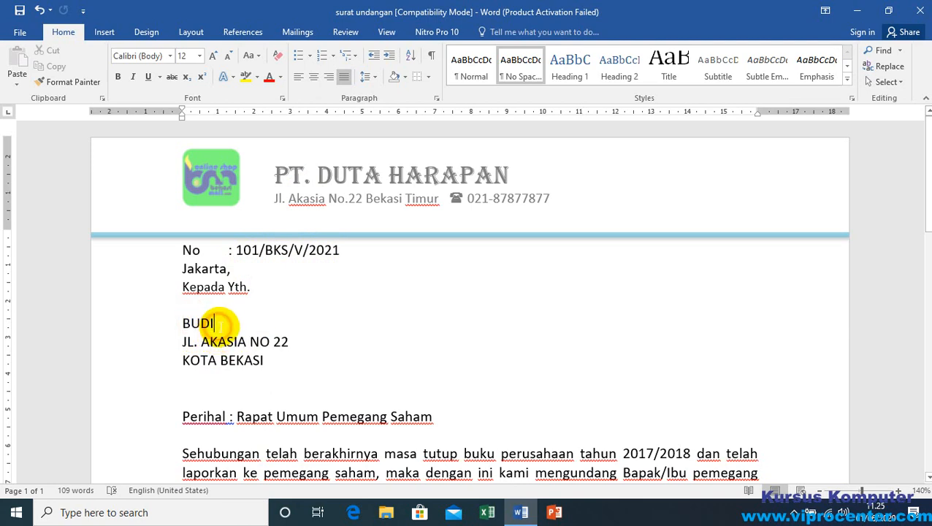
left_click(20, 32)
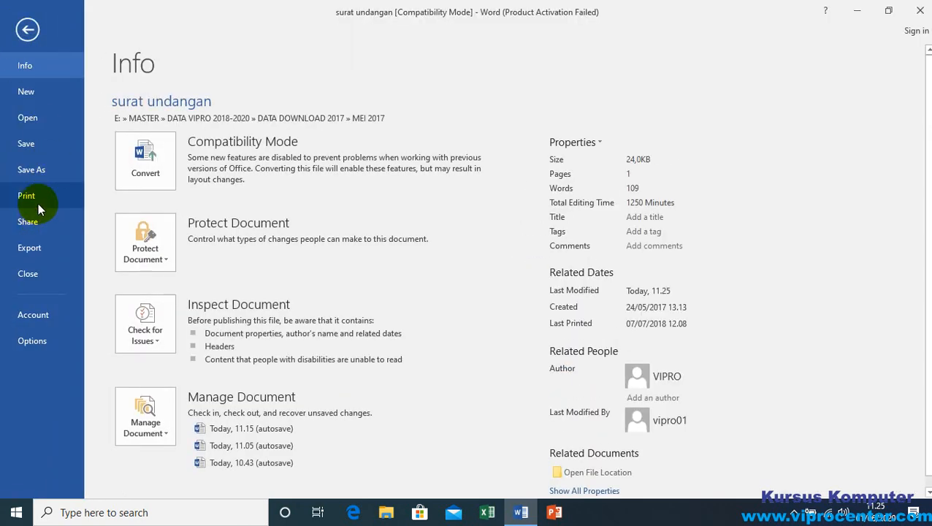
left_click(33, 197)
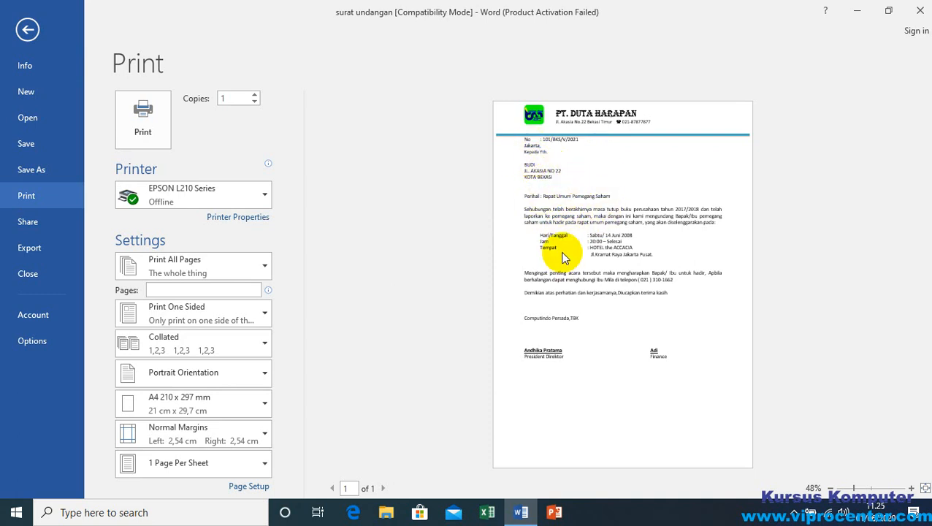
left_click(26, 29)
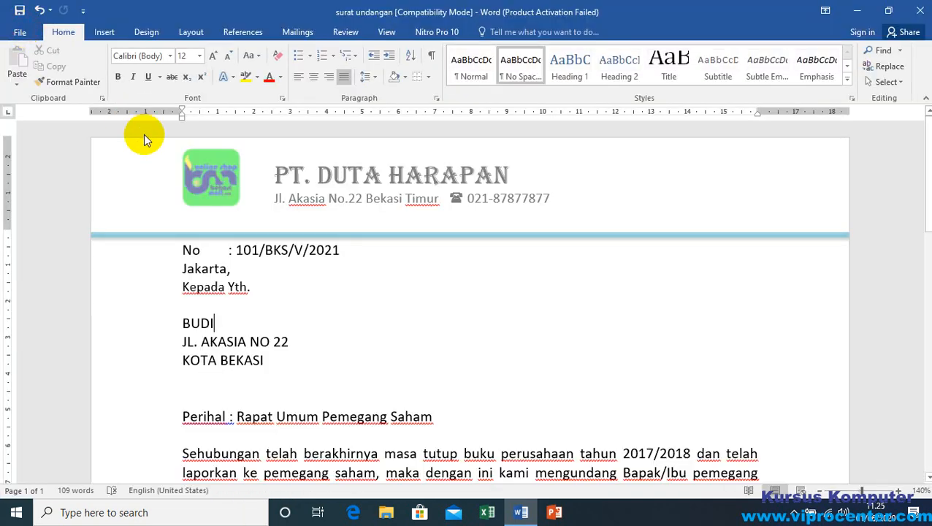
Step: Preview the letter's merge results for the successive recipients up to record 4
left_click(257, 289)
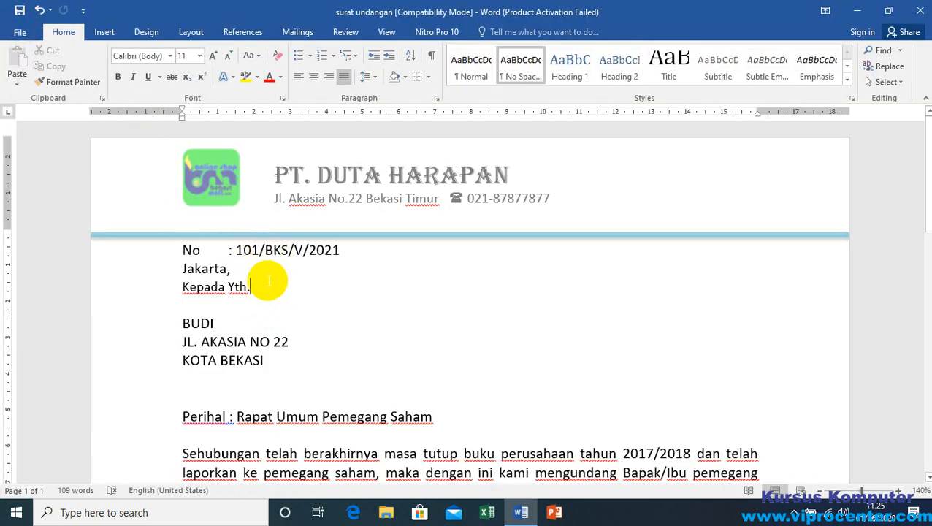
left_click(297, 31)
left_click(568, 50)
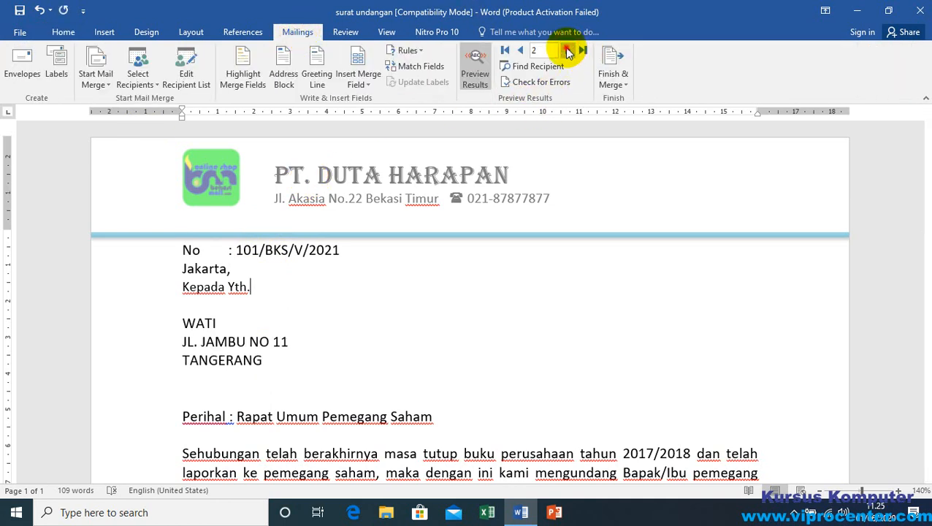
left_click(567, 51)
left_click(567, 51)
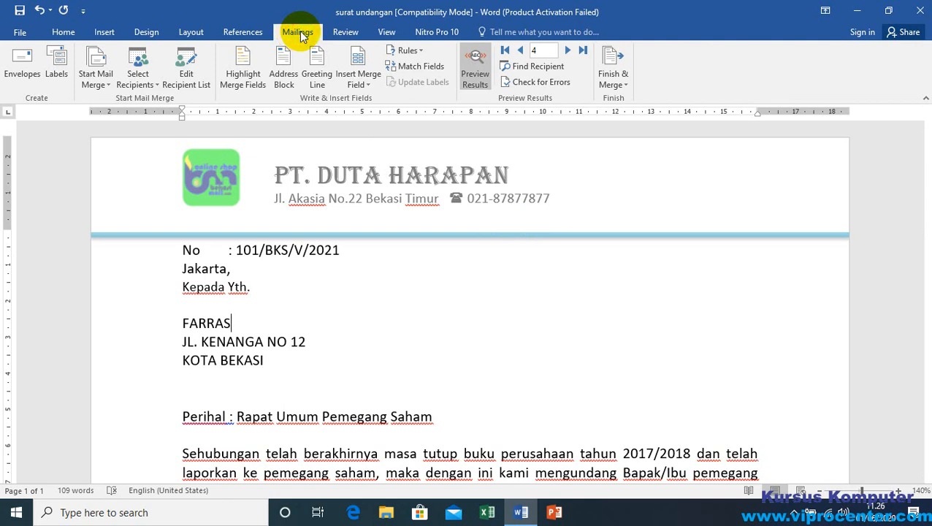
Step: Finish the mail merge by merging all records into a new document of individual, editable letters
left_click(626, 85)
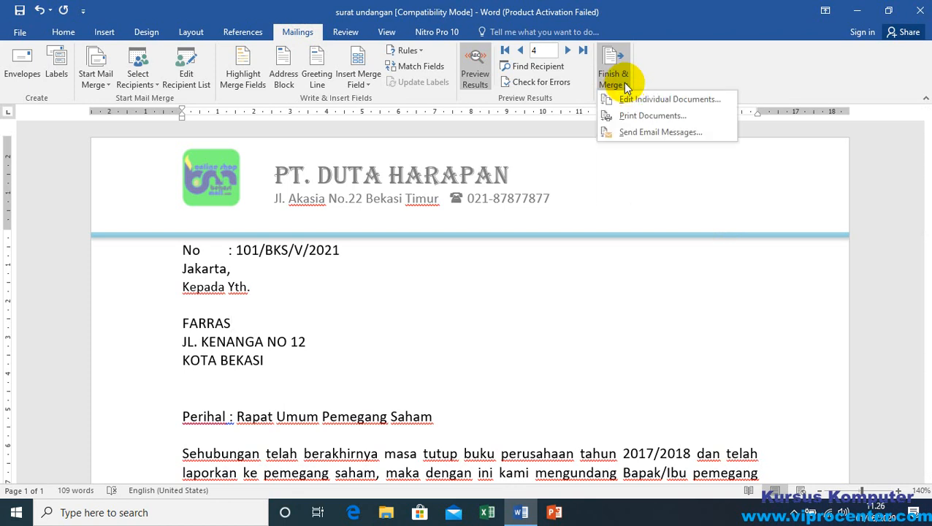
left_click(622, 82)
left_click(625, 87)
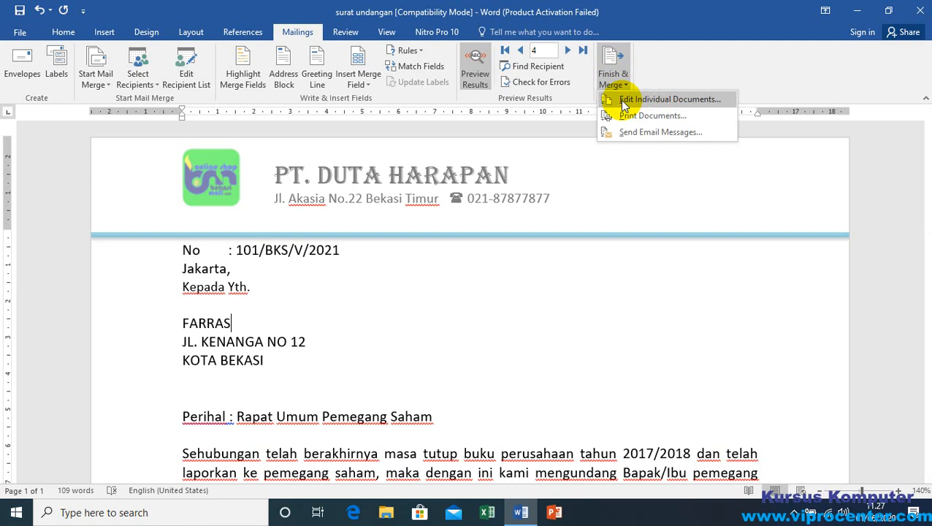
left_click(667, 100)
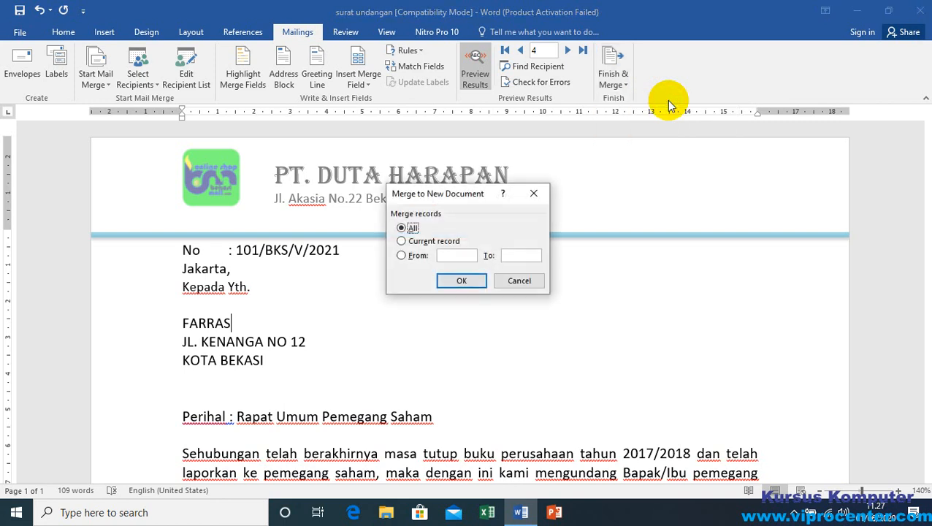
left_click_drag(441, 197, 459, 172)
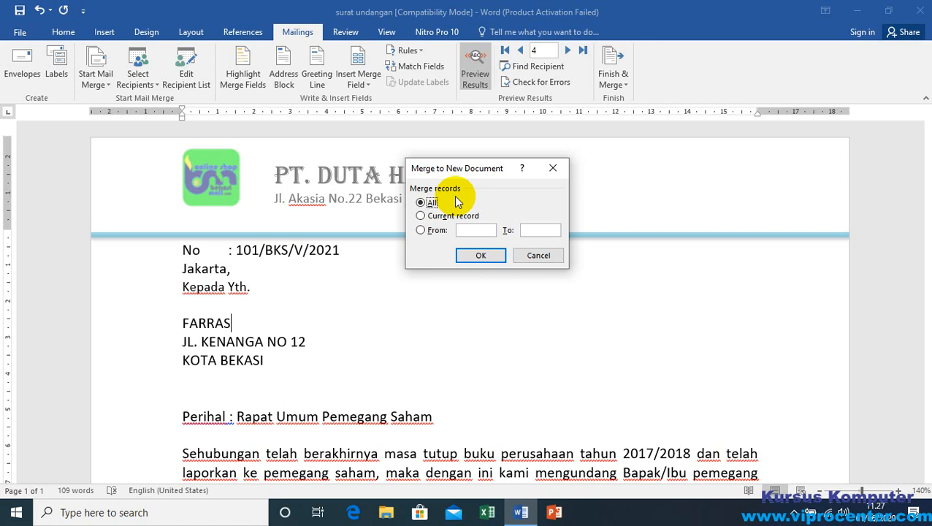
left_click(480, 256)
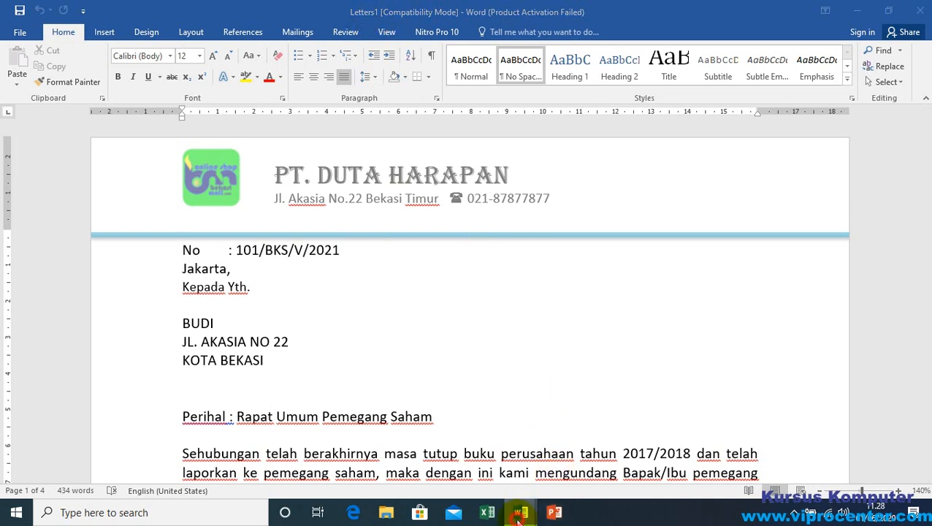
Step: Switch to the surat undangan main letter and back to the merged Letters1 document to compare them
mouse_move(521, 511)
left_click(442, 467)
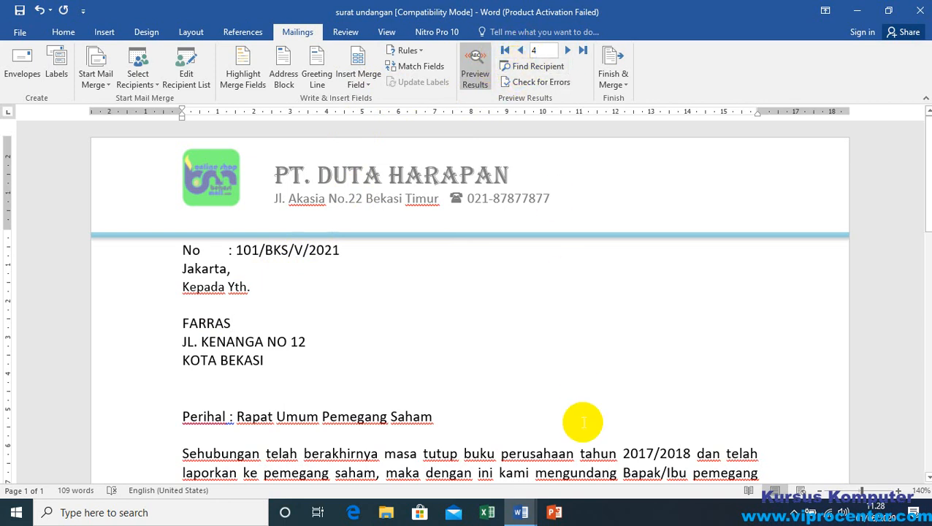
mouse_move(521, 512)
left_click(584, 454)
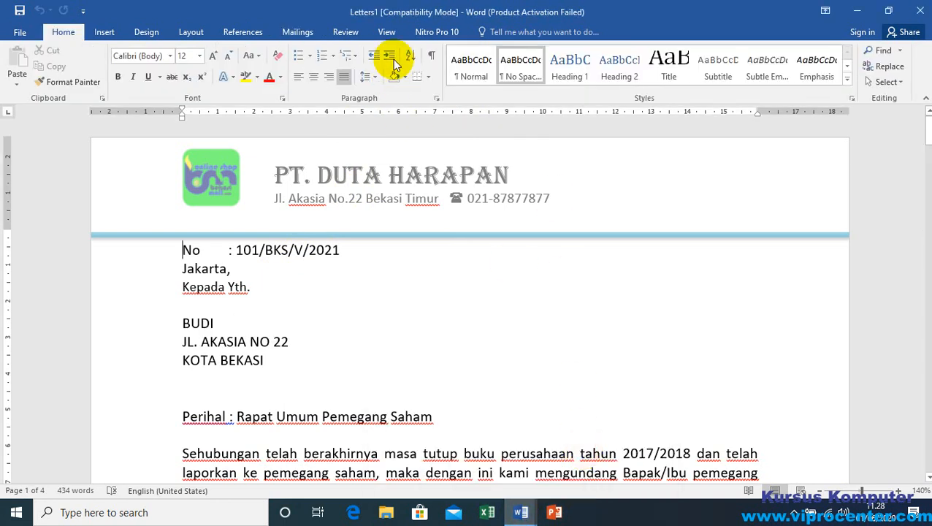
Step: Examine the recipient name and address in each merged letter, from the first page to the last
scroll(306, 294, "down", 2)
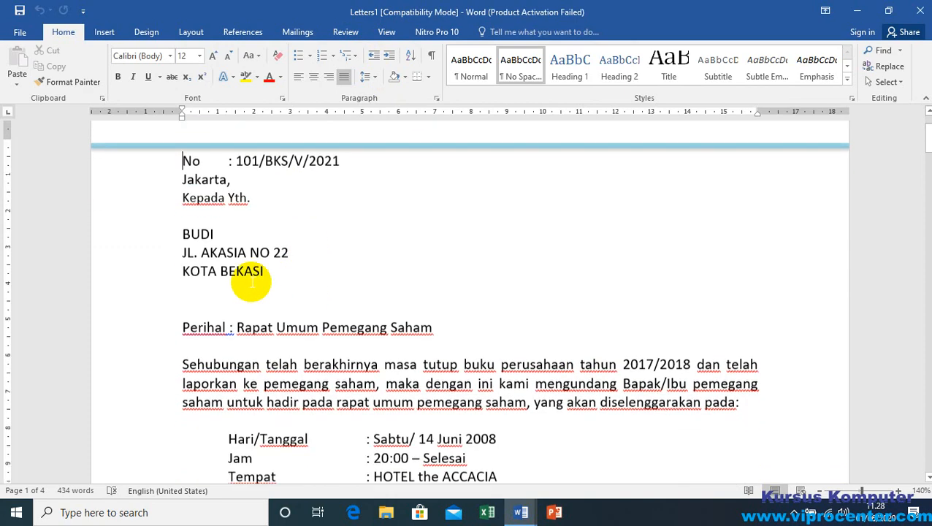
scroll(339, 280, "down", 4)
scroll(344, 282, "down", 12)
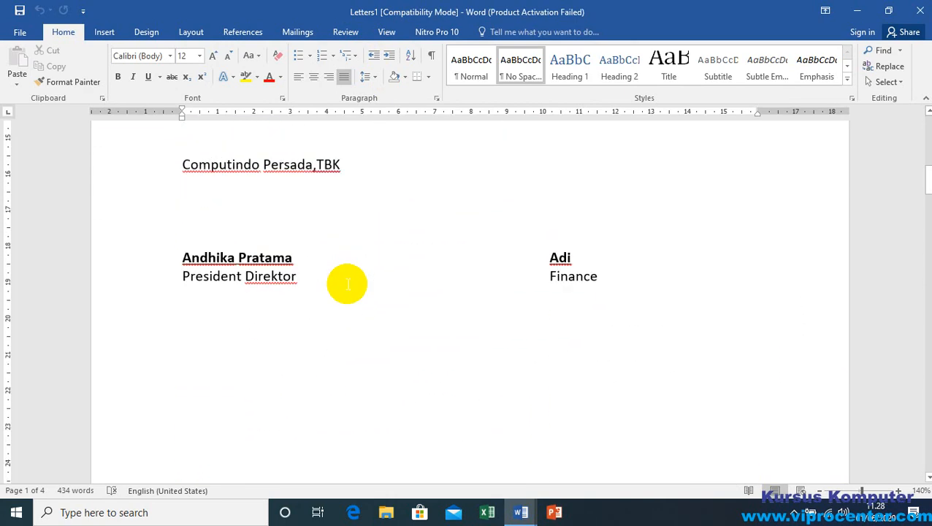
left_click(259, 300)
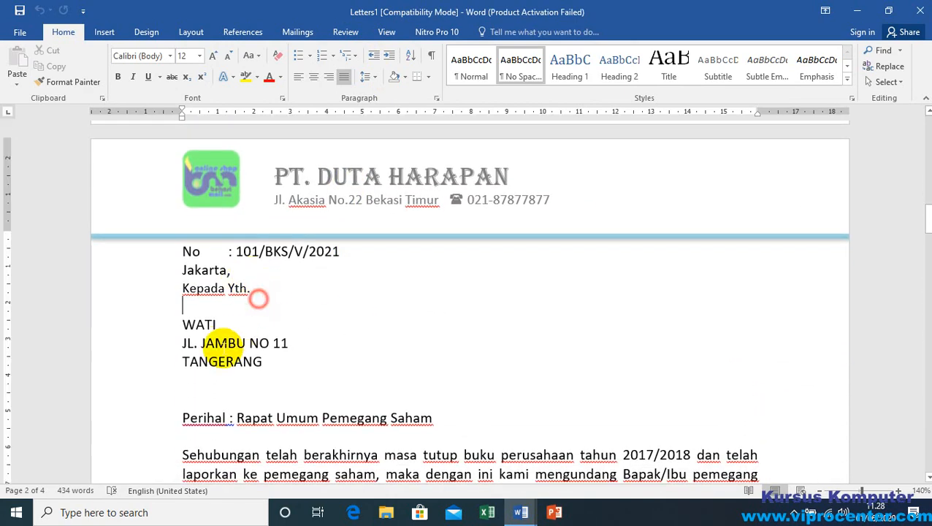
scroll(340, 323, "down", 8)
scroll(344, 321, "down", 10)
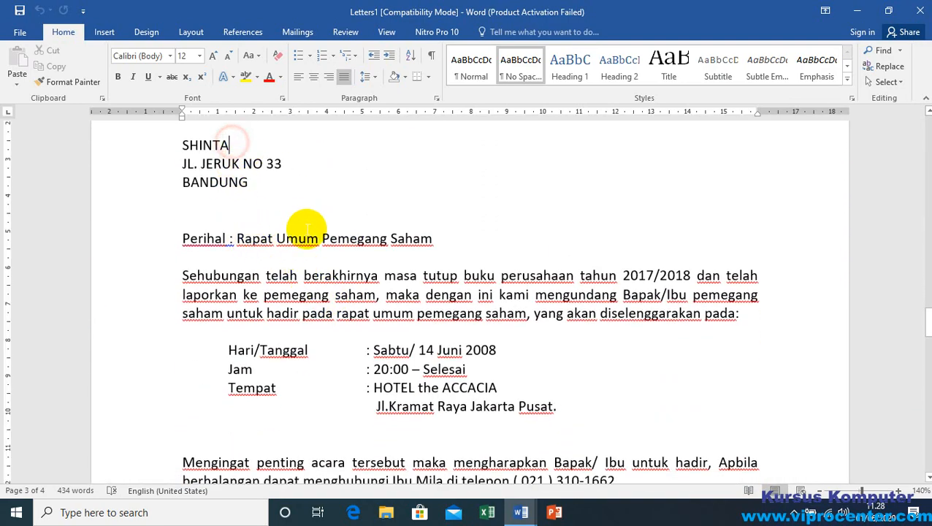
scroll(246, 250, "down", 6)
scroll(304, 255, "down", 8)
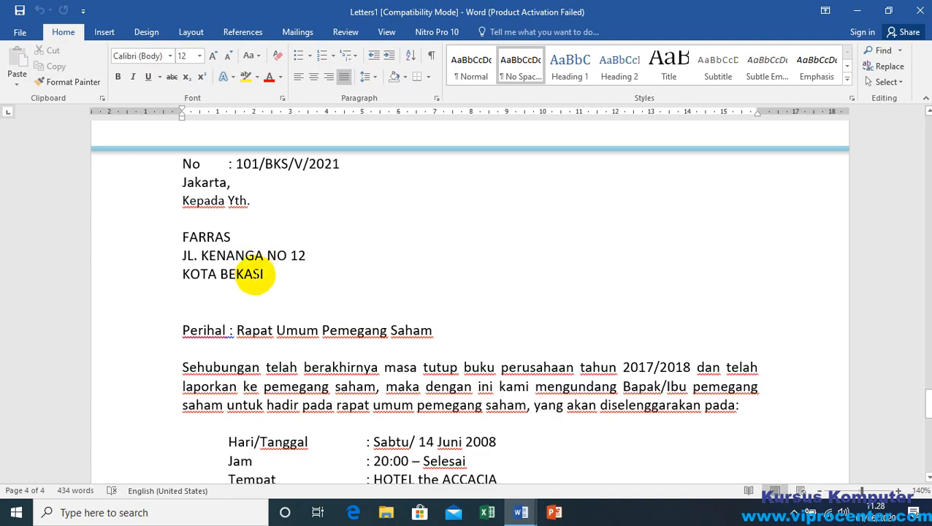
left_click(266, 274)
scroll(327, 298, "down", 10)
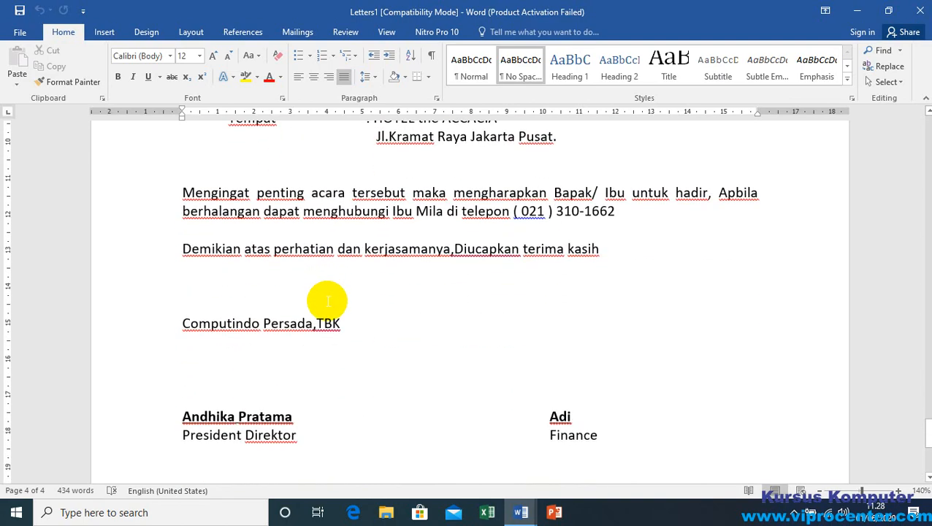
Step: Recheck the body text and signature block of the last merged letters and return to the first letter
scroll(326, 302, "up", 10)
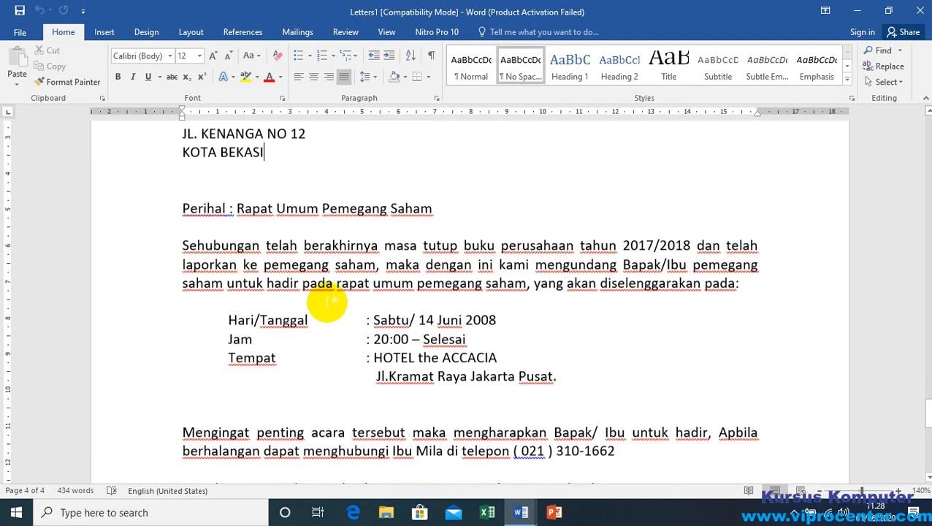
scroll(211, 478, "down", 3)
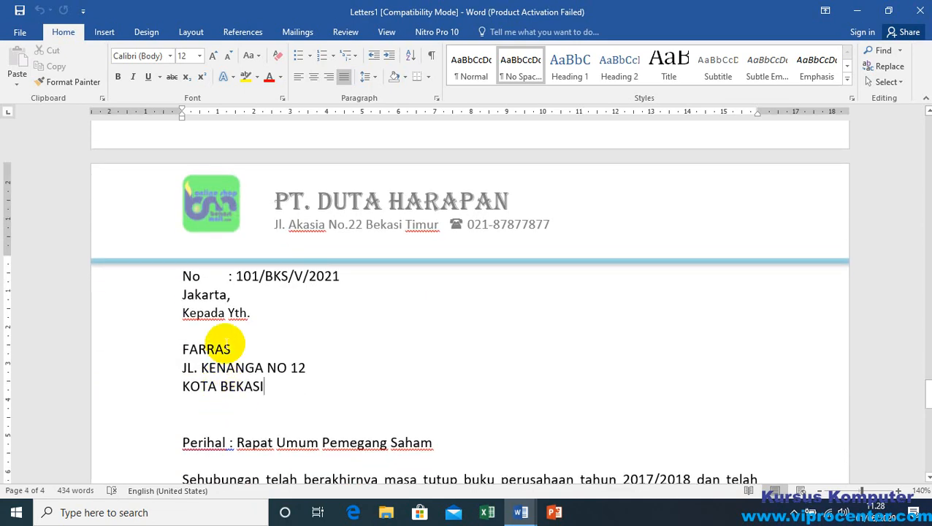
left_click(241, 351)
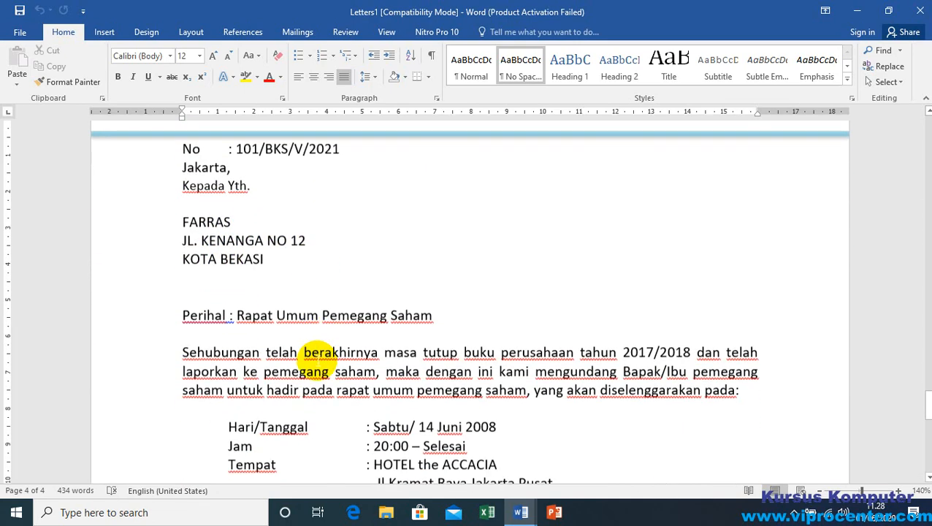
scroll(318, 358, "down", 3)
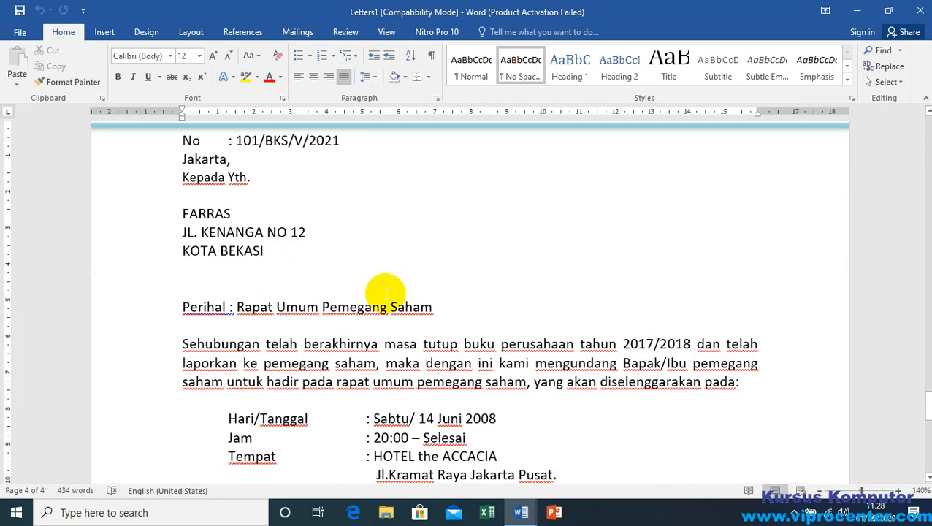
scroll(386, 291, "down", 12)
scroll(344, 303, "up", 6)
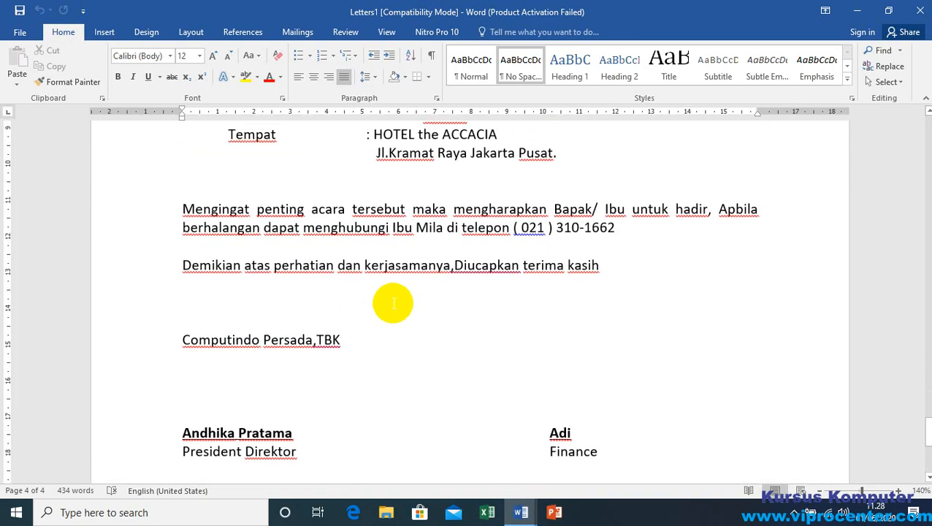
scroll(393, 304, "up", 10)
scroll(393, 303, "down", 10)
scroll(393, 303, "up", 6)
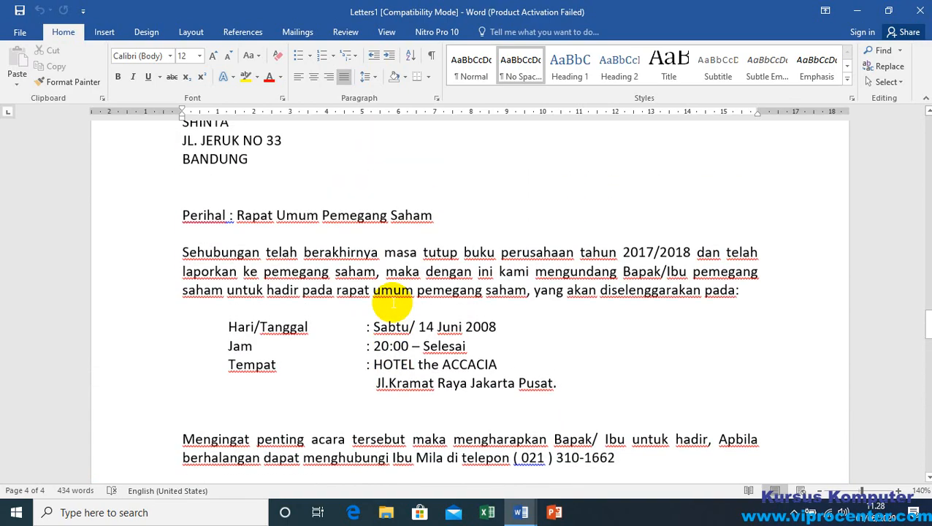
scroll(392, 305, "up", 5)
scroll(326, 337, "down", 20)
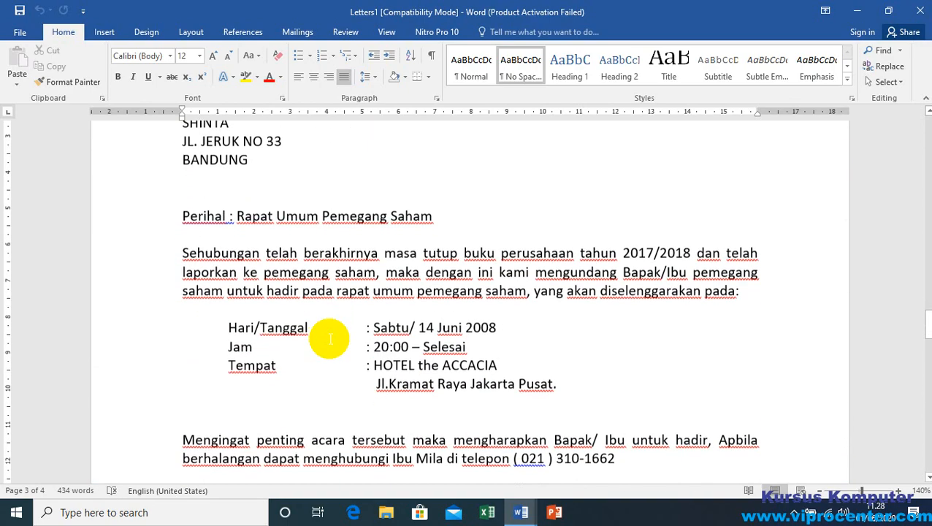
scroll(249, 299, "down", 5)
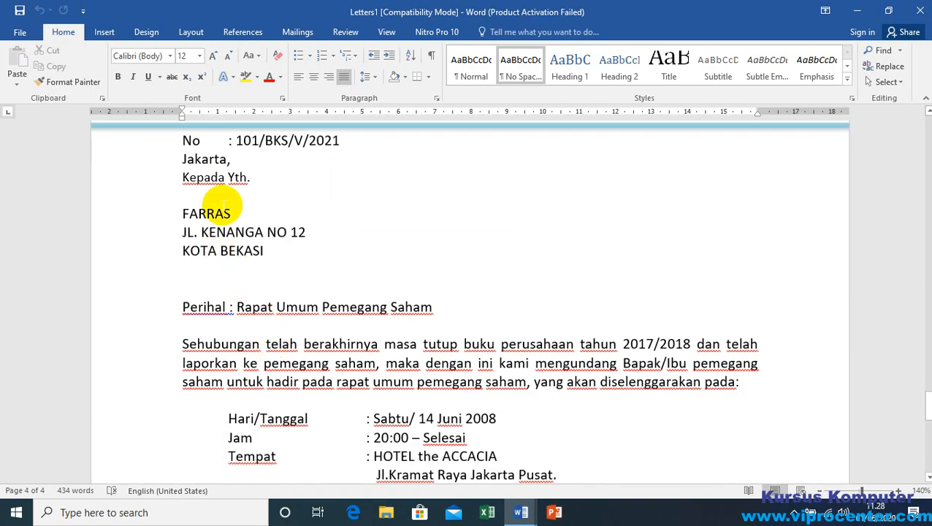
scroll(343, 329, "down", 12)
scroll(353, 334, "down", 6)
scroll(353, 334, "up", 17)
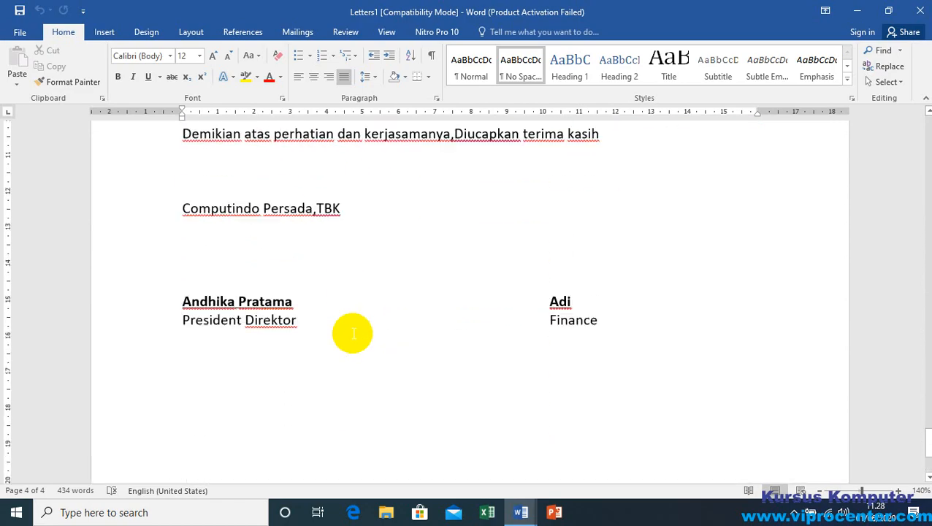
scroll(353, 325, "down", 20)
scroll(354, 324, "up", 12)
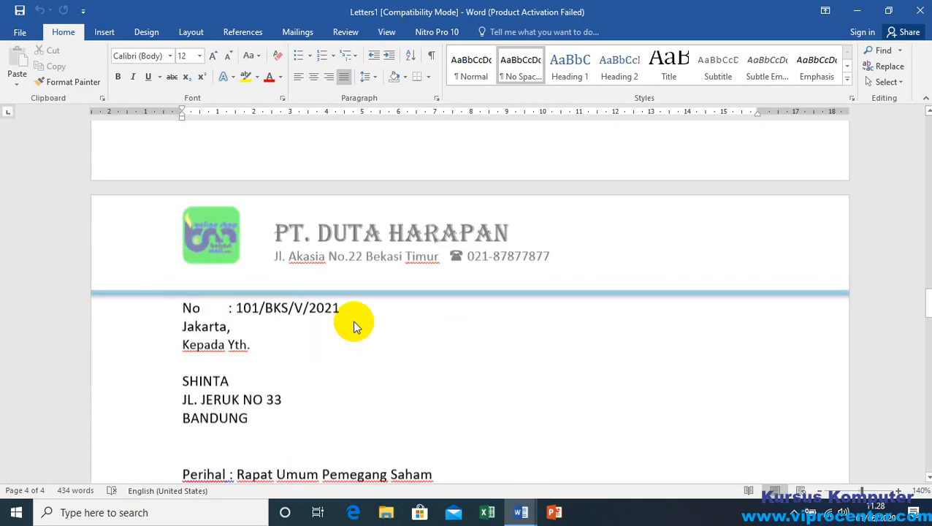
scroll(354, 325, "down", 12)
scroll(353, 329, "up", 20)
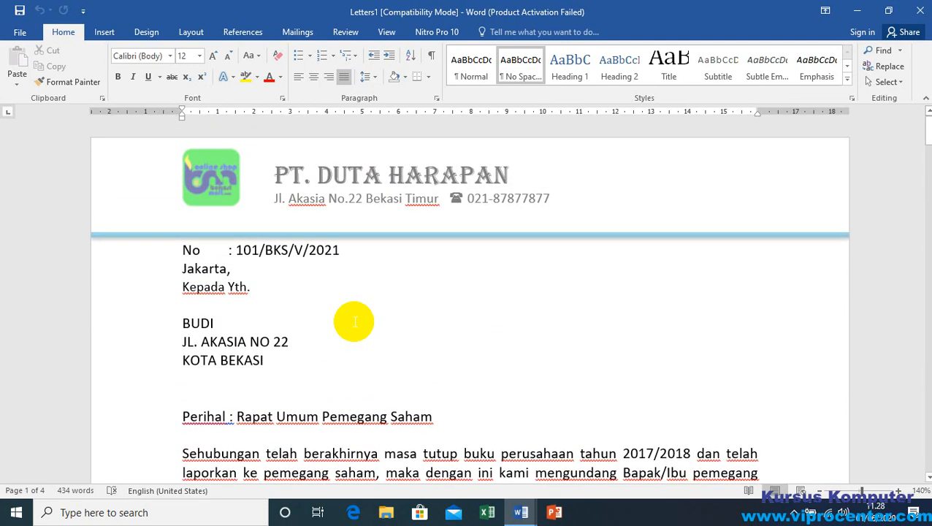
Step: Close the merged Letters1 document without saving it
left_click(245, 287)
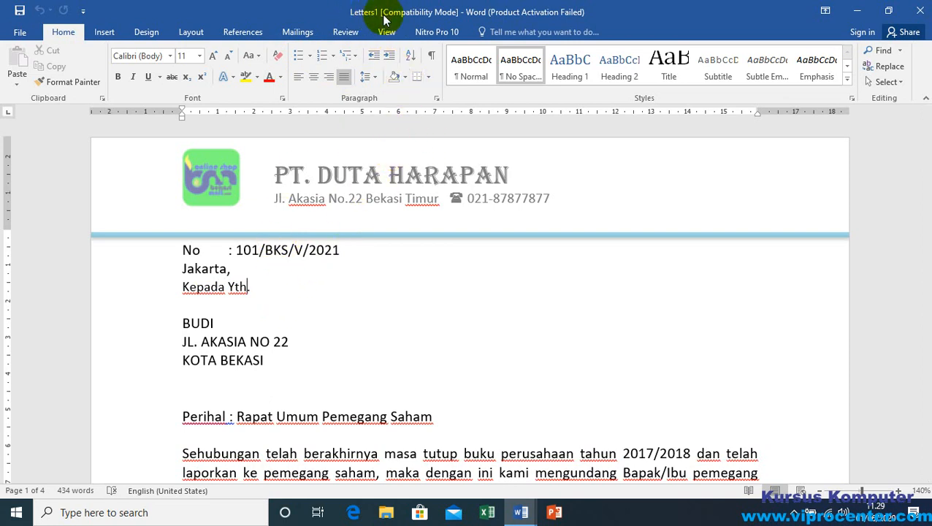
left_click(920, 14)
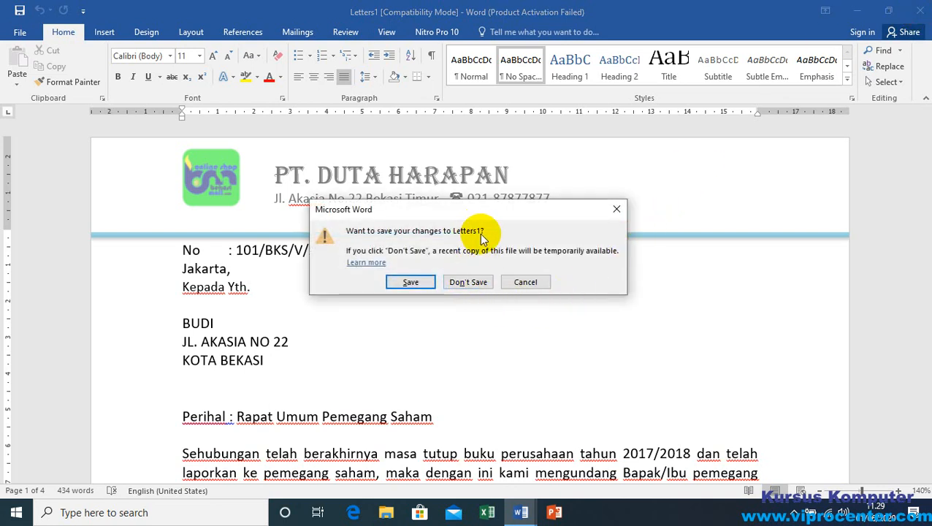
left_click(480, 287)
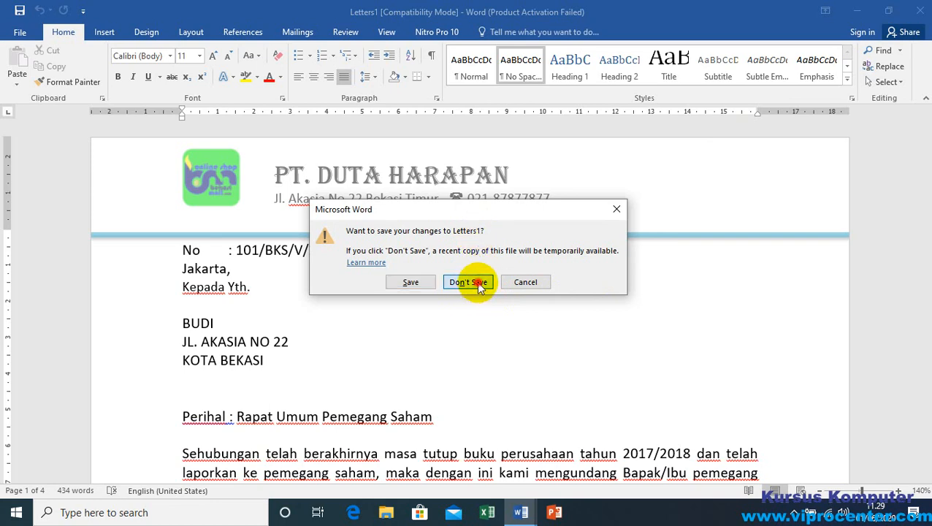
Step: Toggle the merge results preview repeatedly to compare the letter's field codes with the data of record 4, leaving the preview on
left_click(305, 301)
left_click(255, 341)
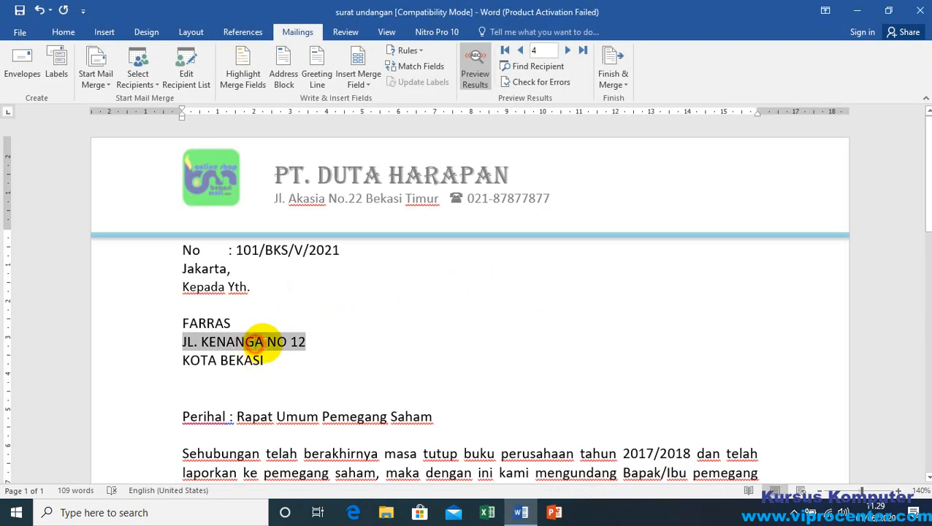
left_click(475, 75)
left_click(475, 75)
left_click(475, 76)
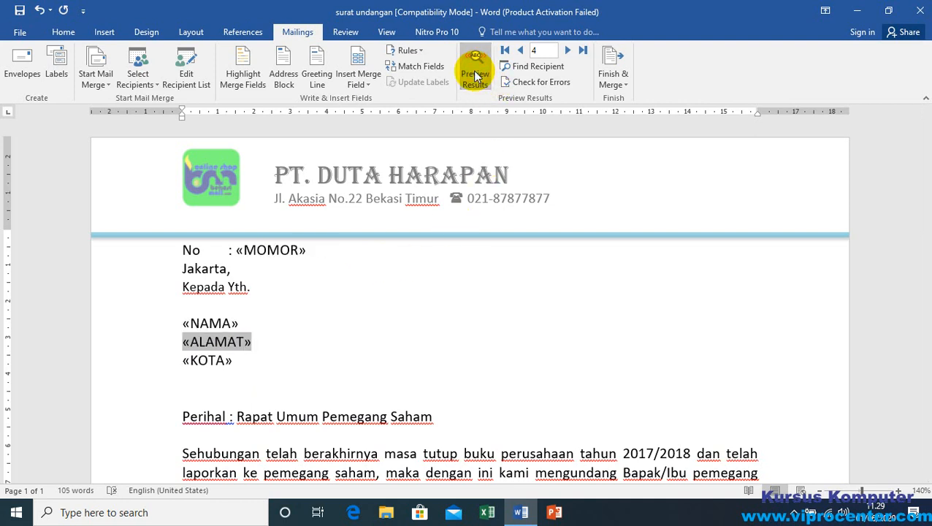
left_click(476, 75)
left_click(476, 75)
left_click(475, 75)
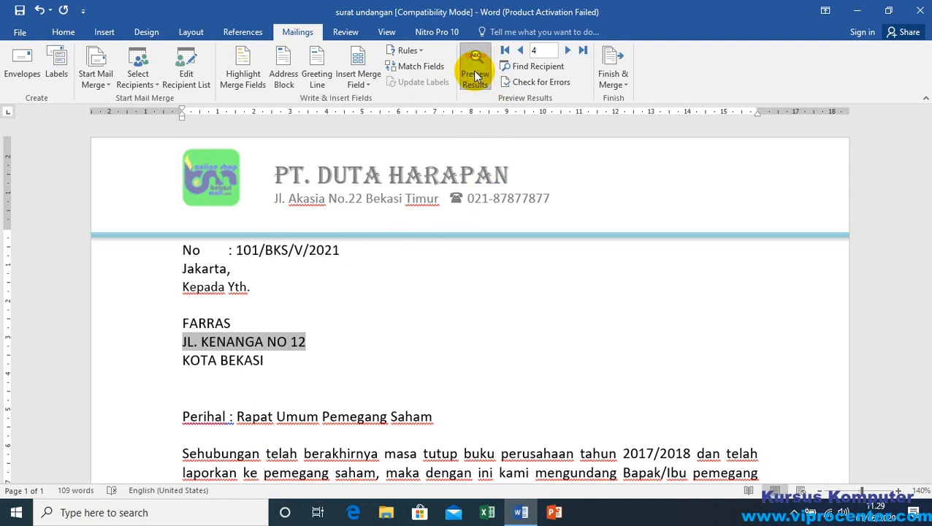
left_click(475, 75)
left_click(476, 75)
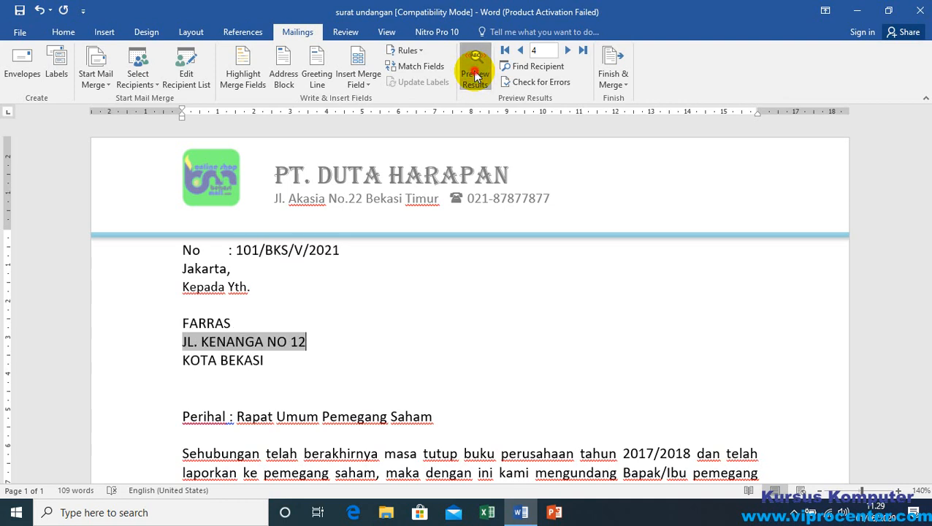
left_click(475, 75)
left_click(475, 75)
left_click(476, 75)
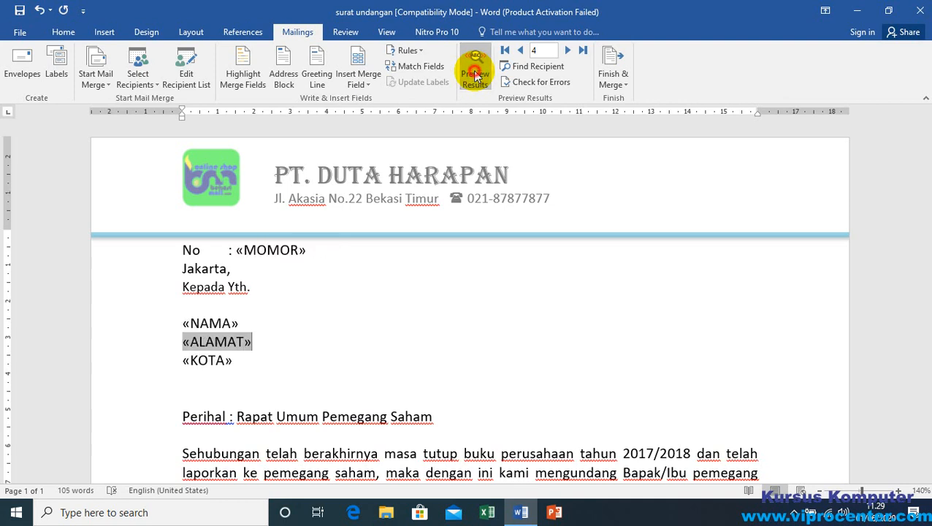
left_click(475, 75)
left_click(339, 343)
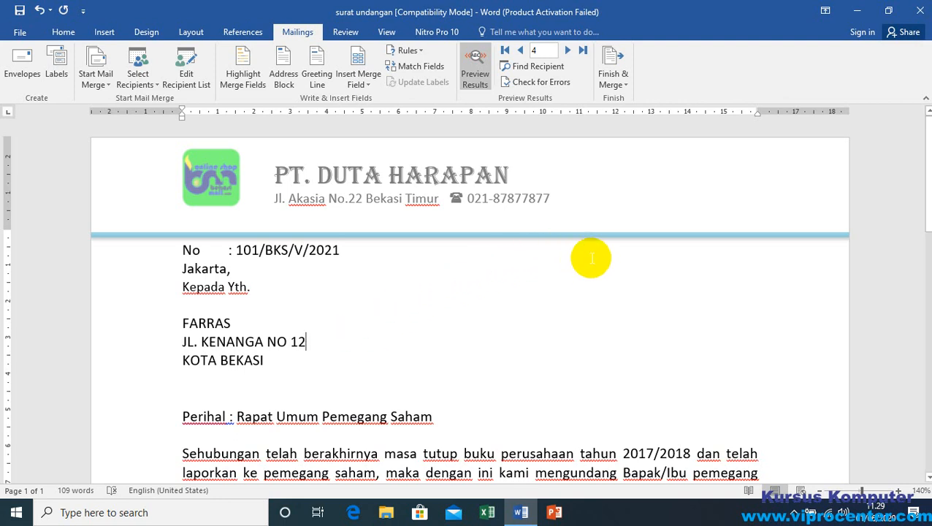
left_click(310, 341)
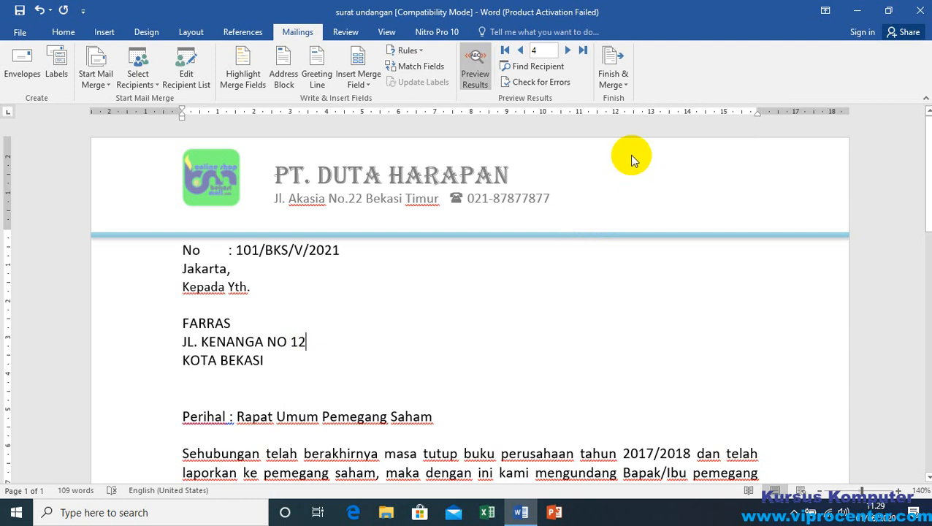
Step: Start merging the letters to the printer and try the current-record option and a record range from 2 to 3
left_click(624, 87)
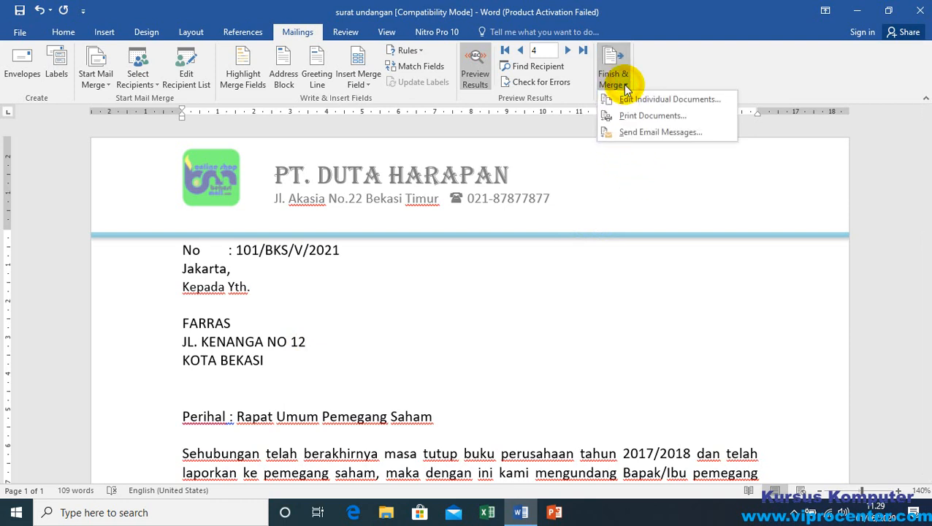
left_click(680, 120)
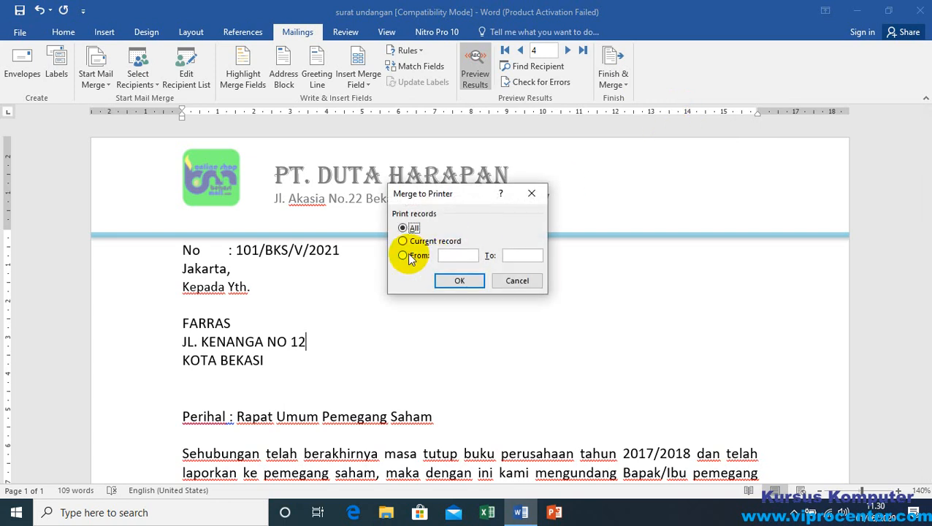
left_click(461, 282)
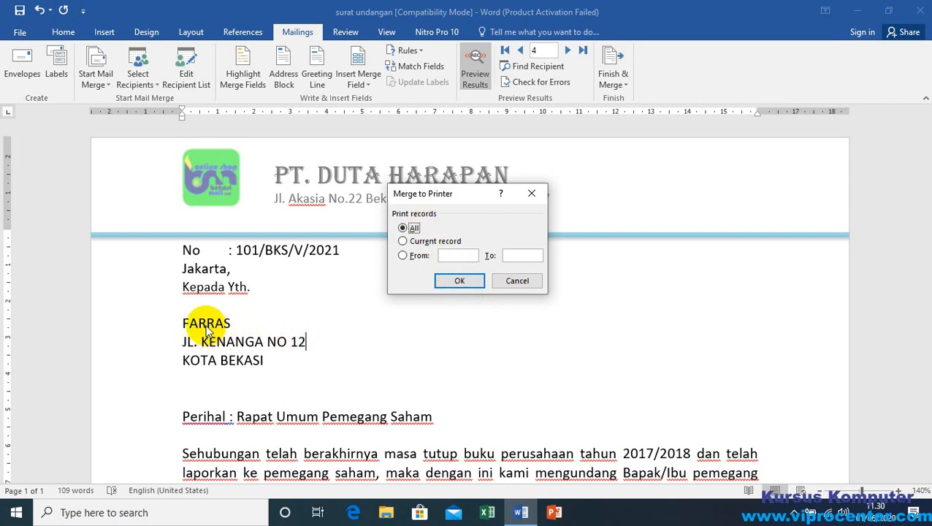
left_click(405, 241)
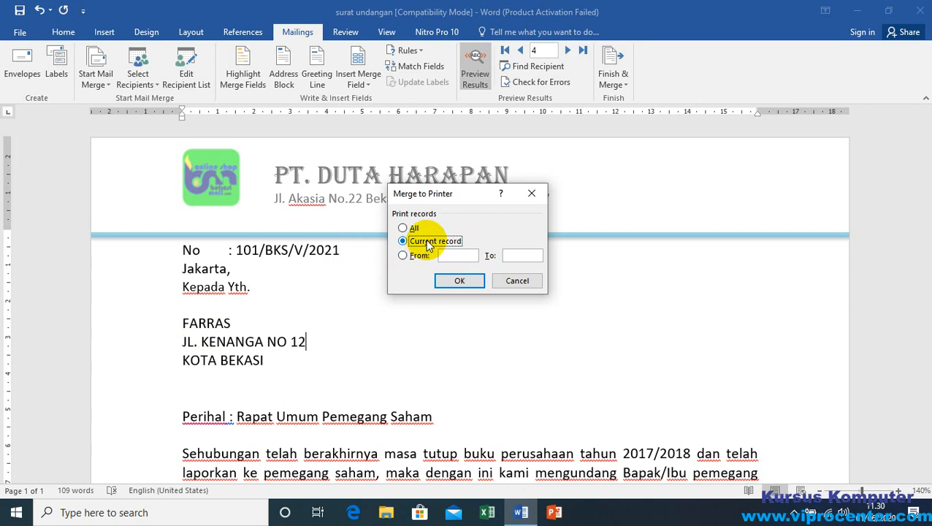
left_click(415, 257)
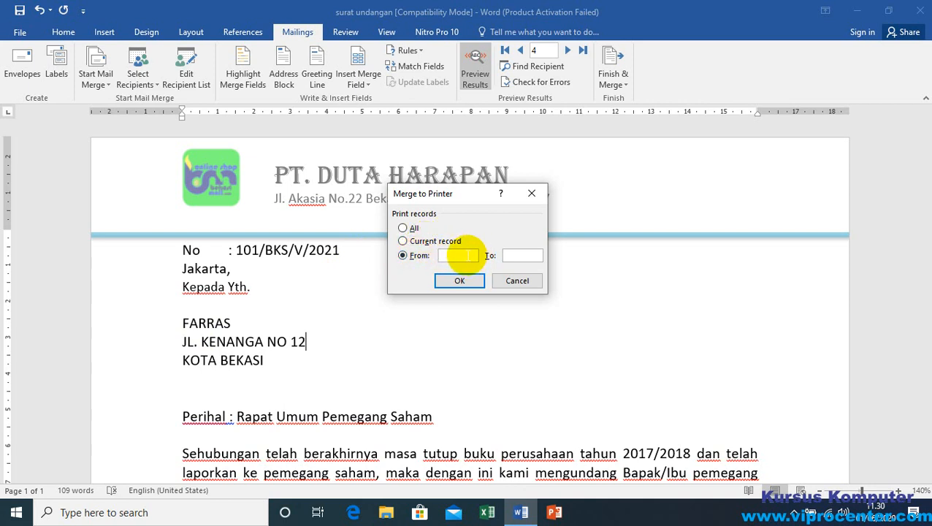
left_click(516, 252)
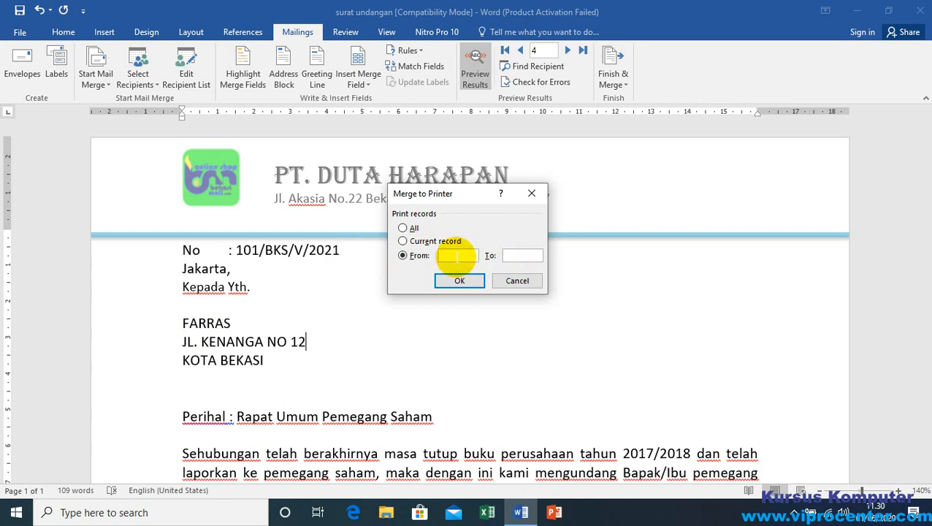
left_click(457, 256)
type("2")
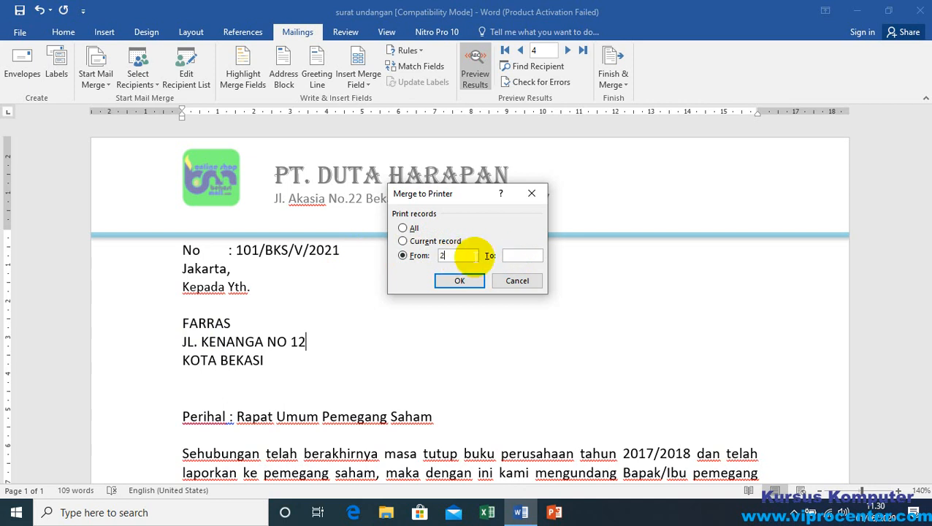
left_click(531, 256)
type("3")
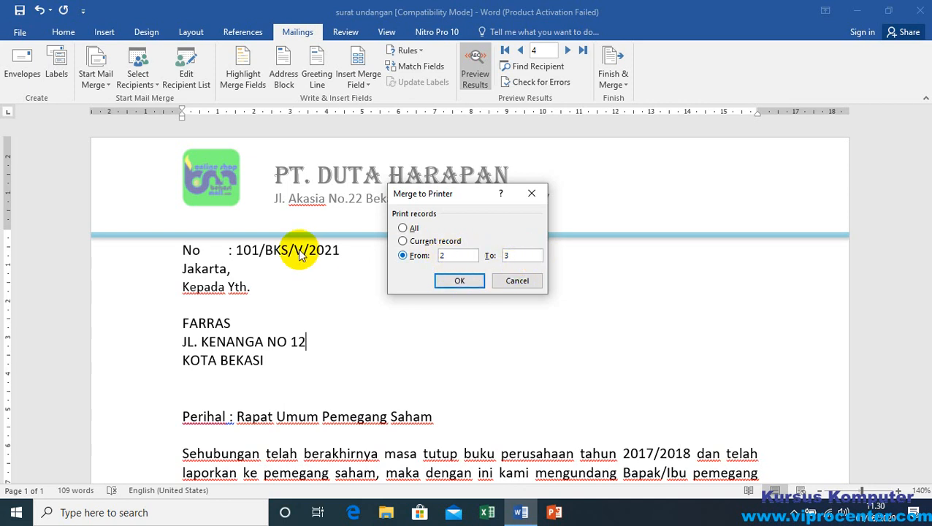
Step: Switch the printer merge to all records, check the print settings with EPSON L210 Series and all pages, and cancel printing
left_click(402, 228)
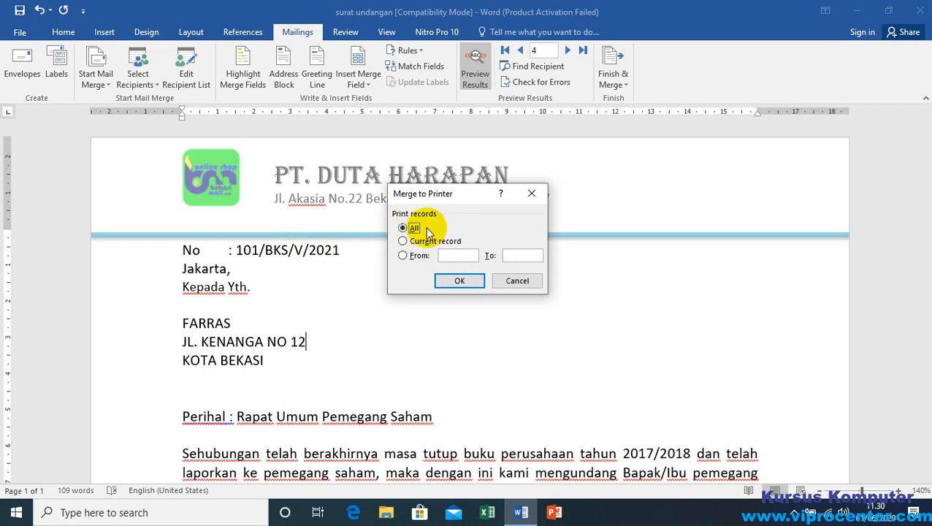
left_click(459, 282)
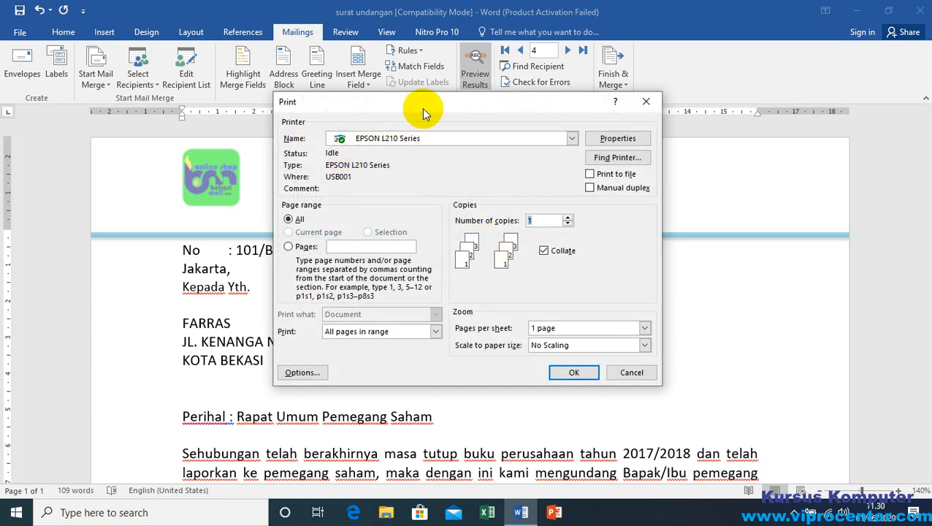
left_click_drag(422, 106, 402, 139)
left_click(353, 180)
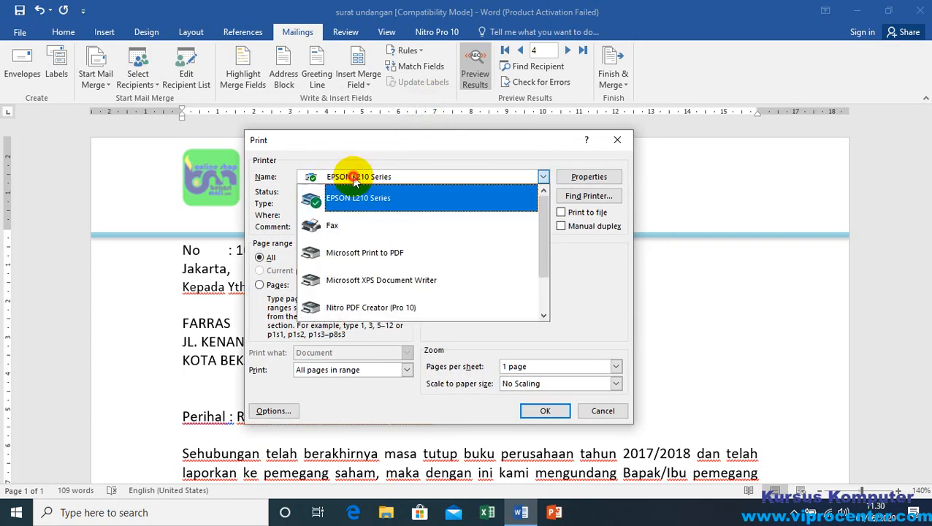
left_click(350, 179)
left_click(350, 179)
left_click(370, 205)
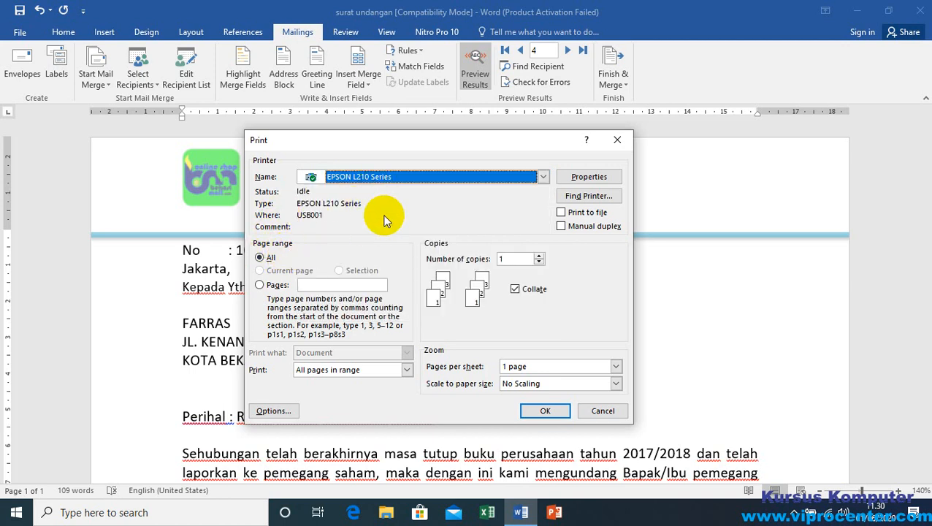
left_click(266, 260)
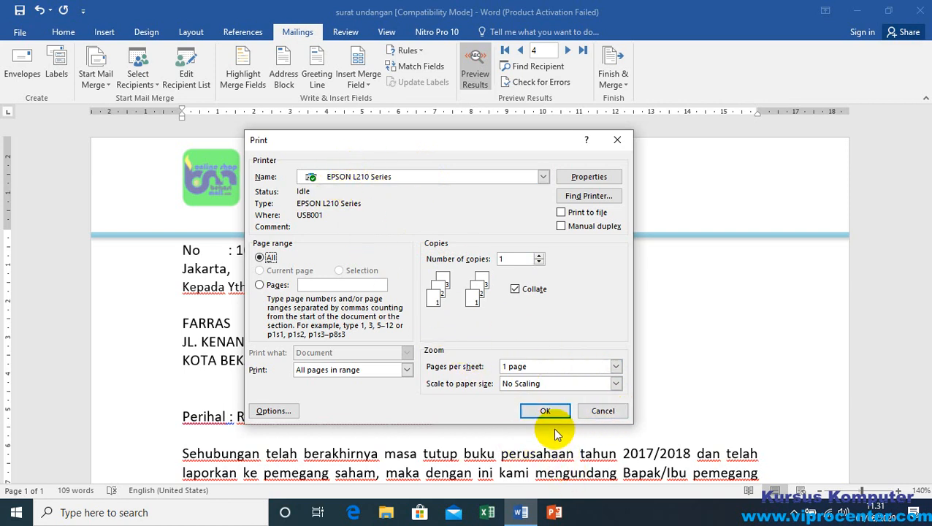
left_click(604, 412)
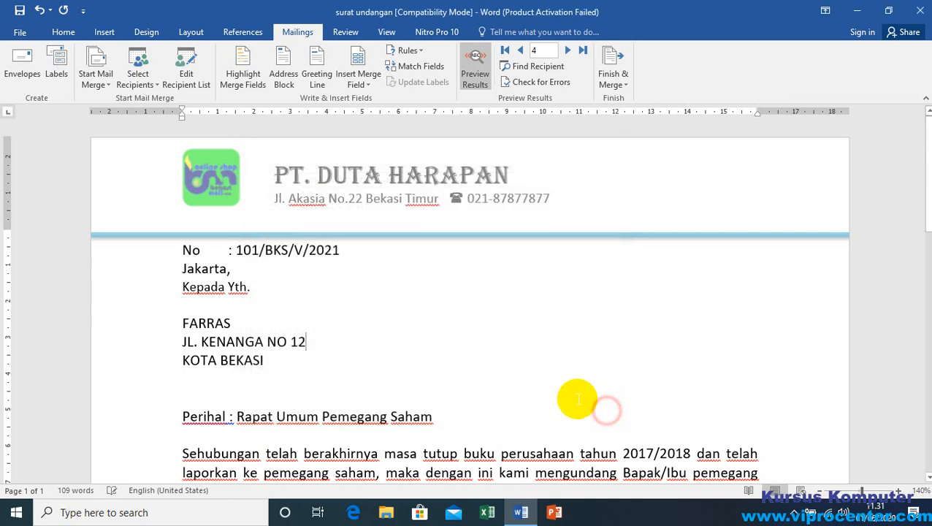
Step: Check the print preview of the letter for record 4 and return to the document
double_click(198, 321)
left_click(253, 319)
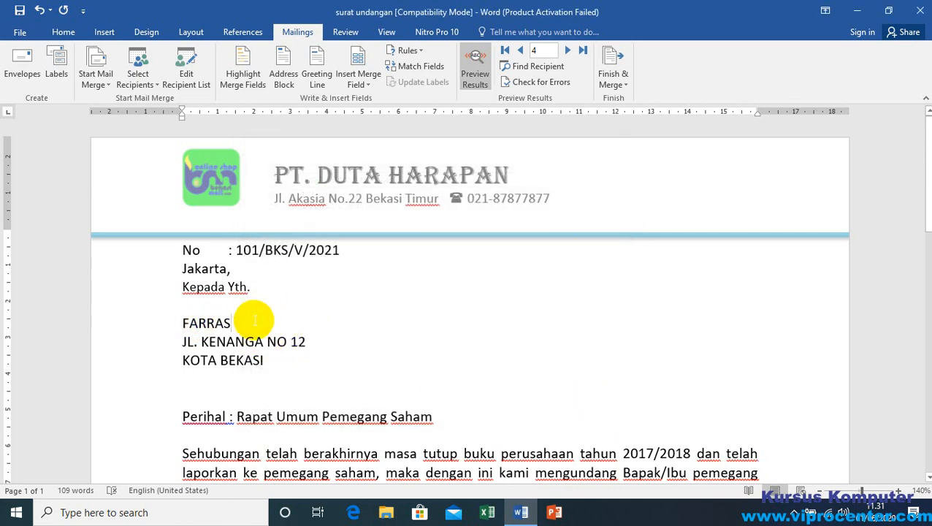
left_click(20, 33)
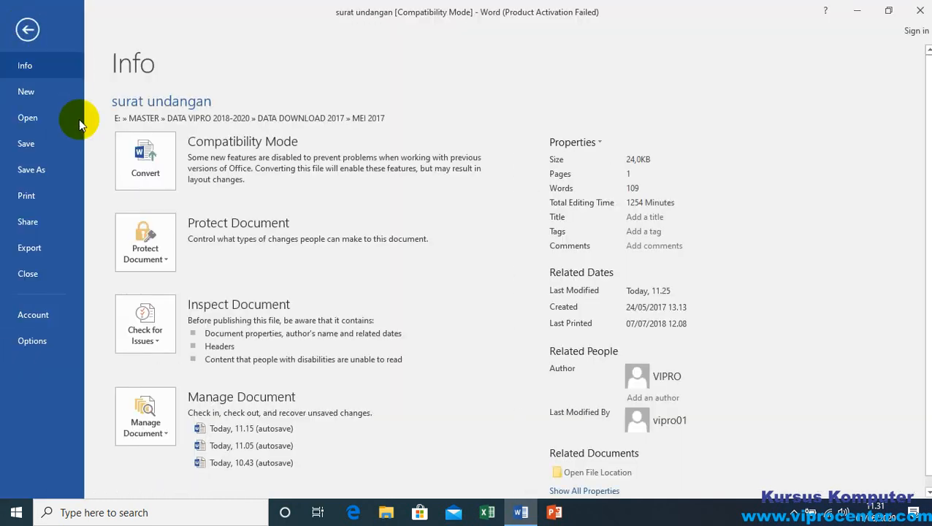
left_click(27, 196)
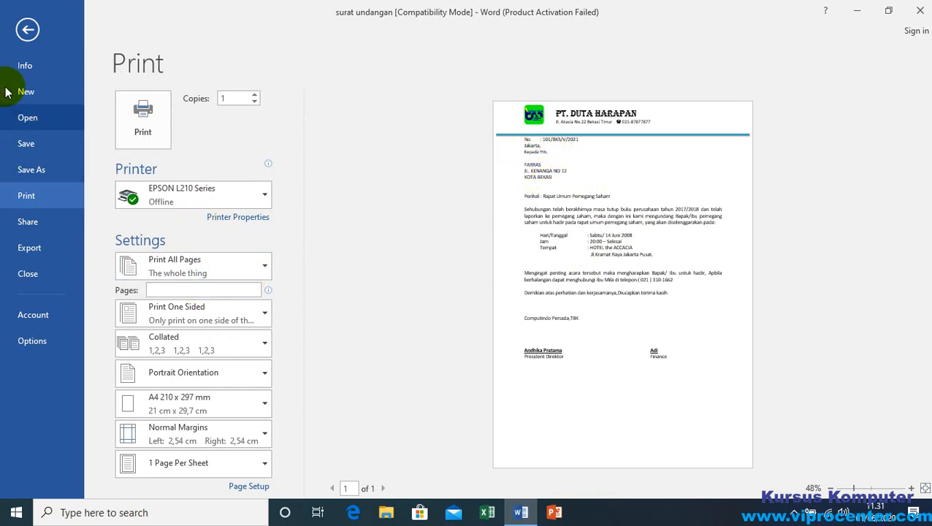
left_click(28, 31)
left_click(278, 287)
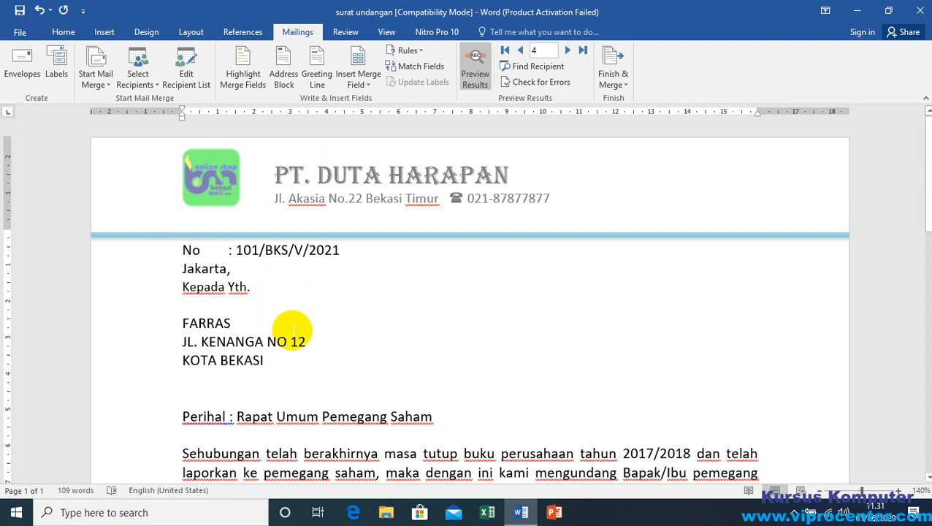
left_click(618, 82)
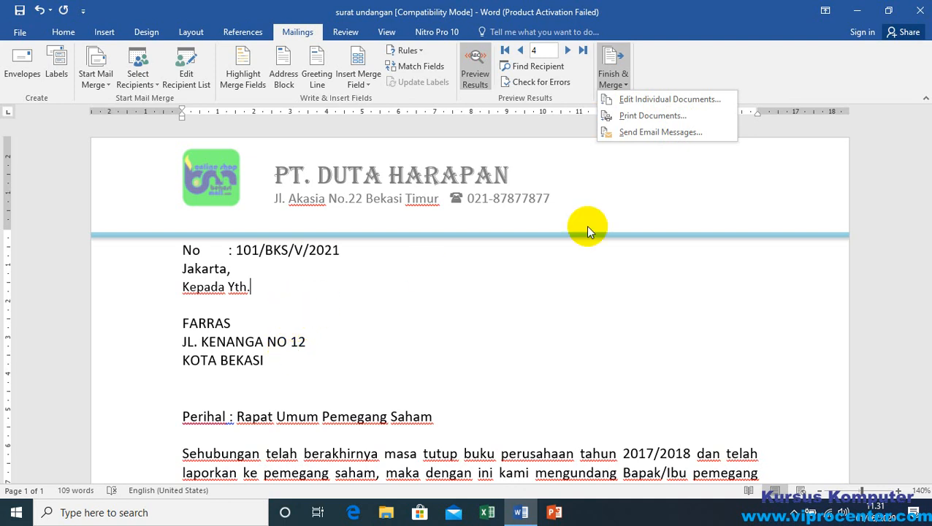
left_click(264, 298)
left_click(276, 341)
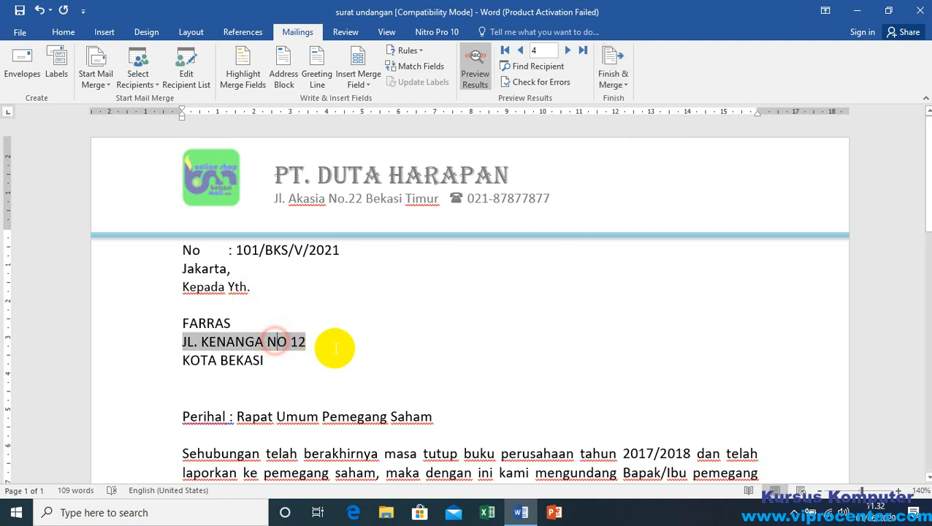
Step: Find the recipient of record 3 by searching all fields for the recipient's first name, and close the search
left_click(532, 67)
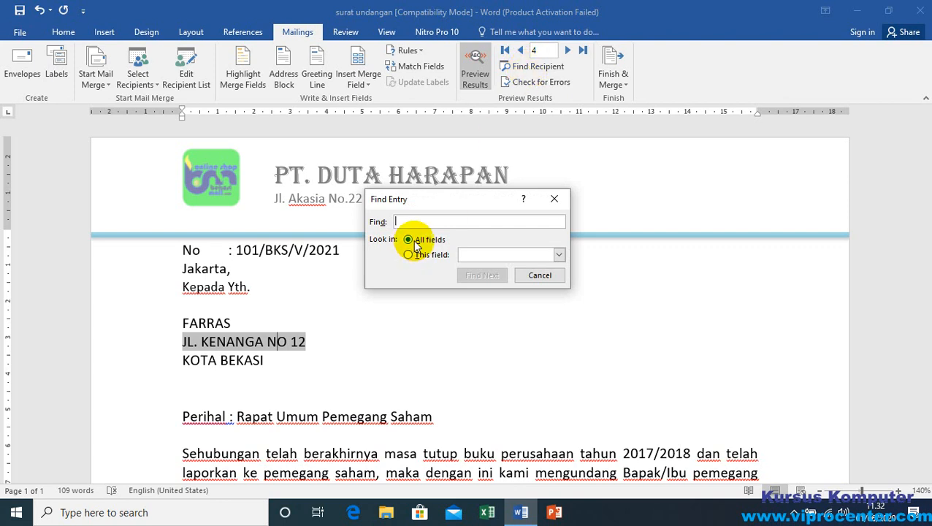
type("s")
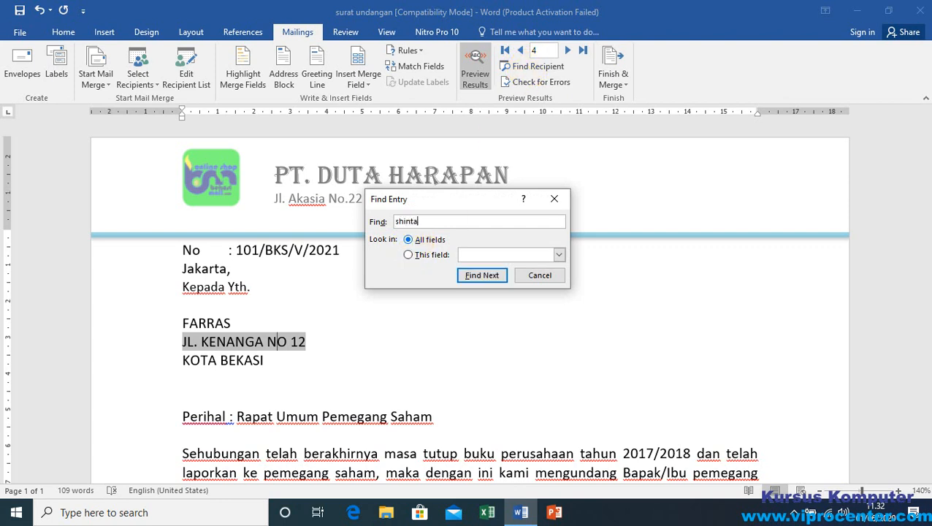
type("hinta")
key("Return")
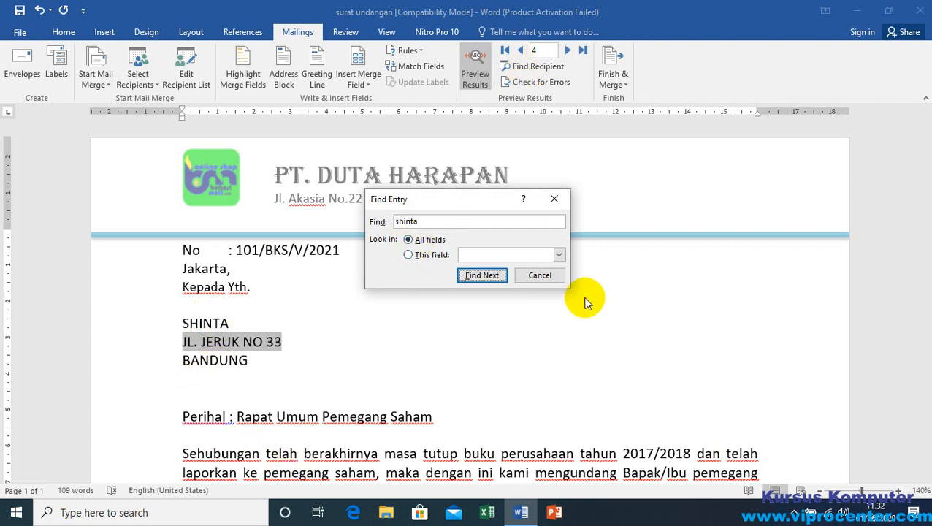
left_click(548, 276)
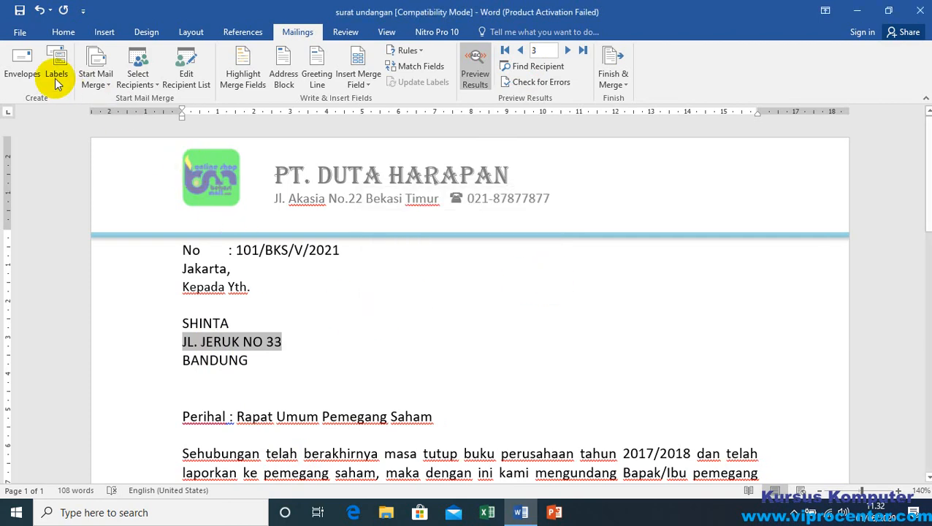
Step: Check the print preview of the letter for record 3 and return to the document
left_click(20, 32)
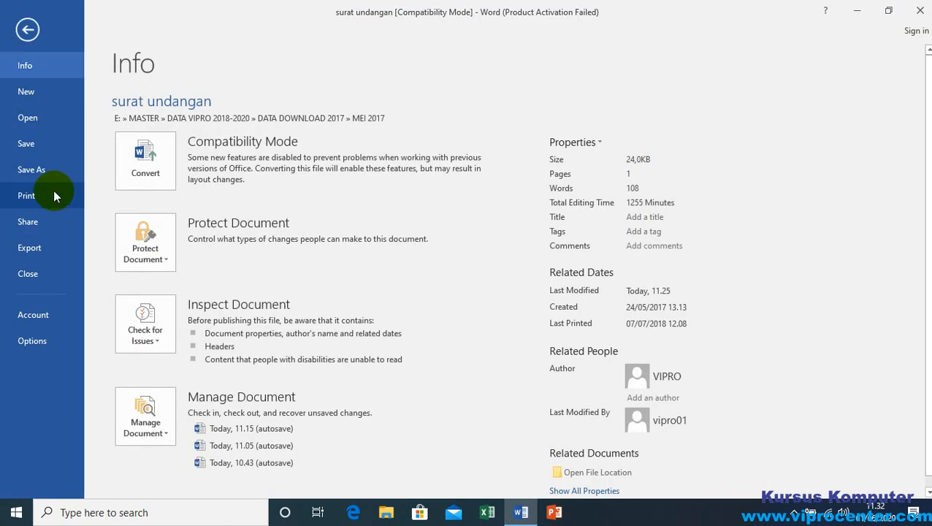
left_click(40, 205)
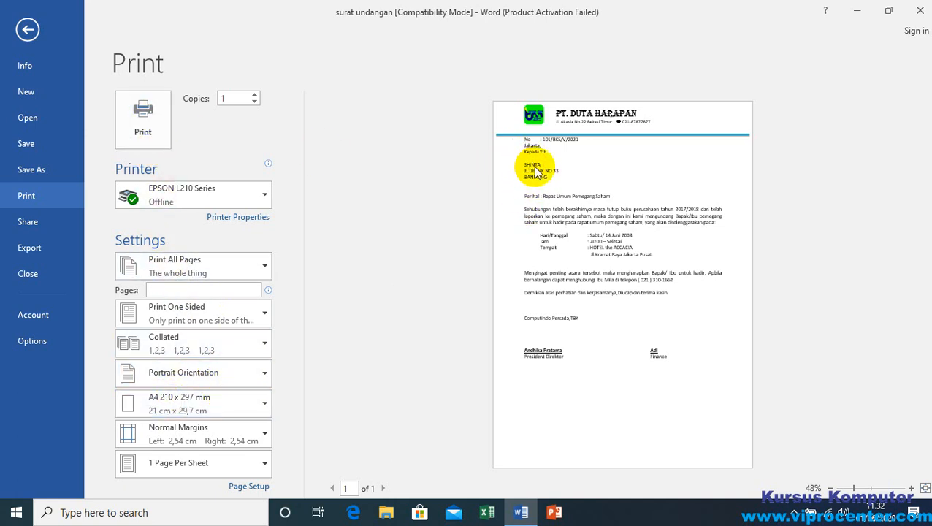
left_click(28, 29)
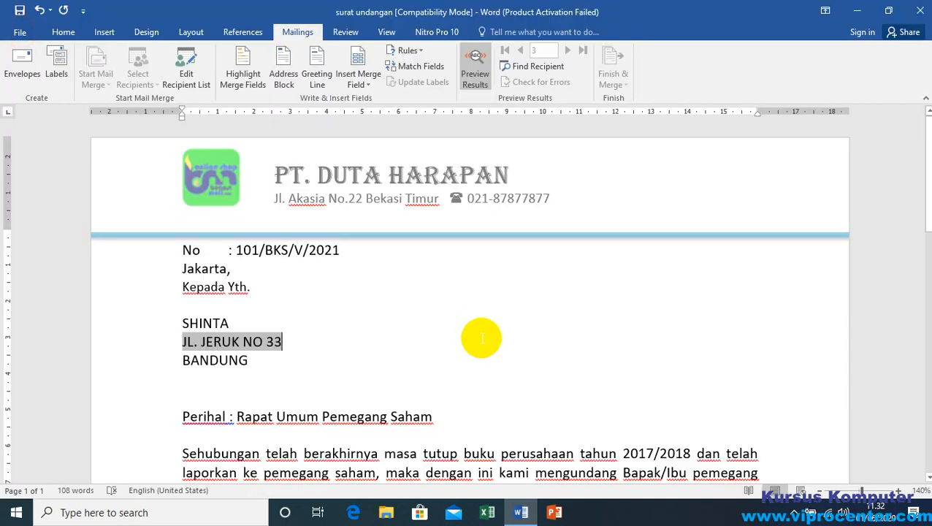
left_click(241, 322)
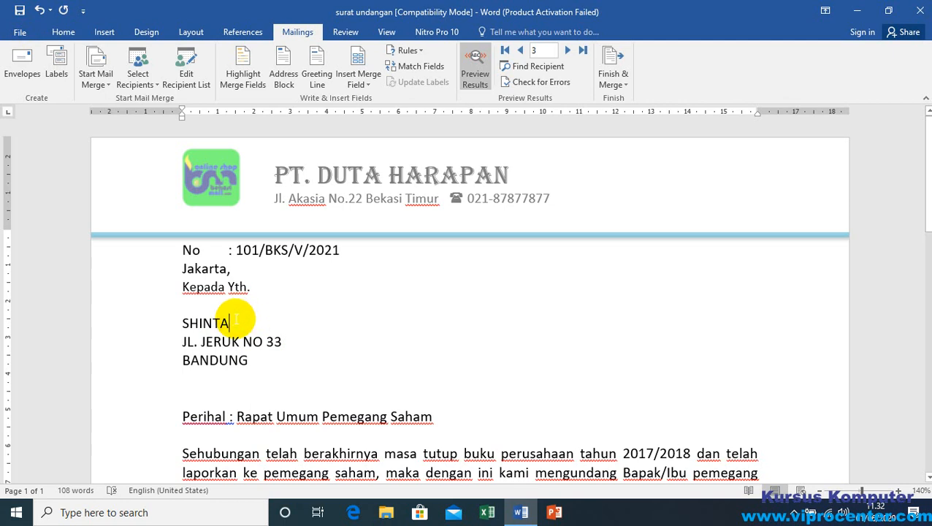
Step: Find the recipient of record 1 by searching all fields for the recipient's first name, and close the search
left_click(536, 68)
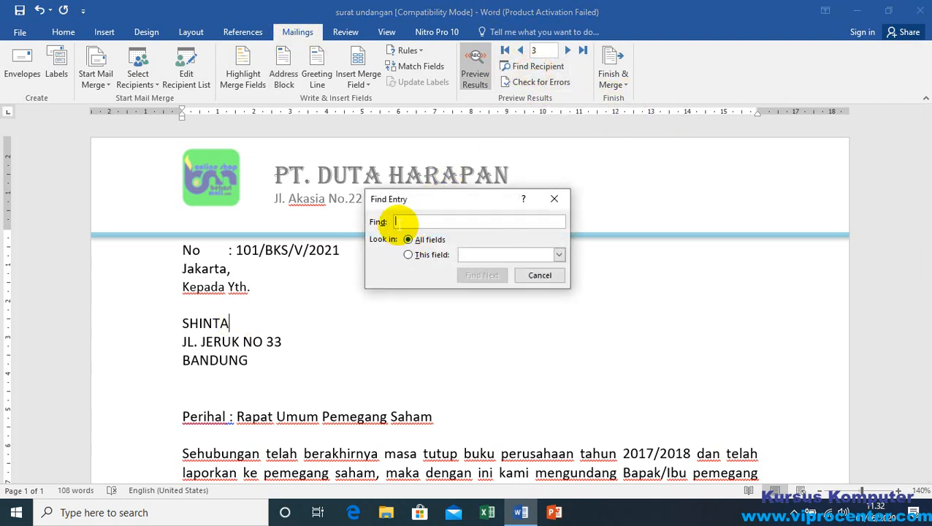
type("budi")
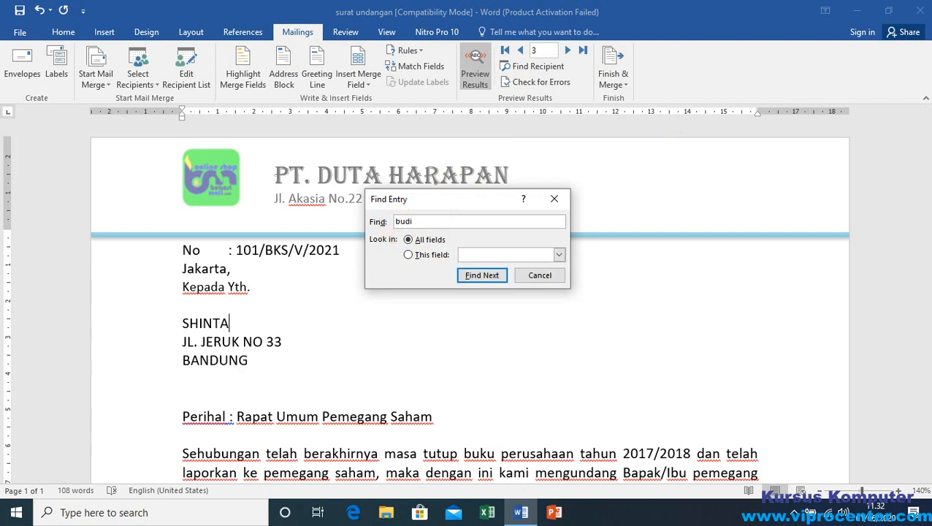
left_click(480, 276)
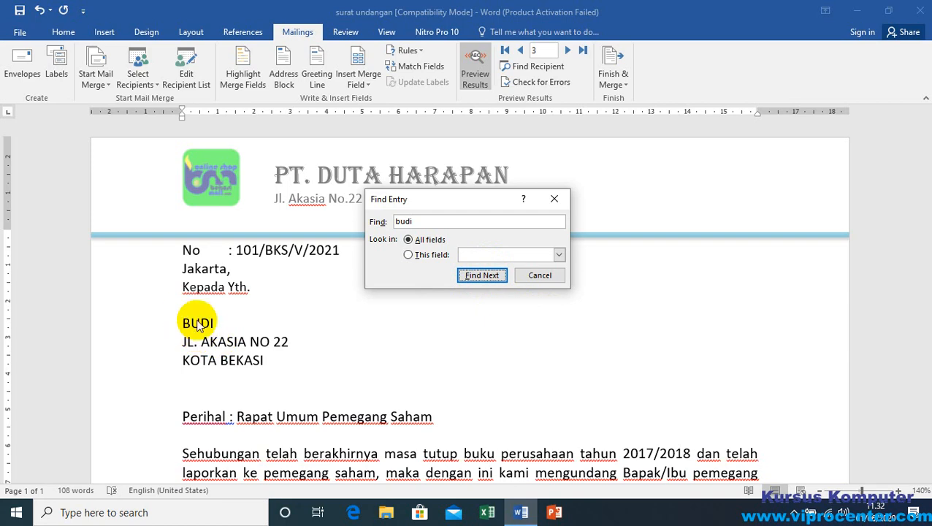
left_click(555, 199)
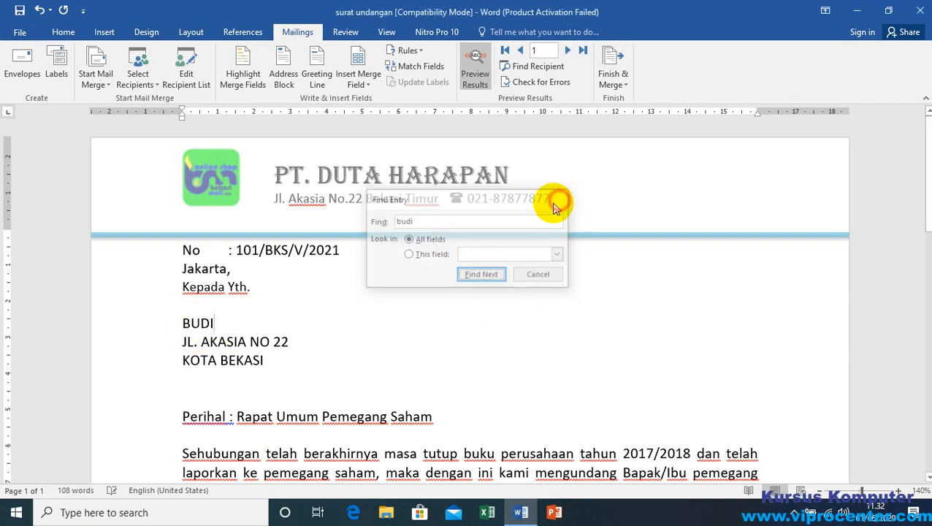
left_click(257, 338)
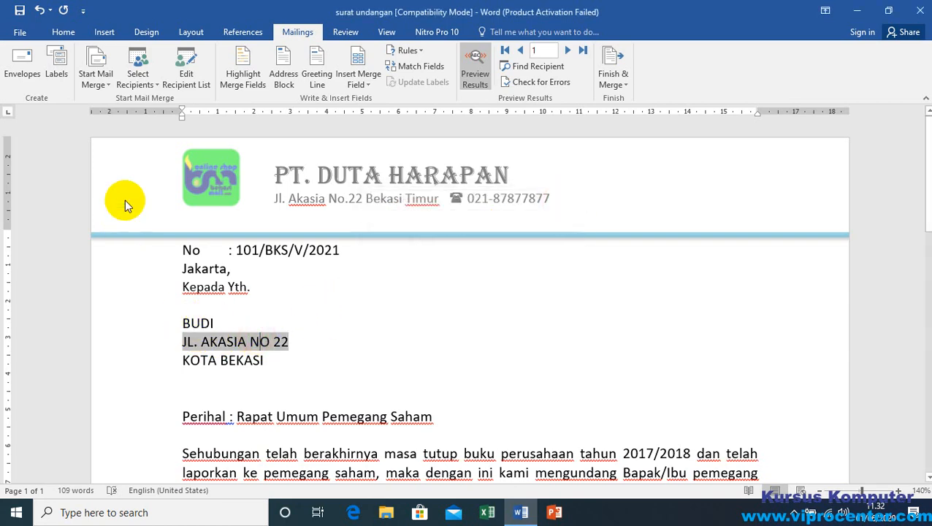
Step: Check the print preview of the letter for record 1 and leave it without printing
left_click(19, 32)
left_click(22, 195)
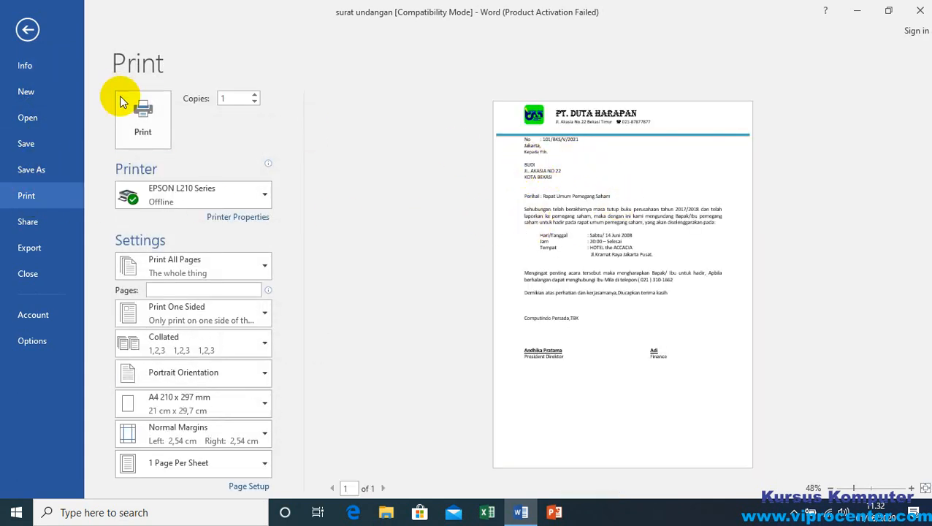
left_click(27, 29)
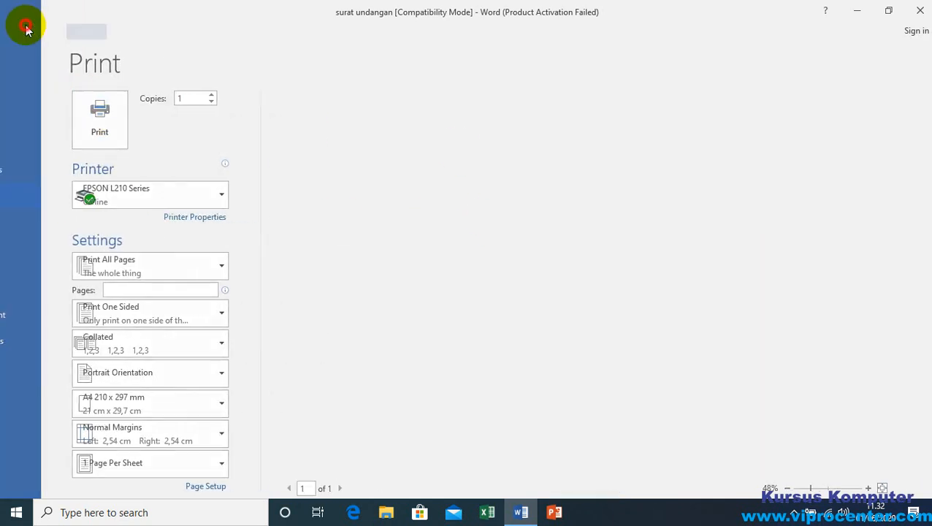
Step: Start merging the letters to the printer, check the print settings, and cancel without printing
left_click(271, 325)
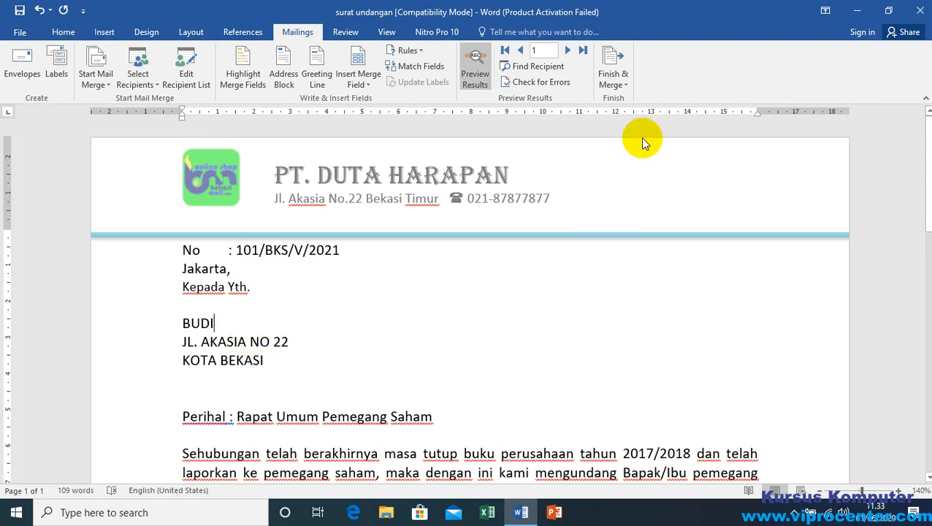
left_click(615, 82)
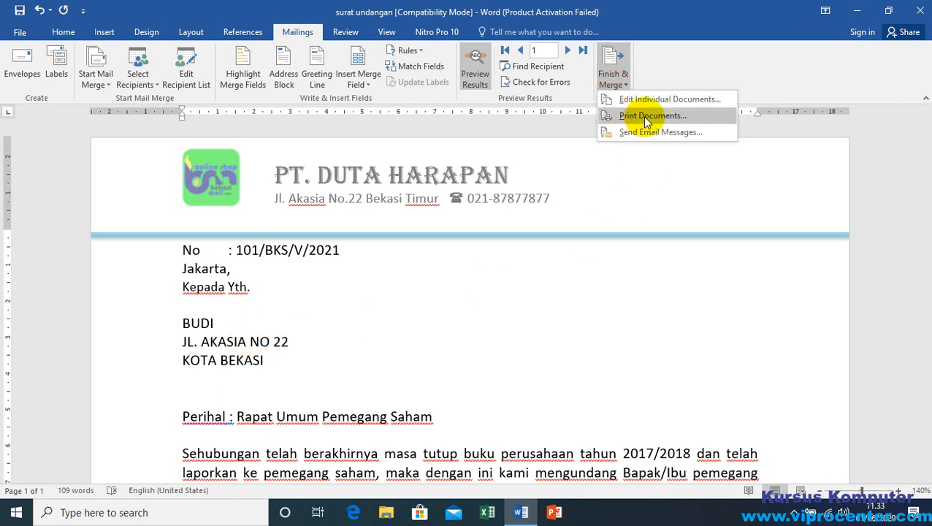
left_click(638, 117)
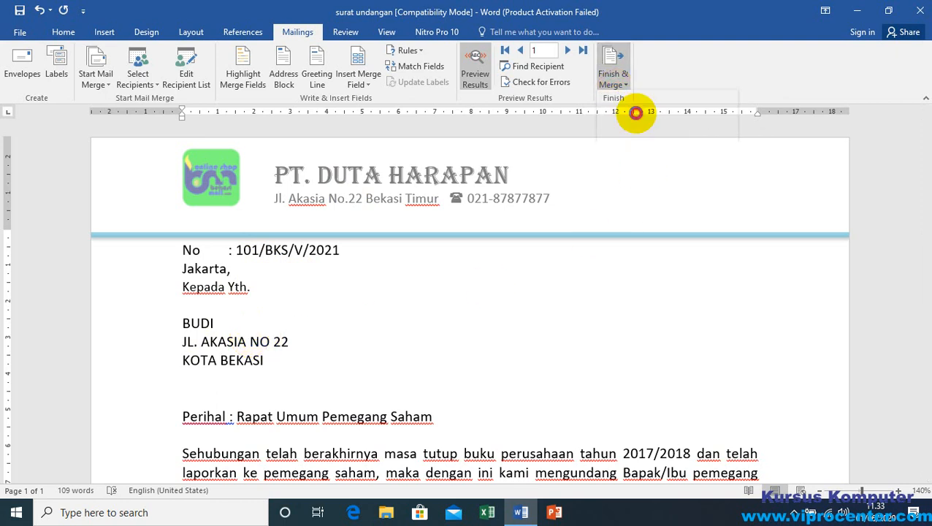
left_click(462, 281)
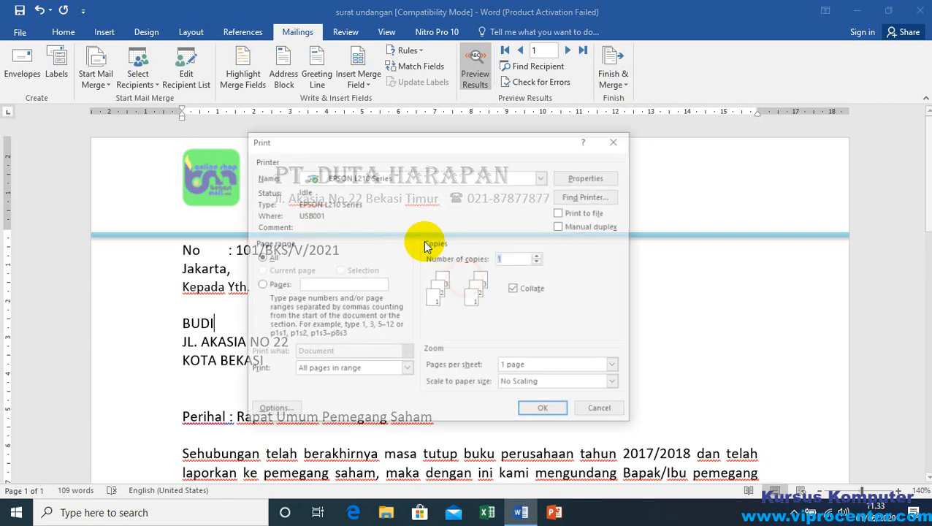
left_click(602, 412)
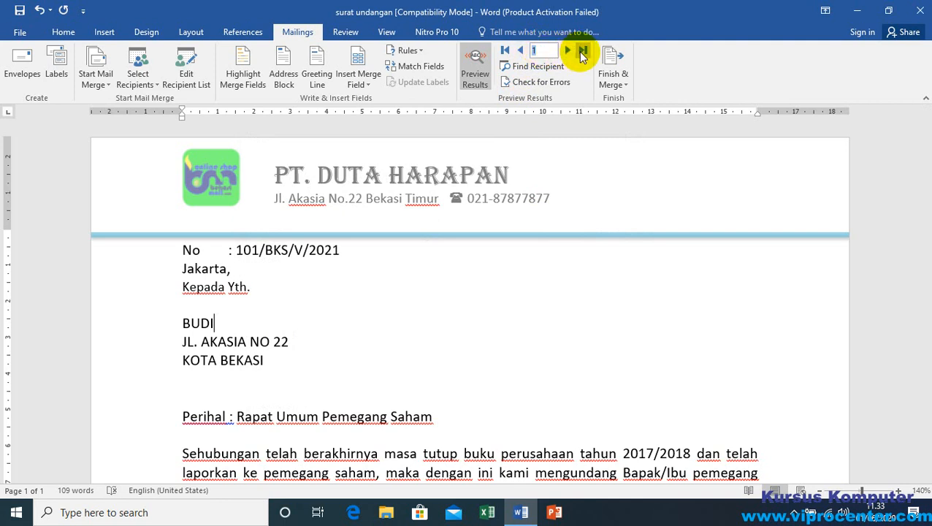
Step: Preview the last merge record and examine the recipient's name, address and city in the letter
left_click(583, 50)
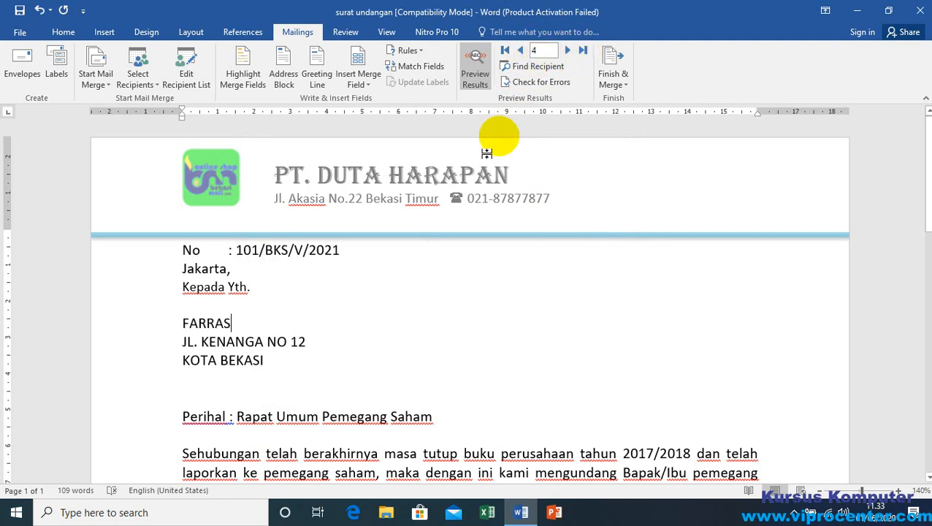
left_click(202, 325)
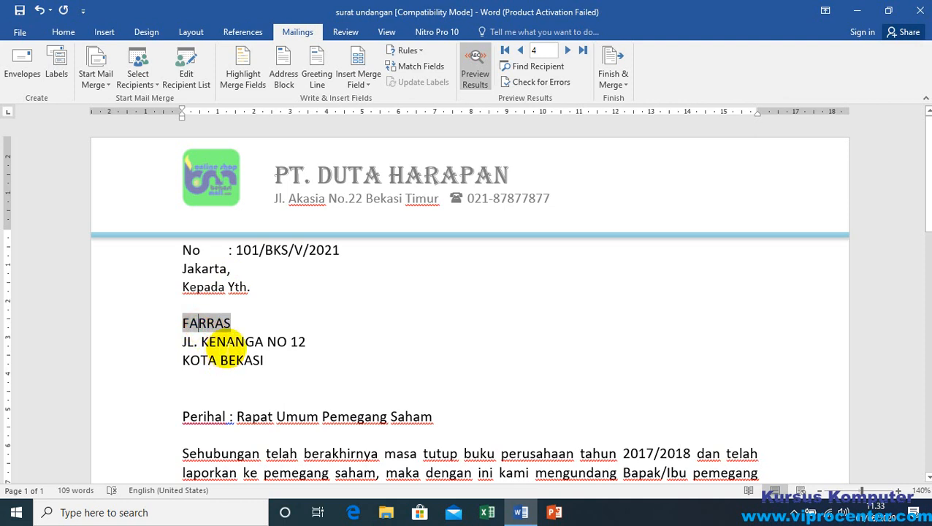
left_click(225, 343)
left_click(230, 363)
left_click(303, 362)
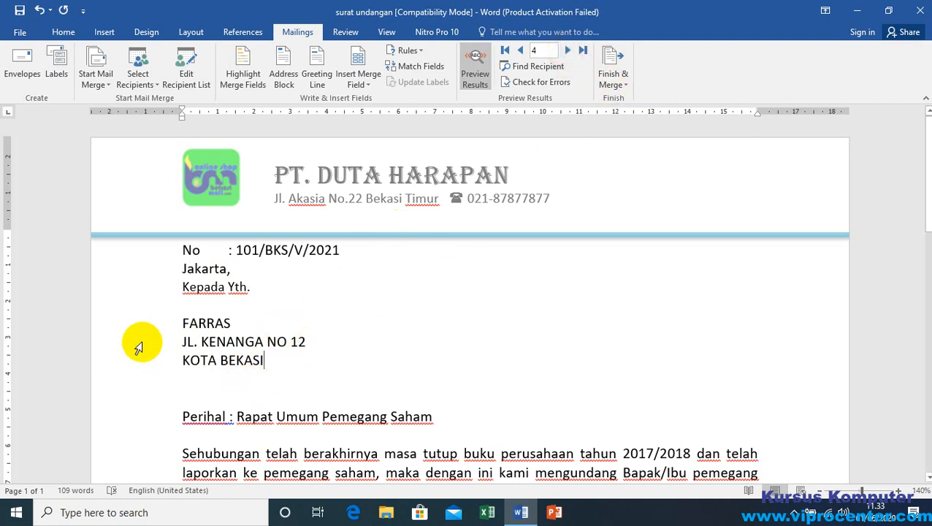
left_click(286, 362)
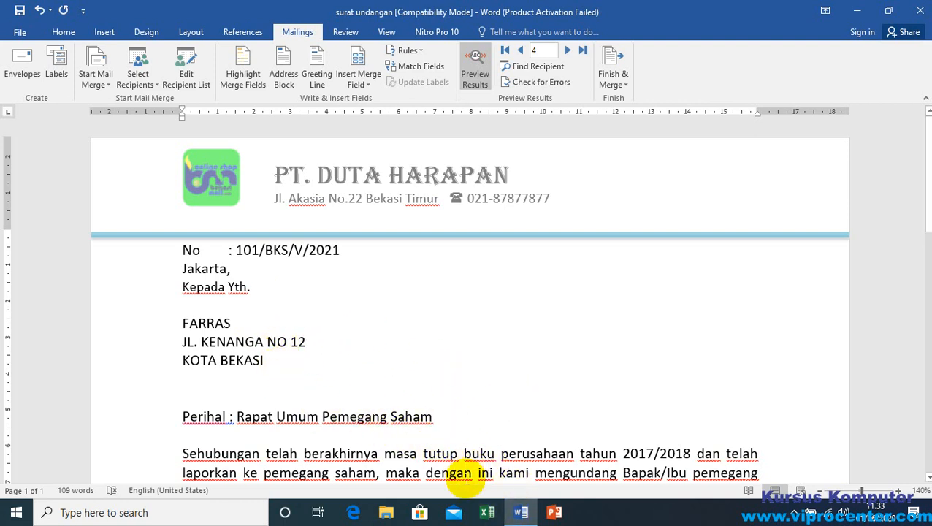
triple_click(263, 363)
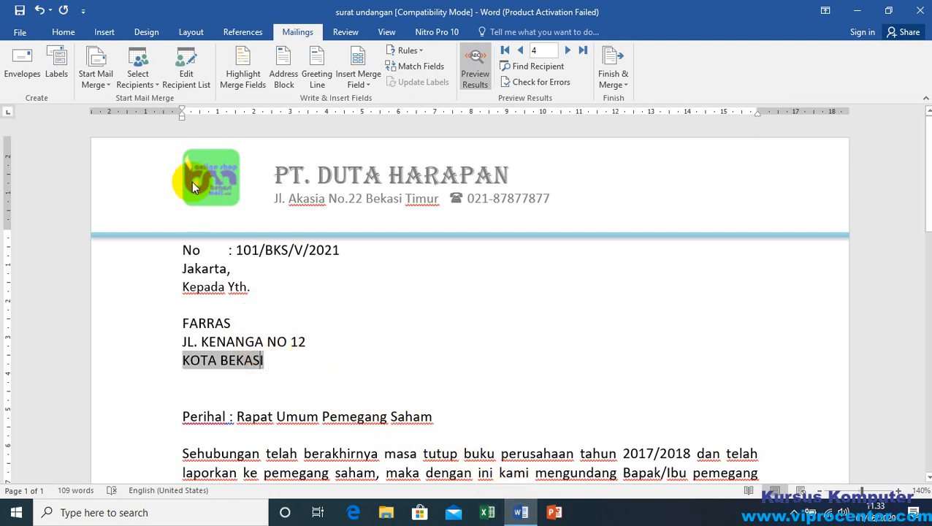
Step: Save the invitation letter in its current location
left_click(20, 13)
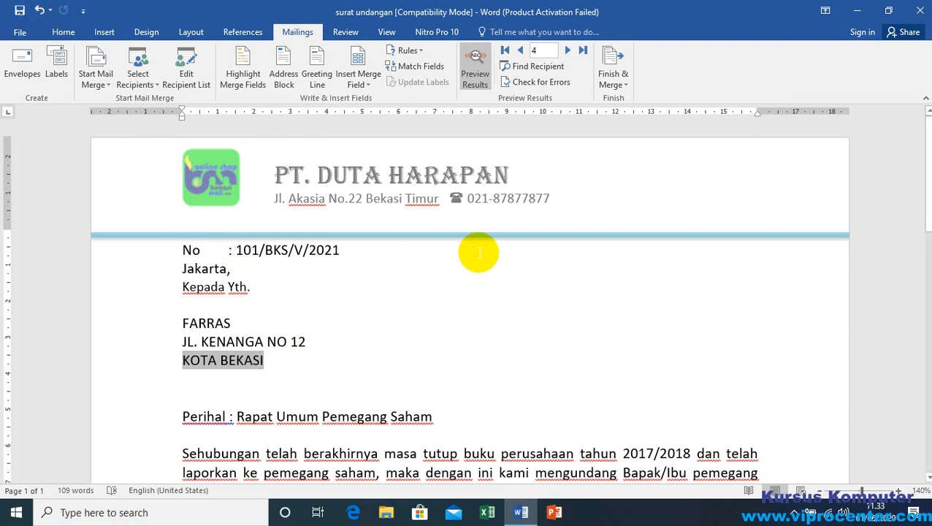
left_click(20, 33)
left_click(22, 19)
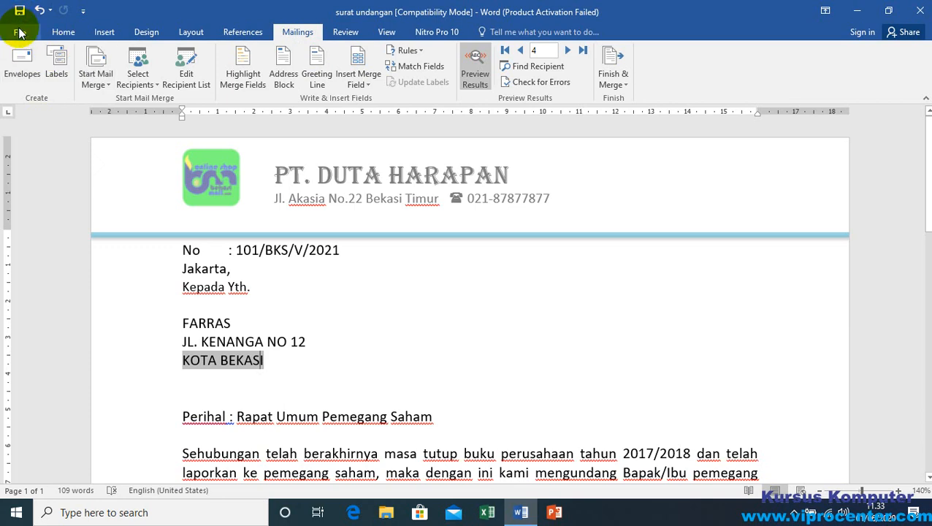
Step: Save the letter as the Word Document surat undangan in Documents > DATA VIPRO LATIHAN, accepting the upgrade to the newest file format
left_click(20, 35)
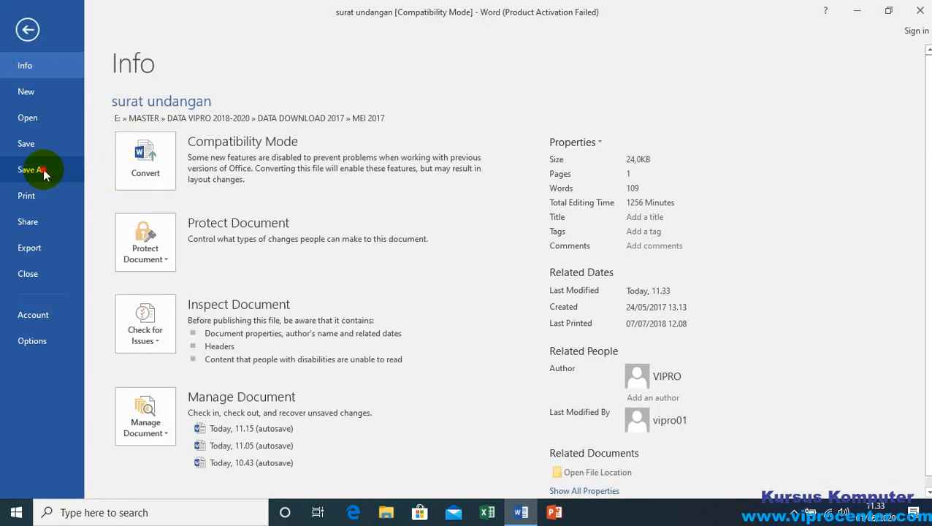
left_click(33, 170)
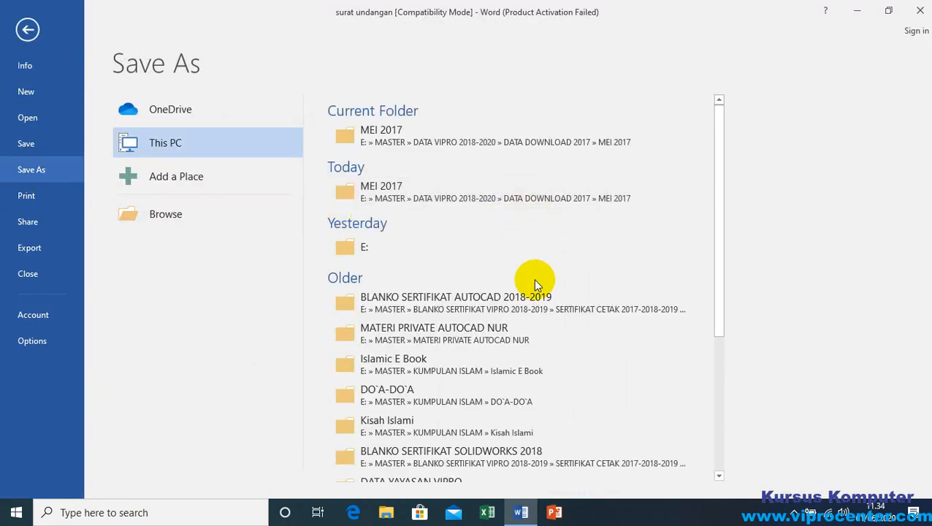
left_click(167, 215)
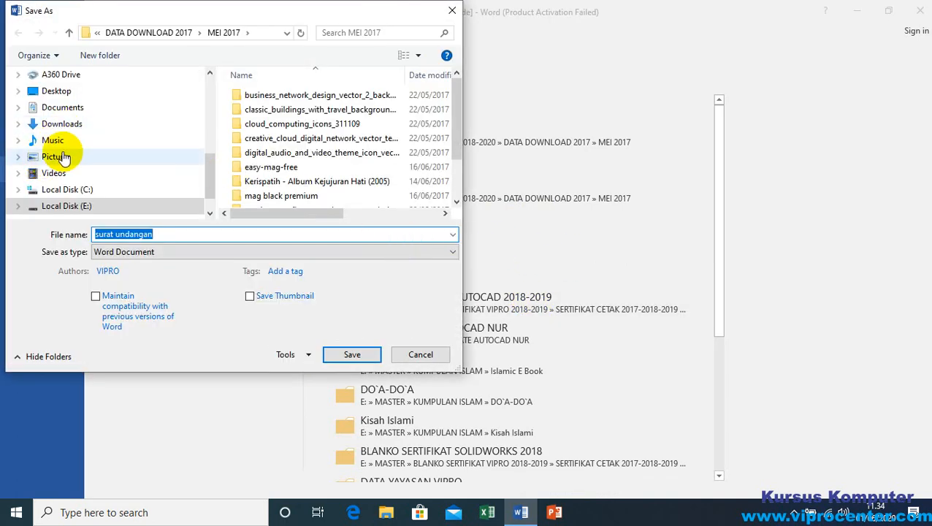
left_click(63, 108)
scroll(386, 168, "down", 3)
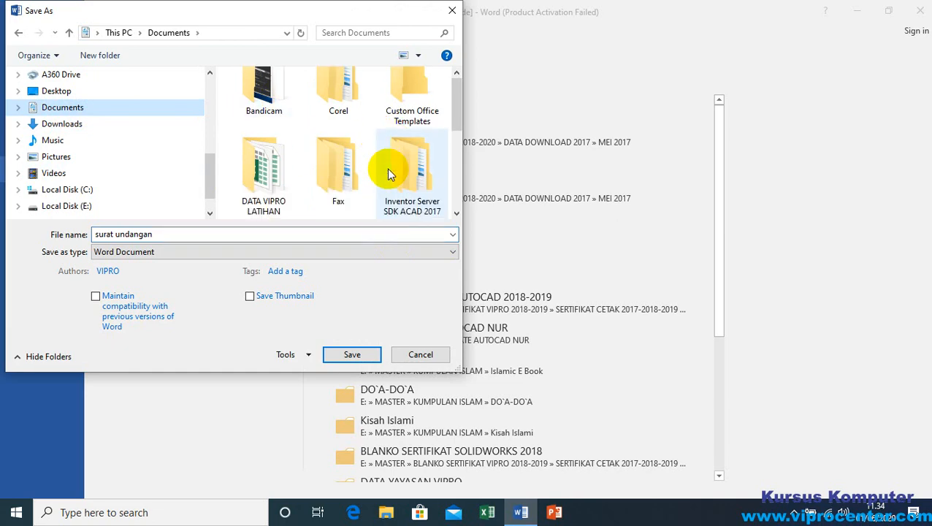
double_click(274, 117)
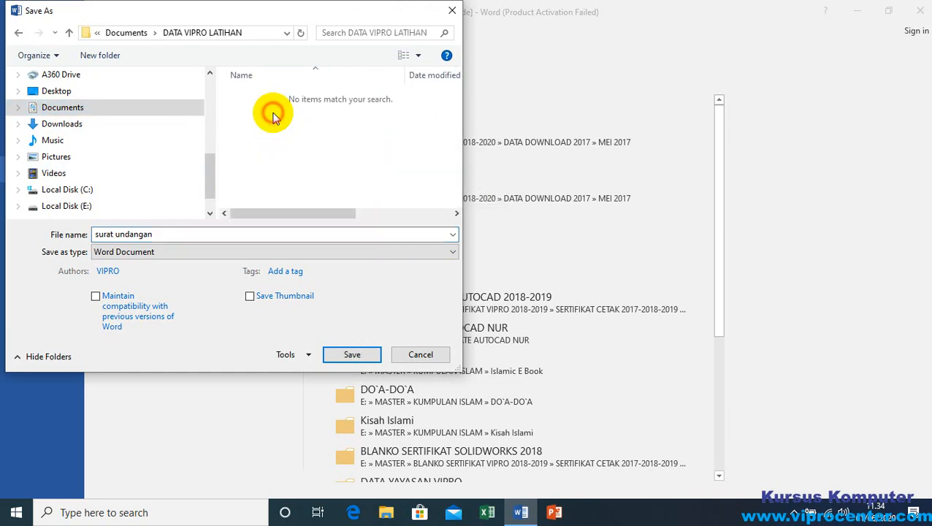
left_click(177, 234)
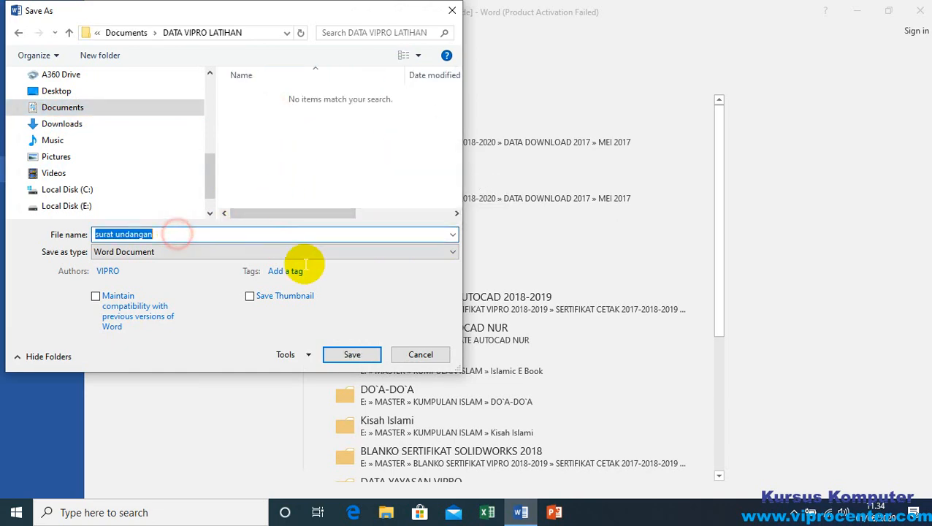
left_click(352, 354)
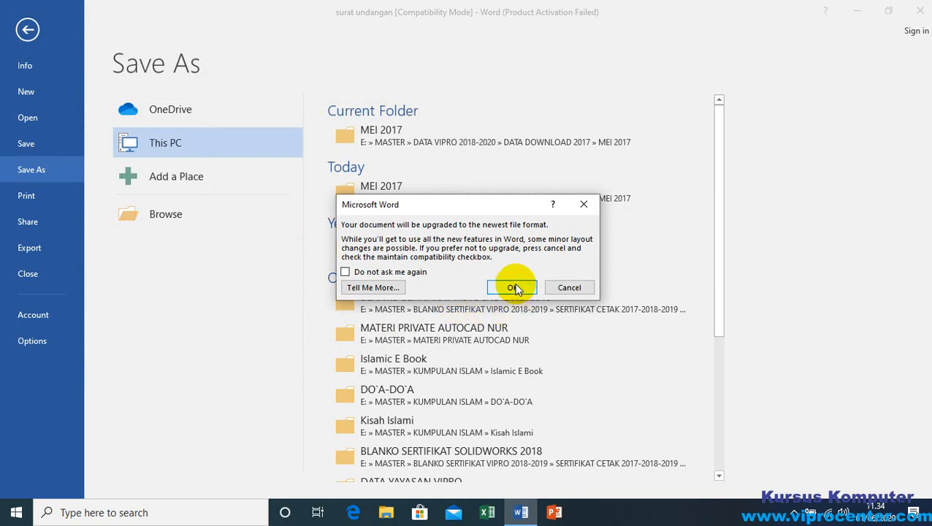
left_click(515, 287)
left_click(385, 323)
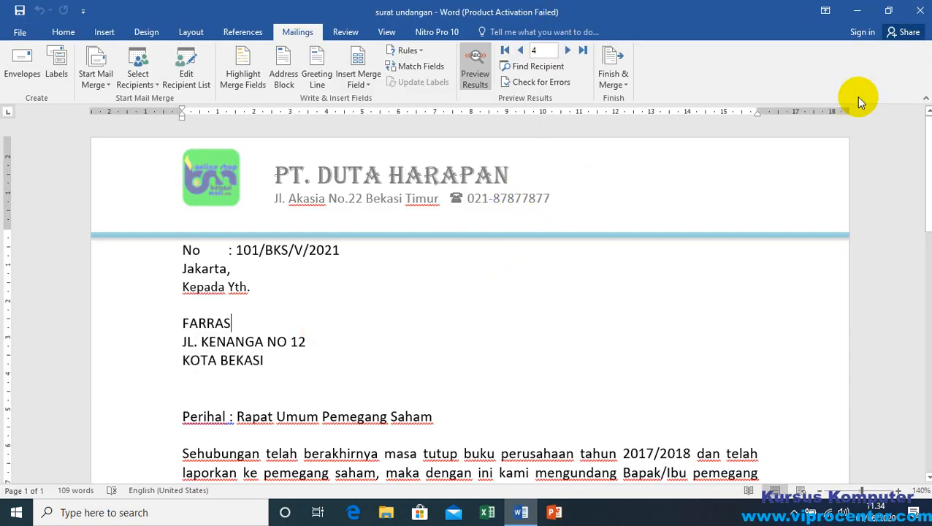
Step: Close the letter and open the recent DATA UNDANGAN workbook in Excel
left_click(921, 15)
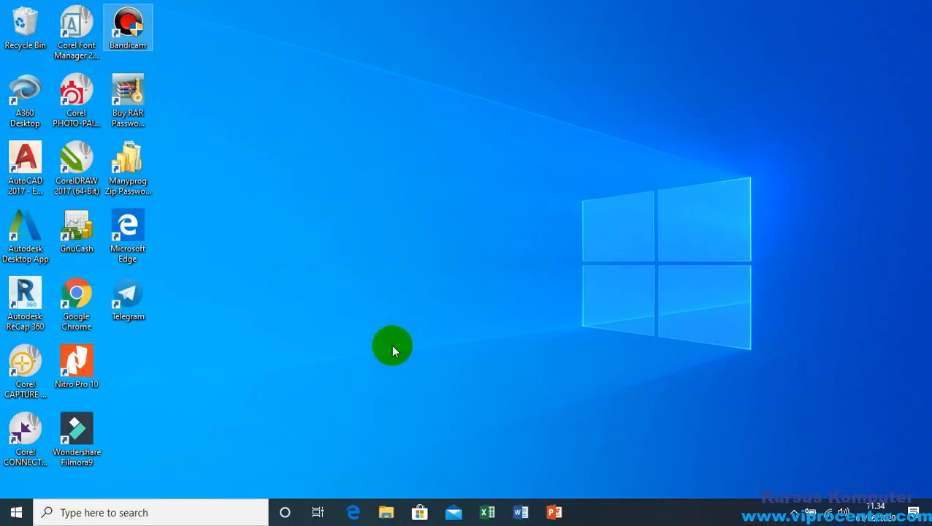
left_click(489, 513)
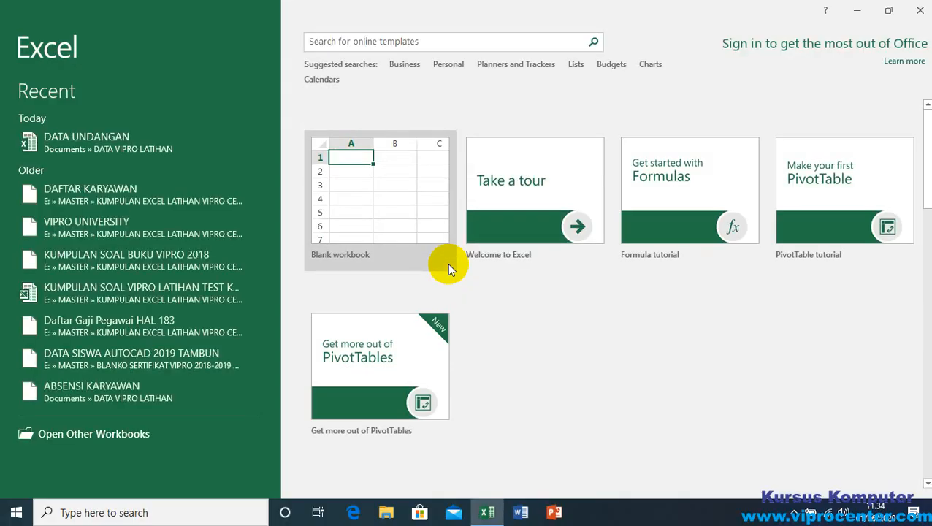
left_click(632, 106)
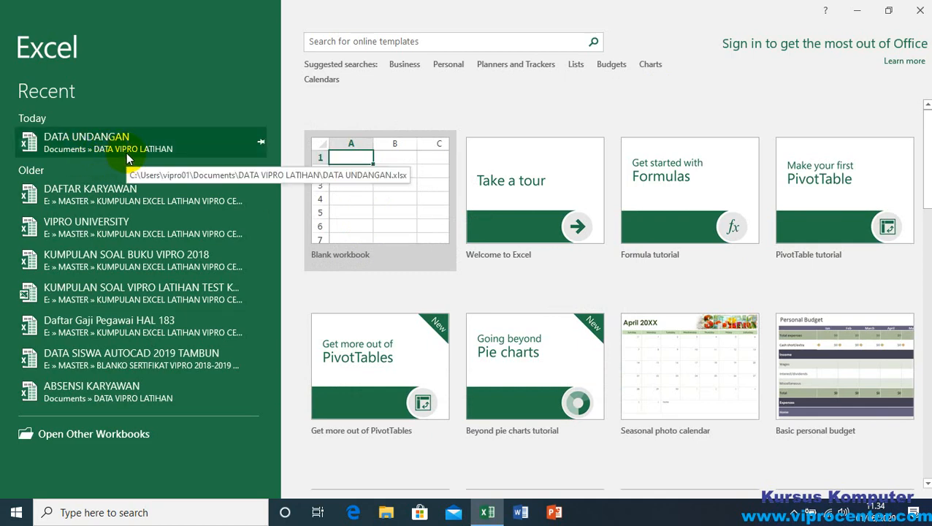
left_click(105, 142)
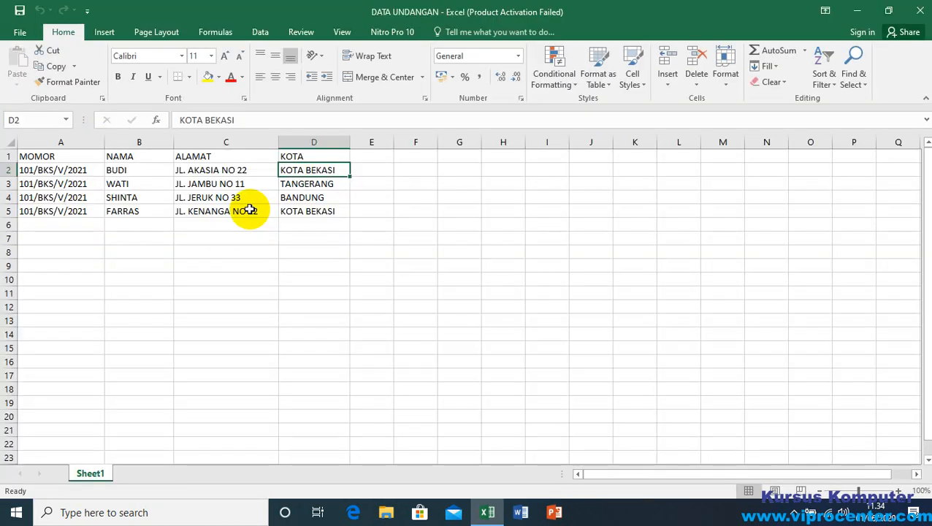
Step: Copy the letter number from cell A5 into cells A6:A9
left_click(73, 211)
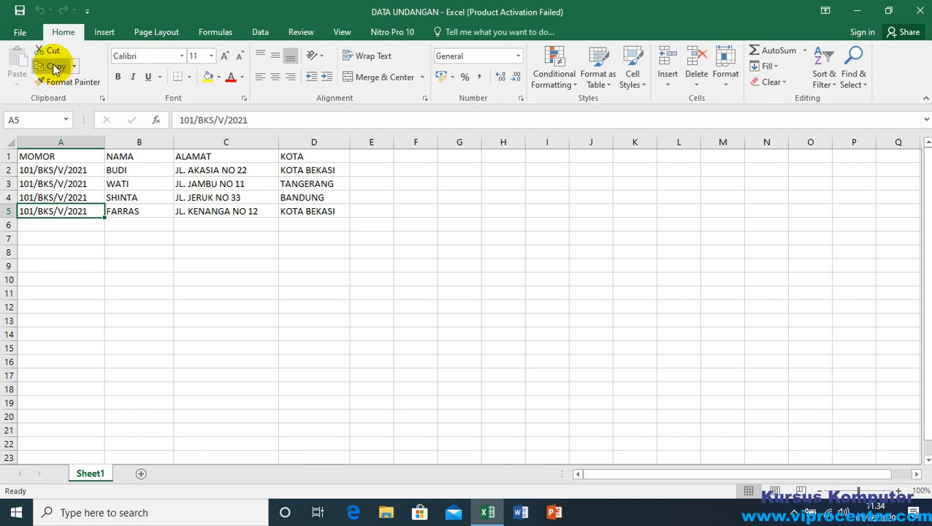
left_click(57, 199)
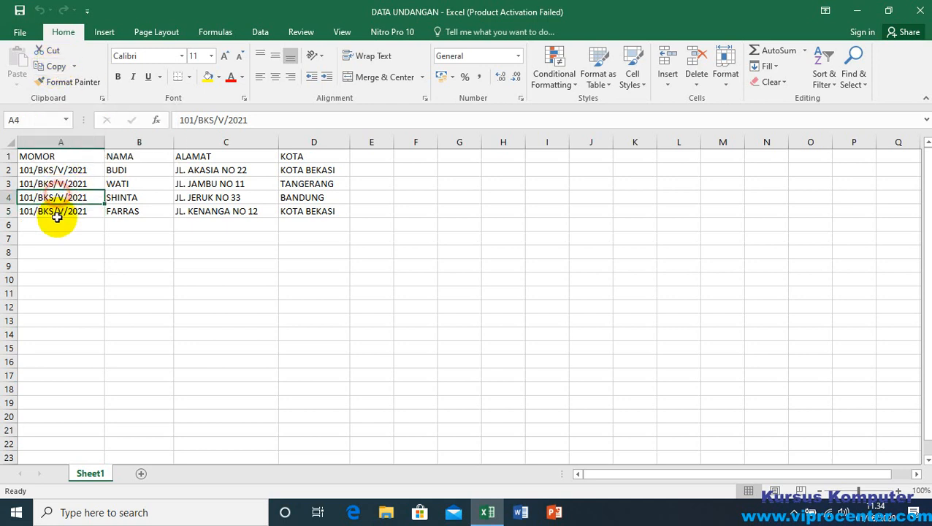
left_click(59, 209)
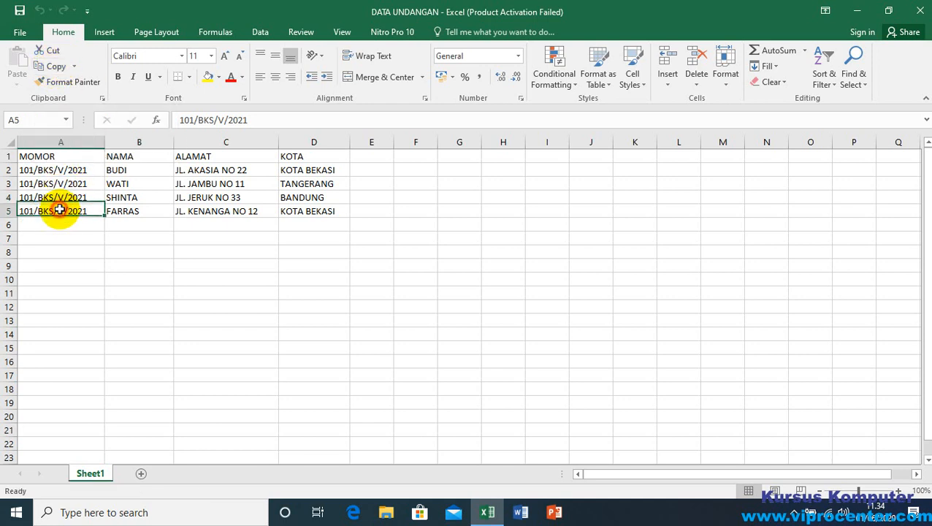
left_click(50, 66)
left_click_drag(69, 224, 67, 272)
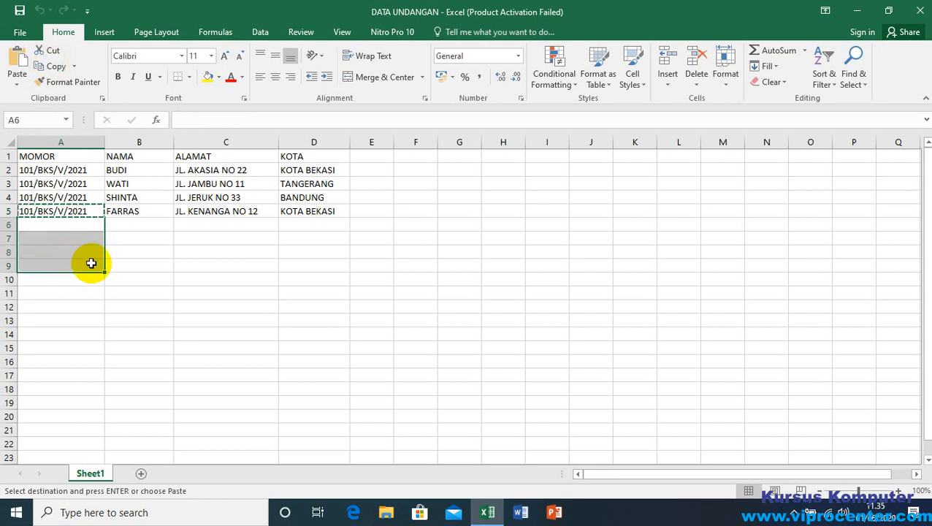
key("Return")
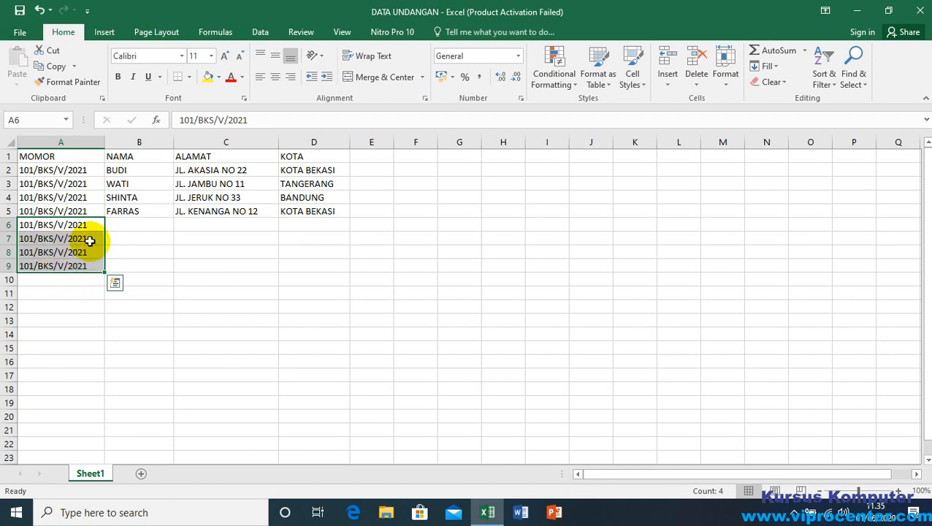
Step: Repeat the copy of A5's letter number over A6:A9 and end the copy mode
left_click(128, 225)
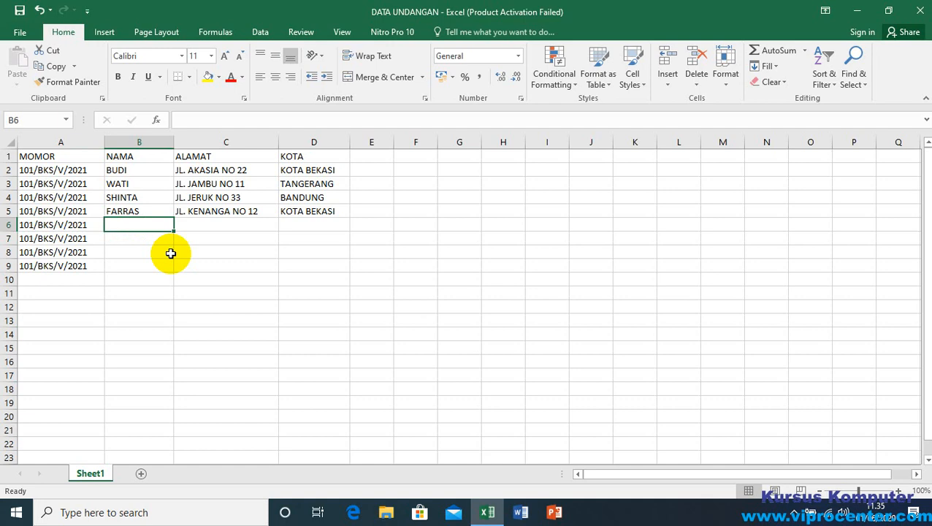
left_click(75, 225)
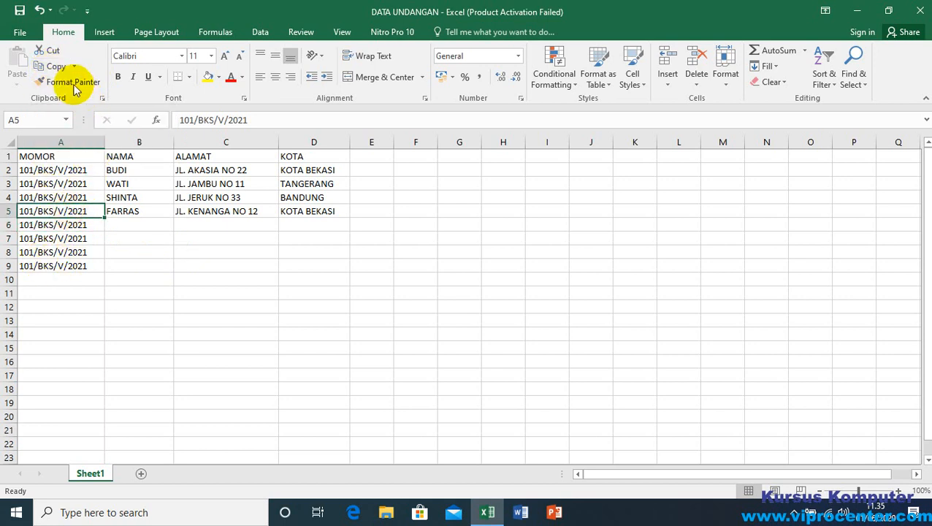
left_click(48, 66)
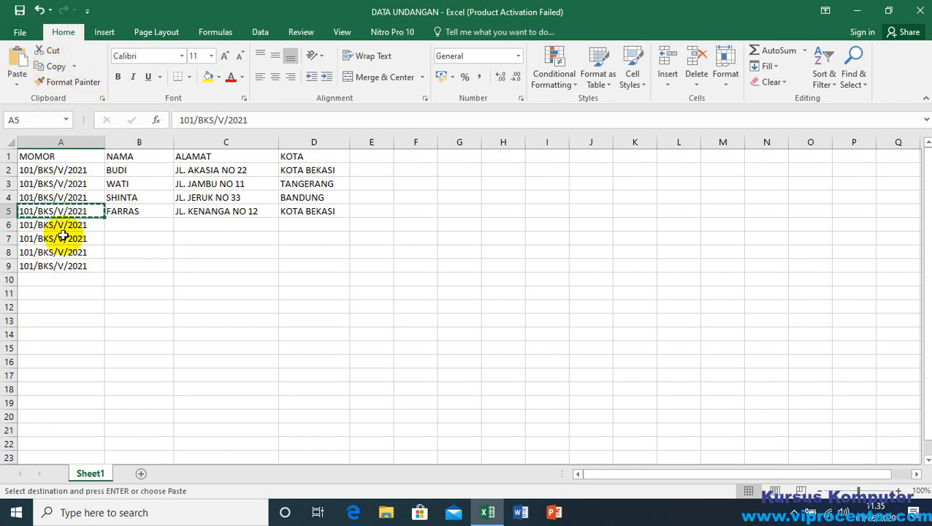
left_click_drag(62, 228, 62, 266)
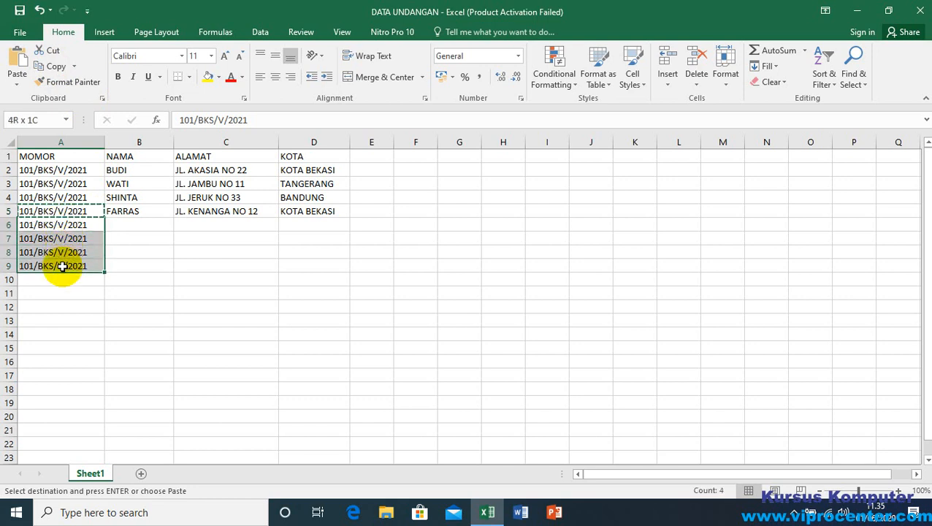
key("ctrl+v")
left_click_drag(74, 225, 73, 261)
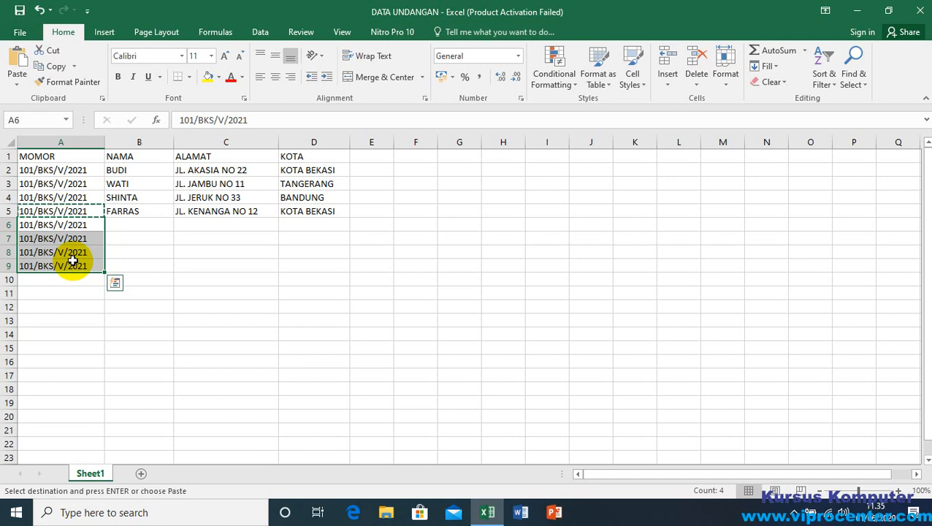
key("Escape")
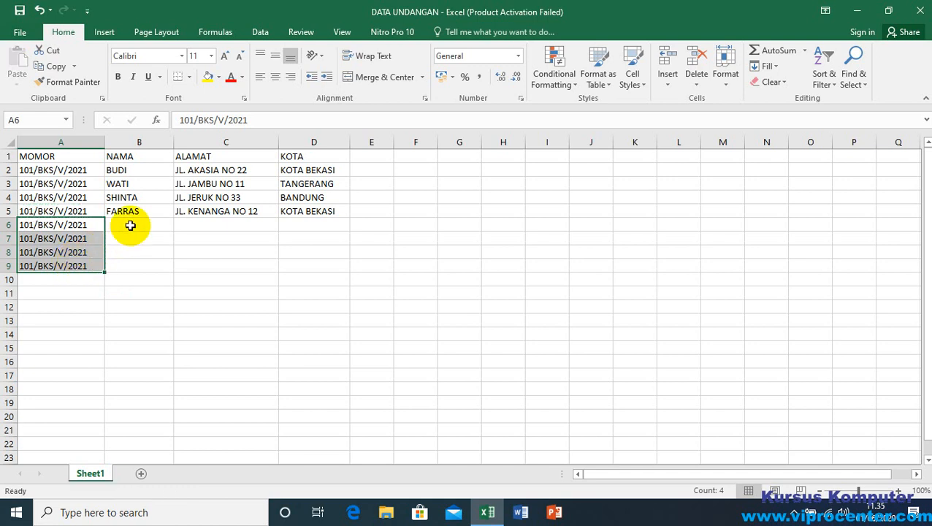
Step: Fill in row 6 with the new recipient's name in B6, street address in C6 and the city MEDAN in D6
left_click(131, 225)
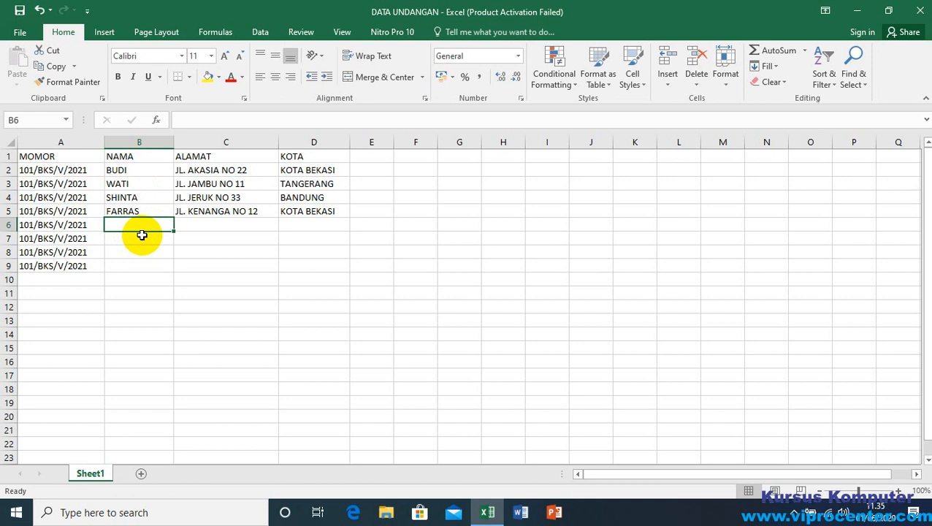
type("D")
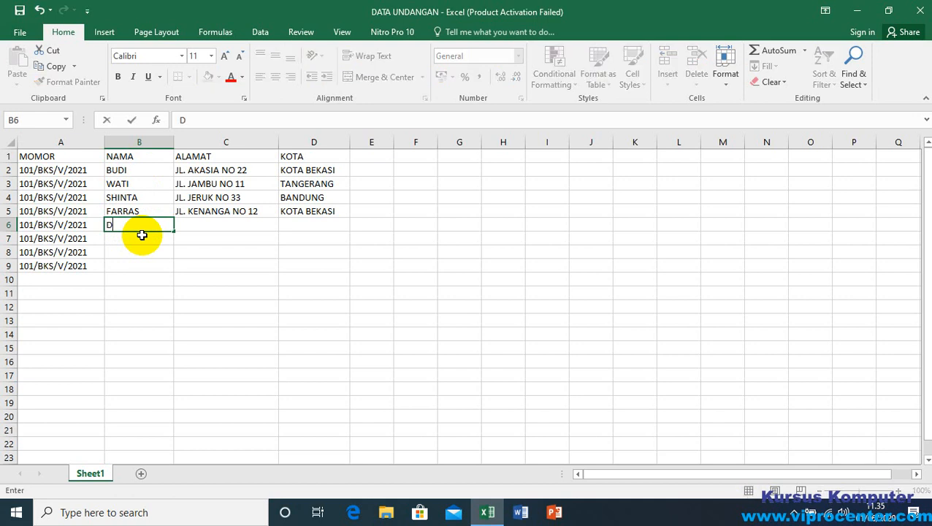
type("INA")
key("Tab")
type("JL.")
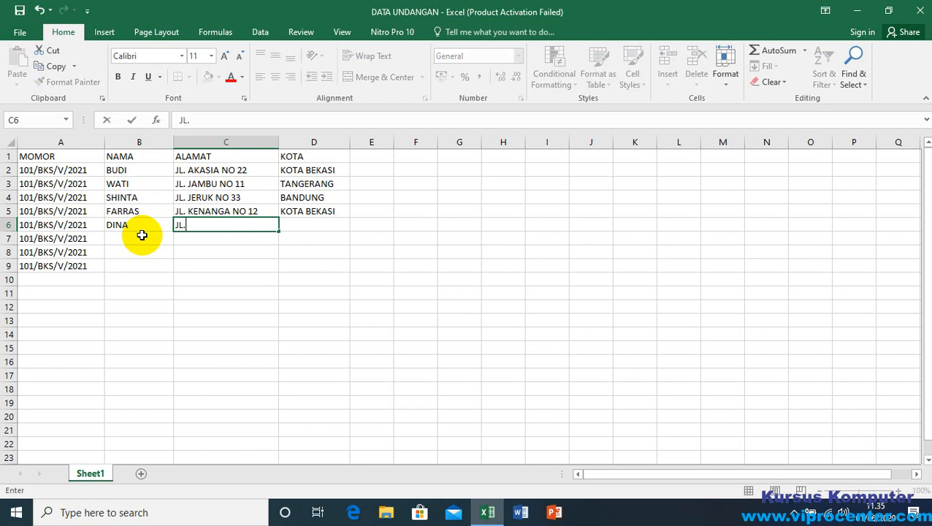
type(" KASWARI NO ")
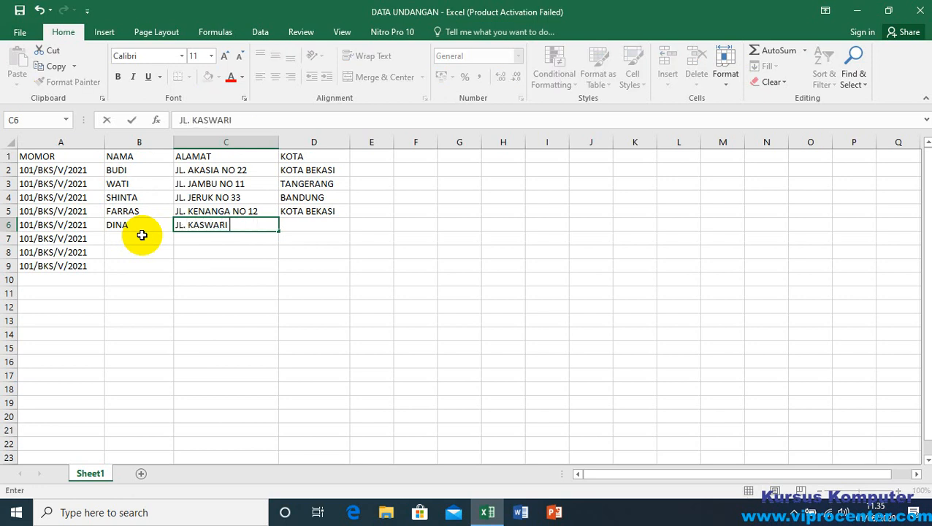
type("22")
key("Tab")
type("MEDAN")
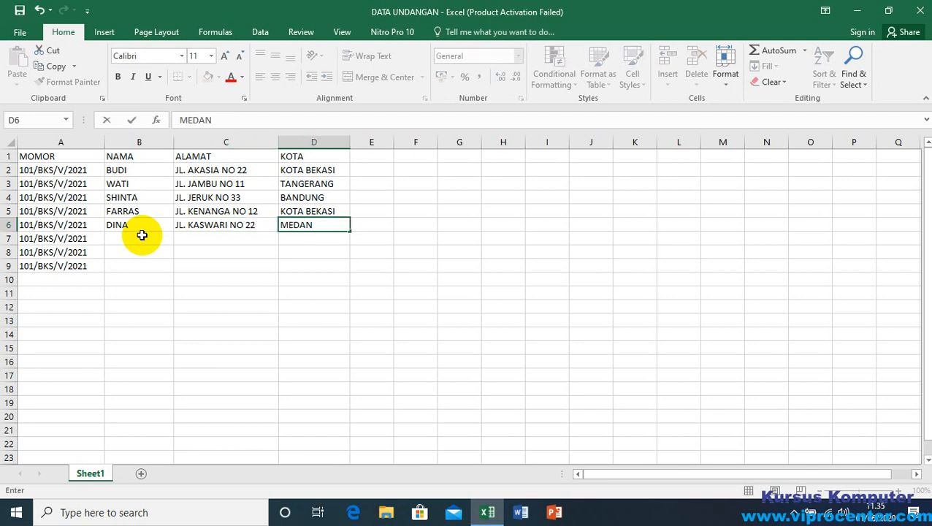
key("Return")
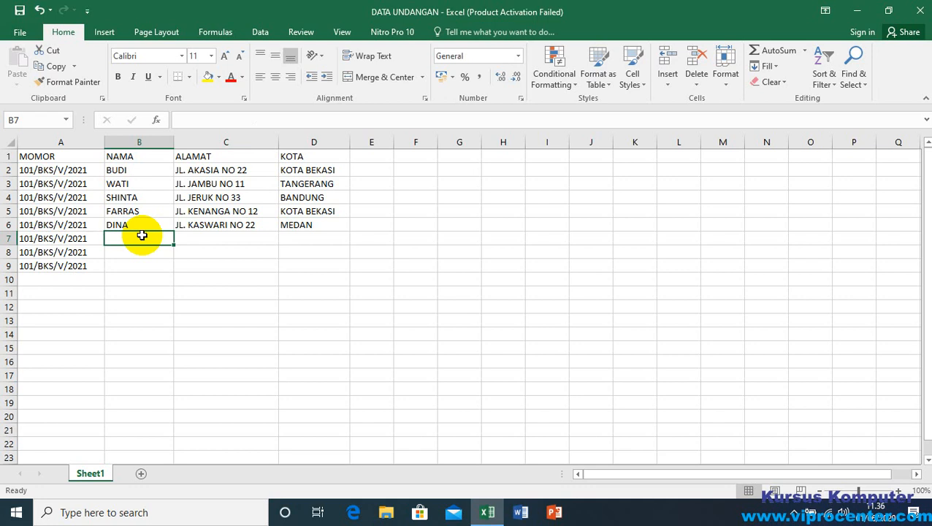
Step: Fill in row 7 with the recipient's name in B7, street address in C7 and the city KOTA BEKASI in D7
type("DITA")
key("Tab")
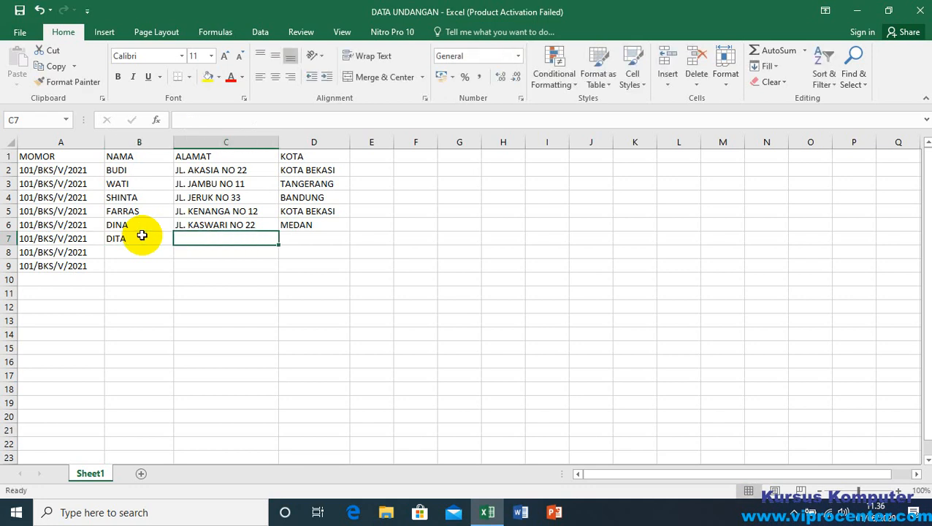
type("JL")
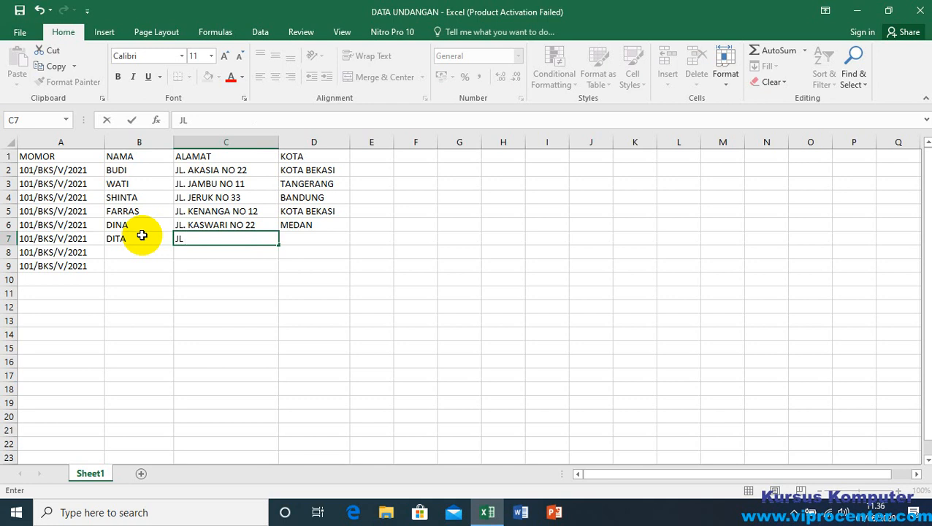
type(" KENANGA NO")
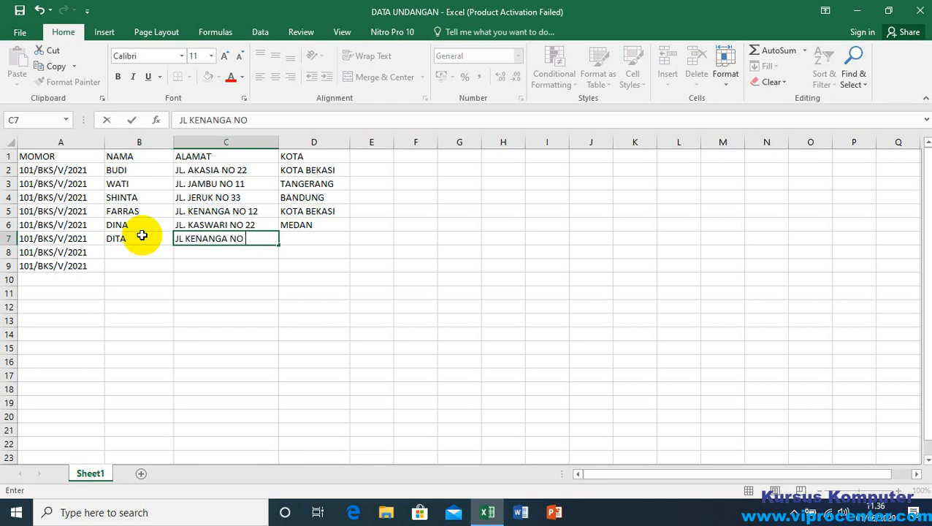
type(" 33")
key("Tab")
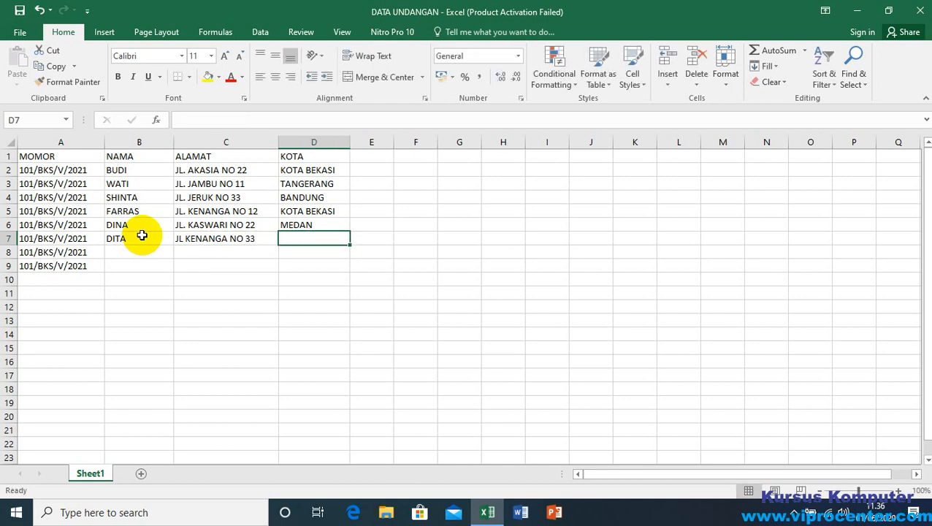
type("KOTA BEKASI")
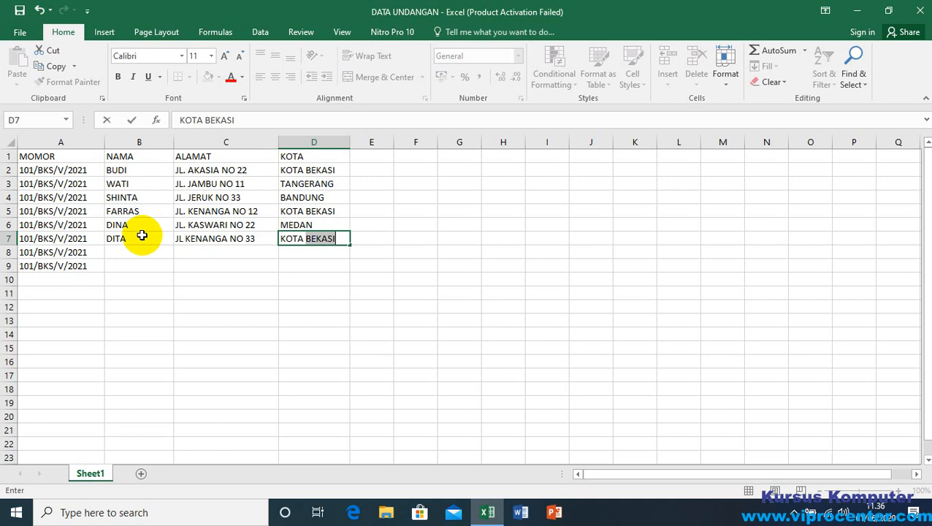
key("Return")
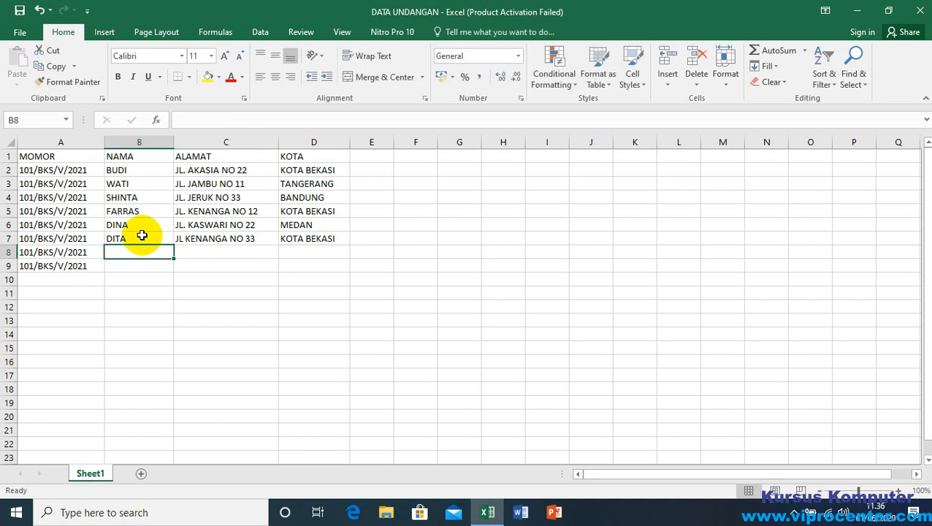
Step: Enter the next recipient's name in B8 and the street name in C8
type("SYATHI")
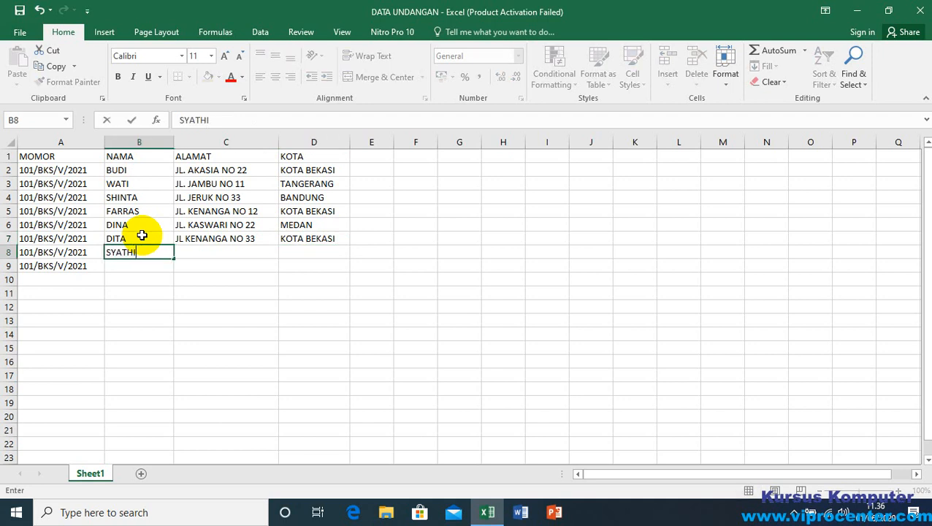
type("R")
key("Tab")
type("J")
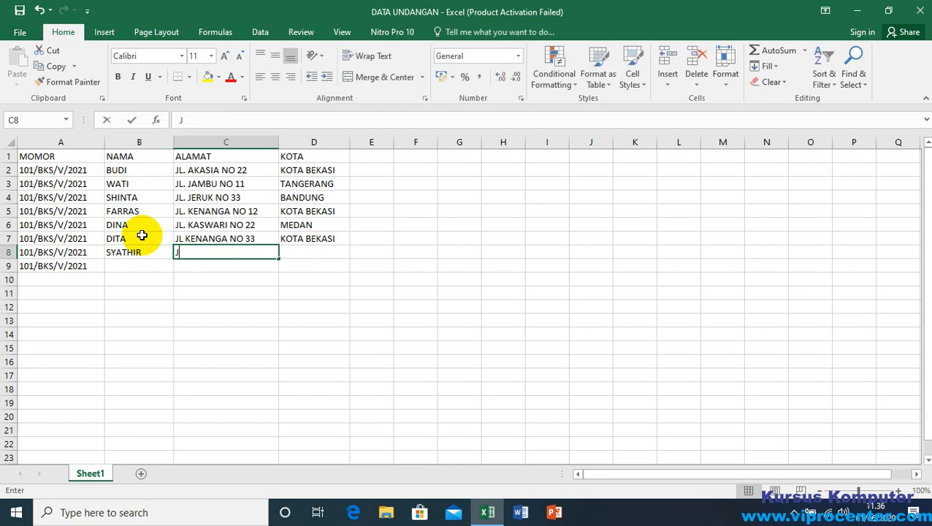
type("L")
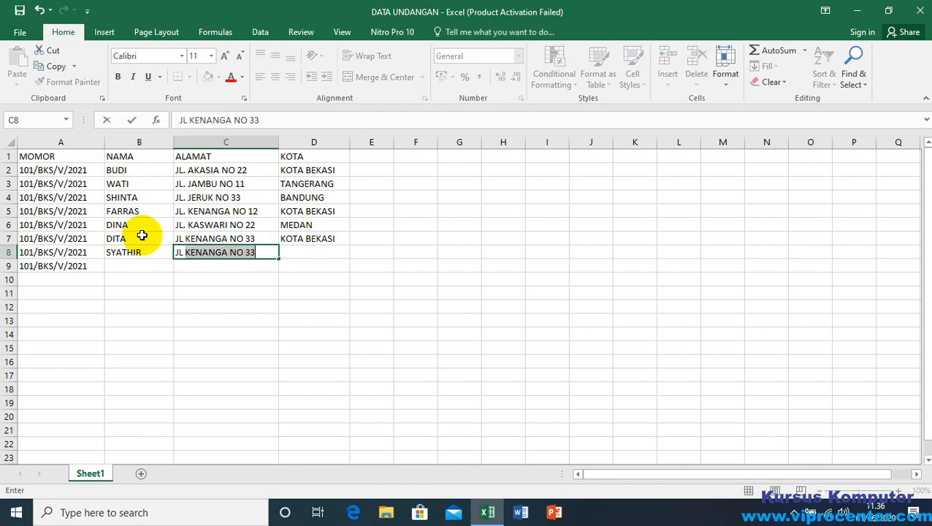
type(" MAWAR")
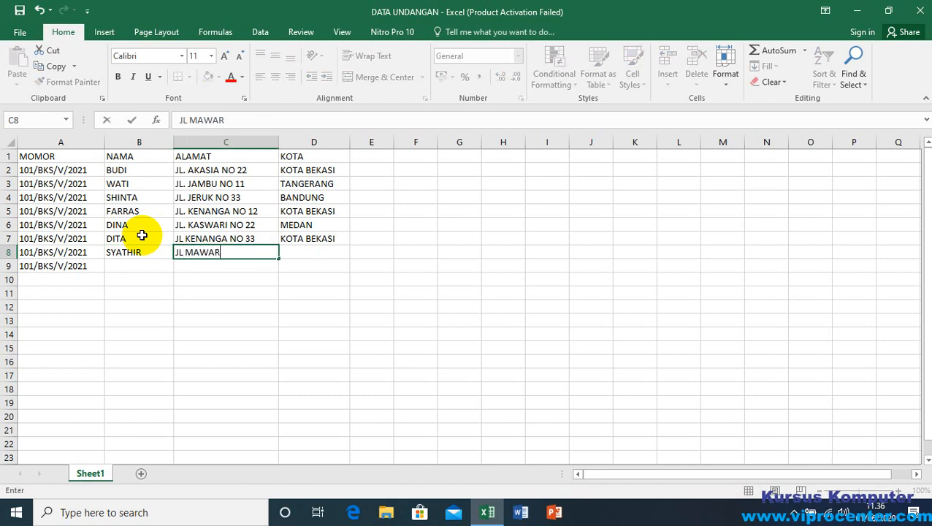
key("Tab")
Step: Append the house number to the address in C8 and enter WONOSOBO as the city in D8
key("Left")
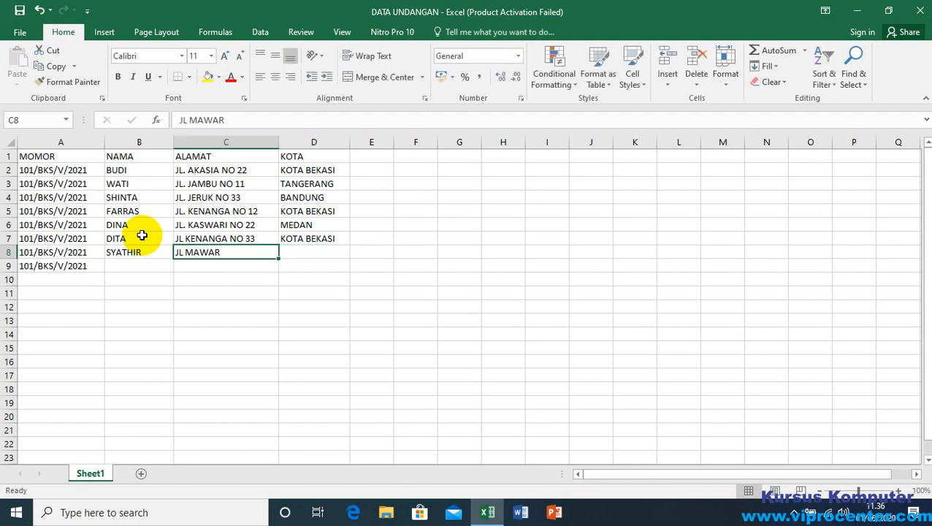
key("F2")
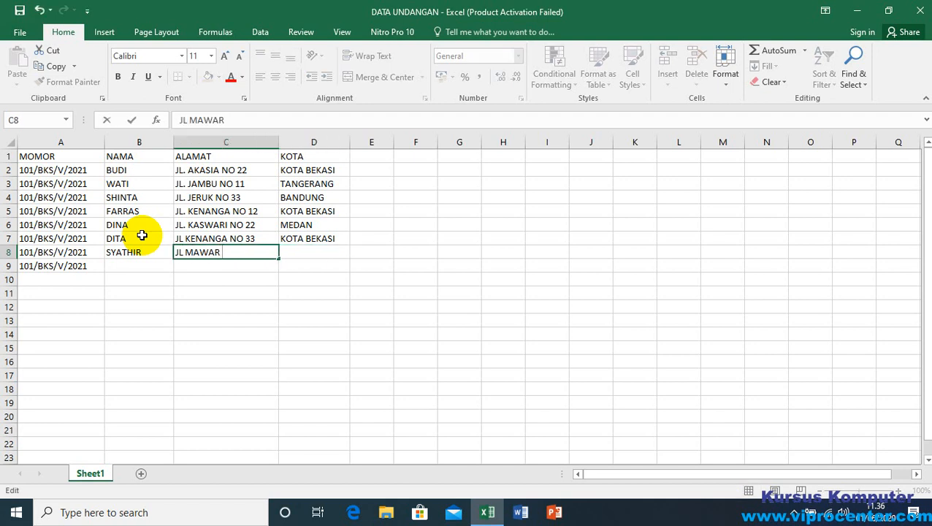
type("NO 44")
key("Tab")
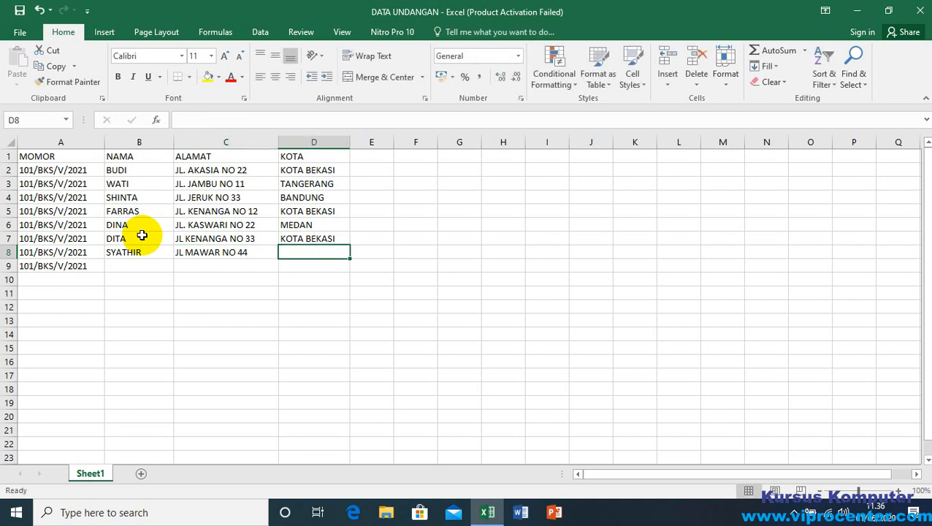
type("WONO")
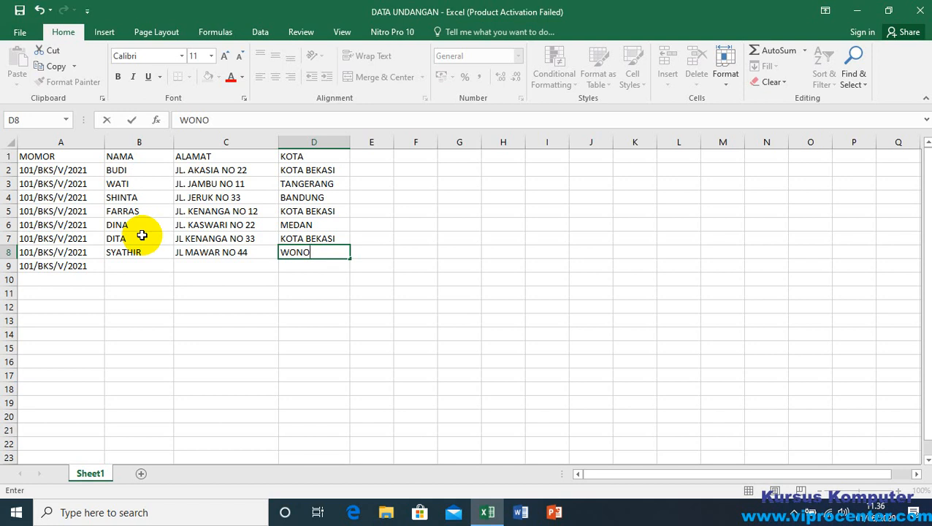
type("SOBO")
key("Return")
key("Left")
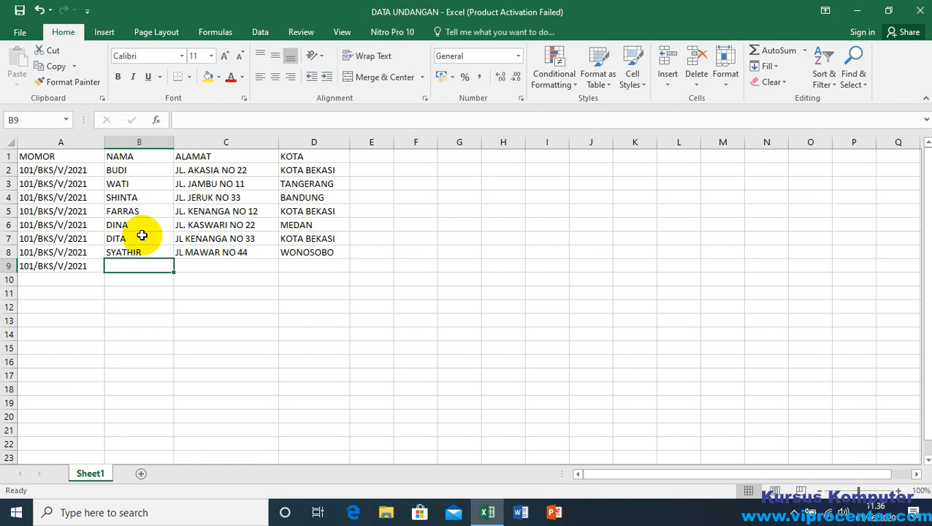
Step: Fill in row 9 with the recipient's name in B9, street address in C9 and the city TANGERANG in D9
type("RENI")
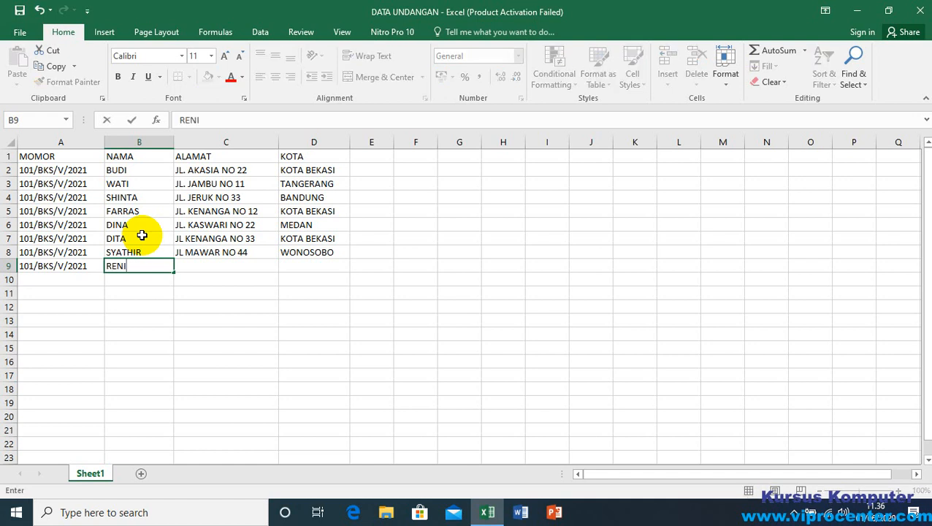
key("Tab")
type("JL")
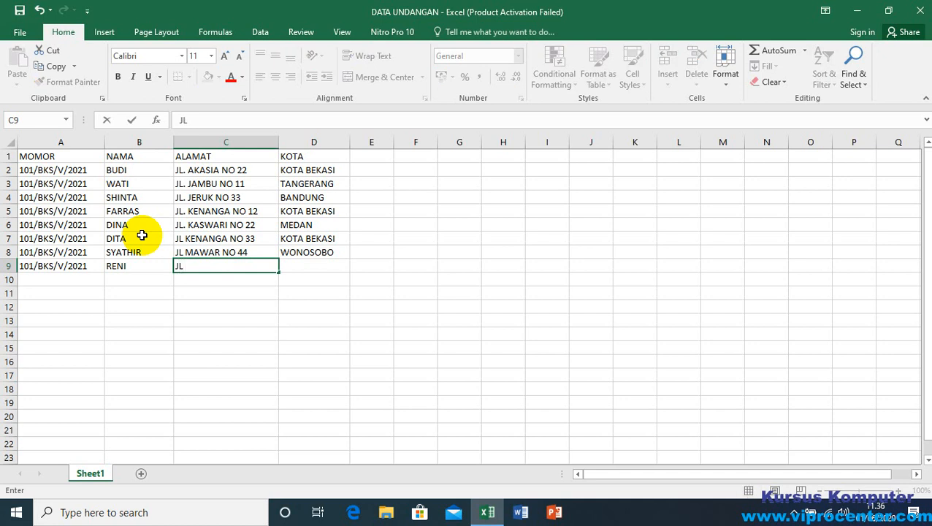
type("MANGGA")
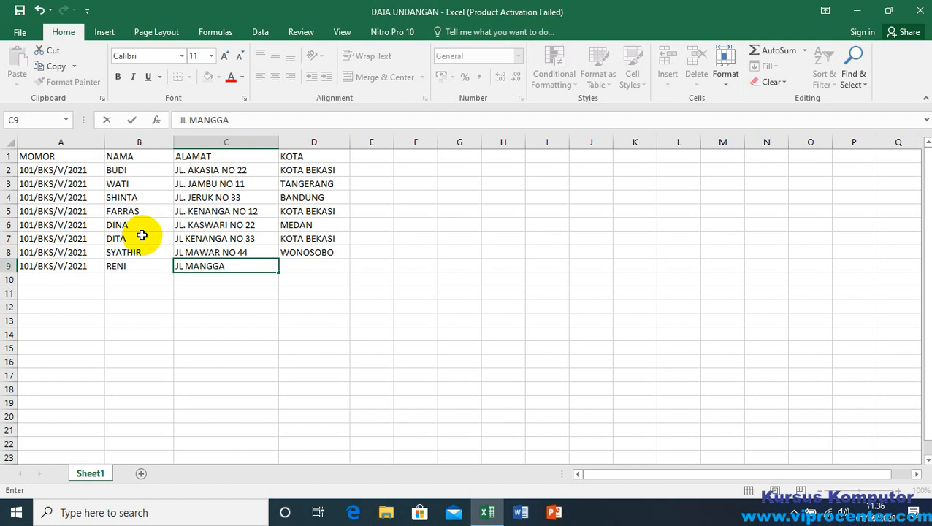
type(" NO 55")
key("Tab")
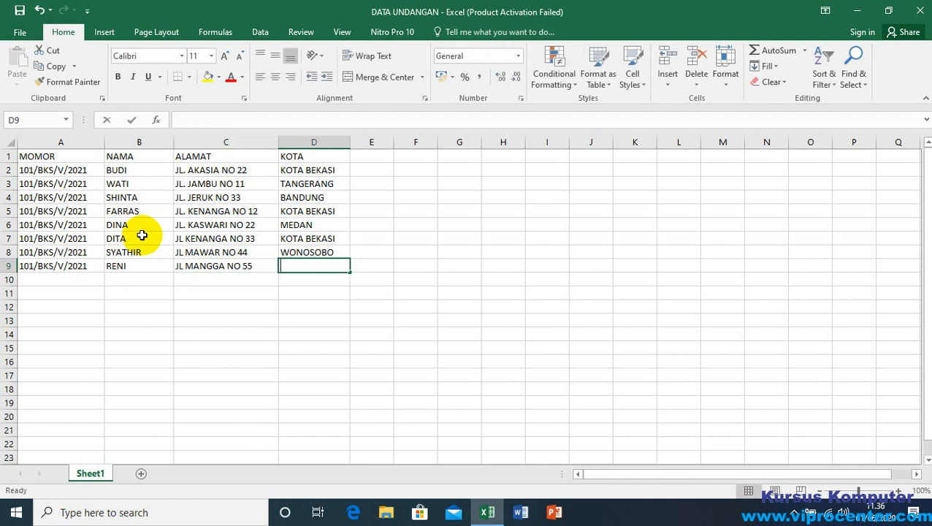
type("TANGERA")
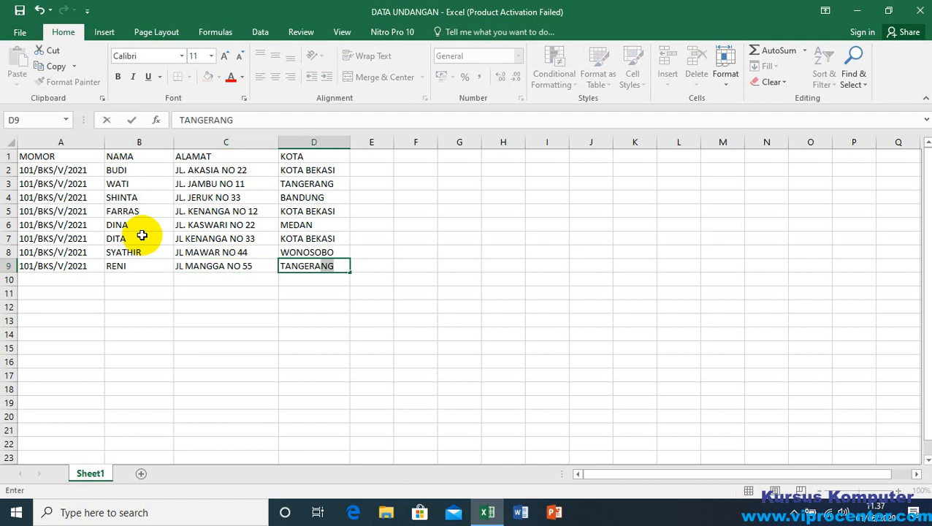
key("Return")
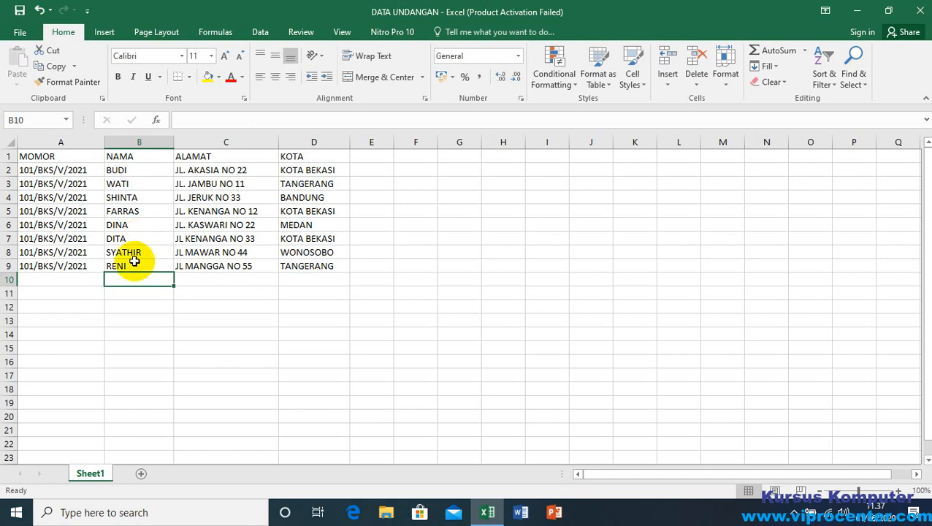
Step: Review the number, name, address and city entries of the added recipients in rows 6 to 9
left_click(135, 263)
left_click(139, 251)
left_click(141, 239)
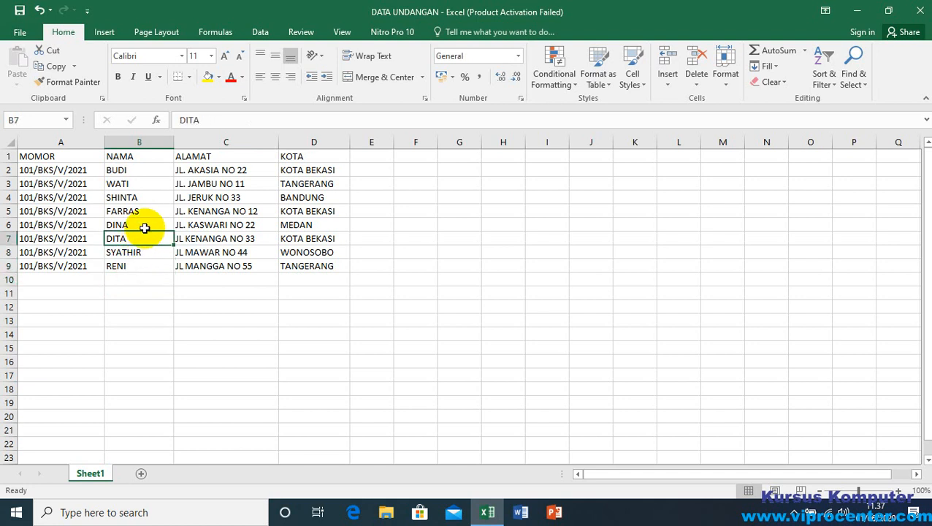
left_click(159, 225)
left_click(207, 225)
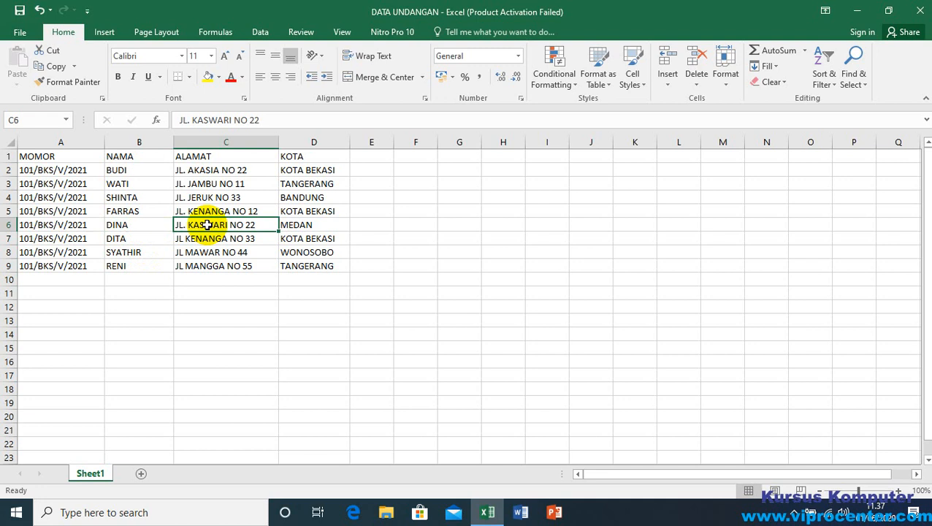
left_click(203, 252)
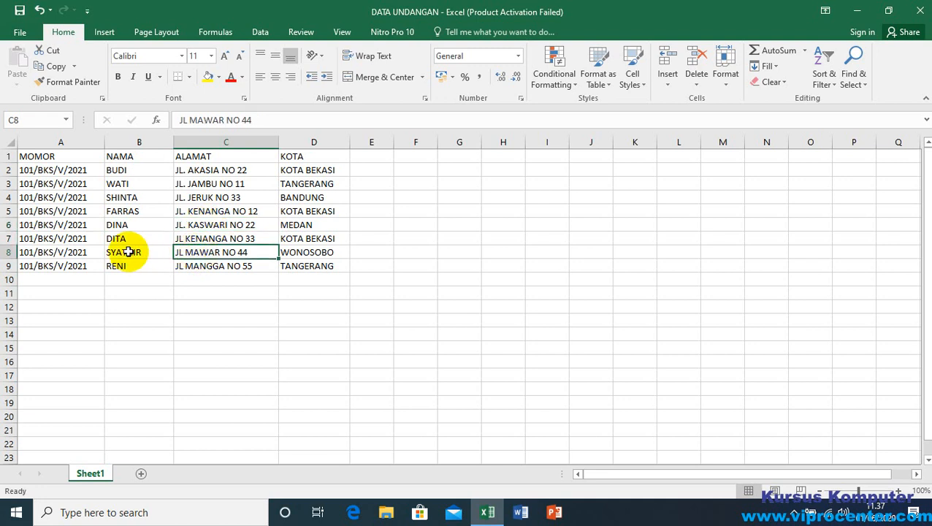
left_click(129, 252)
left_click(306, 253)
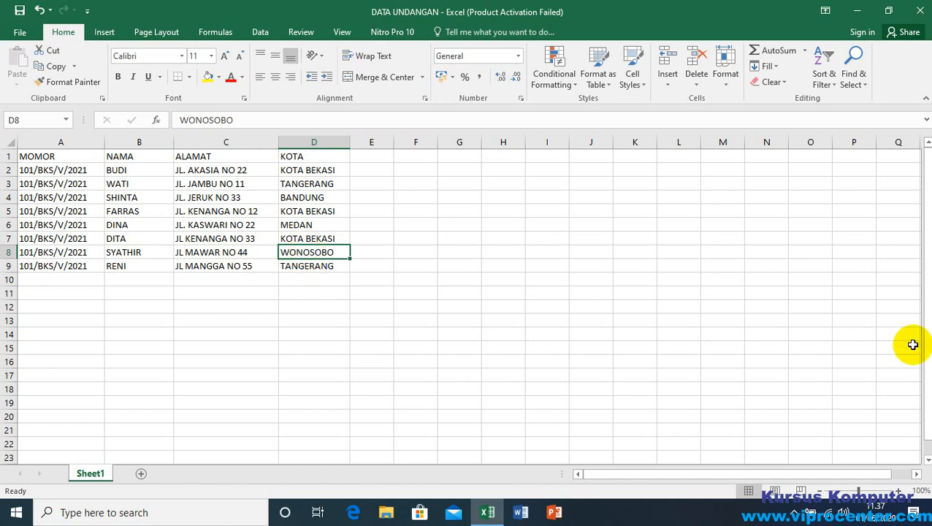
left_click(795, 514)
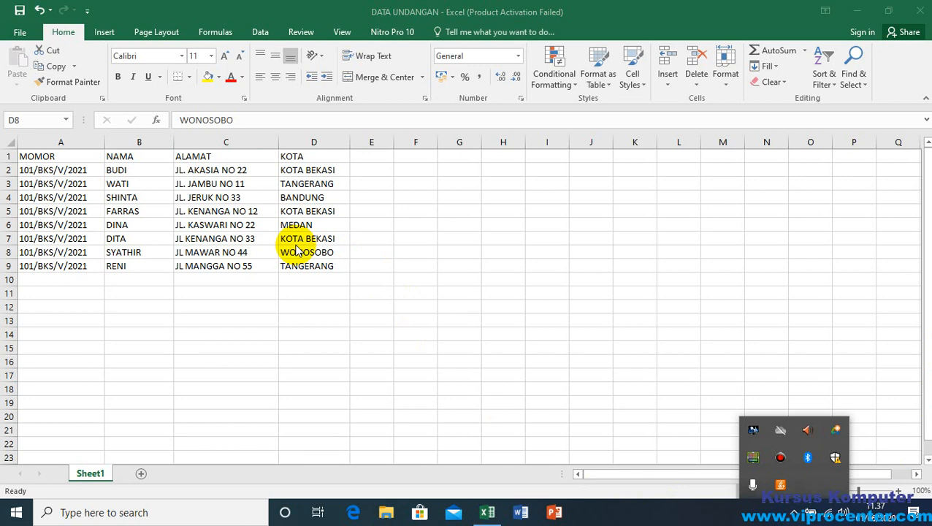
left_click(241, 236)
left_click(239, 238)
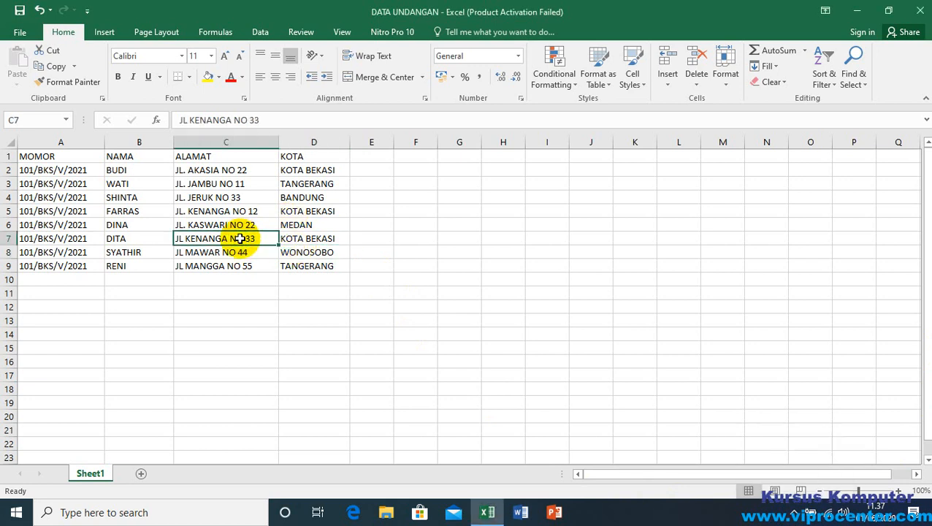
left_click(296, 238)
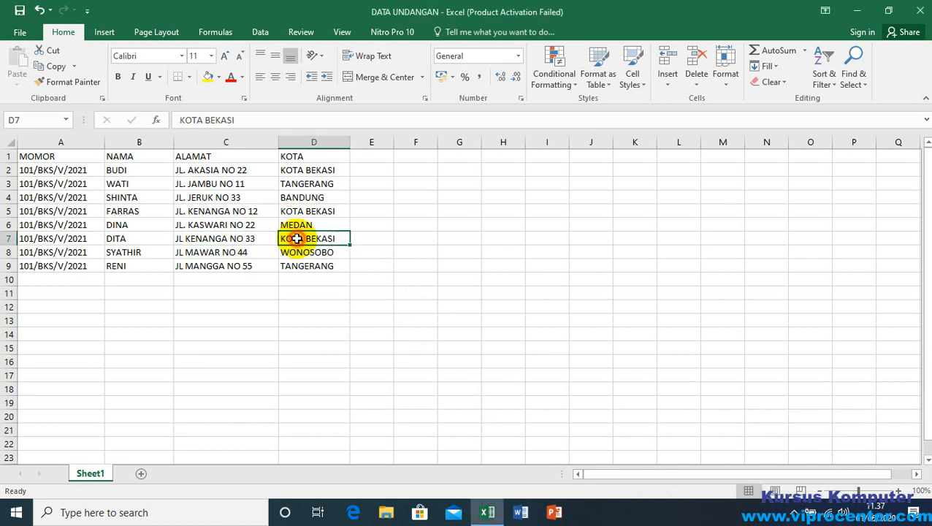
left_click(76, 237)
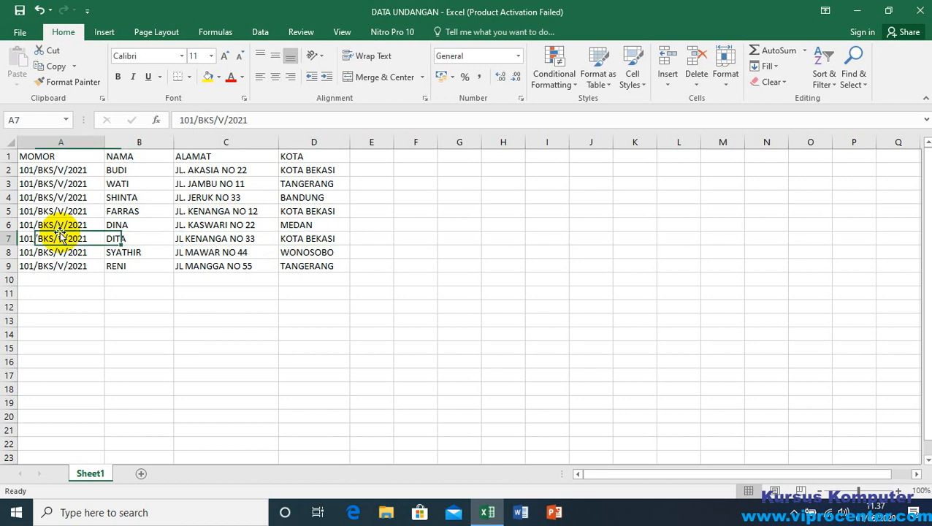
Step: Check the name, address and city cells of the added recipients in rows 6 to 8 once more
left_click(125, 238)
left_click(233, 239)
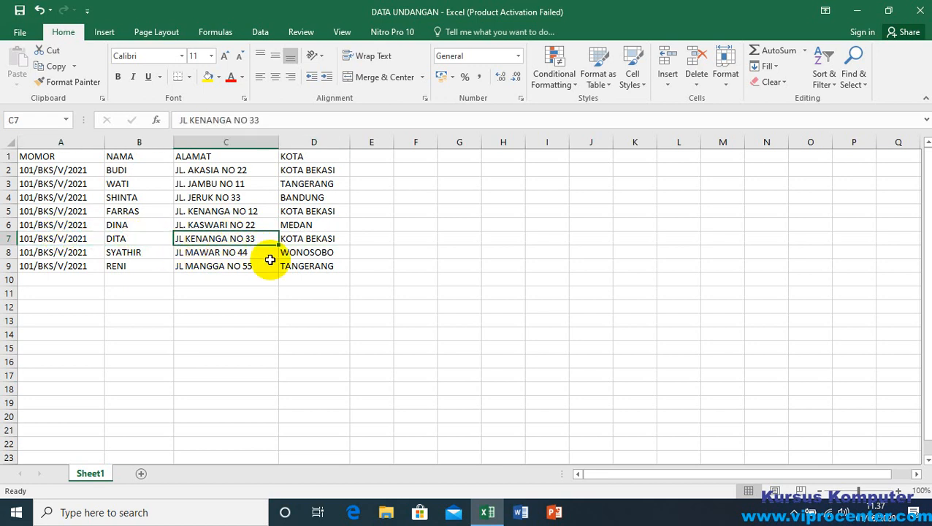
left_click(151, 231)
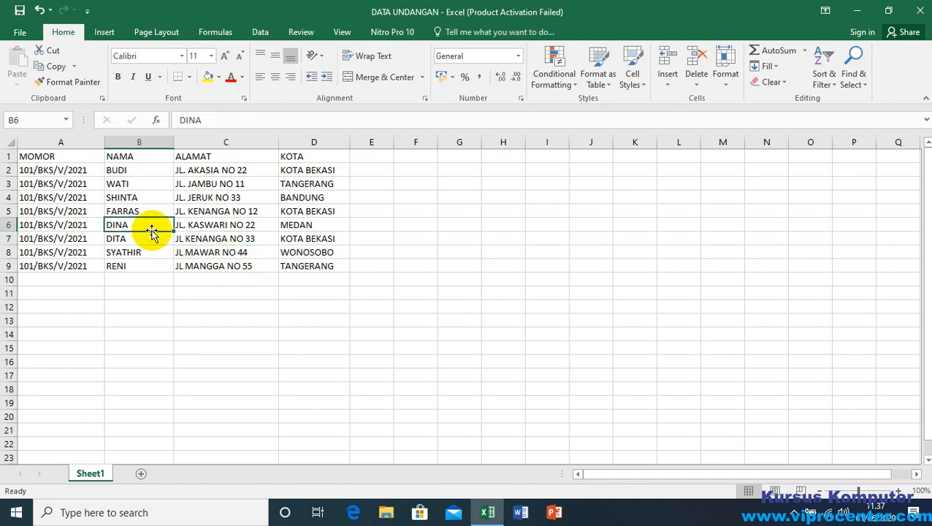
left_click(222, 224)
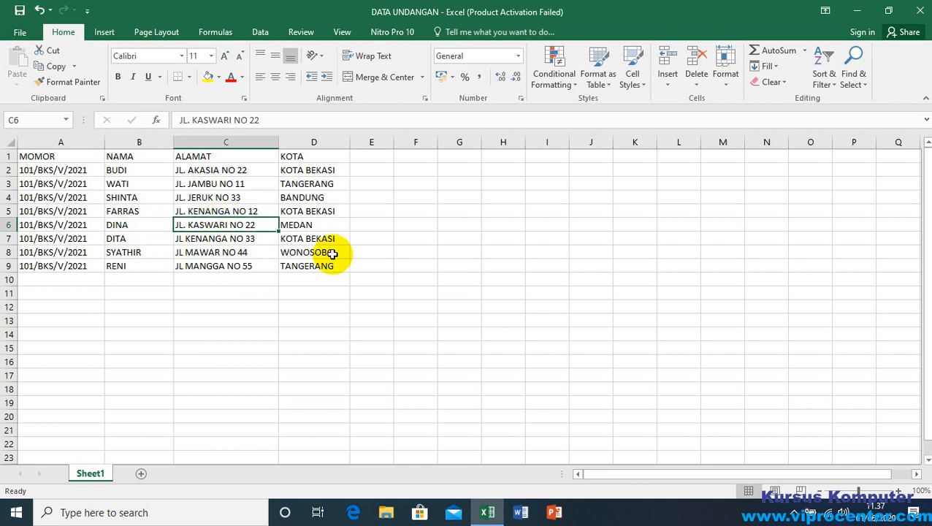
left_click(311, 238)
left_click(312, 254)
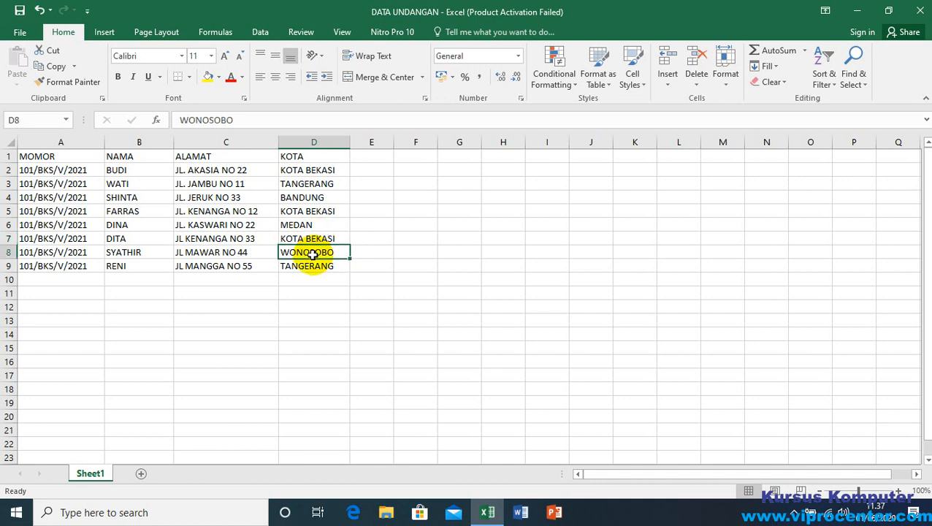
left_click(313, 238)
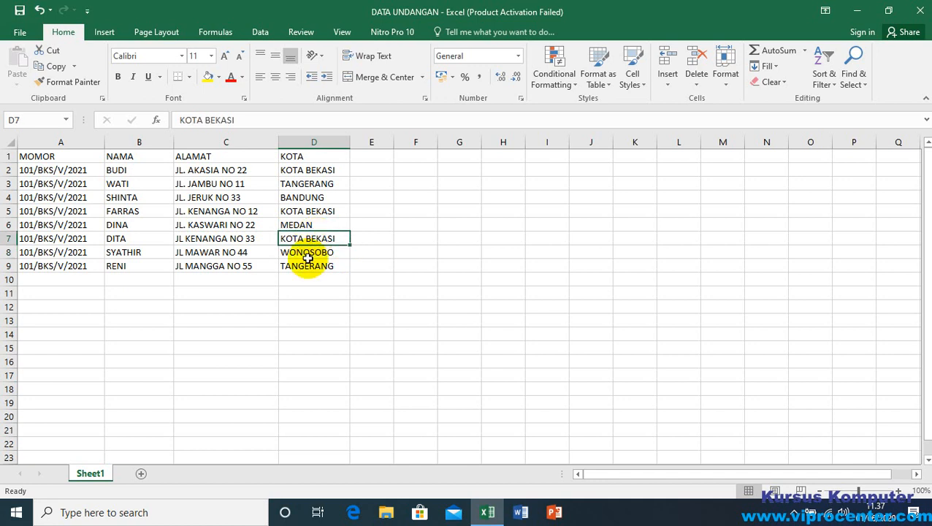
left_click(303, 225)
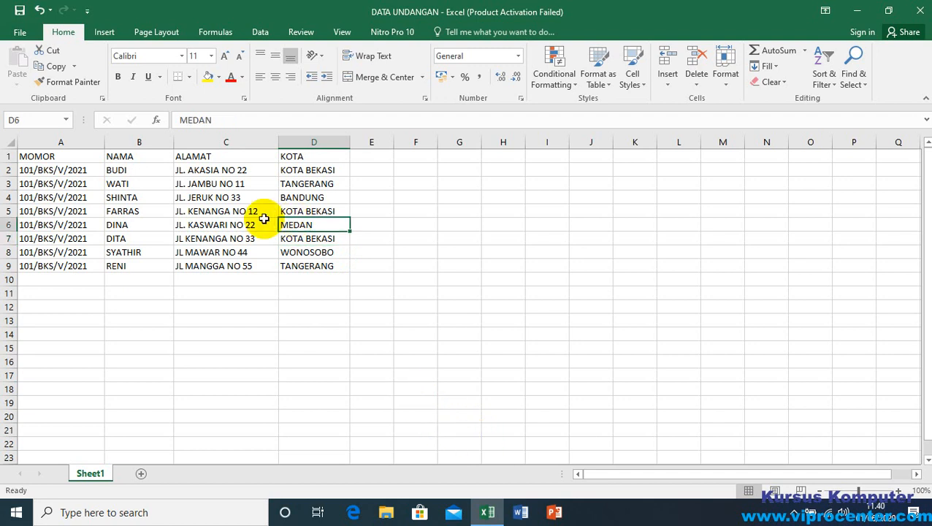
left_click(190, 227)
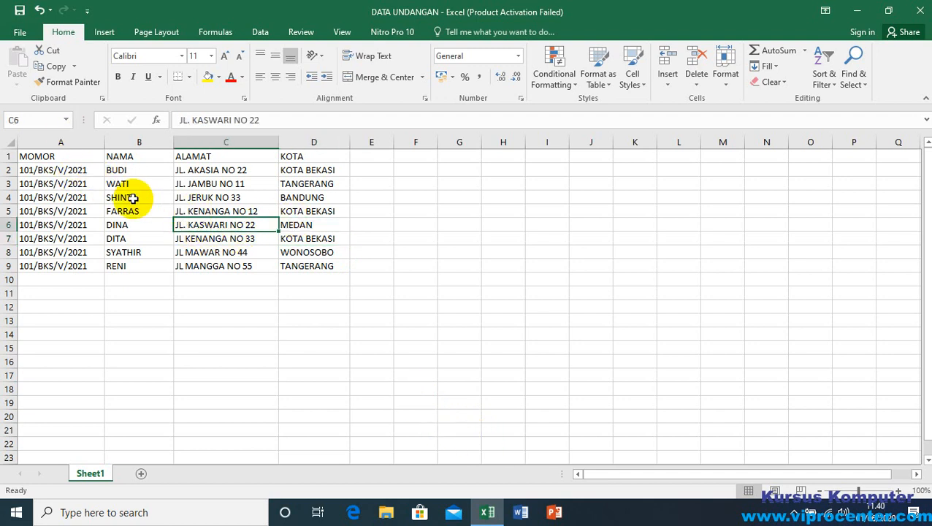
left_click(152, 225)
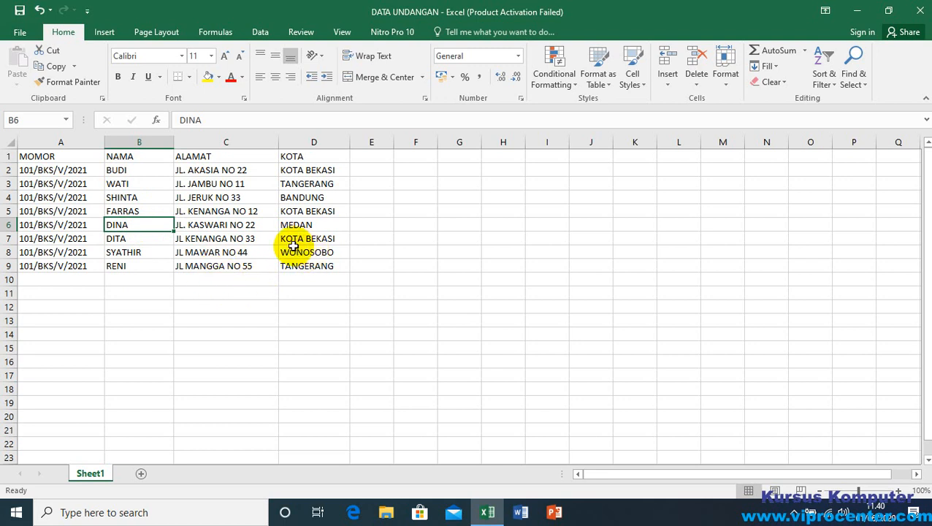
Step: Close the DATA UNDANGAN workbook and open the recent surat undangan document from the DATA VIPRO LATIHAN folder in Word
left_click(922, 12)
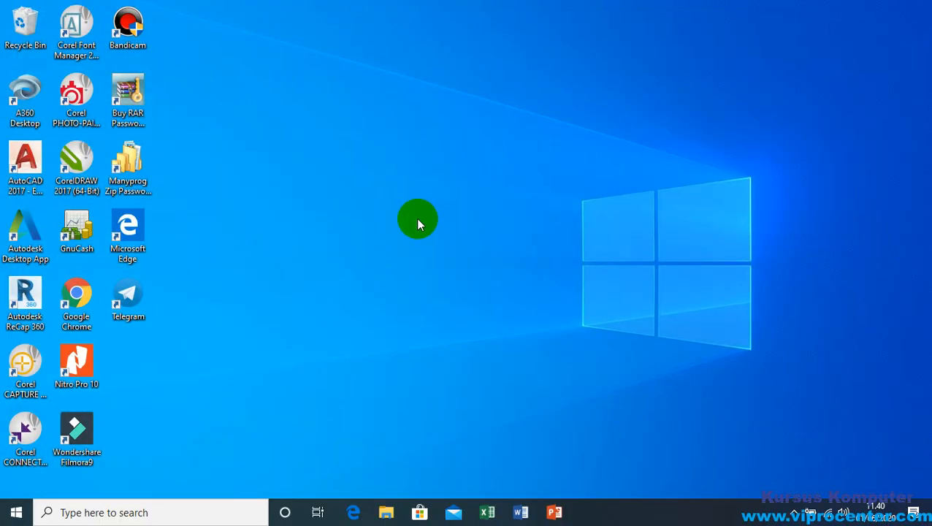
left_click(521, 514)
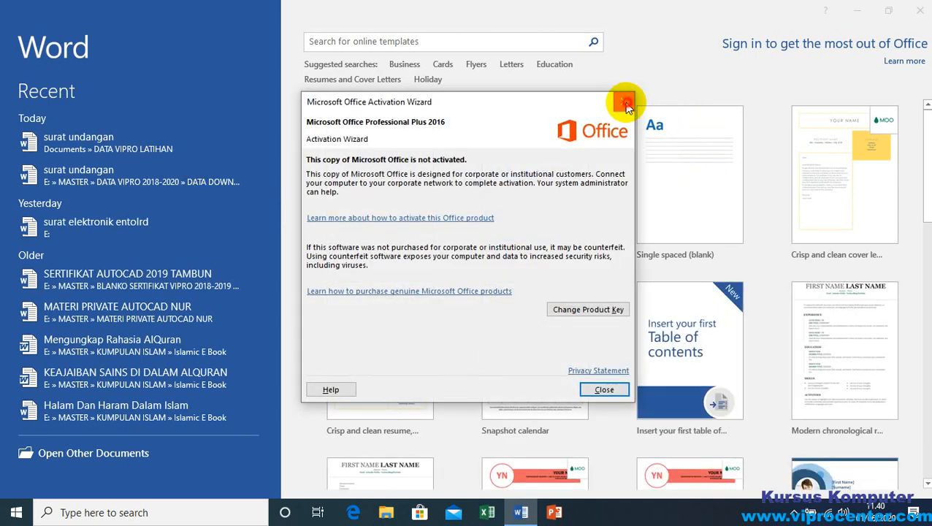
left_click(626, 104)
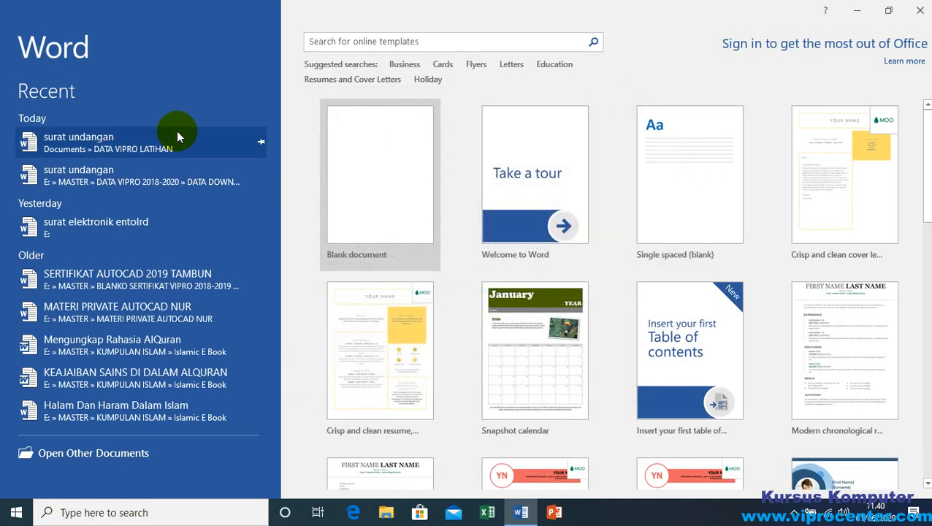
left_click(106, 144)
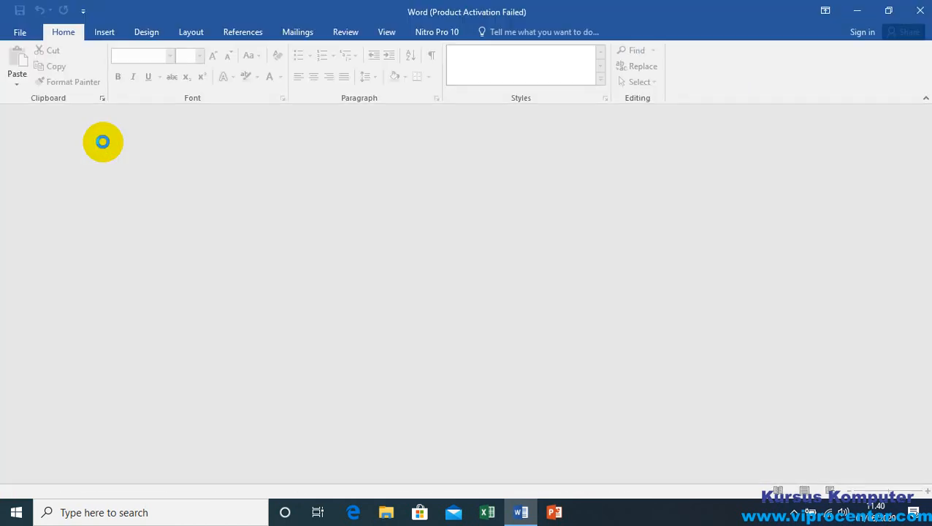
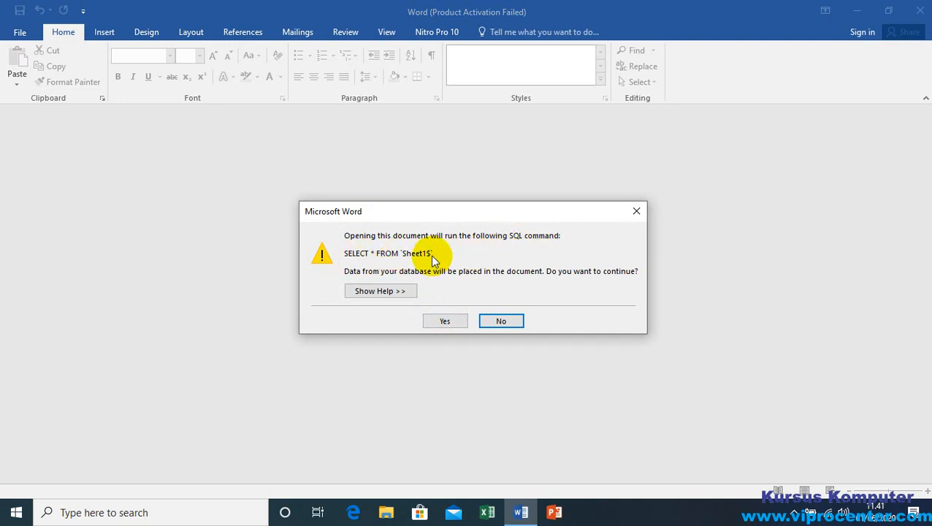
left_click(501, 322)
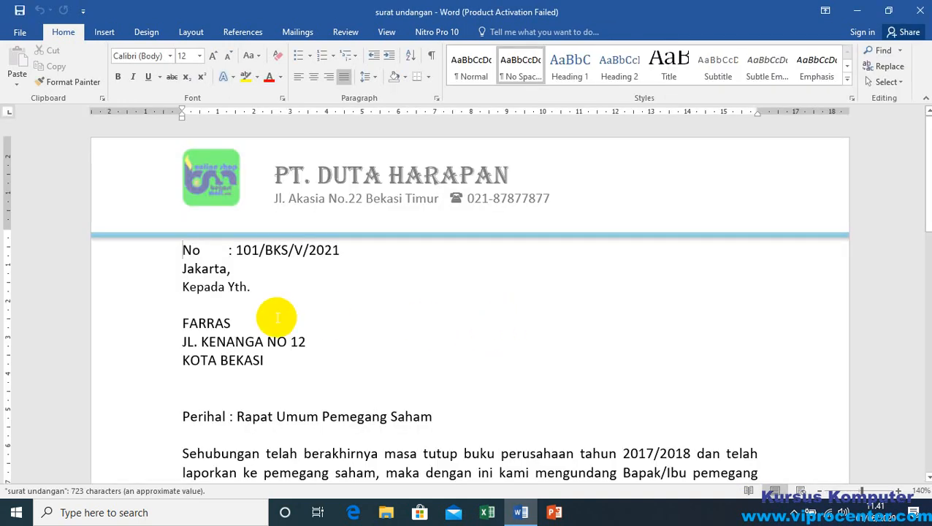
left_click(302, 34)
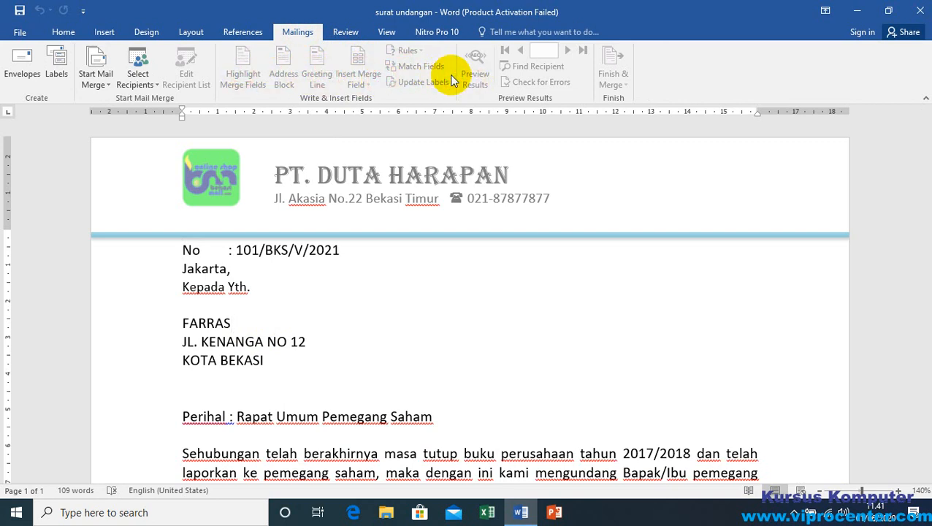
left_click(344, 69)
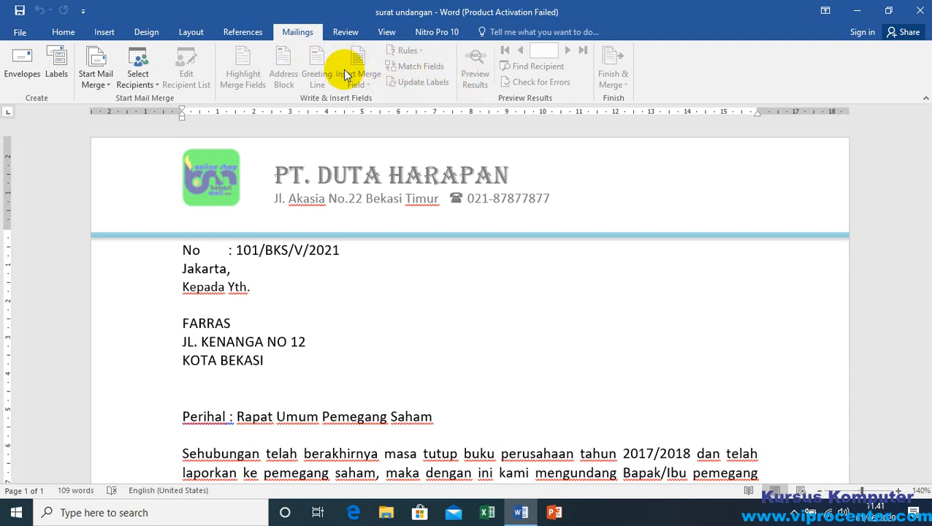
left_click(144, 86)
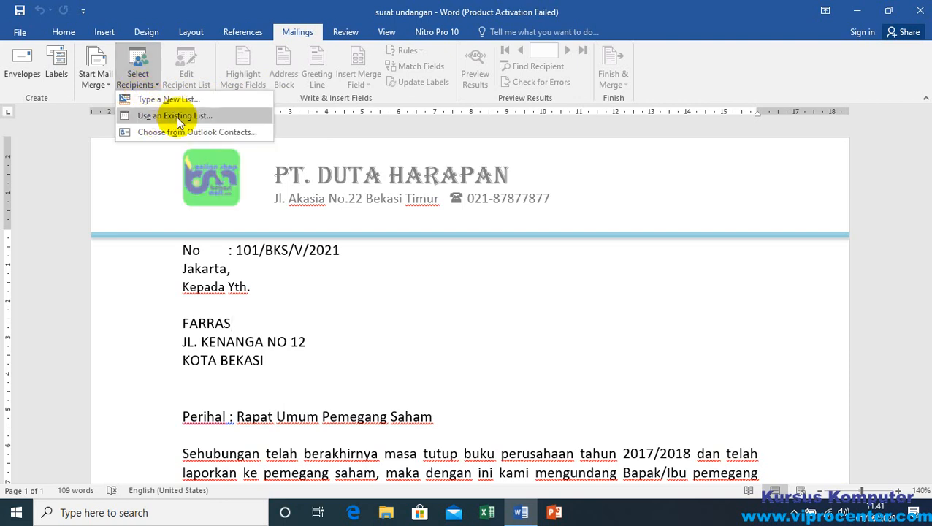
left_click(374, 245)
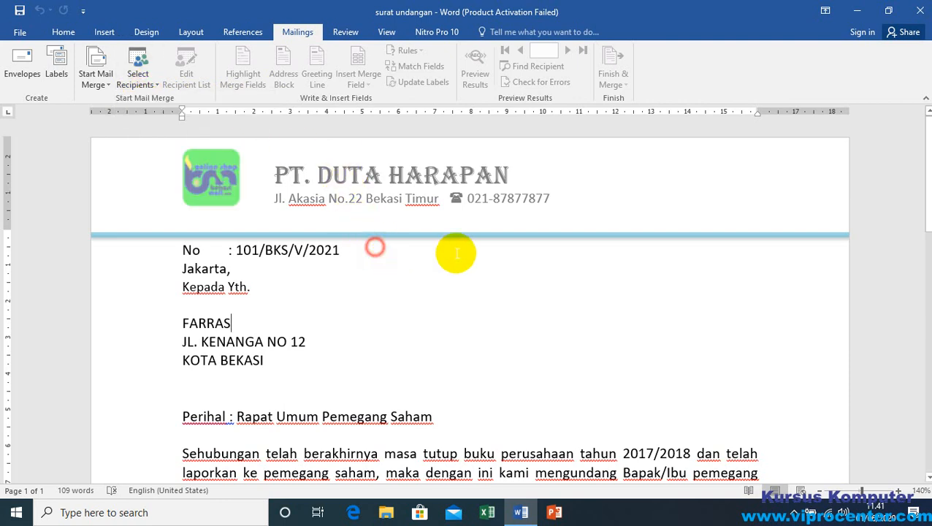
left_click(922, 13)
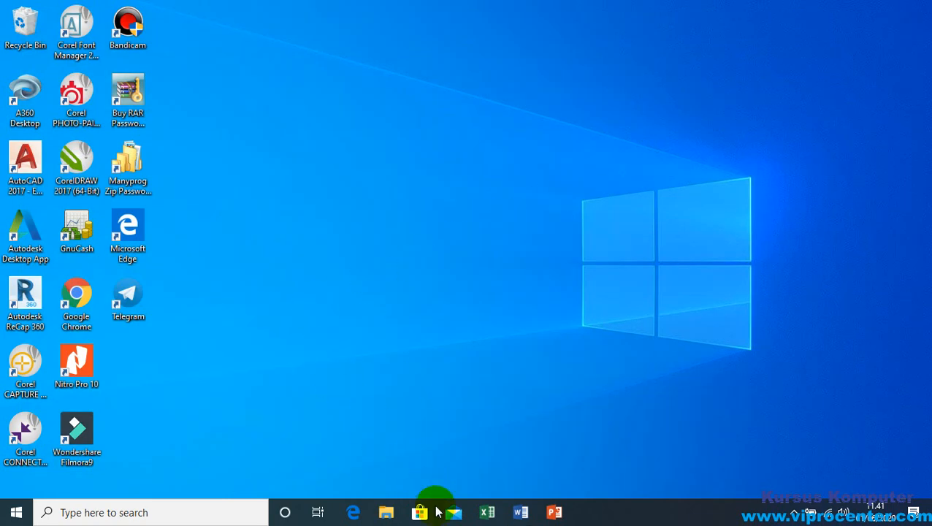
Step: Reopen the recent surat undangan document from the DATA VIPRO LATIHAN folder and allow its Sheet1$ data to load
left_click(519, 513)
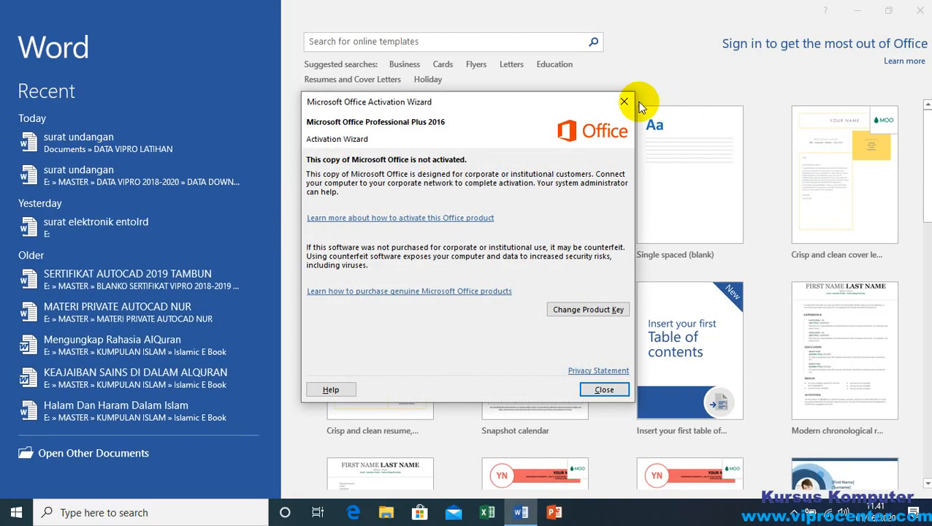
left_click(625, 103)
left_click(97, 145)
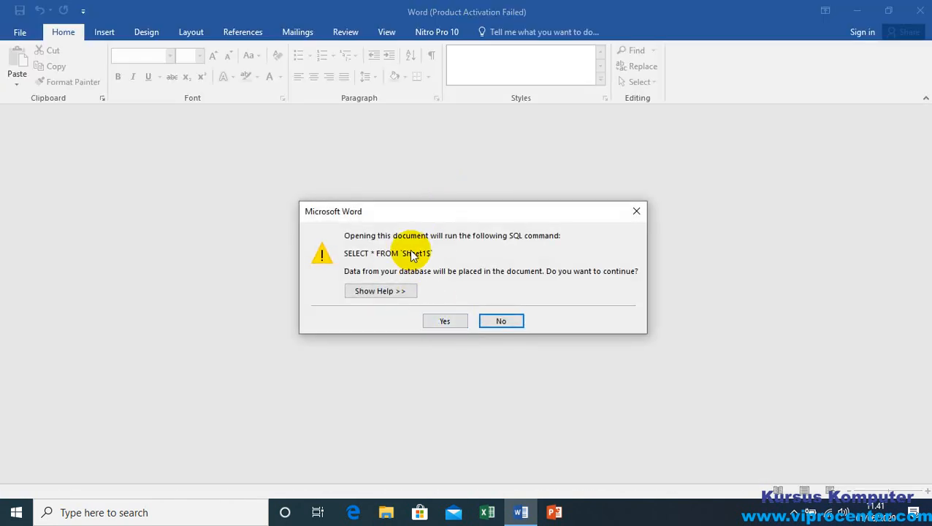
left_click(443, 322)
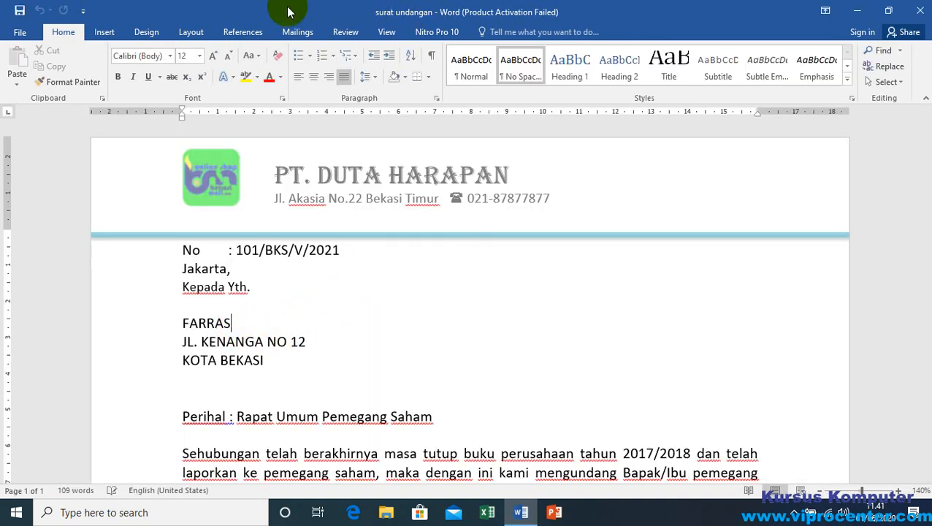
Step: Page through the merged letter previews up to record 8 and back to record 1
left_click(298, 32)
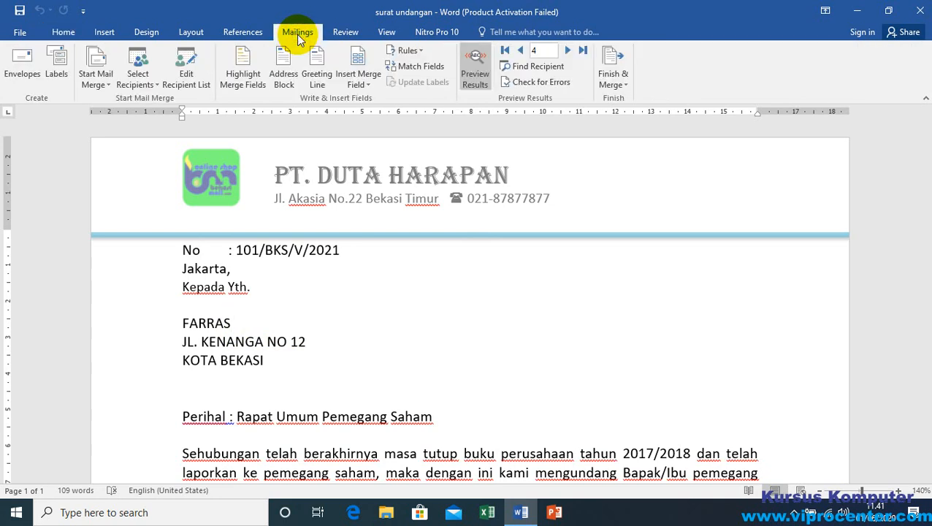
left_click(568, 50)
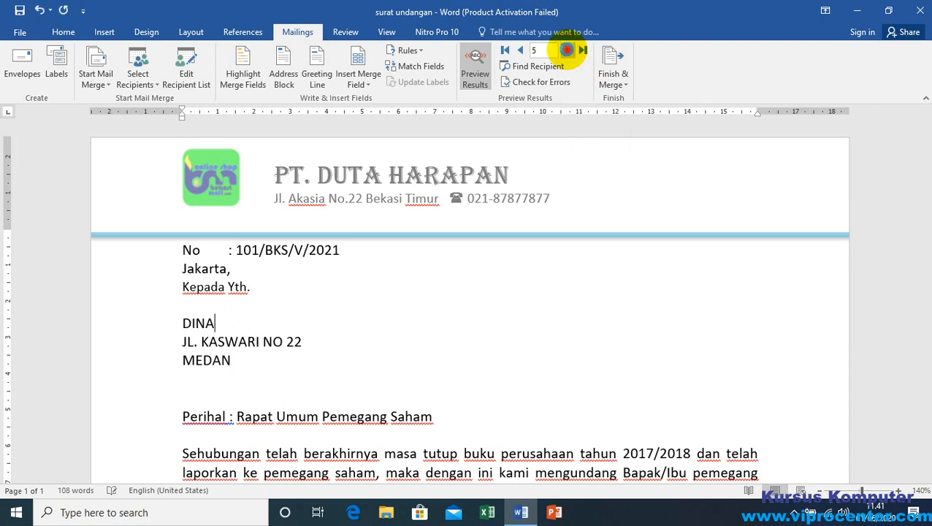
left_click(567, 51)
left_click(568, 50)
left_click(567, 50)
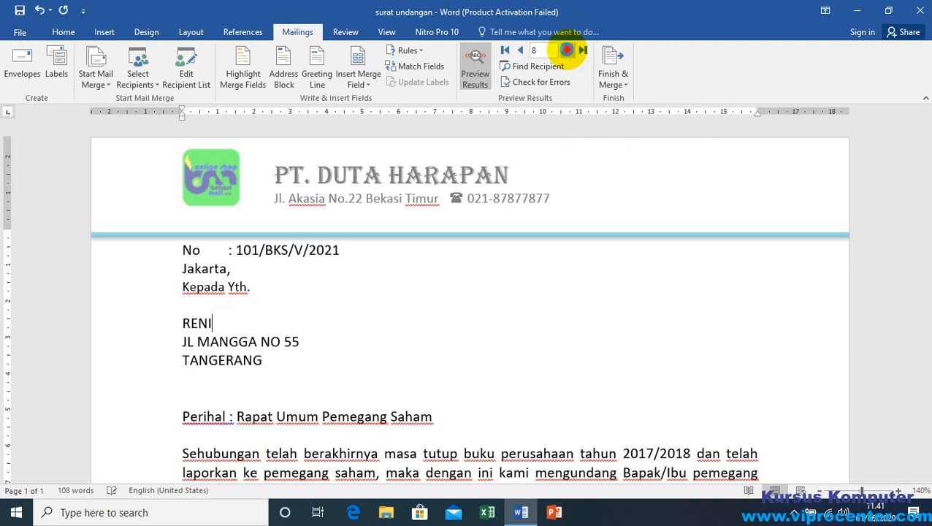
left_click(521, 52)
left_click(521, 51)
left_click(521, 51)
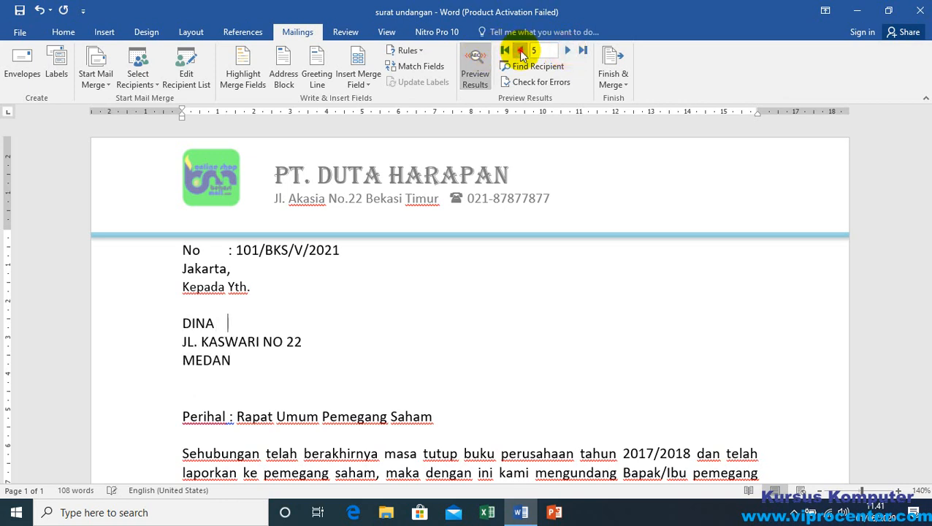
left_click(521, 52)
left_click(521, 51)
left_click(521, 51)
left_click(521, 52)
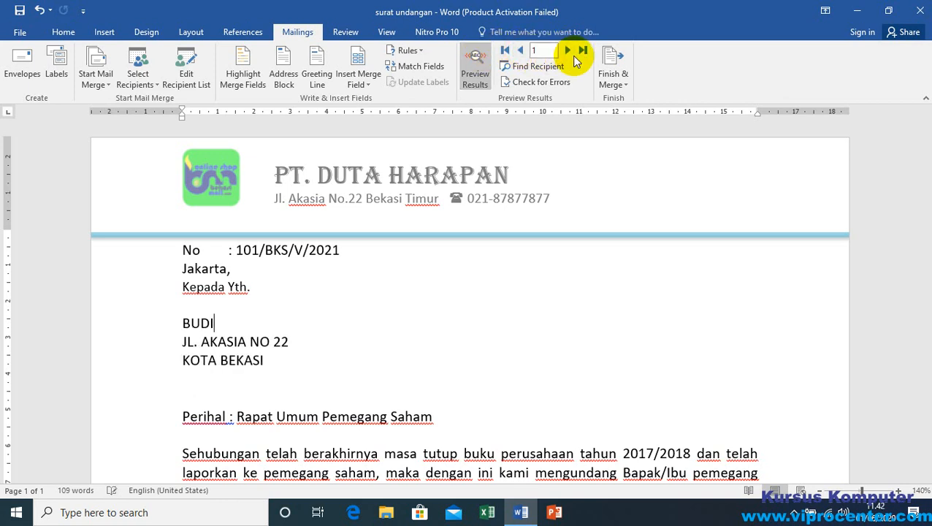
Step: Browse the recipient previews twice more from the first record to the last and return to record 1
left_click(567, 51)
left_click(567, 51)
left_click(567, 51)
left_click(567, 52)
left_click(567, 52)
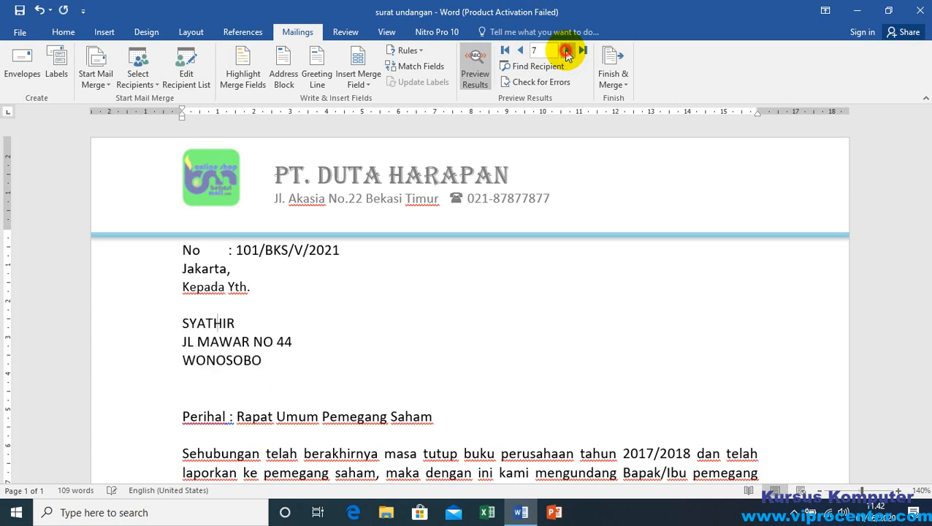
left_click(567, 52)
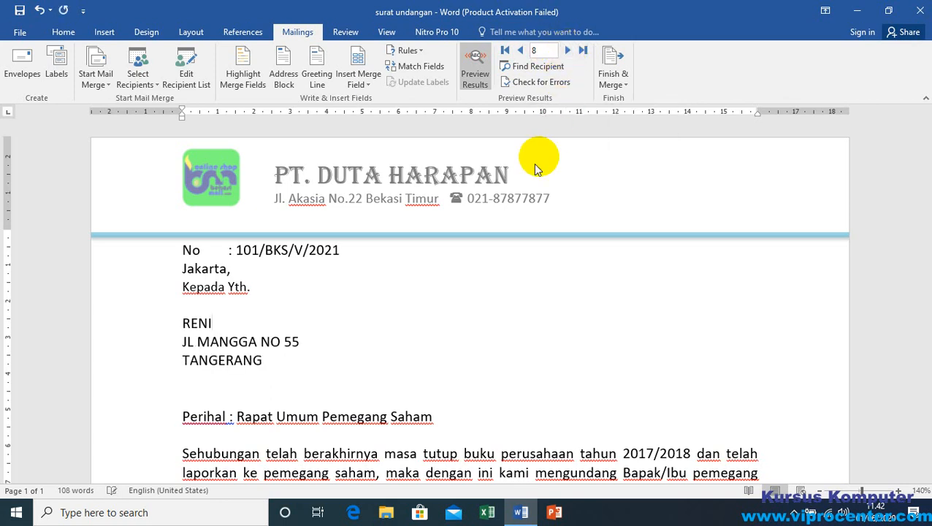
left_click(520, 50)
left_click(520, 50)
left_click(520, 51)
left_click(520, 50)
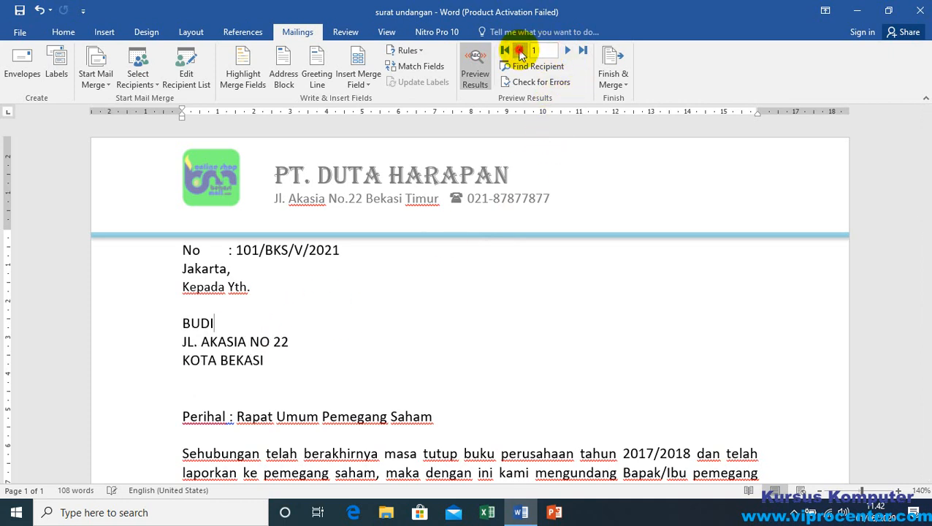
left_click(569, 51)
left_click(569, 51)
left_click(569, 52)
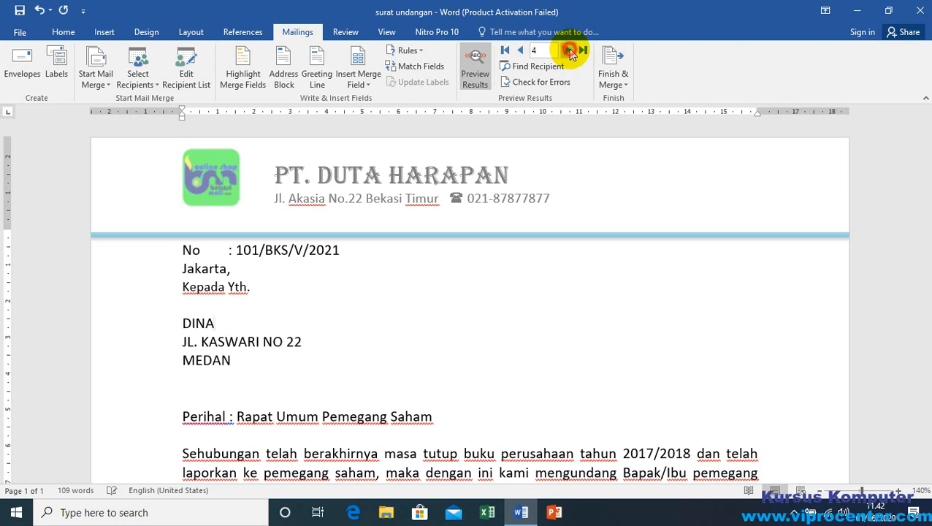
left_click(570, 52)
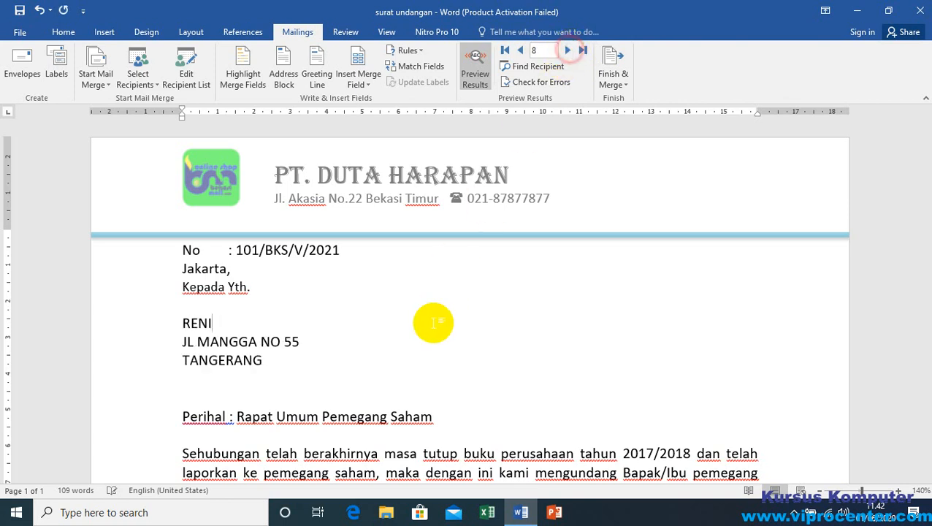
left_click(507, 52)
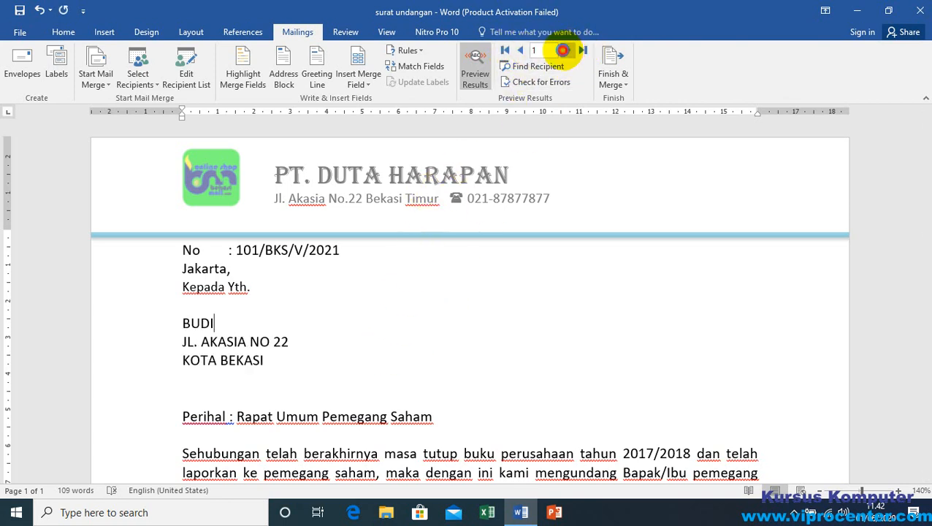
Step: Preview record 7 and review its recipient address lines and the body of the invitation letter
left_click(566, 51)
left_click(566, 51)
left_click(566, 51)
left_click(567, 51)
left_click(566, 51)
left_click(566, 51)
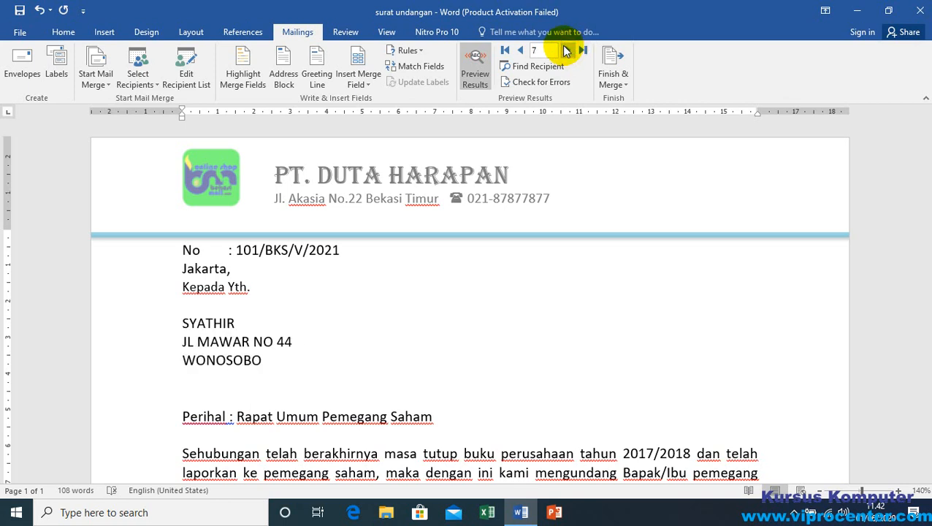
left_click(312, 304)
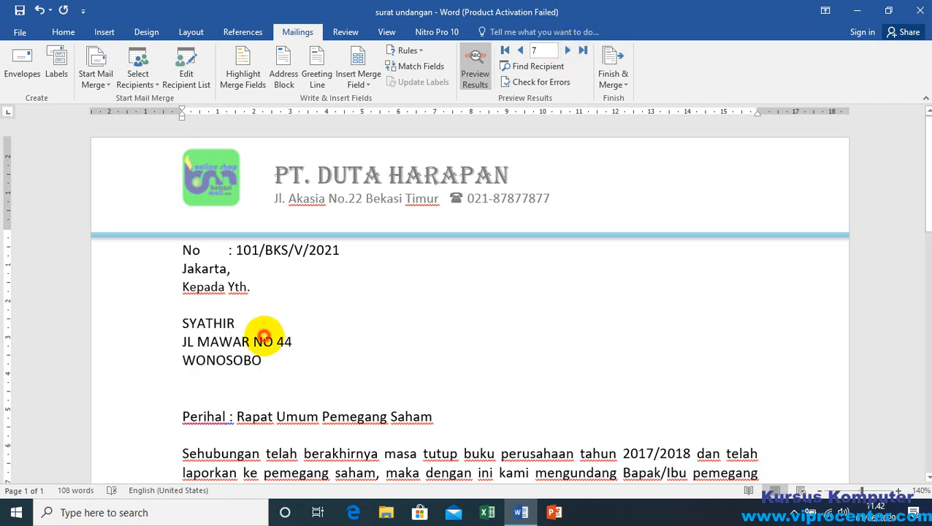
left_click(264, 337)
scroll(435, 403, "down", 3)
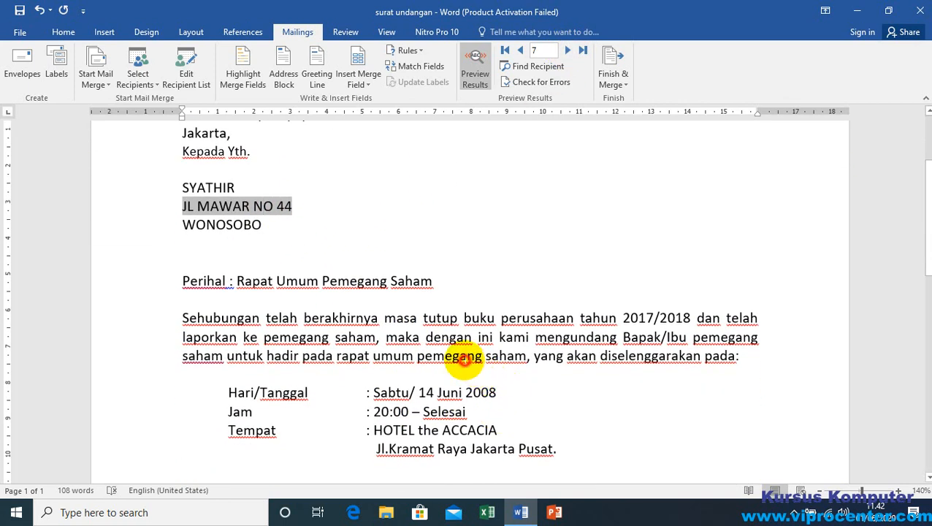
scroll(257, 353, "up", 3)
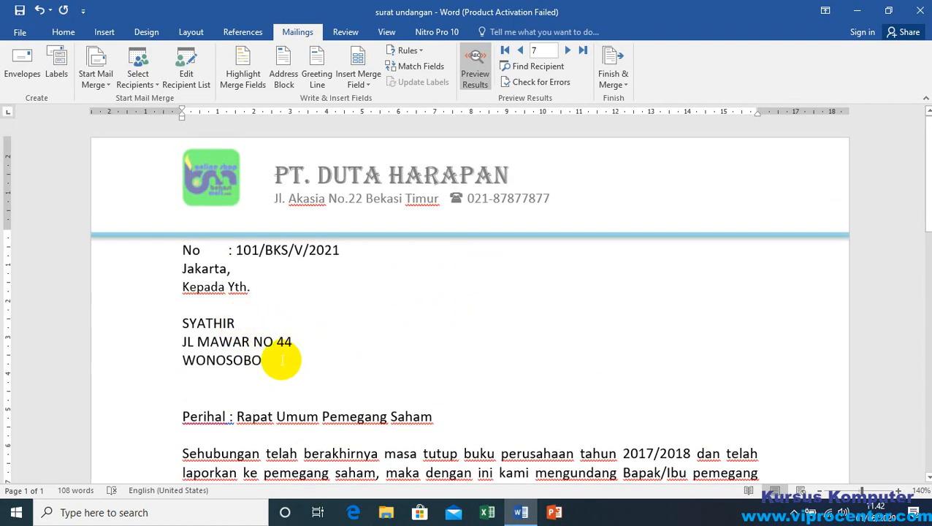
scroll(329, 332, "down", 3)
scroll(409, 373, "down", 3)
scroll(341, 339, "up", 6)
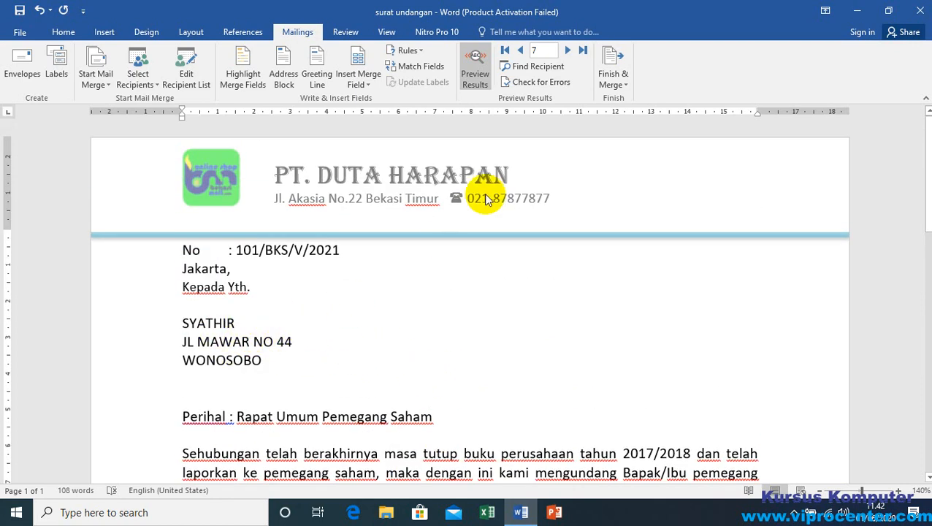
Step: Find the first recipient's record by entering the recipient's name and searching all fields, and close the search dialog
left_click(531, 67)
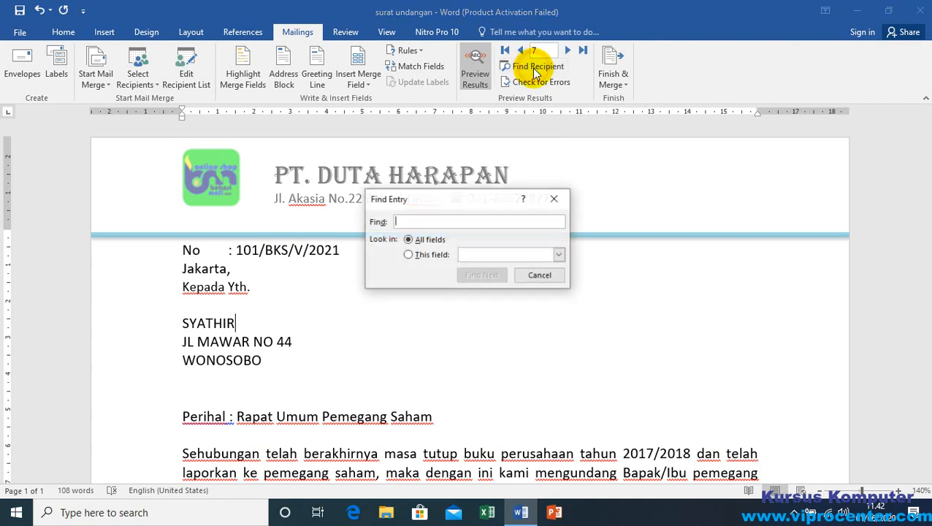
type("BUDI")
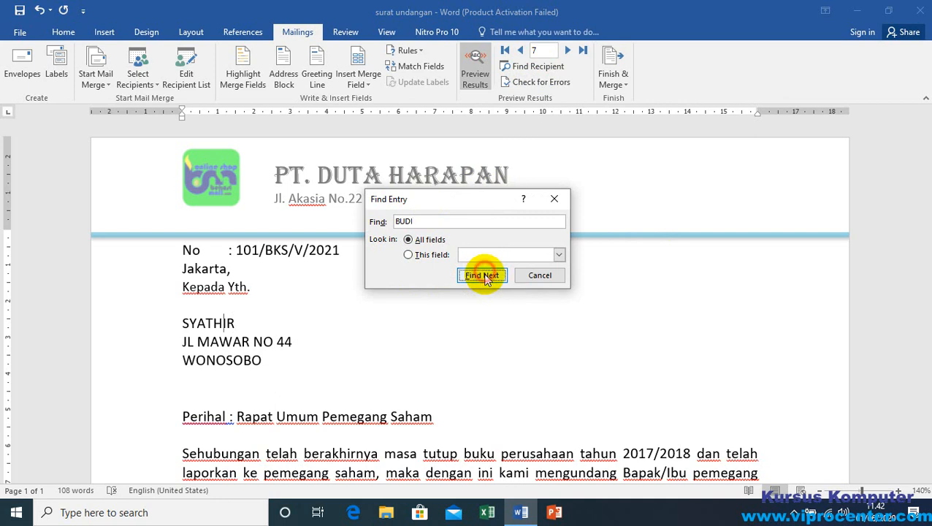
left_click(482, 275)
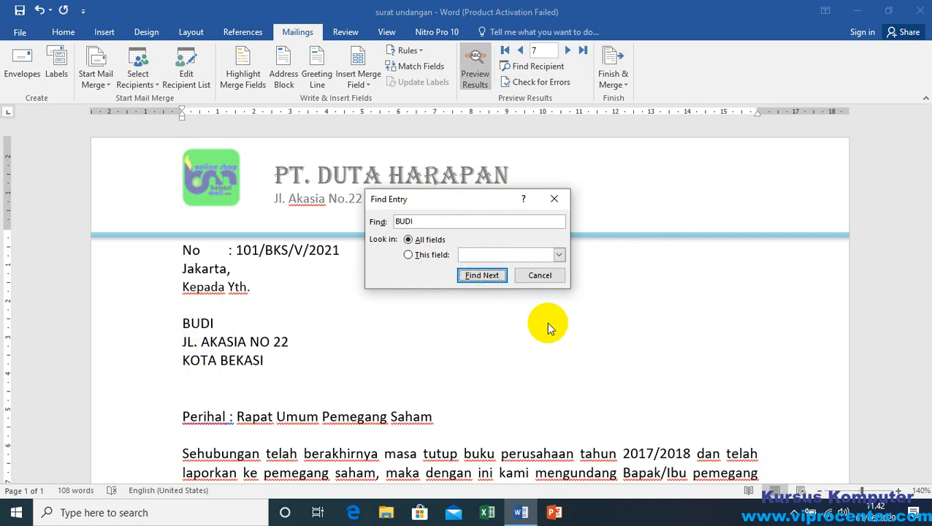
left_click(540, 275)
Step: Check the merged name, street address and city lines of the found recipient in the letter
left_click(249, 342)
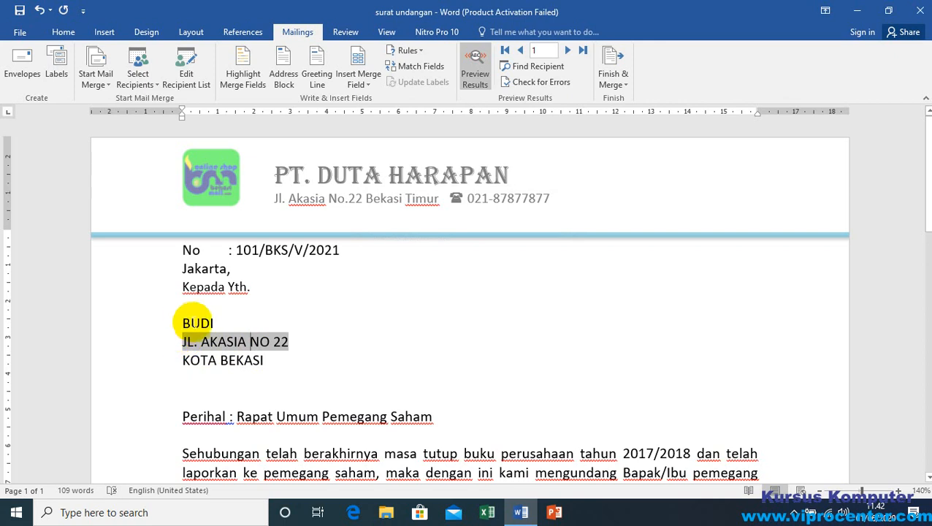
left_click(196, 324)
left_click(235, 360)
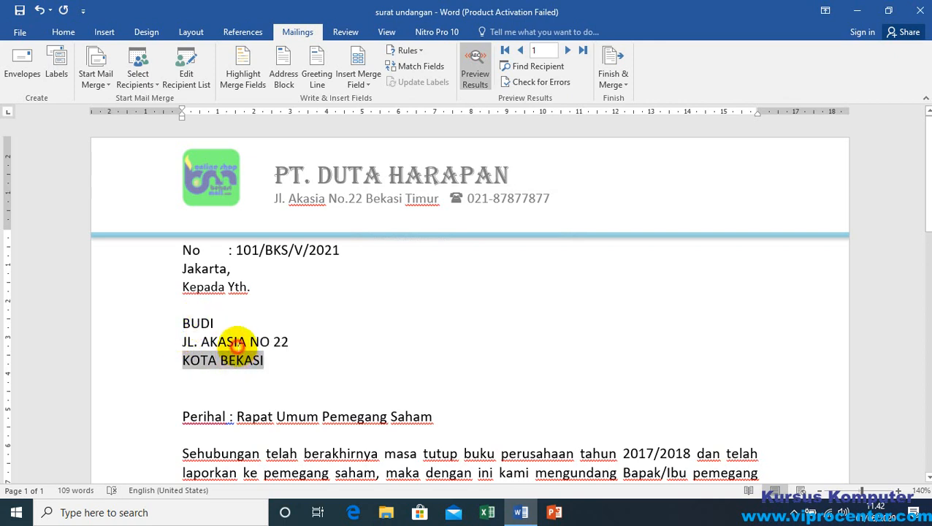
left_click(236, 344)
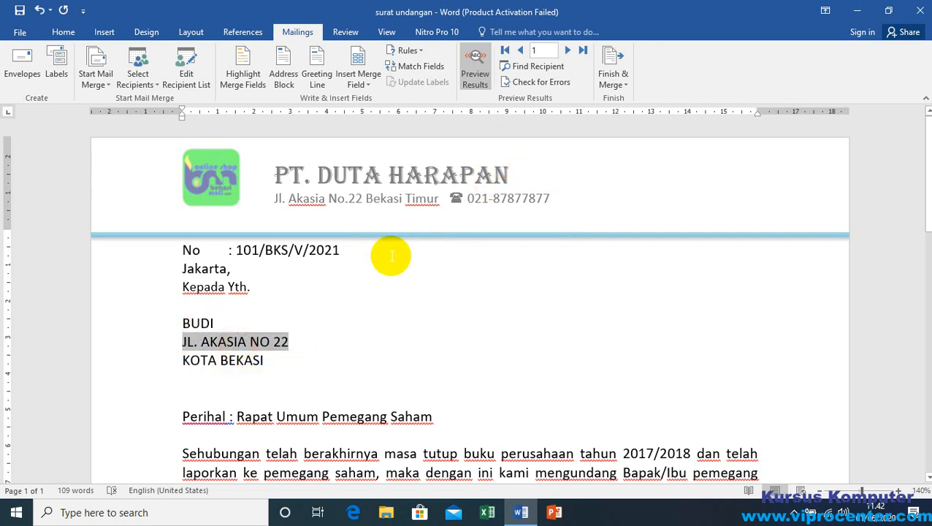
left_click(230, 324)
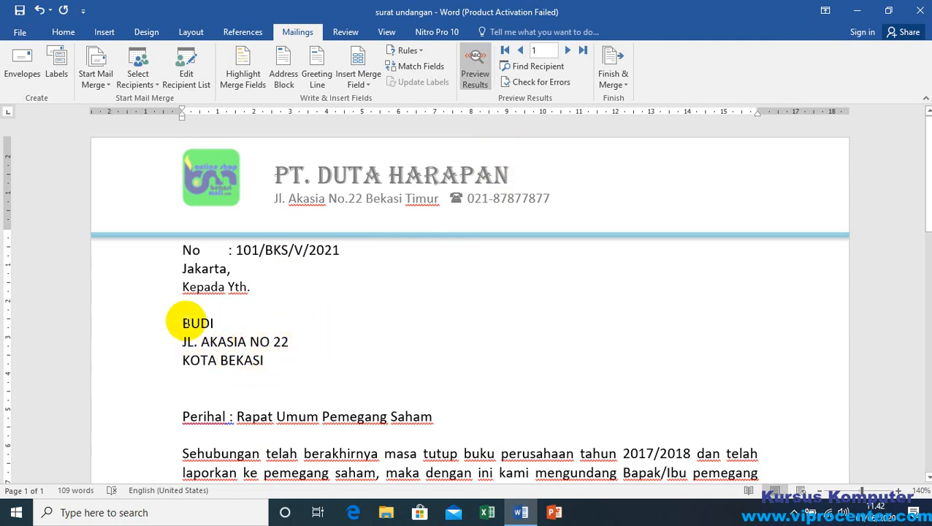
left_click(223, 322)
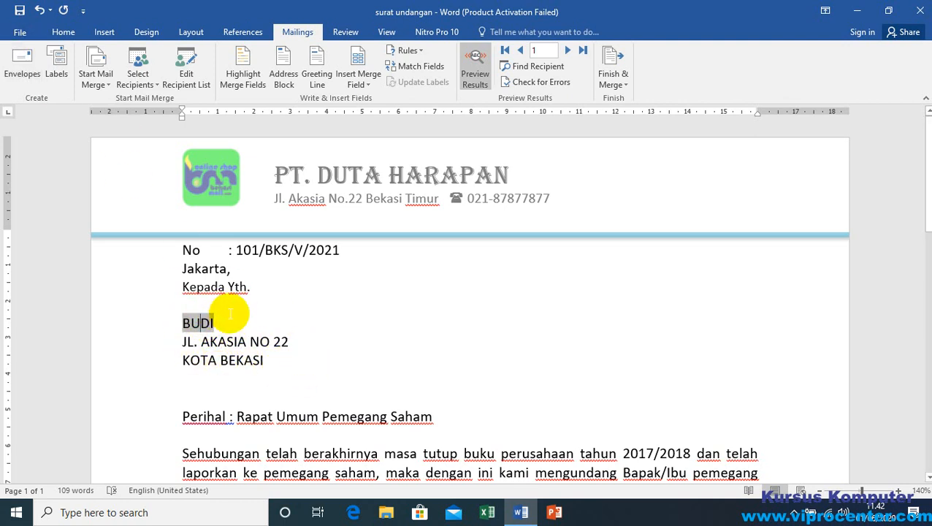
left_click(285, 343)
Step: Open the print settings and page preview for the found recipient's invitation letter
left_click(19, 32)
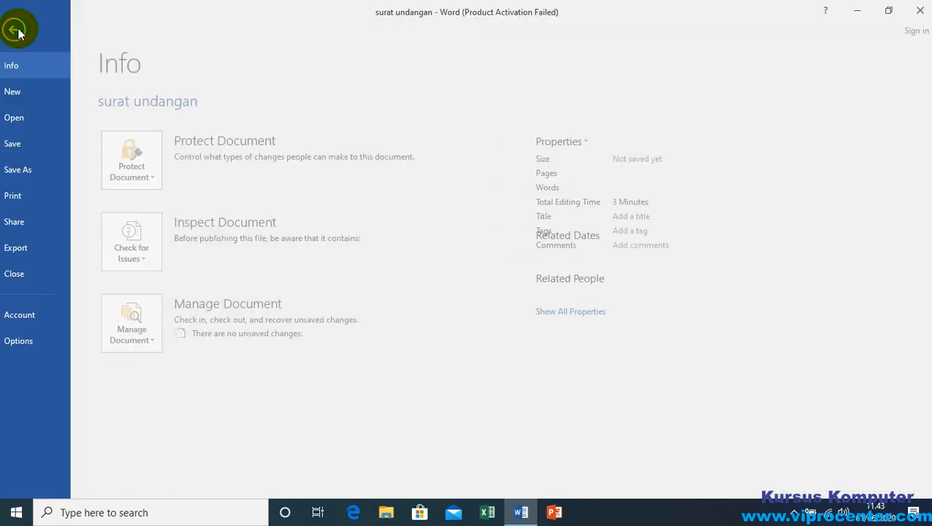
left_click(35, 196)
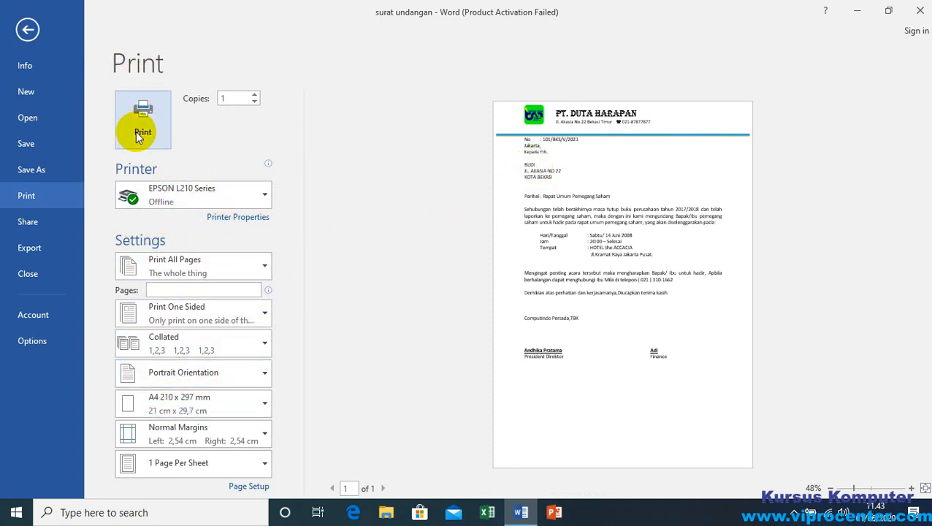
Step: Leave the print preview, view the printer settings for merging all records, and close them without printing
left_click(28, 38)
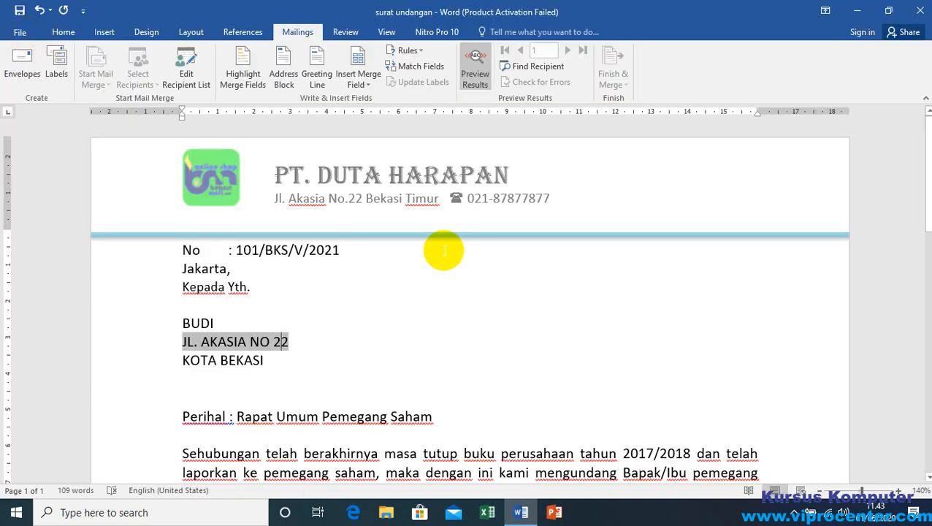
left_click(322, 329)
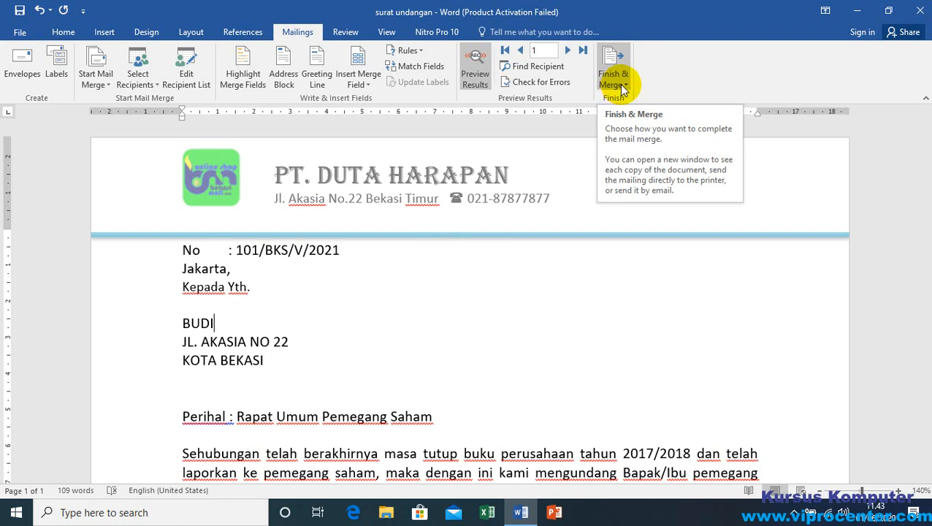
left_click(622, 84)
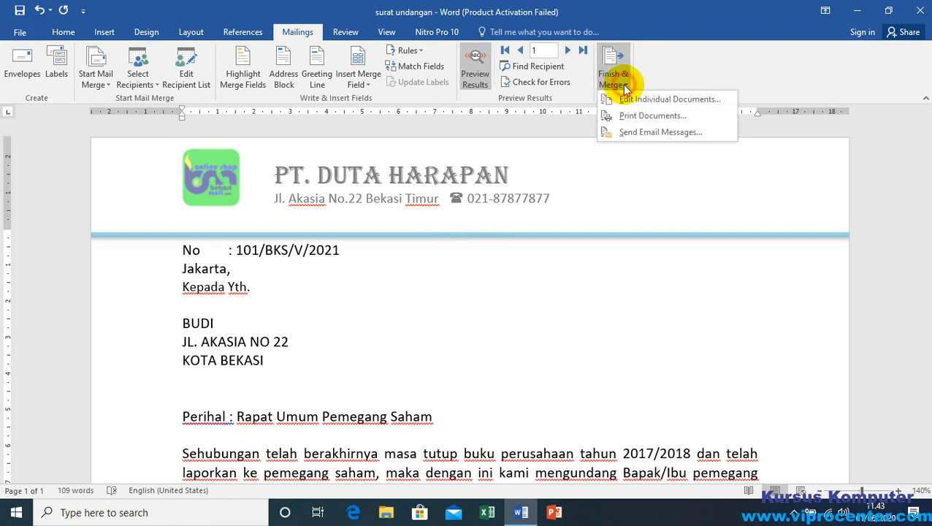
left_click(652, 117)
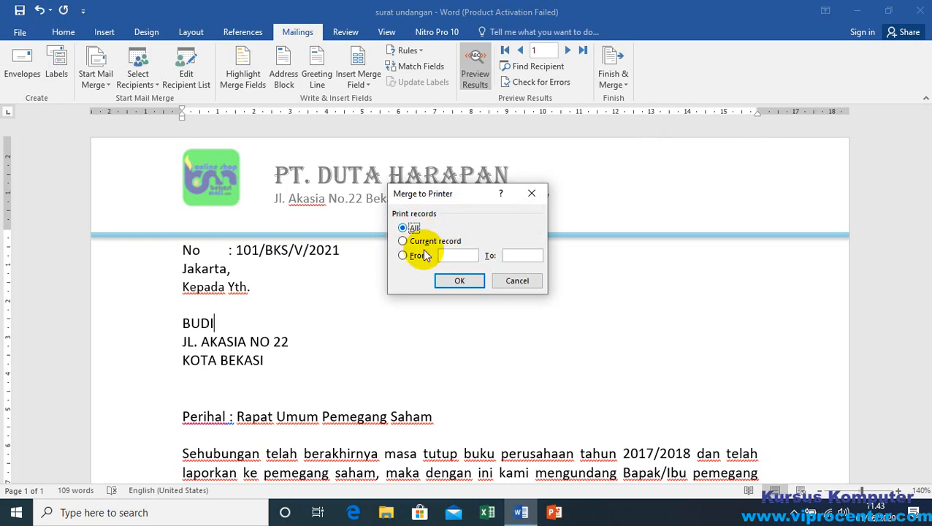
left_click(460, 281)
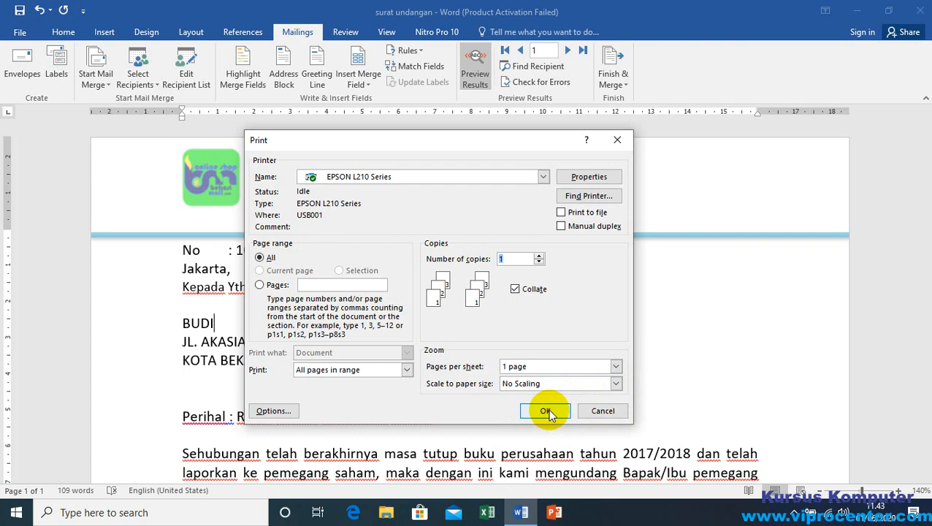
left_click(603, 410)
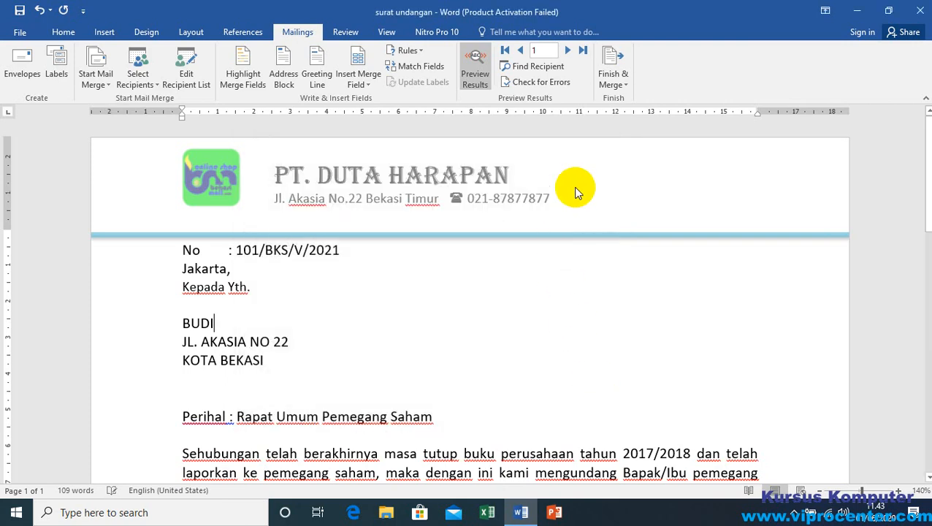
Step: Merge all recipient records into a new document of individual letters
left_click(625, 85)
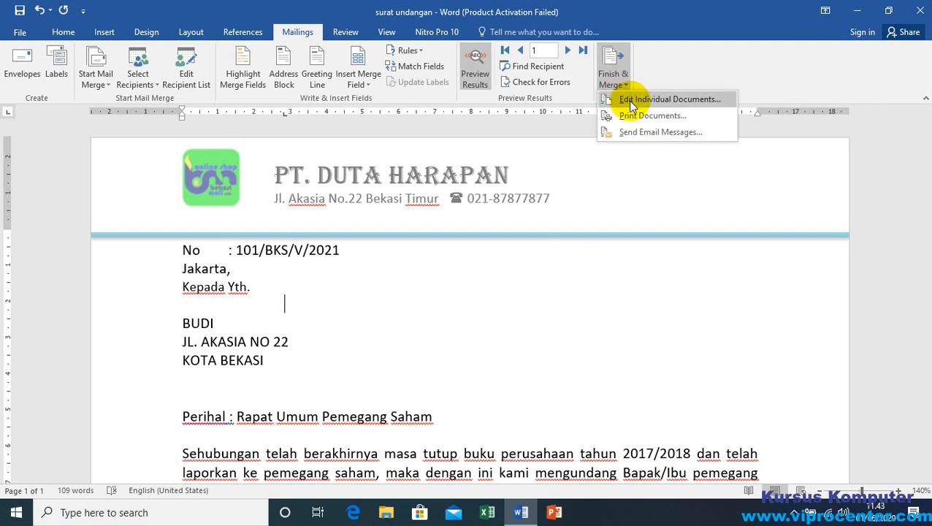
left_click(679, 99)
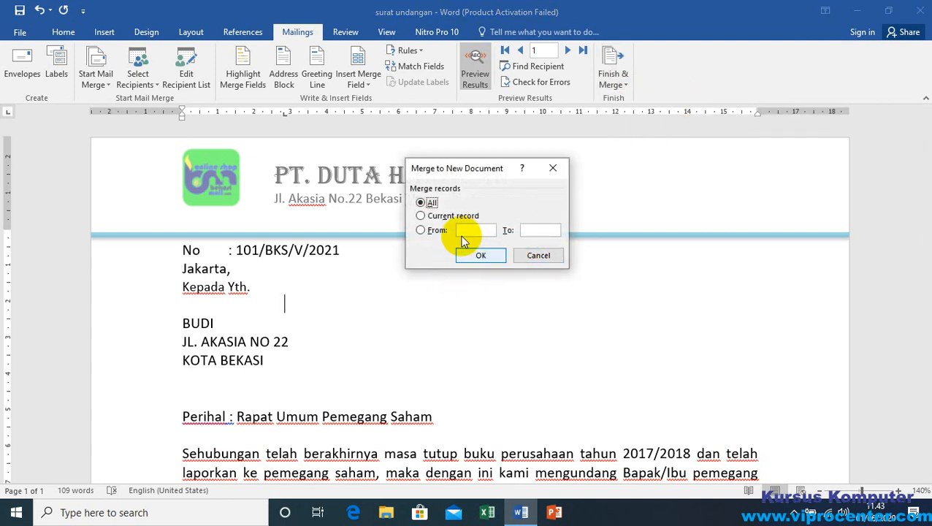
left_click(480, 256)
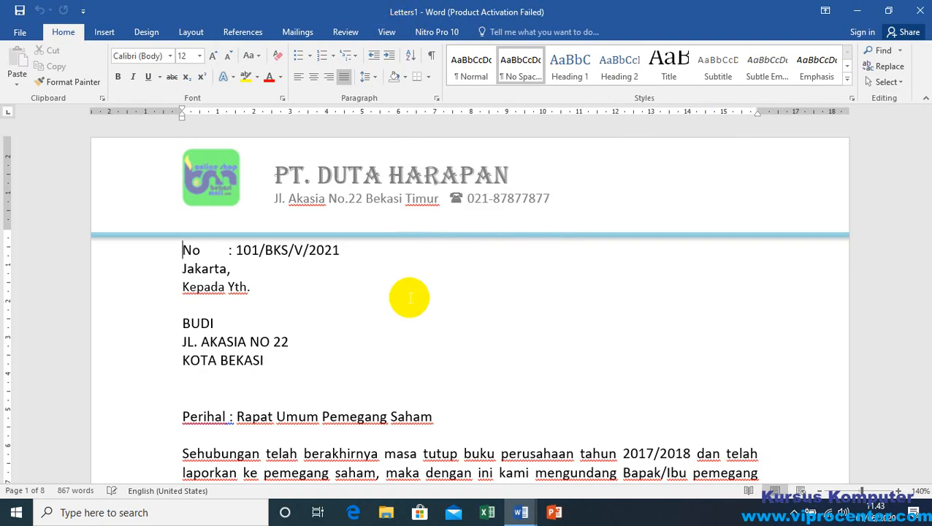
Step: Check the individual merged letters through to the last page, and close the merged document without saving it
scroll(364, 319, "down", 1)
scroll(778, 203, "down", 20)
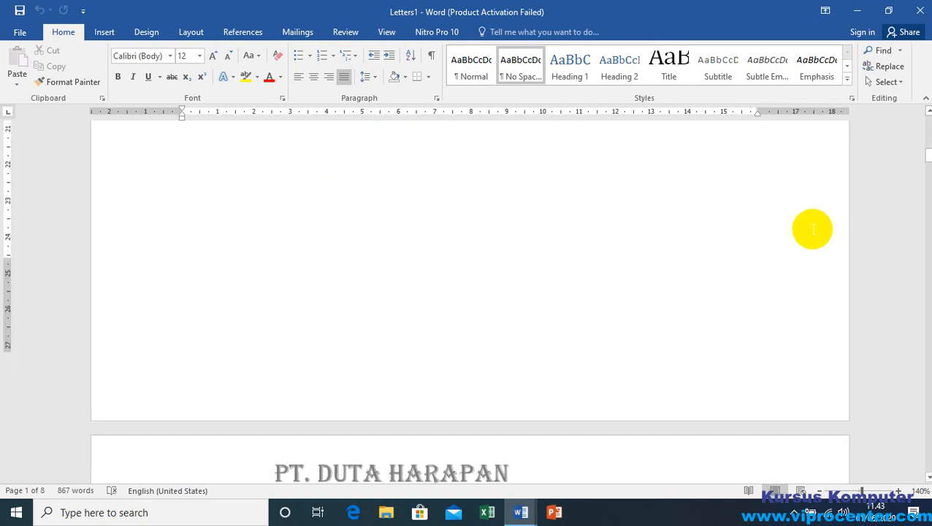
scroll(658, 265, "down", 20)
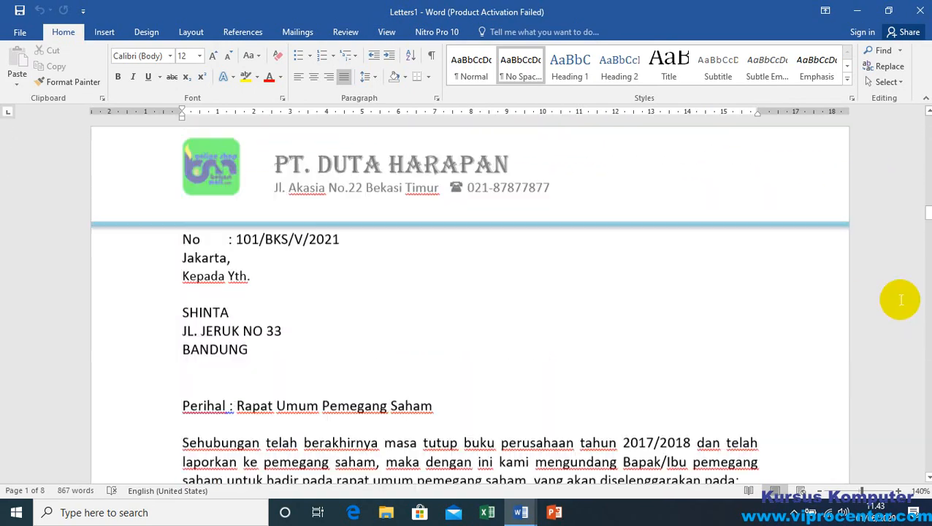
left_click_drag(926, 237, 923, 348)
scroll(381, 311, "down", 10)
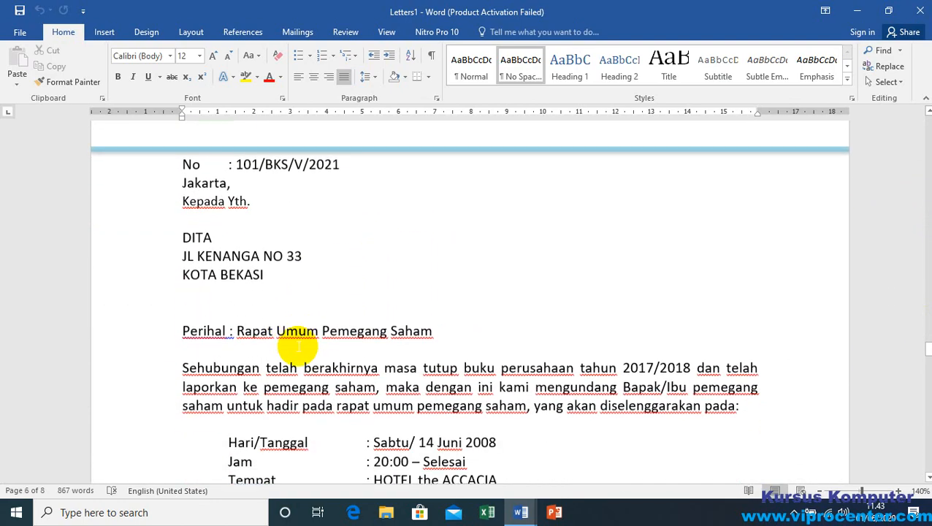
scroll(233, 239, "down", 15)
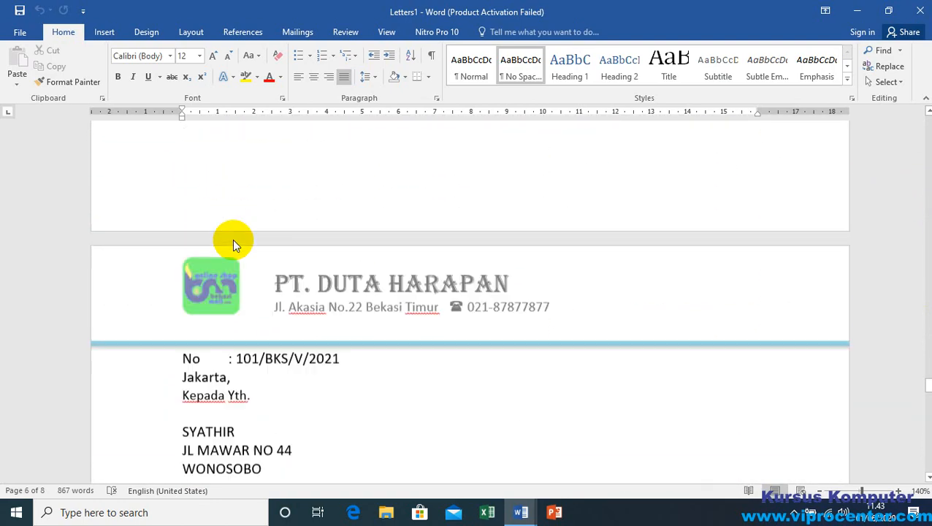
scroll(234, 240, "down", 10)
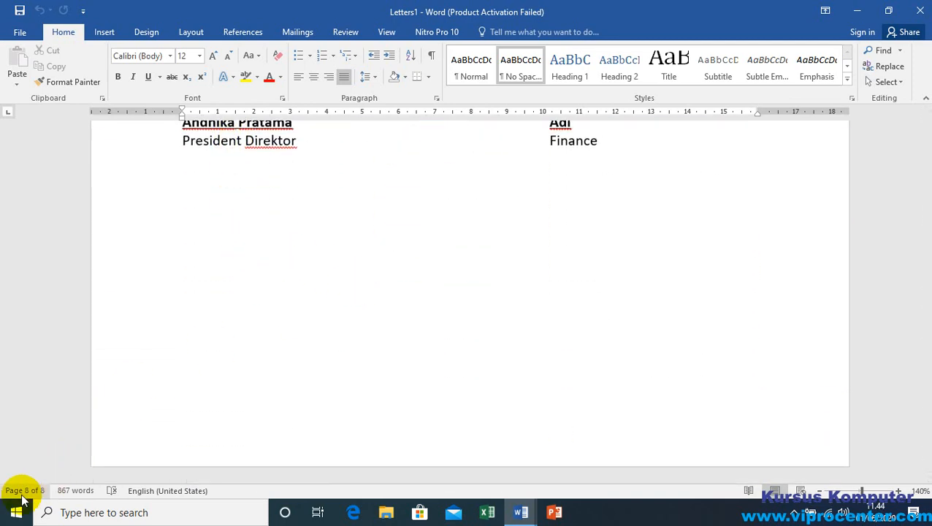
scroll(347, 282, "up", 10)
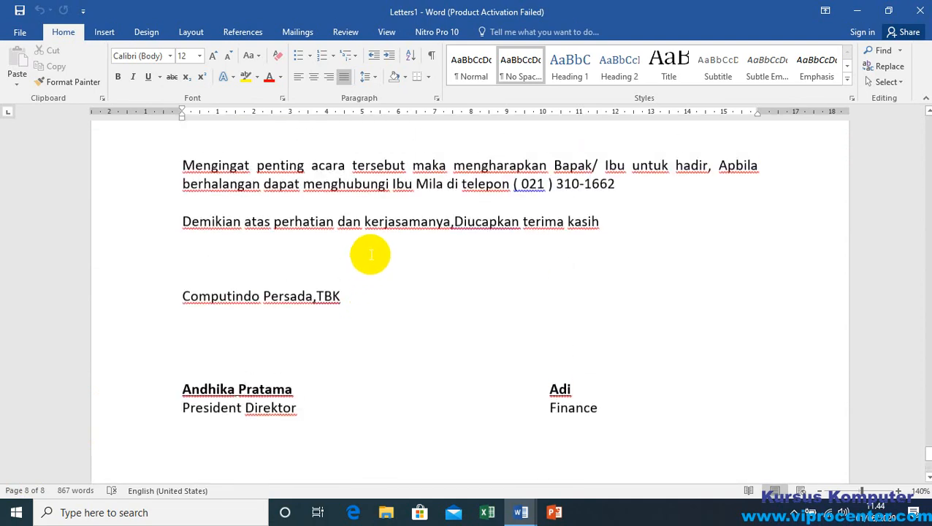
left_click_drag(929, 436, 928, 124)
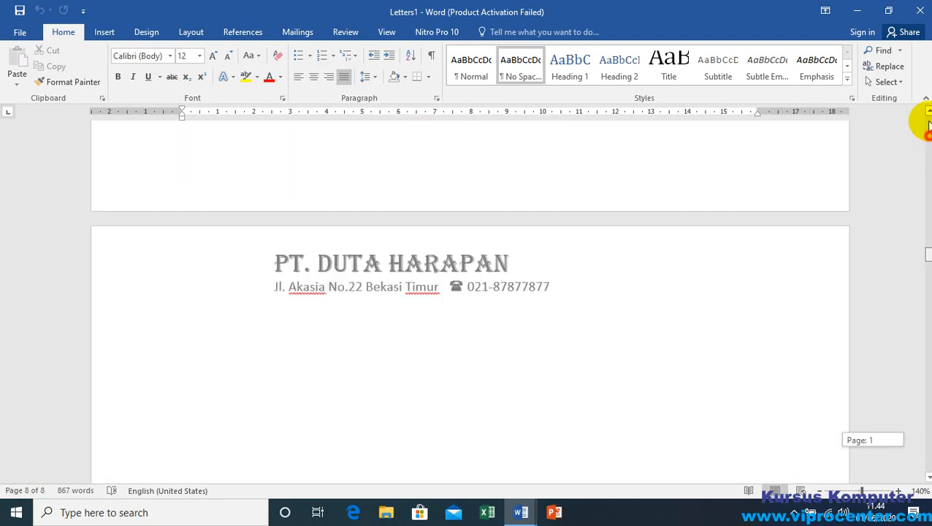
left_click(920, 10)
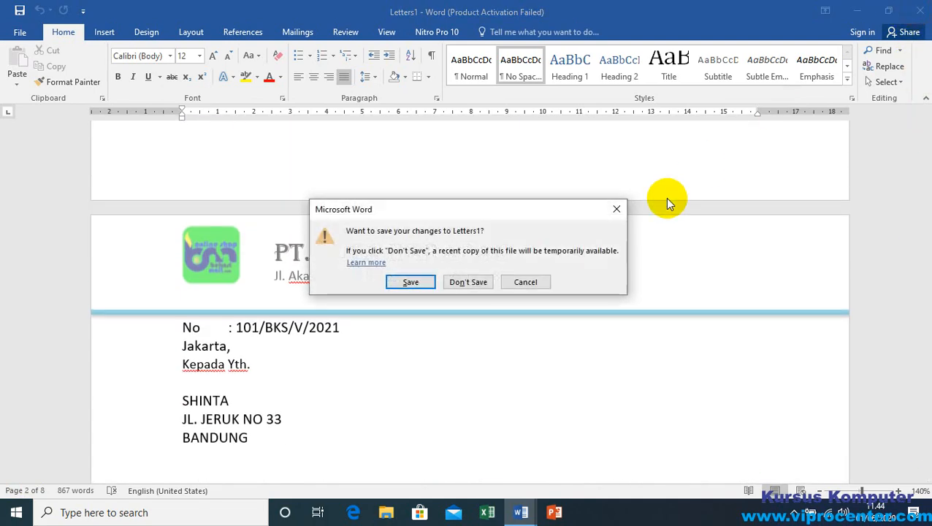
left_click(458, 282)
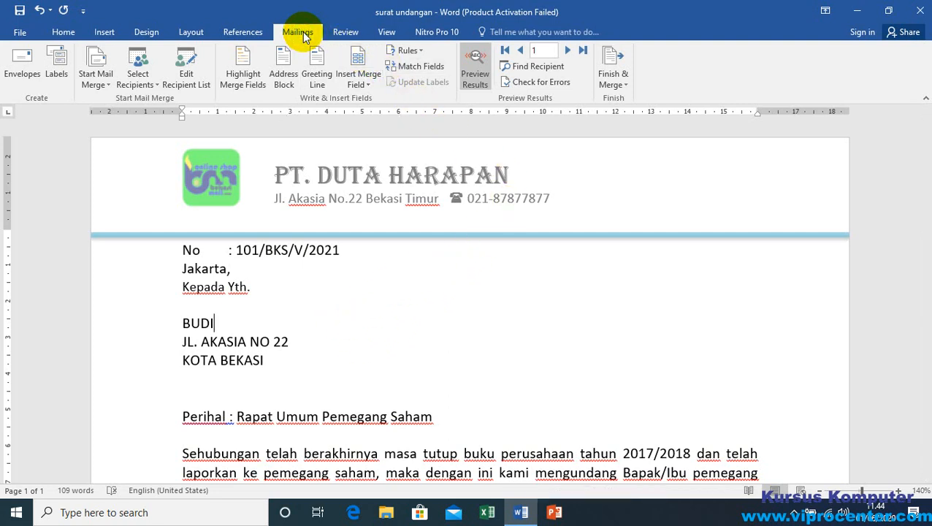
Step: Generate the individual letters again from the invitation letter by merging all records into a new document
left_click(625, 85)
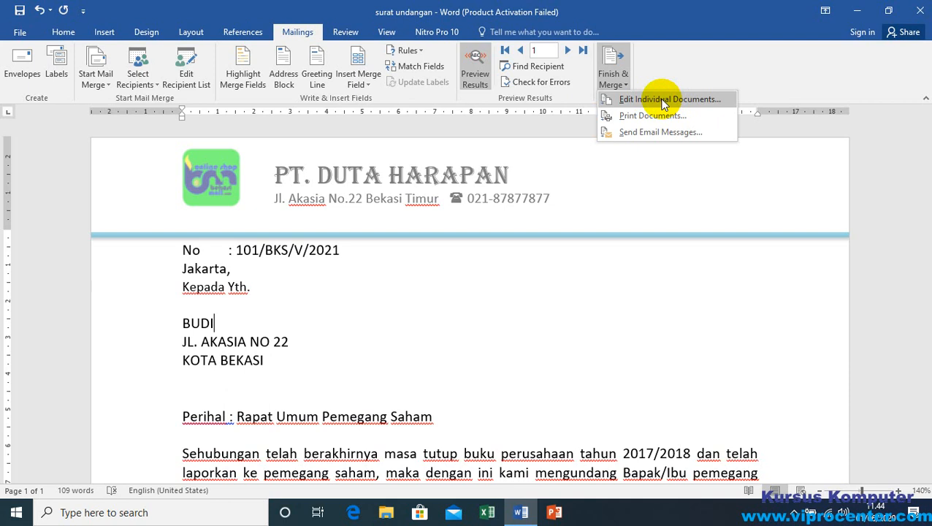
left_click(689, 99)
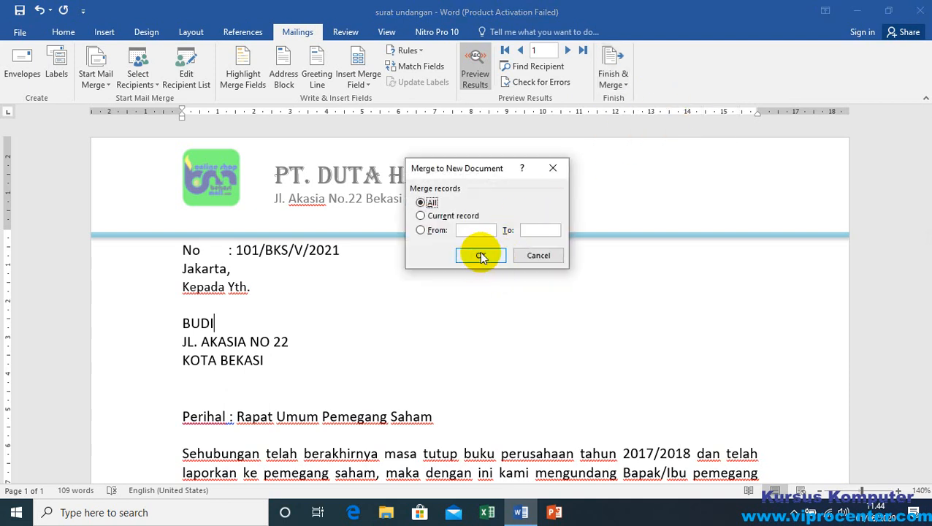
left_click(481, 256)
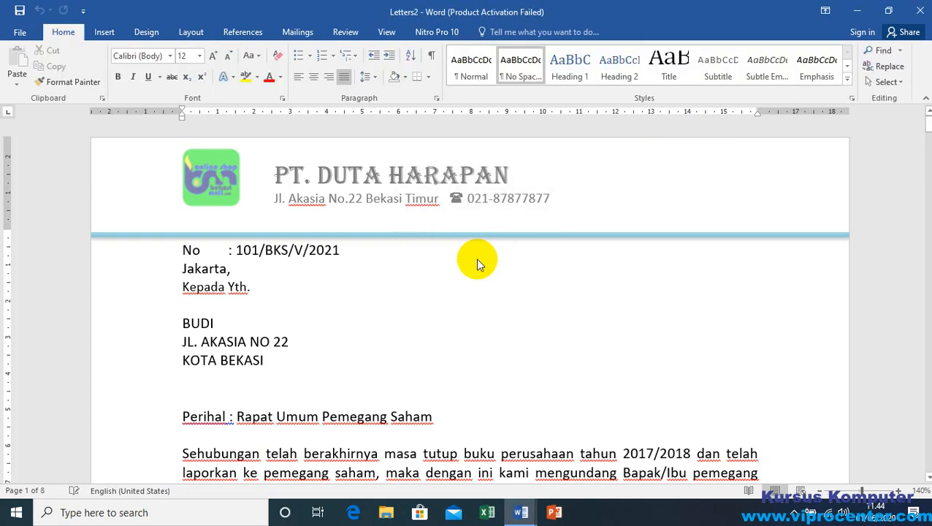
Step: Review each recipient's letter in the merged document, including the address lines, invitation body and signature block, through to the last page
scroll(308, 285, "down", 15)
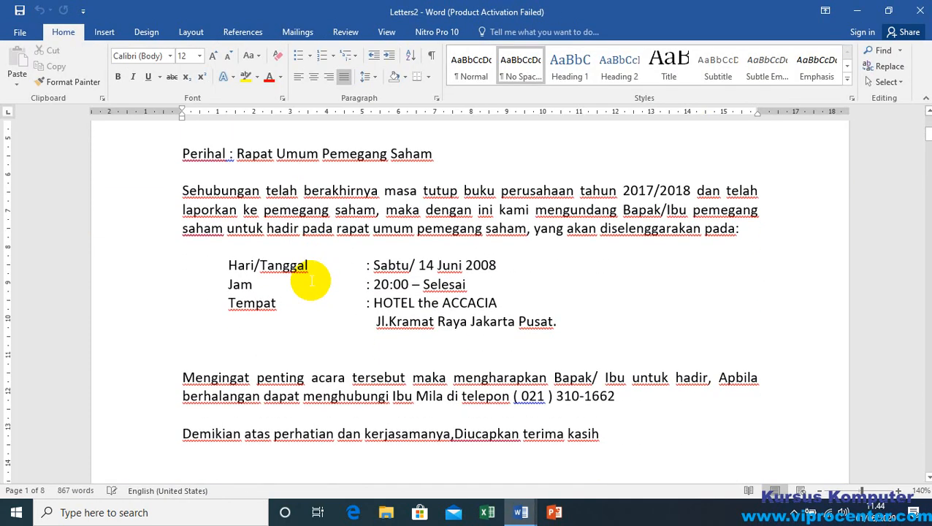
scroll(540, 251, "down", 15)
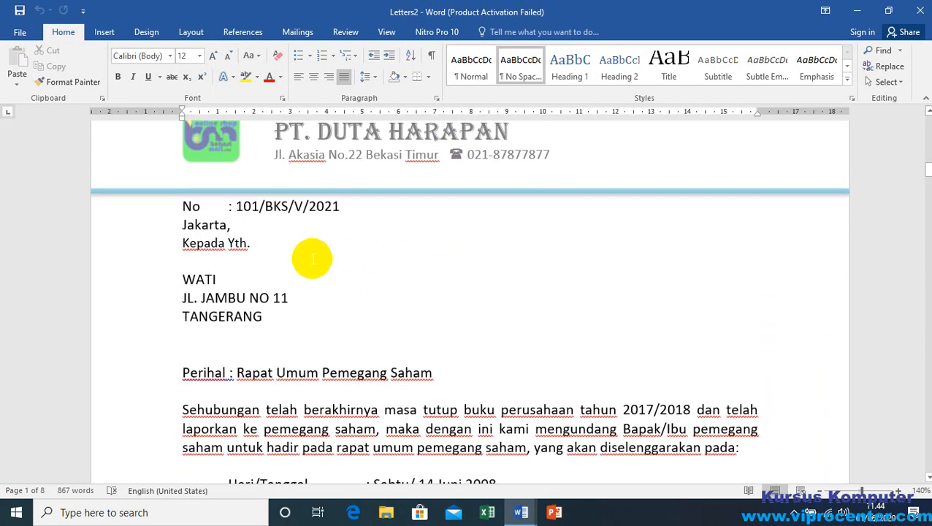
scroll(415, 255, "down", 10)
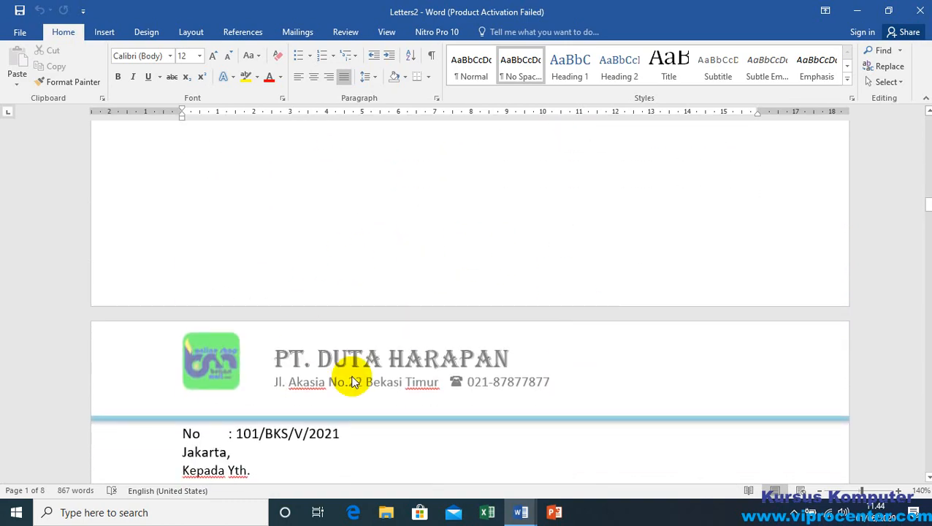
scroll(453, 318, "down", 15)
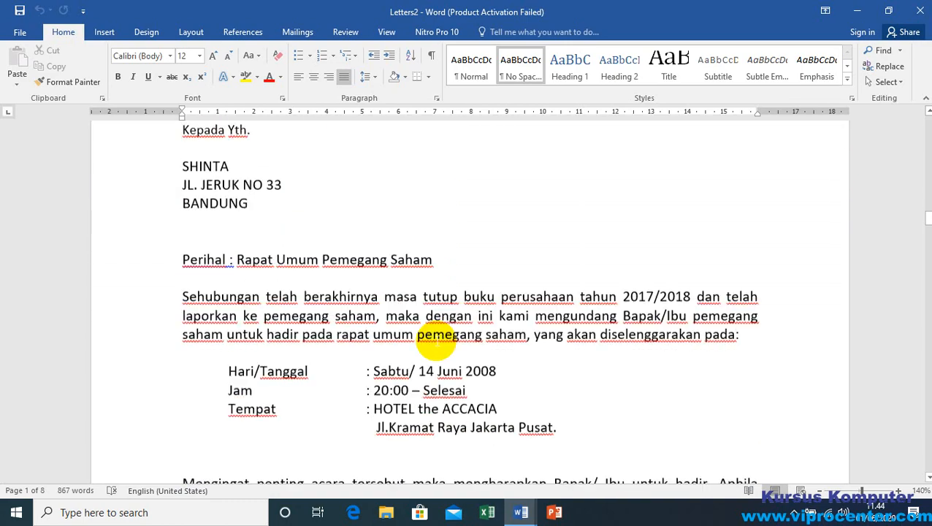
scroll(421, 341, "down", 15)
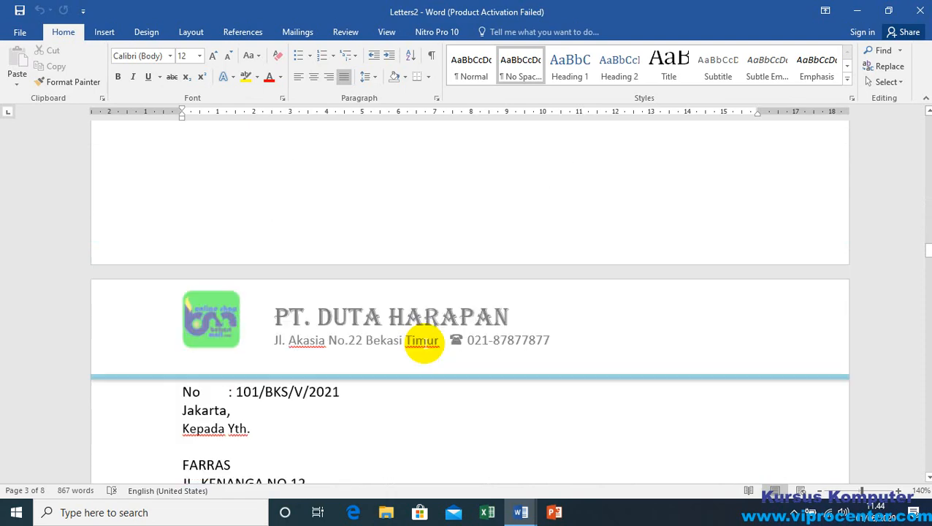
scroll(316, 233, "down", 5)
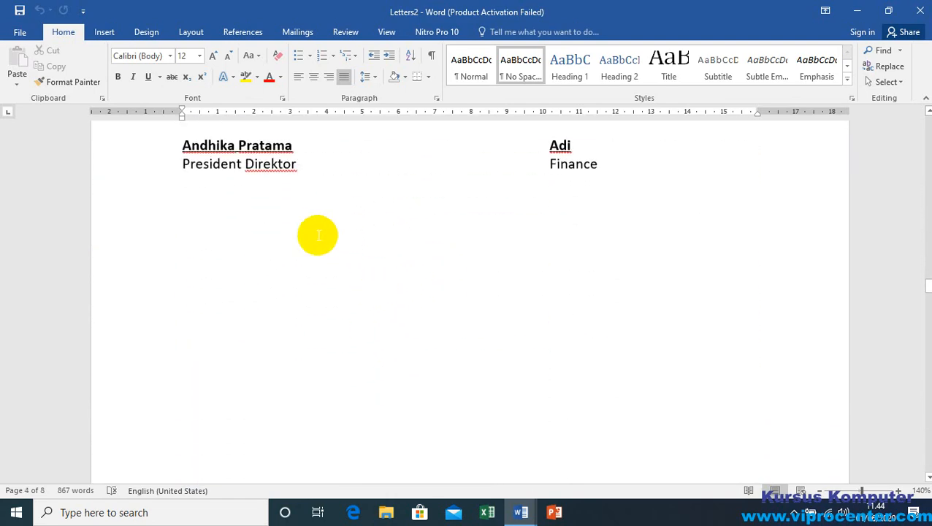
scroll(414, 242, "down", 3)
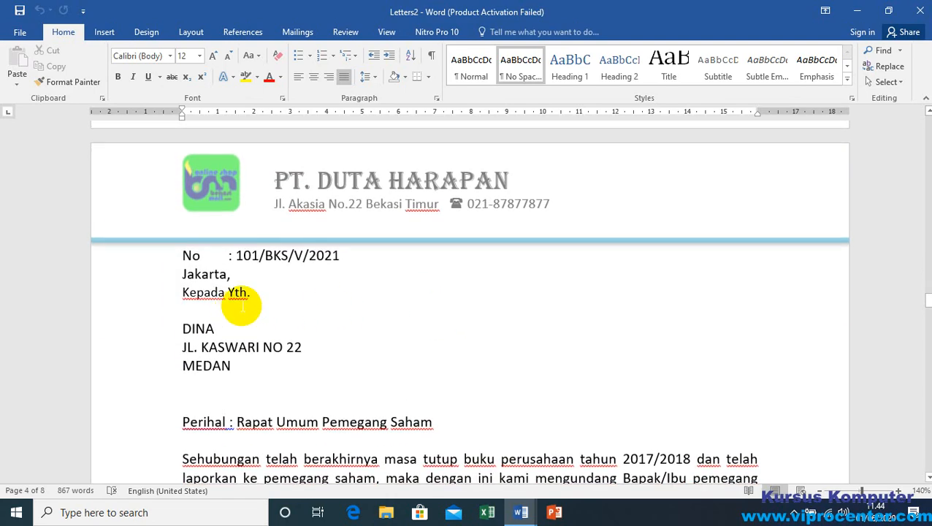
scroll(483, 302, "down", 5)
scroll(482, 299, "down", 8)
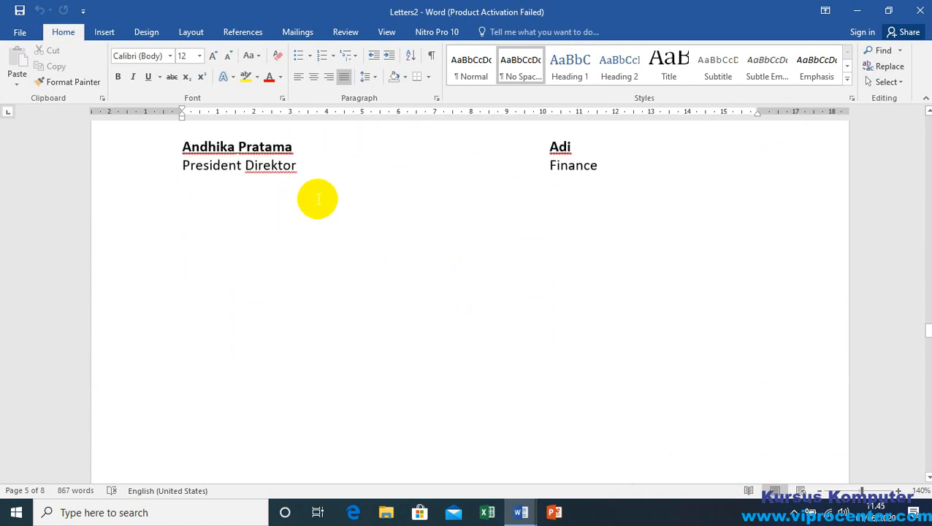
scroll(357, 232, "down", 10)
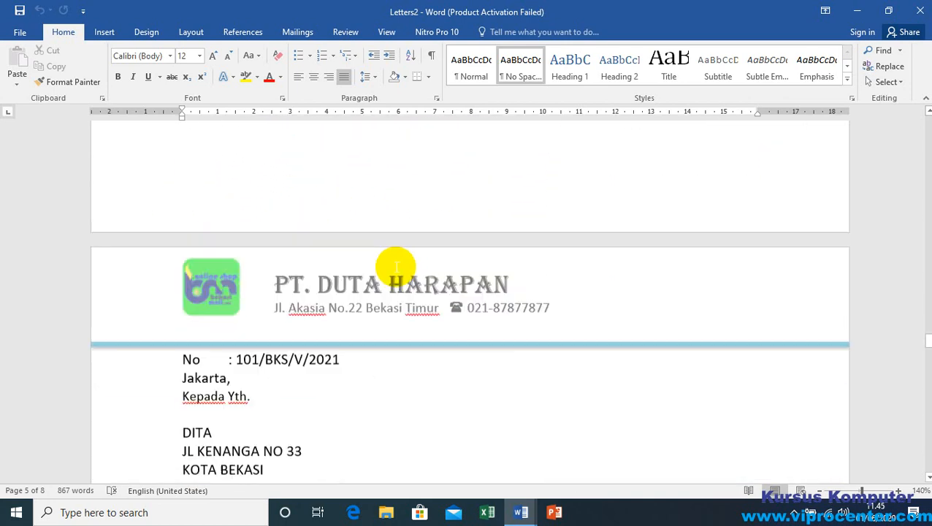
scroll(504, 317, "down", 9)
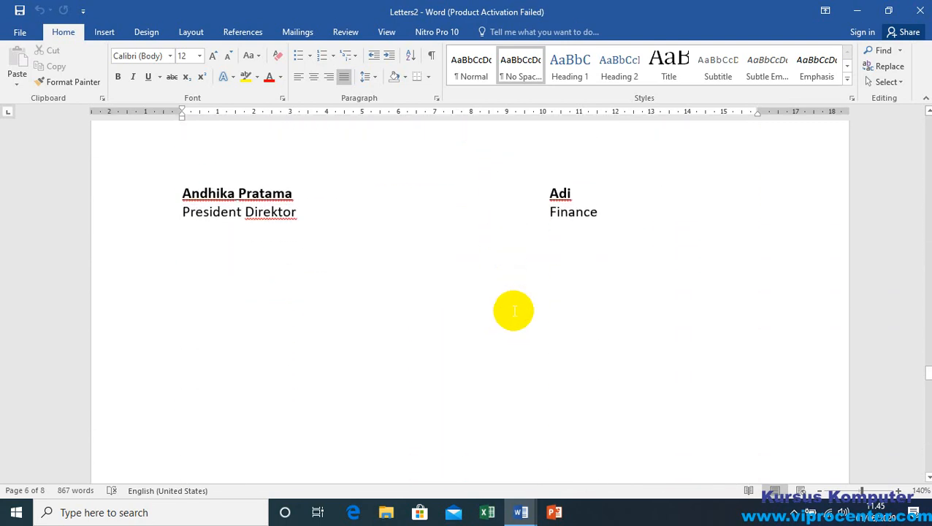
left_click(410, 239)
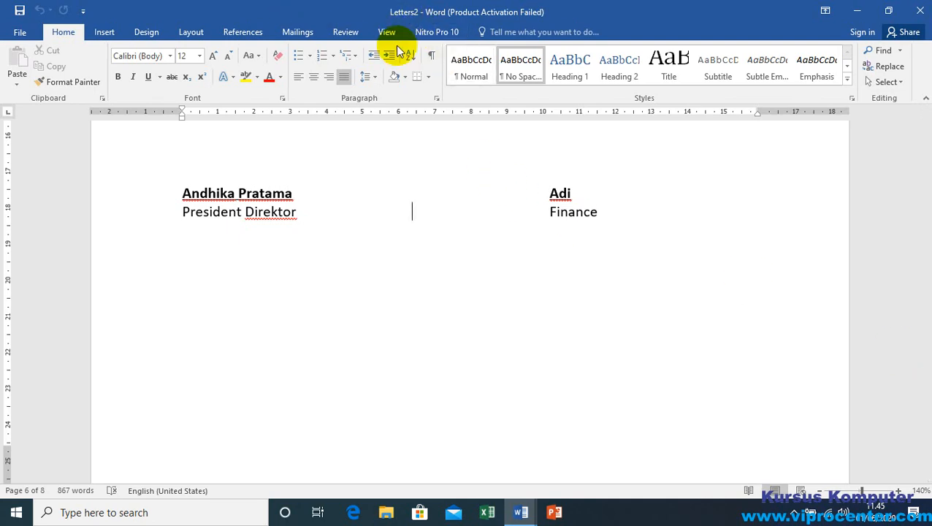
scroll(562, 329, "down", 8)
scroll(564, 327, "up", 6)
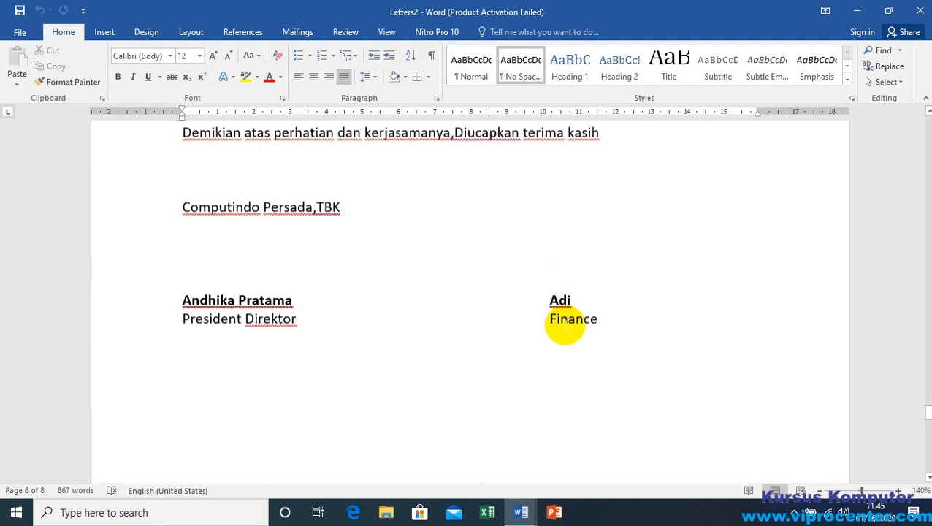
scroll(564, 324, "down", 12)
scroll(483, 331, "down", 1)
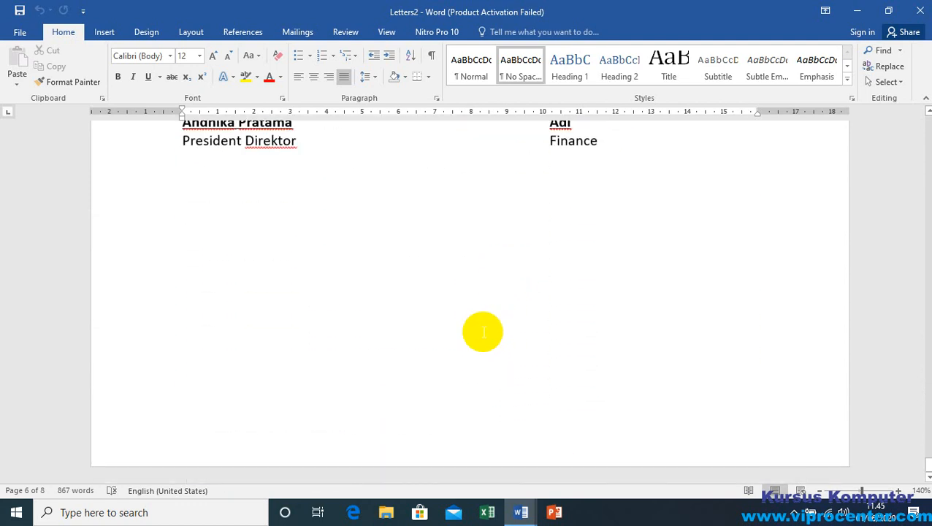
left_click(409, 243)
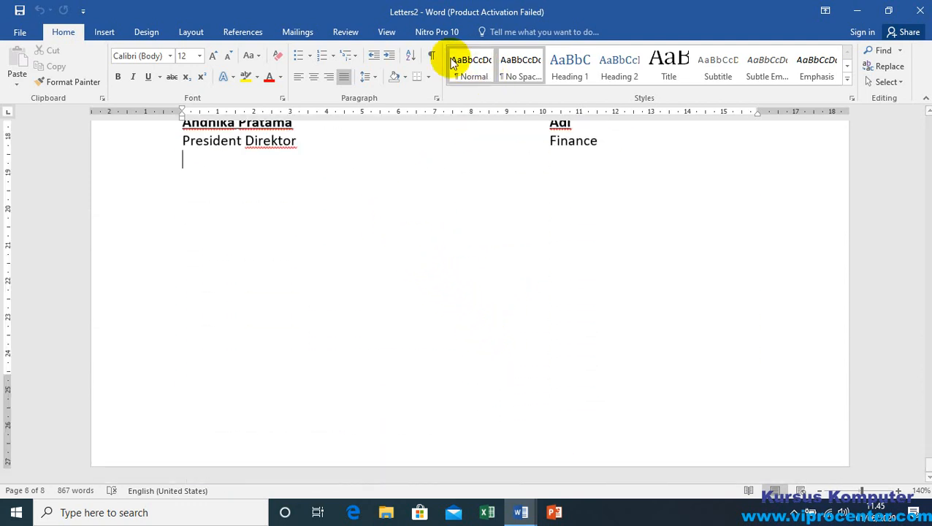
Step: Page through the merged letters in the print preview, and return to the document without printing
left_click(19, 31)
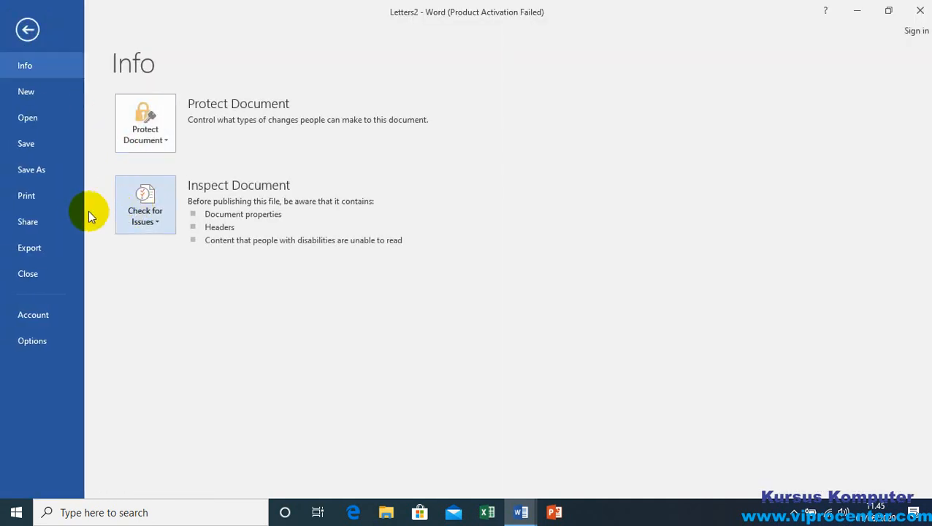
left_click(27, 195)
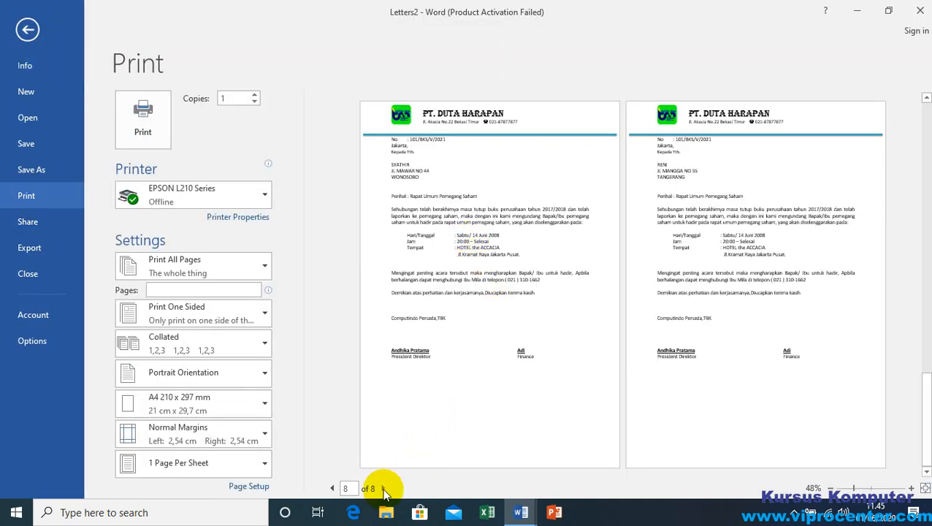
left_click(332, 488)
left_click(333, 489)
left_click(333, 489)
left_click(333, 488)
left_click(332, 489)
left_click(332, 489)
left_click(334, 488)
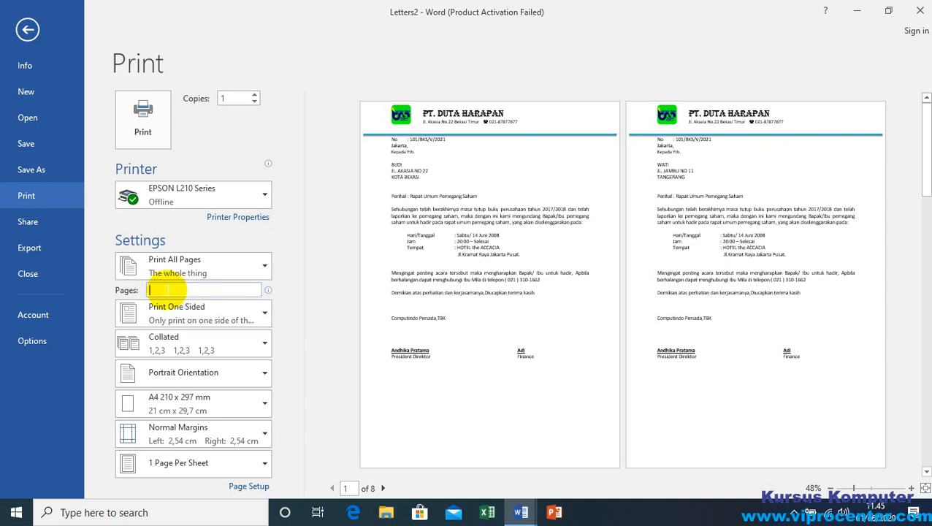
left_click(383, 488)
left_click(383, 488)
left_click(383, 488)
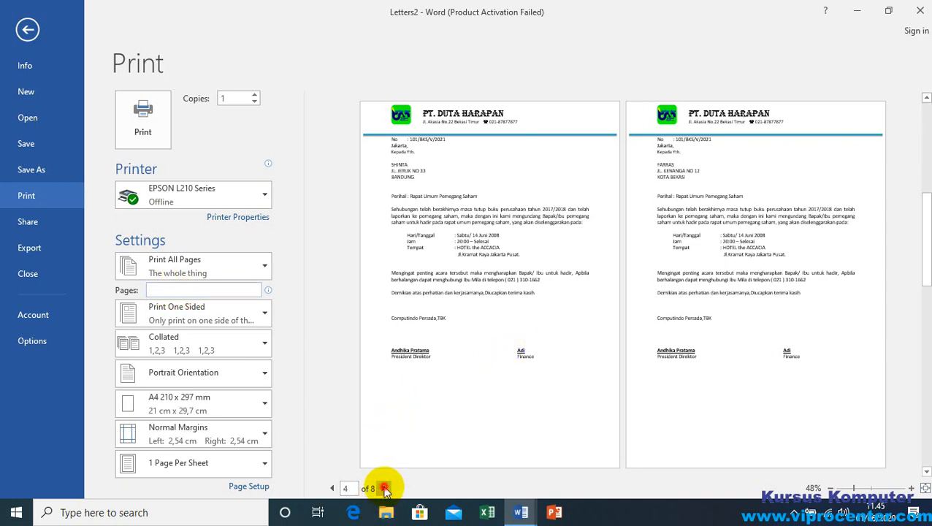
left_click(384, 488)
left_click(384, 488)
left_click(384, 488)
left_click(384, 488)
left_click(332, 491)
left_click(333, 491)
left_click(333, 491)
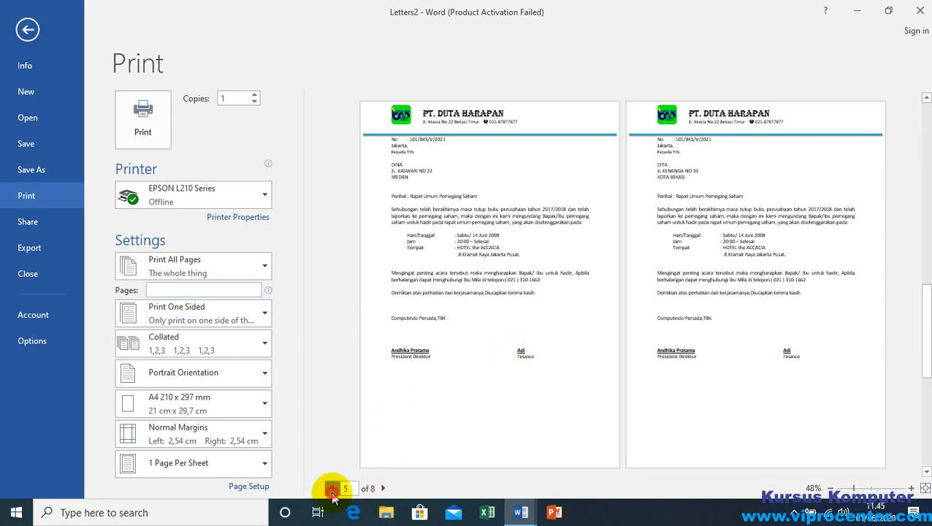
left_click(332, 489)
left_click(332, 489)
left_click(170, 291)
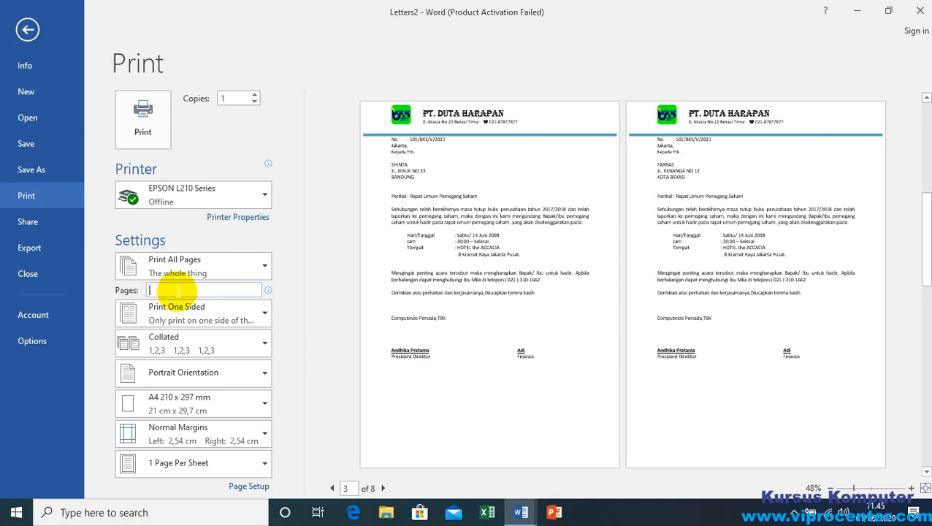
left_click(27, 31)
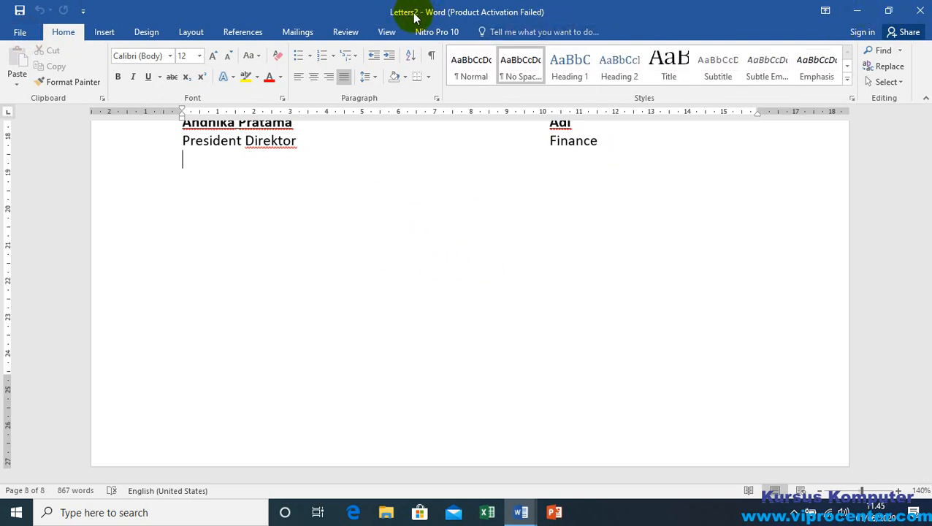
Step: Close the merged letters document without saving it, returning to the surat undangan main letter
left_click(921, 12)
left_click(467, 280)
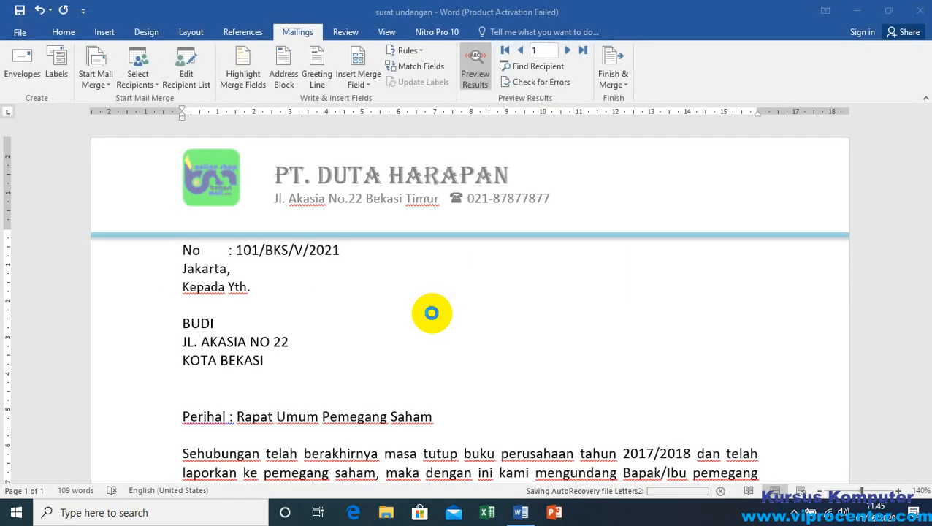
left_click(321, 301)
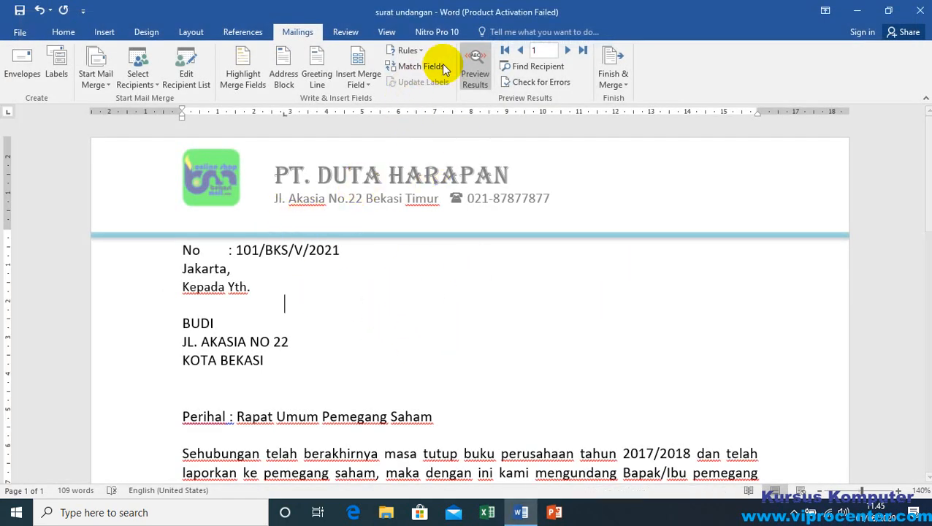
Step: Toggle the merge results preview to compare the letter's field placeholders with the first recipient's data
left_click(472, 60)
left_click(473, 61)
left_click(473, 63)
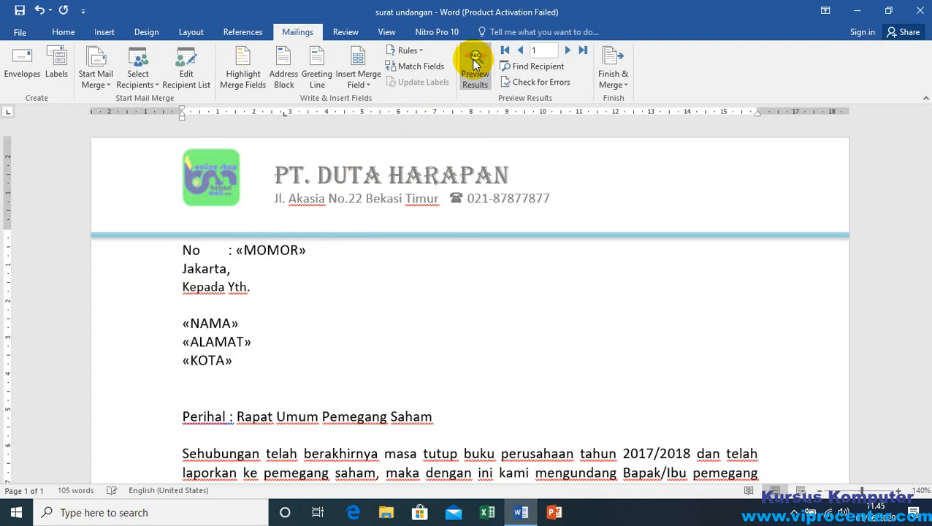
left_click(474, 63)
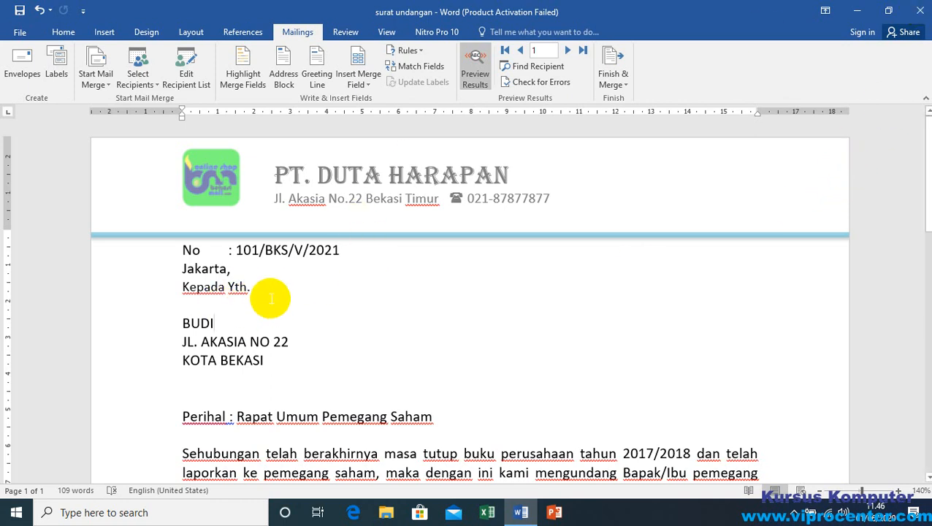
Step: Close the invitation letter, and open the DATA VIPRO LATIHAN folder in File Explorer
left_click(258, 286)
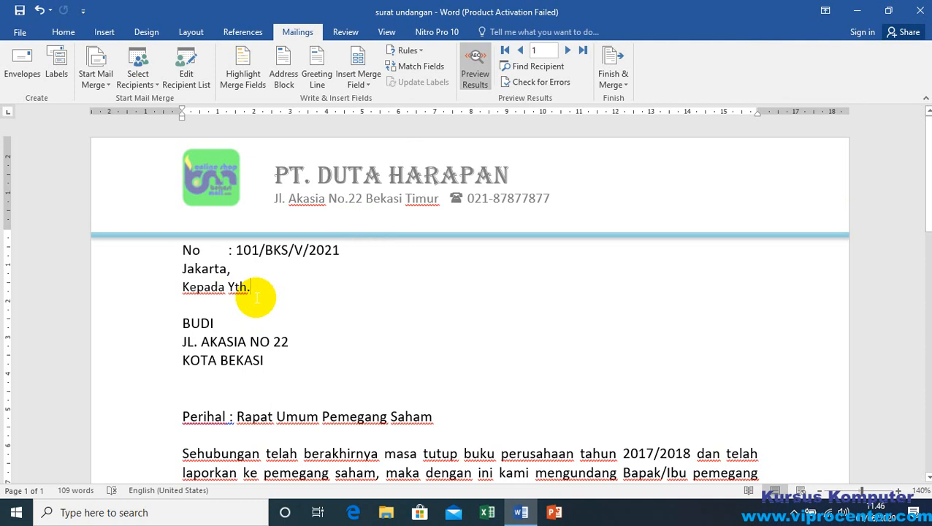
left_click(228, 288)
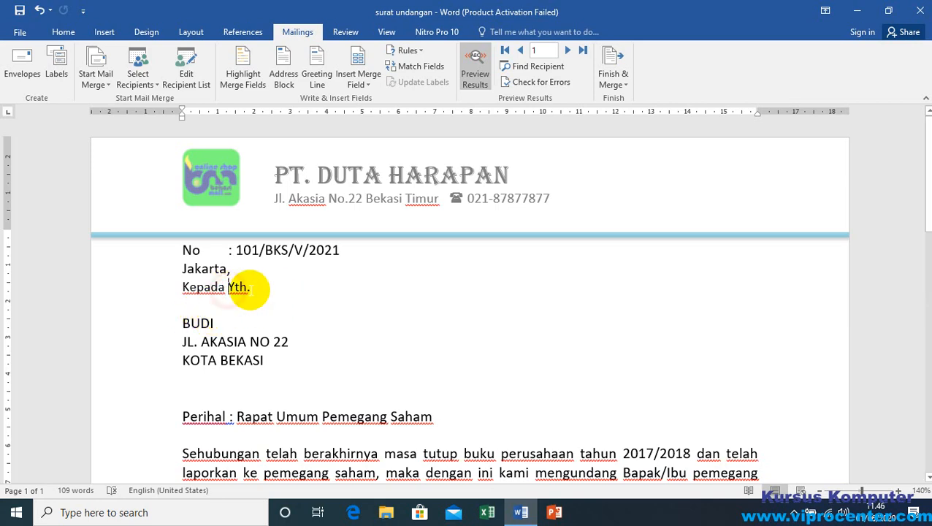
left_click(920, 11)
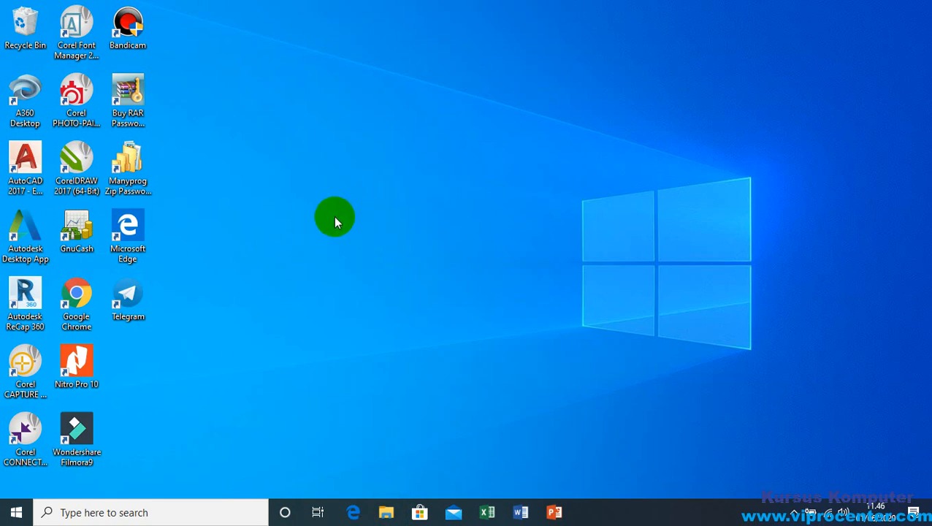
key("super+e")
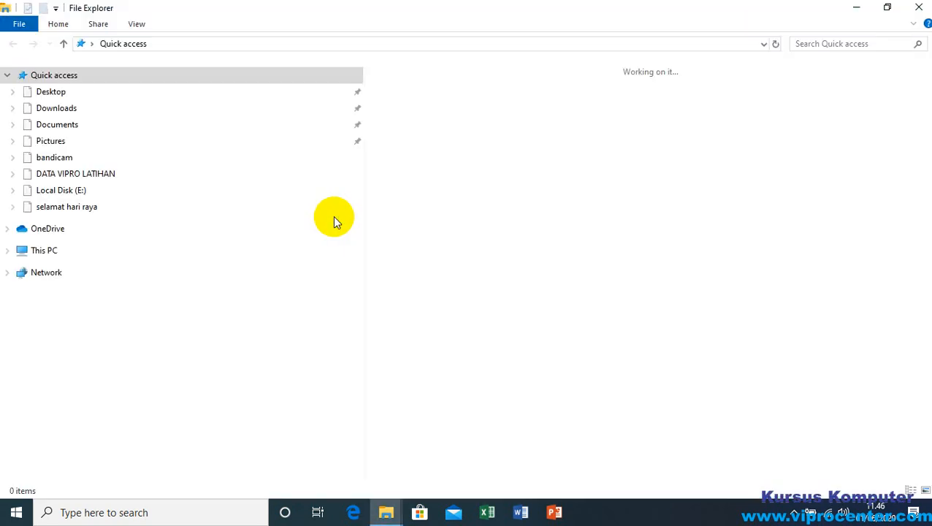
left_click(70, 173)
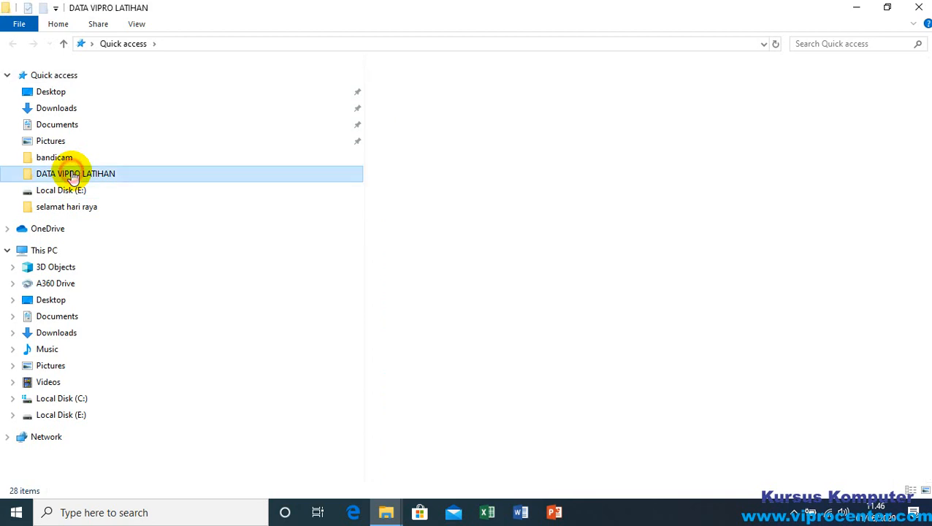
left_click(408, 130)
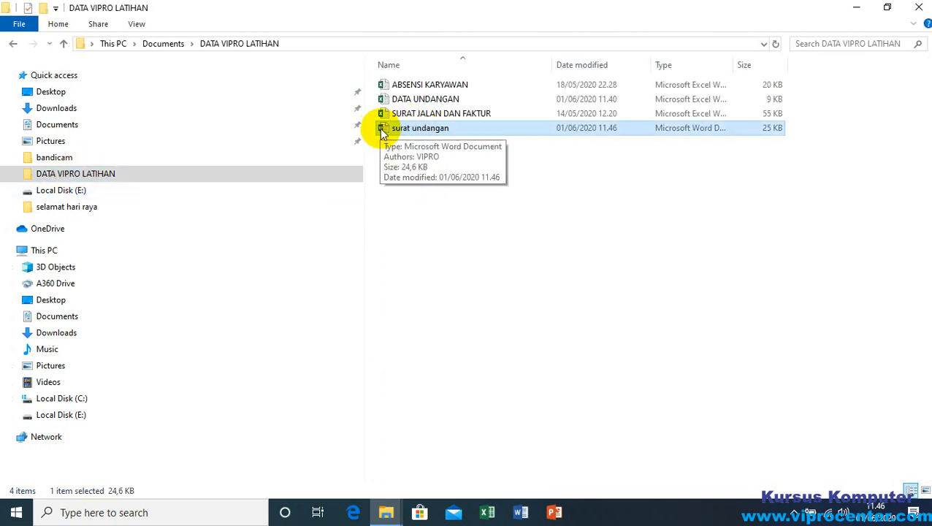
Step: Examine the DATA UNDANGAN workbook and the surat undangan letter as the linked pair of mail merge files
left_click(383, 101)
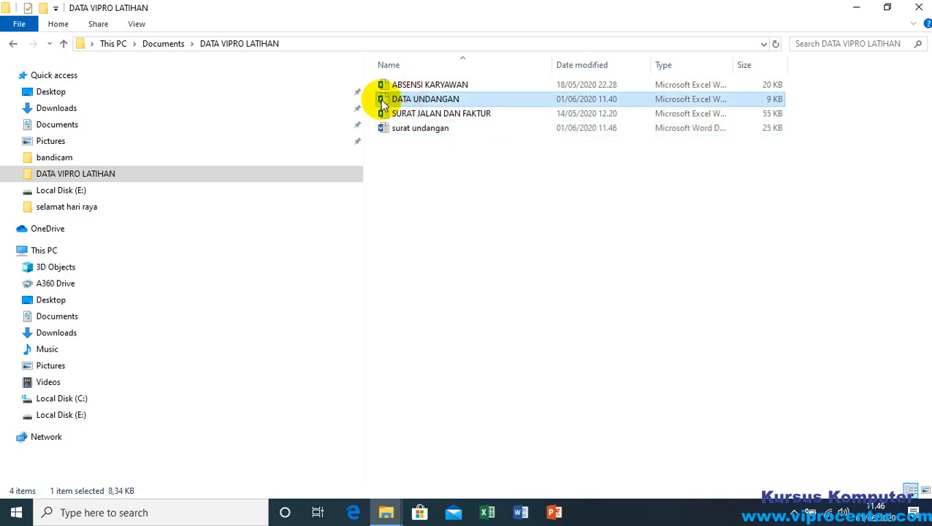
left_click(415, 136)
left_click(420, 100)
left_click(414, 132)
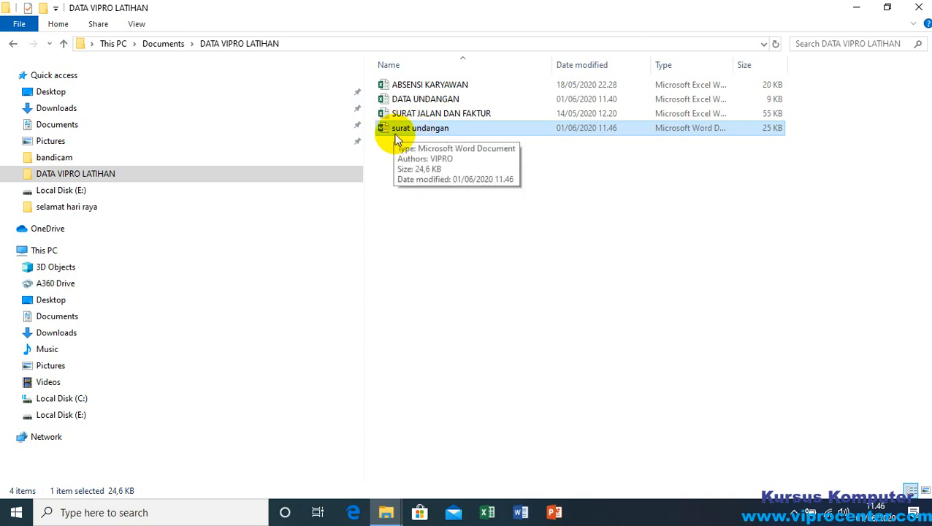
left_click(421, 99)
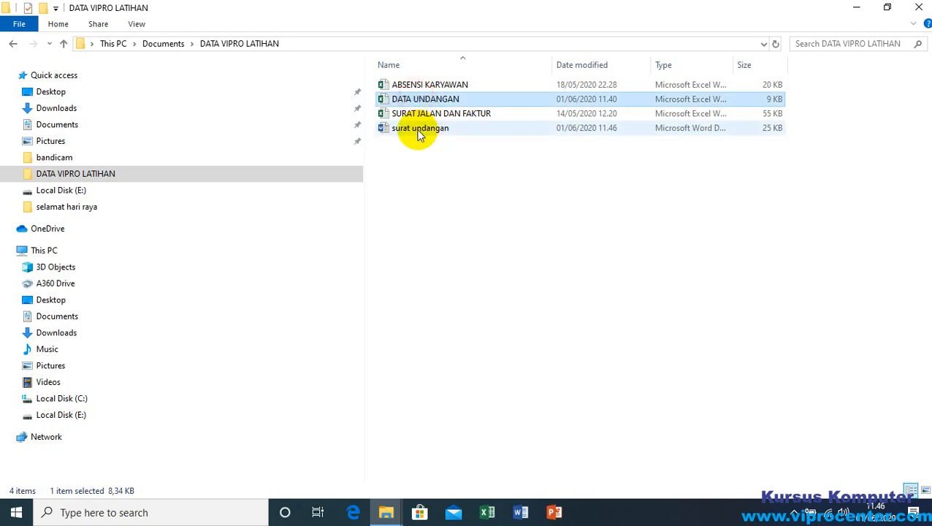
left_click(417, 132)
left_click(425, 100)
left_click(406, 130)
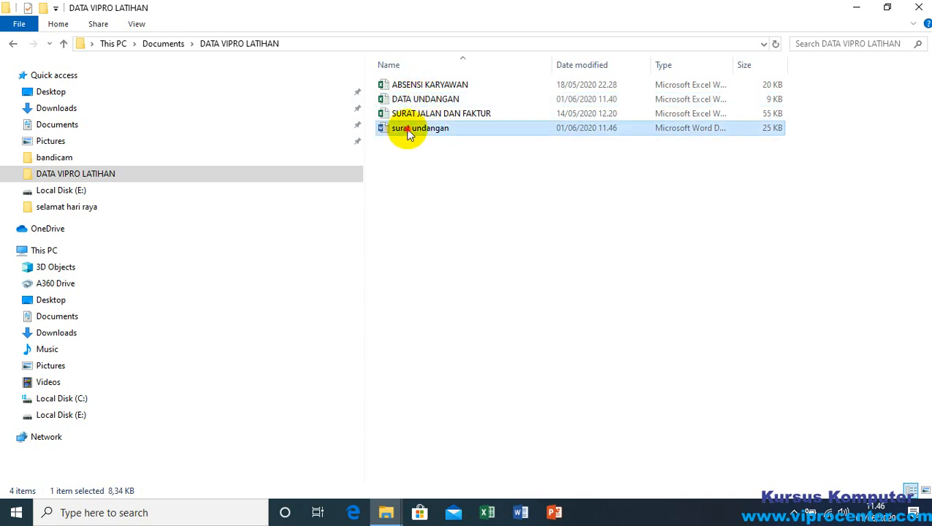
left_click(412, 102)
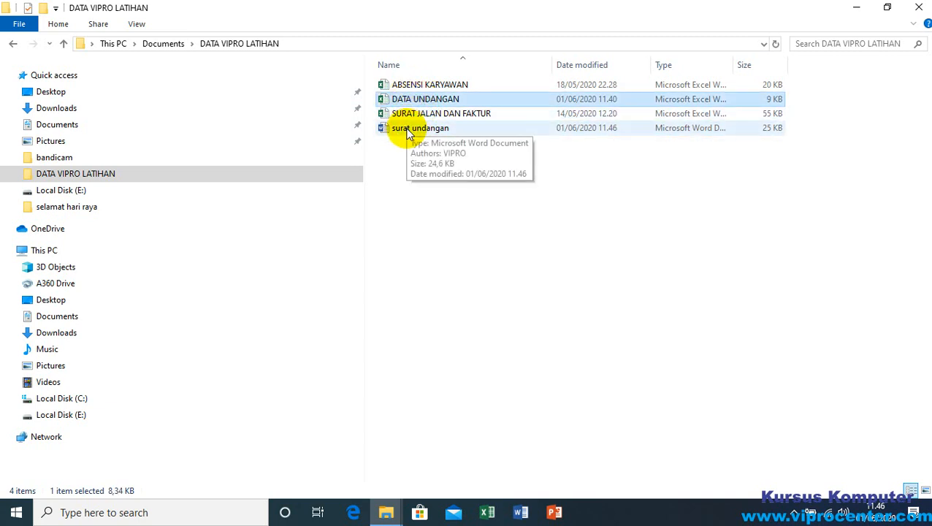
left_click(406, 132)
left_click(417, 102, "ctrl")
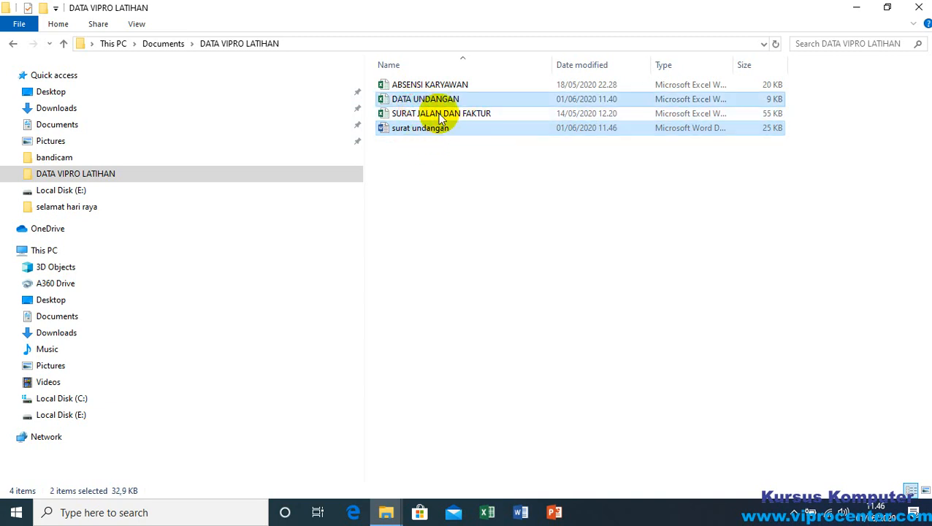
left_click(417, 150)
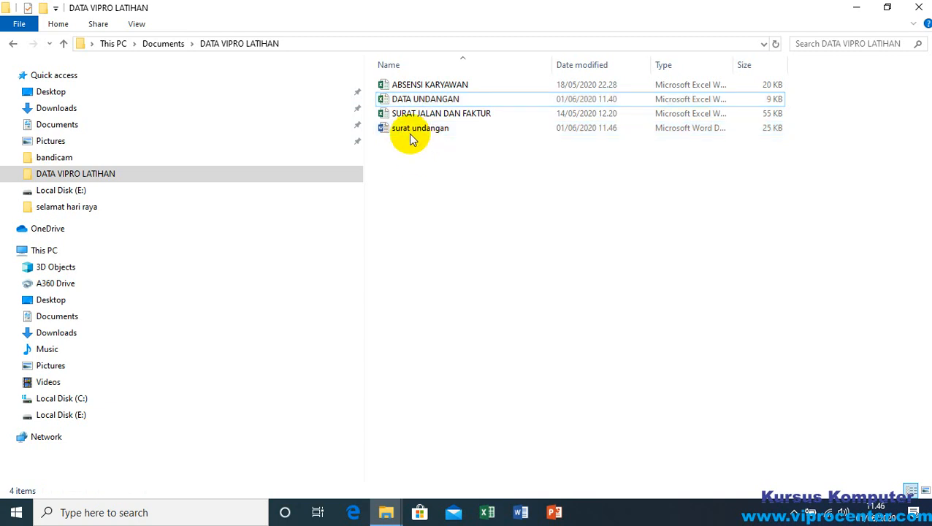
left_click(402, 131)
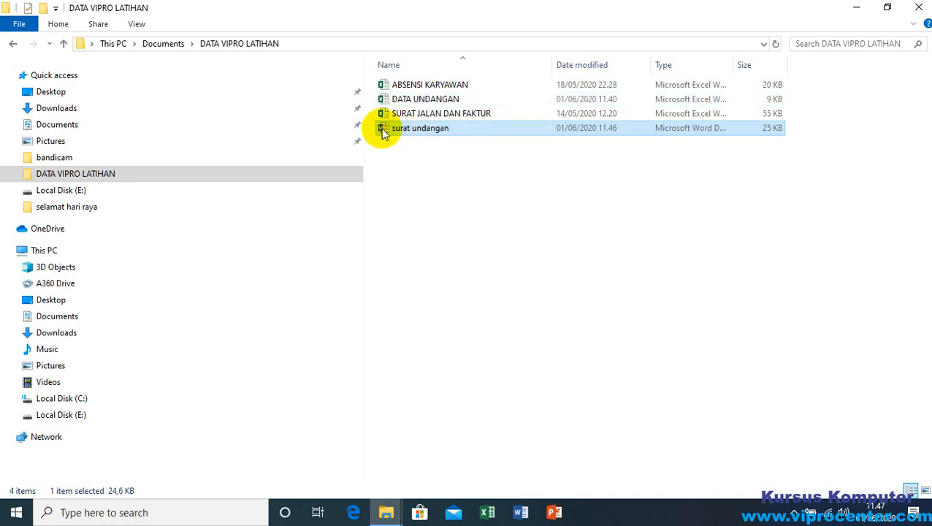
left_click(398, 98)
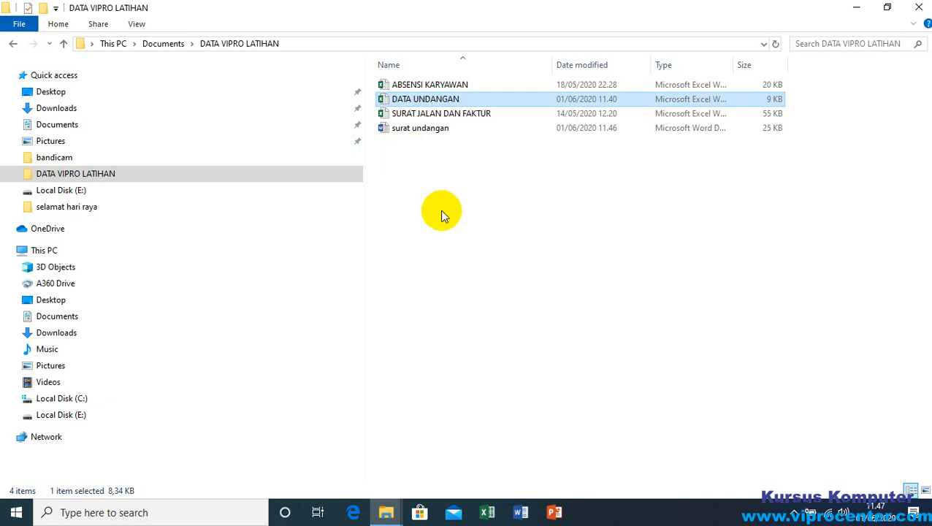
right_click(415, 176)
Step: Reopen the surat undangan letter in Word, declining to run the SQL command that loads the Sheet1 data
left_click(404, 129)
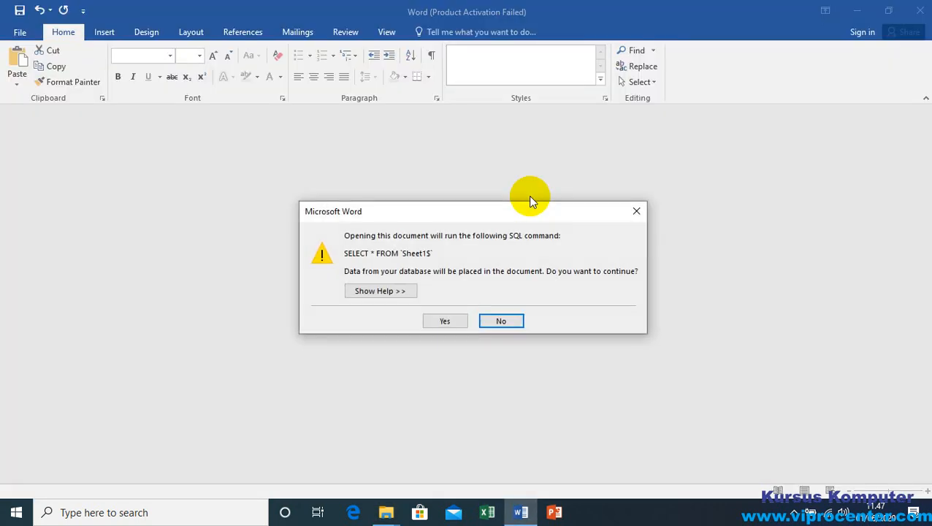
left_click(498, 322)
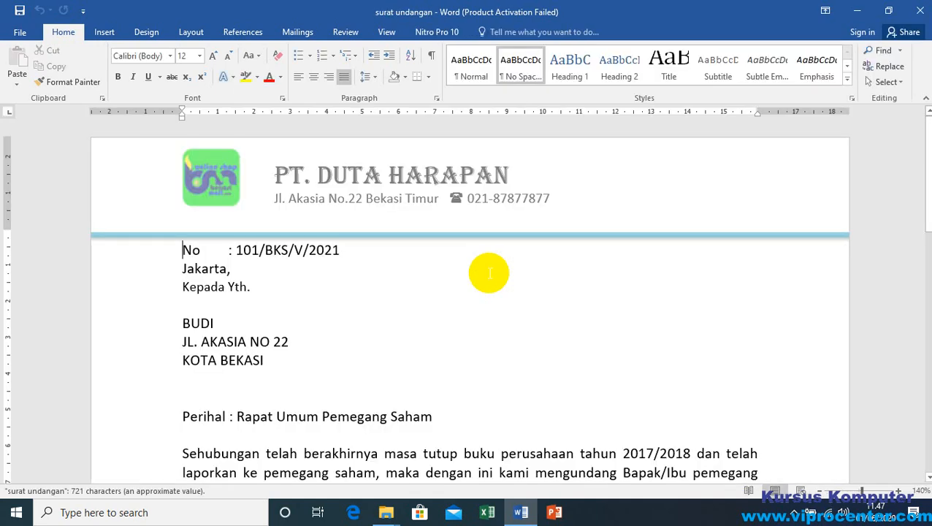
left_click(610, 389)
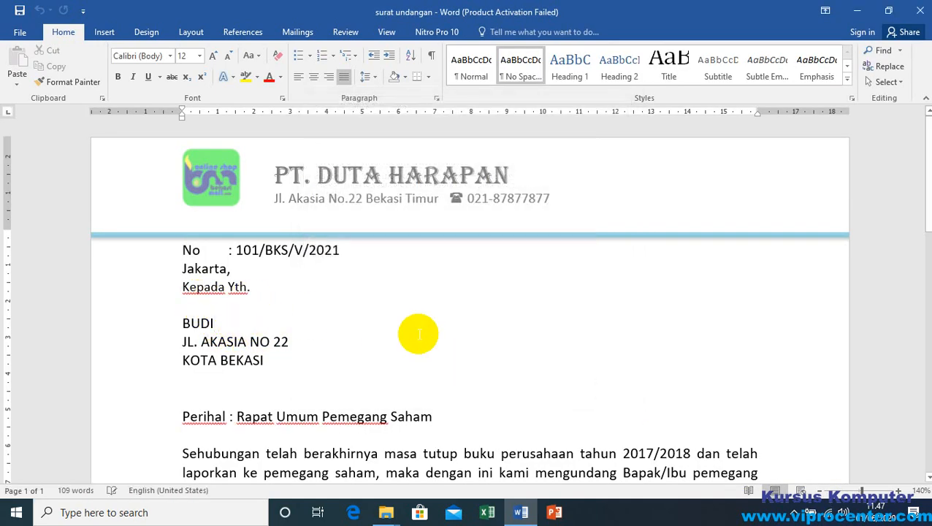
Step: Connect the letter to the Sheet1$ table of the DATA UNDANGAN workbook in the DATA VIPRO LATIHAN folder as its existing recipient list
left_click(298, 32)
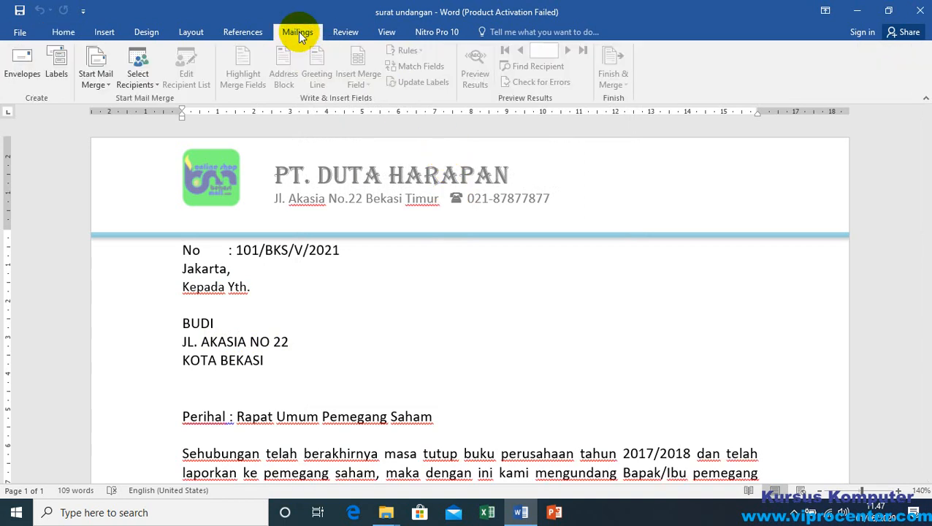
left_click(367, 78)
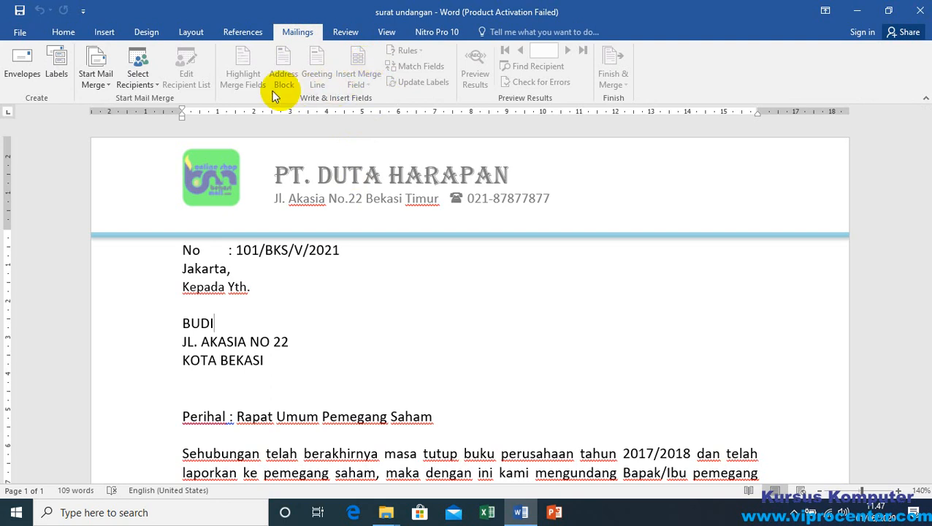
left_click(143, 87)
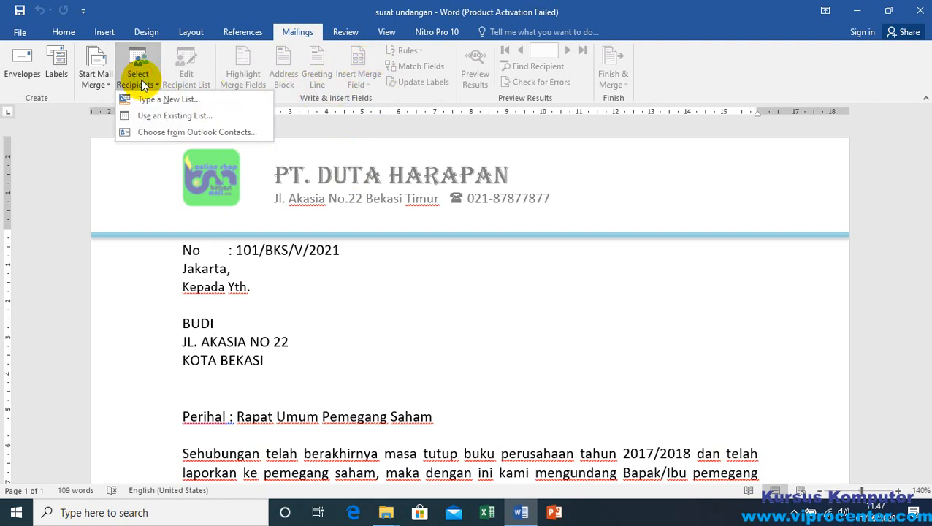
left_click(190, 114)
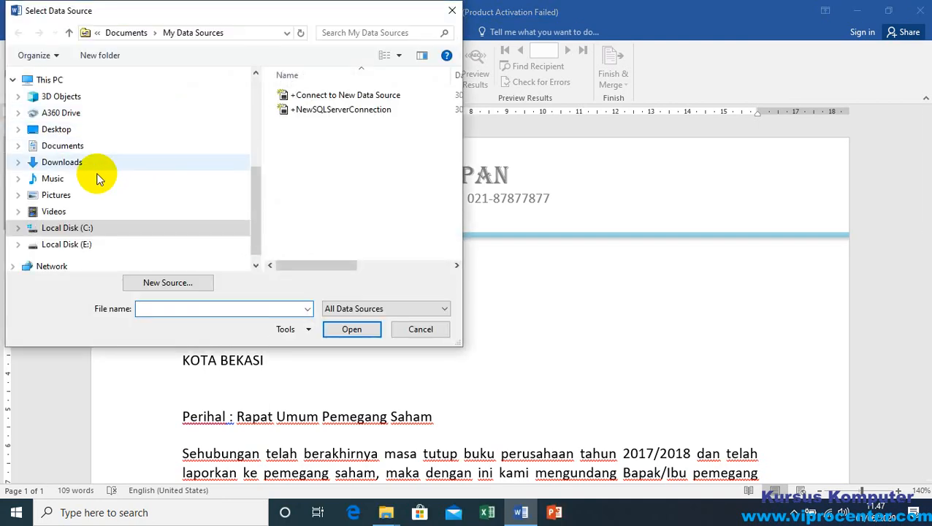
left_click(26, 144)
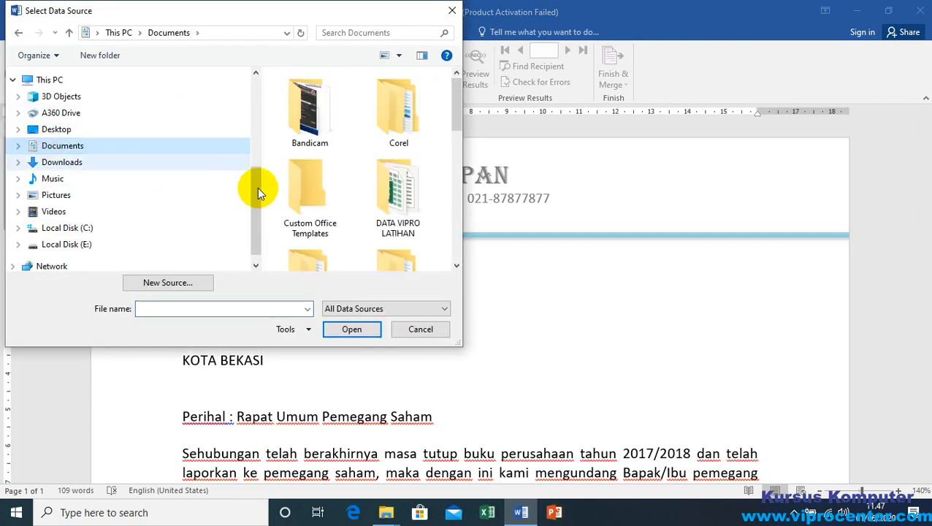
left_click(407, 200)
double_click(407, 201)
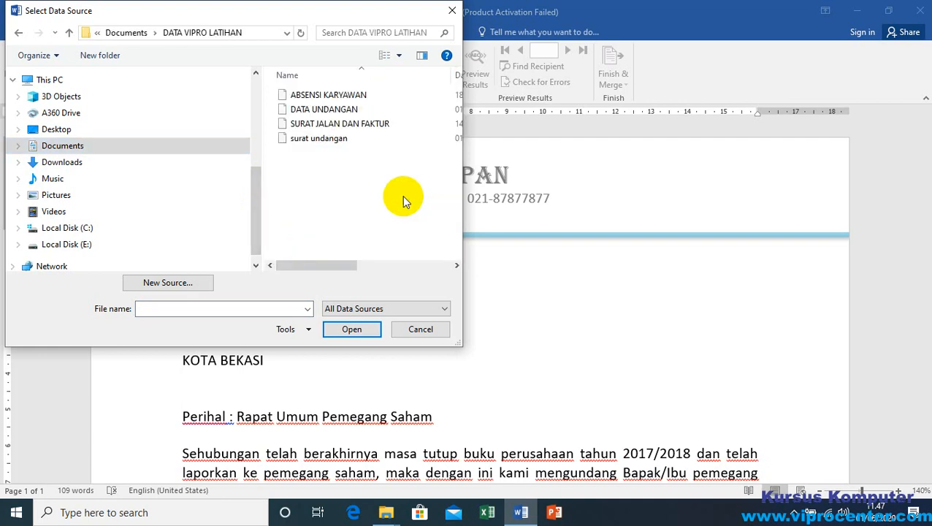
right_click(402, 195)
left_click(308, 109)
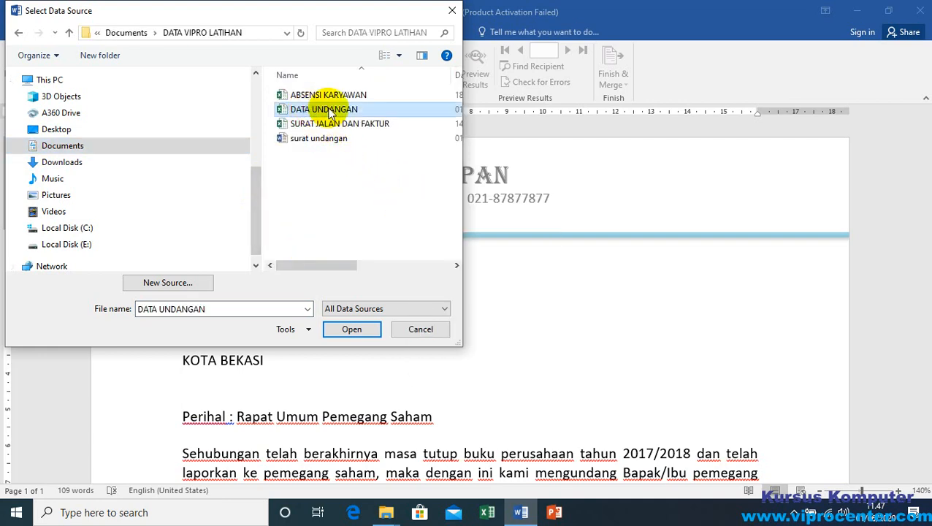
left_click(351, 330)
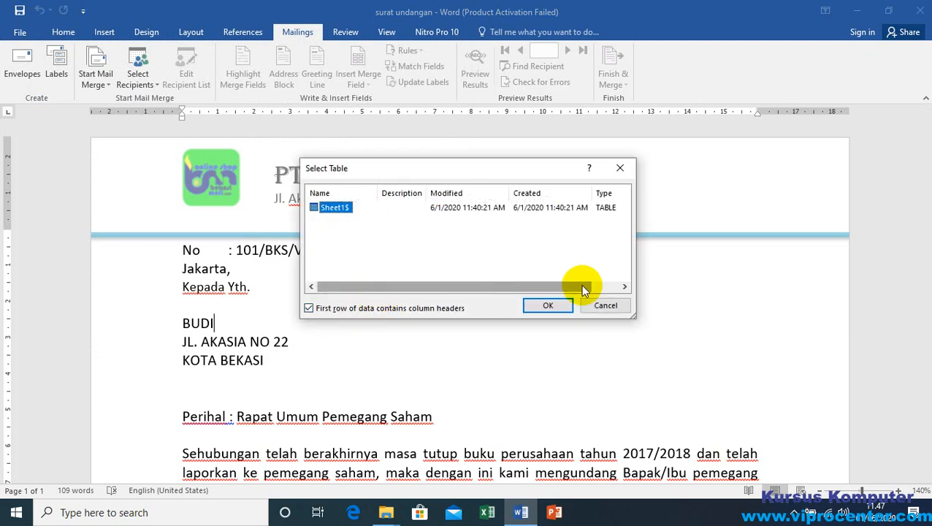
left_click(547, 304)
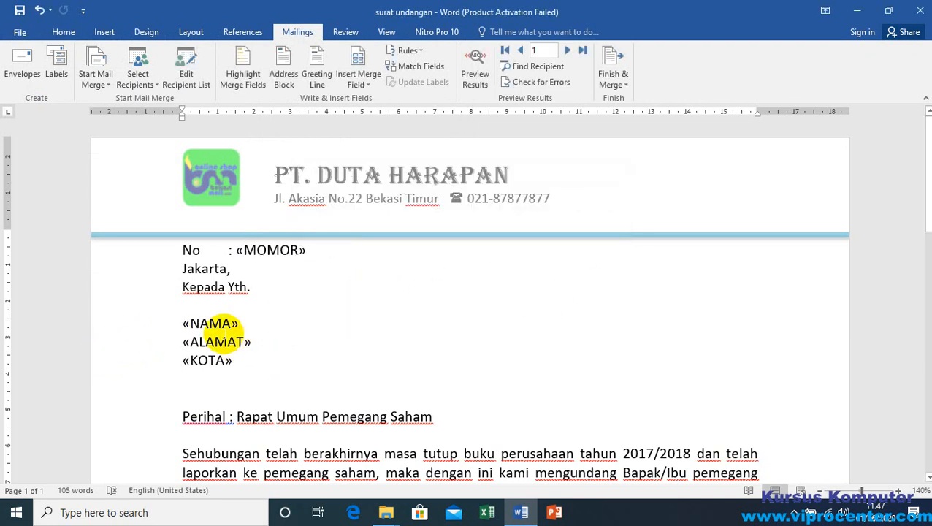
Step: Preview the merge results and browse the recipients' letters from the first record to record 8
left_click(476, 69)
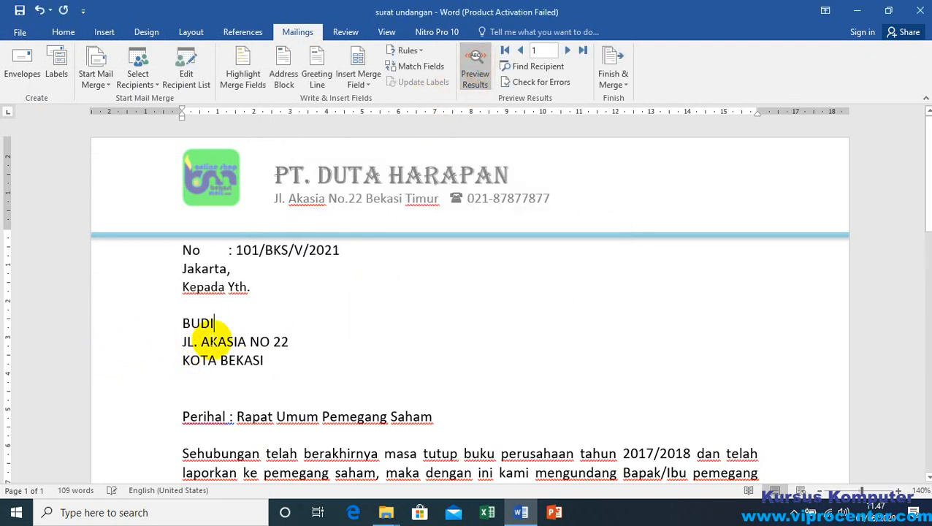
left_click(566, 49)
left_click(566, 49)
left_click(567, 49)
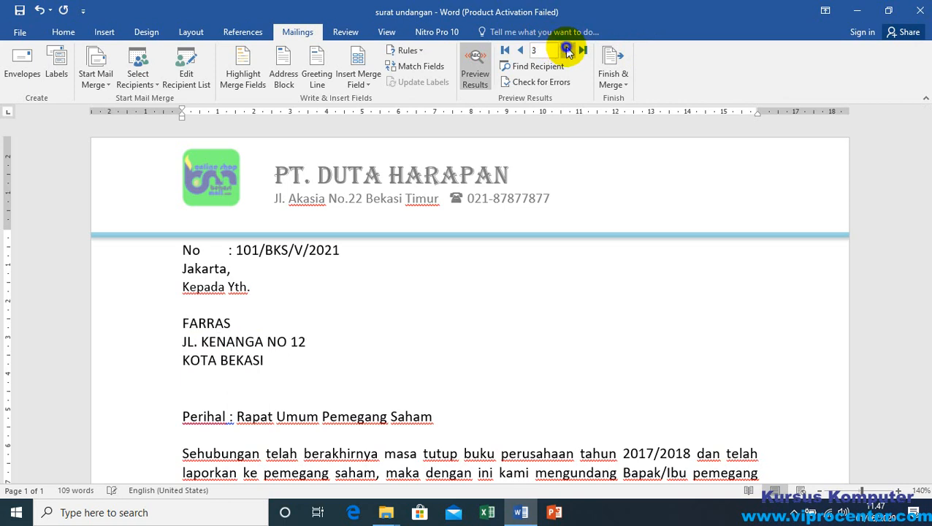
left_click(567, 49)
left_click(566, 49)
left_click(567, 49)
left_click(566, 49)
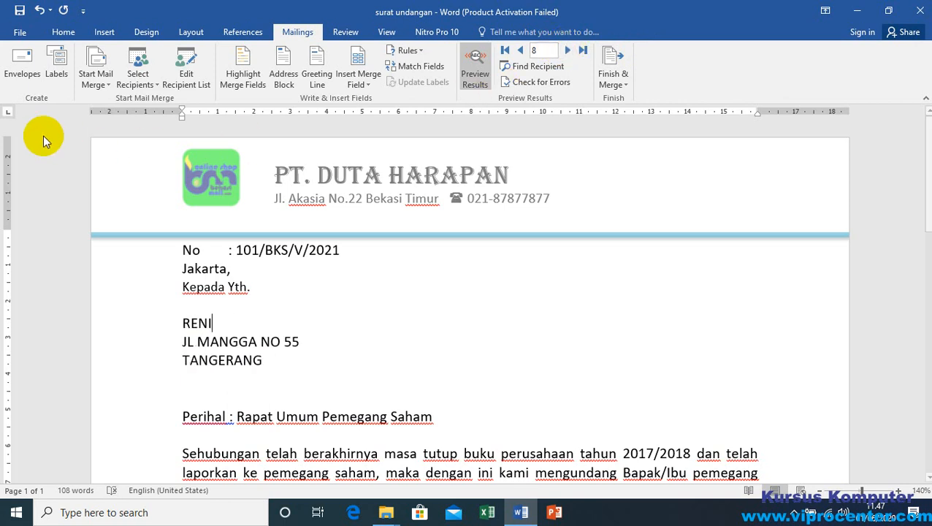
Step: Reselect the DATA UNDANGAN workbook as the letter's existing recipient list, using its Sheet1$ table with column headers in the first row
left_click(142, 85)
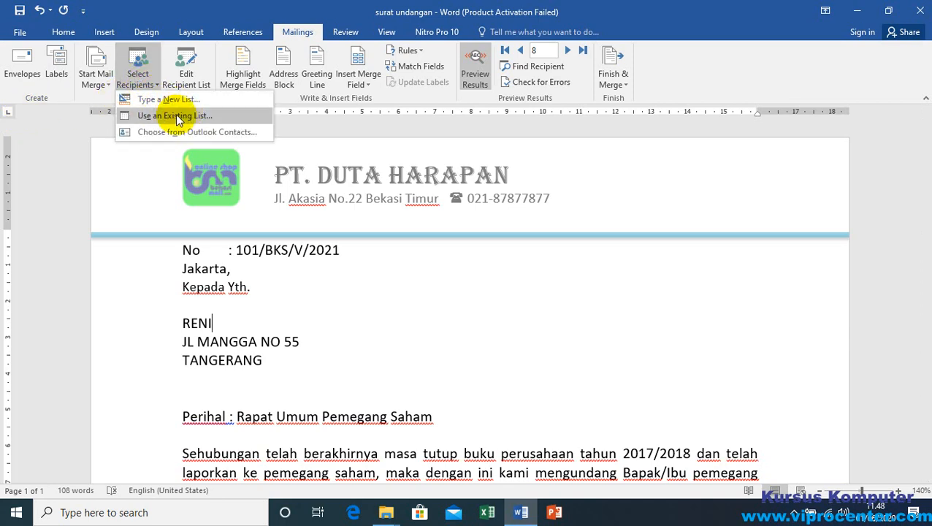
left_click(173, 116)
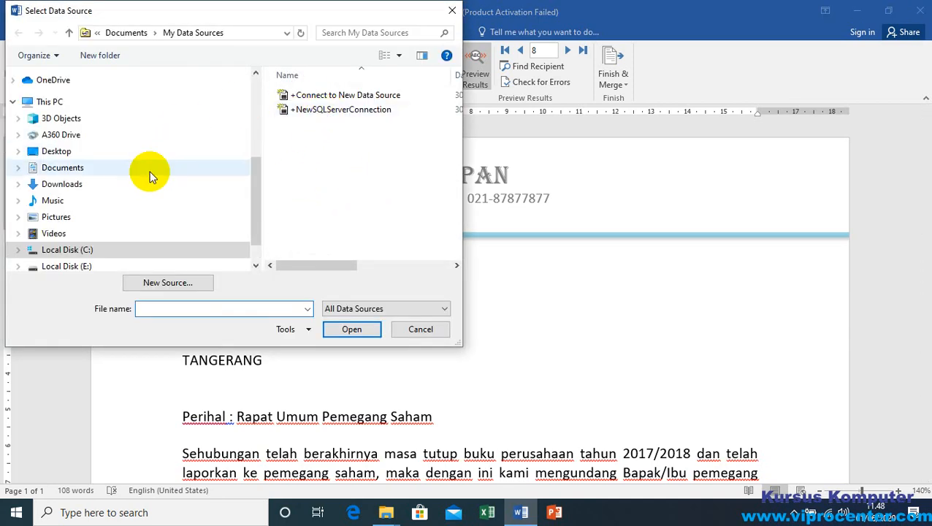
left_click(62, 167)
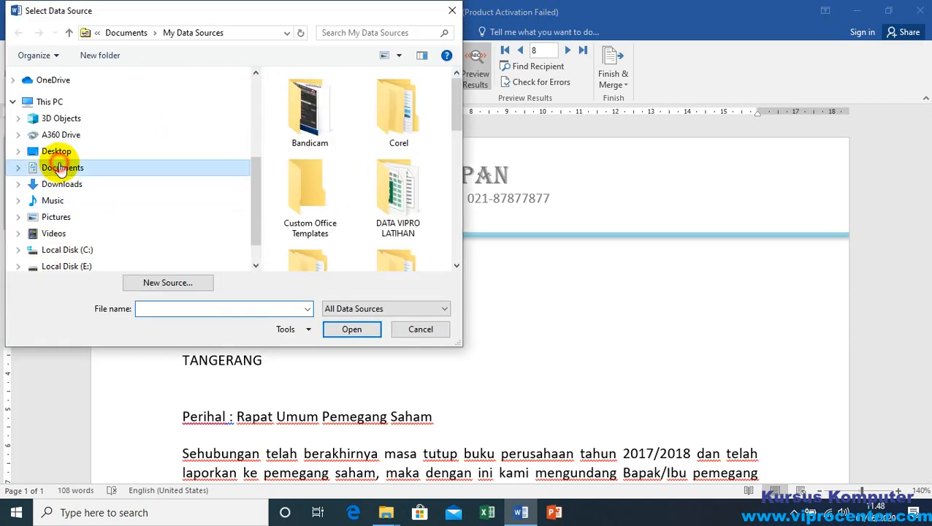
left_click(401, 210)
double_click(401, 210)
left_click(325, 109)
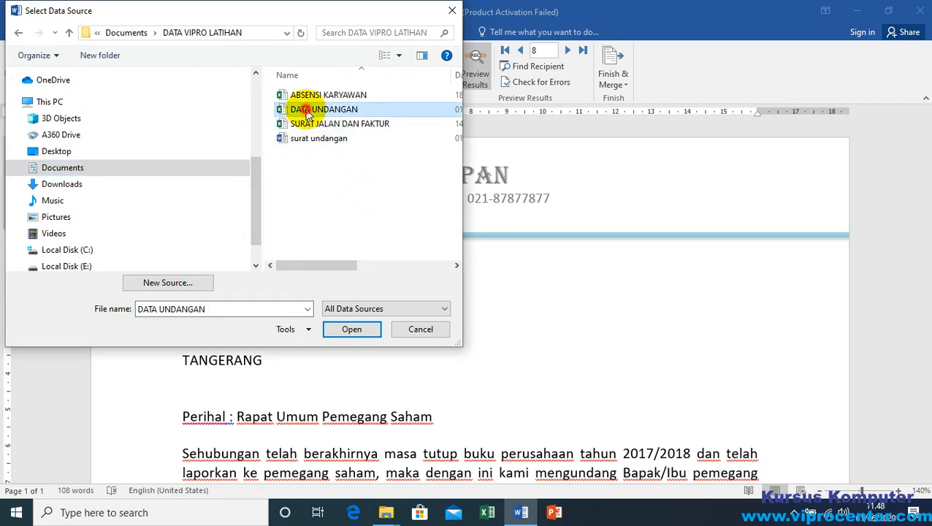
left_click(353, 331)
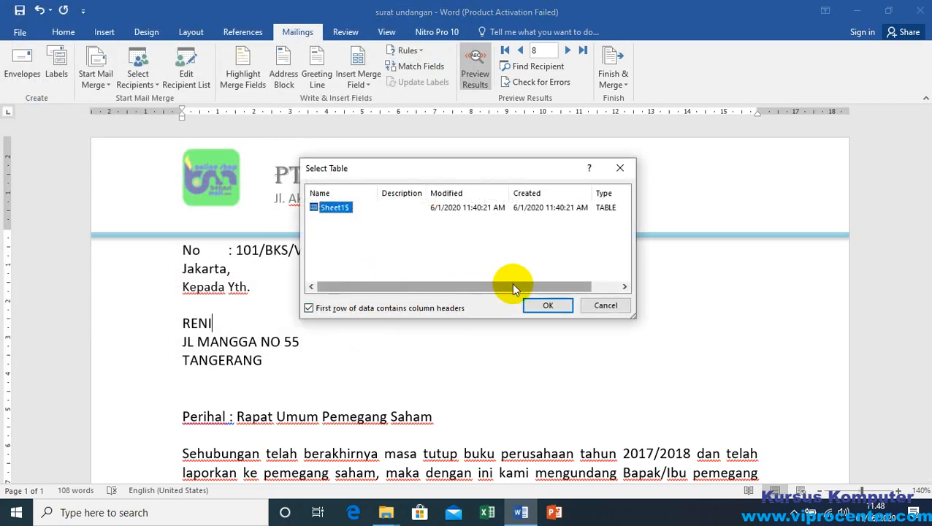
left_click(548, 307)
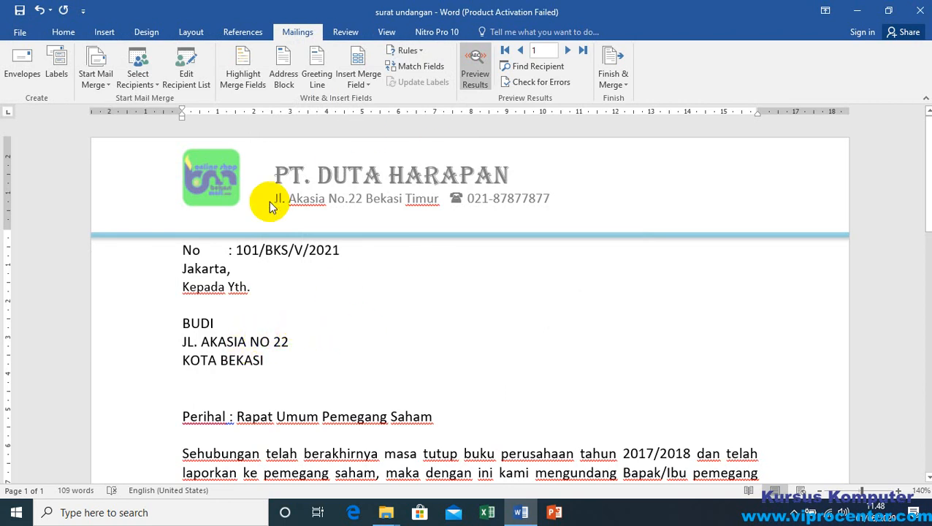
Step: Browse the previewed letters forward to record 8 and back to record 3
left_click(567, 49)
left_click(567, 50)
left_click(567, 49)
left_click(566, 49)
left_click(567, 49)
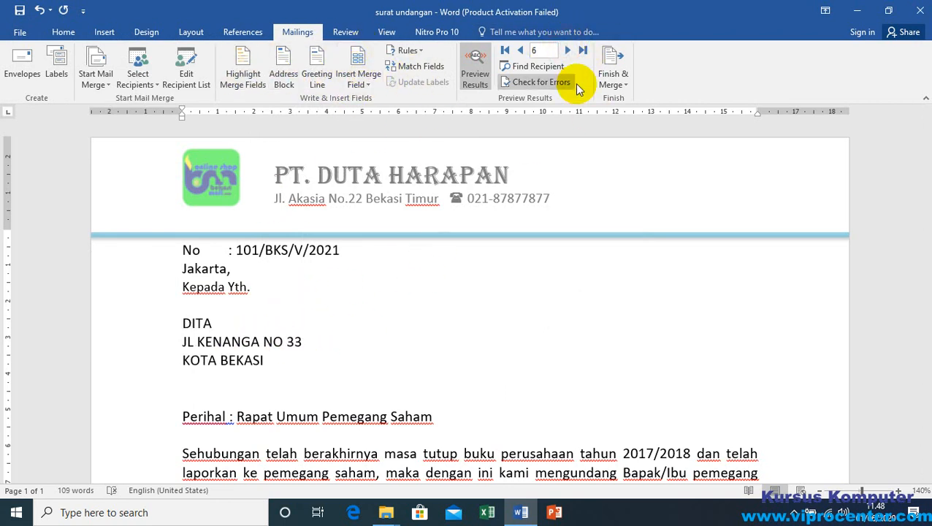
left_click(564, 51)
left_click(564, 51)
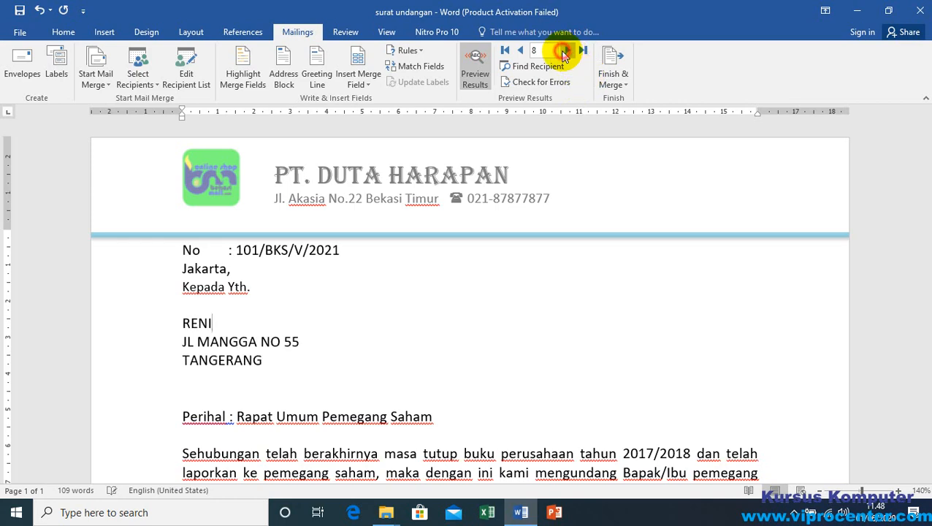
left_click(521, 49)
left_click(521, 50)
left_click(520, 50)
left_click(520, 50)
left_click(520, 50)
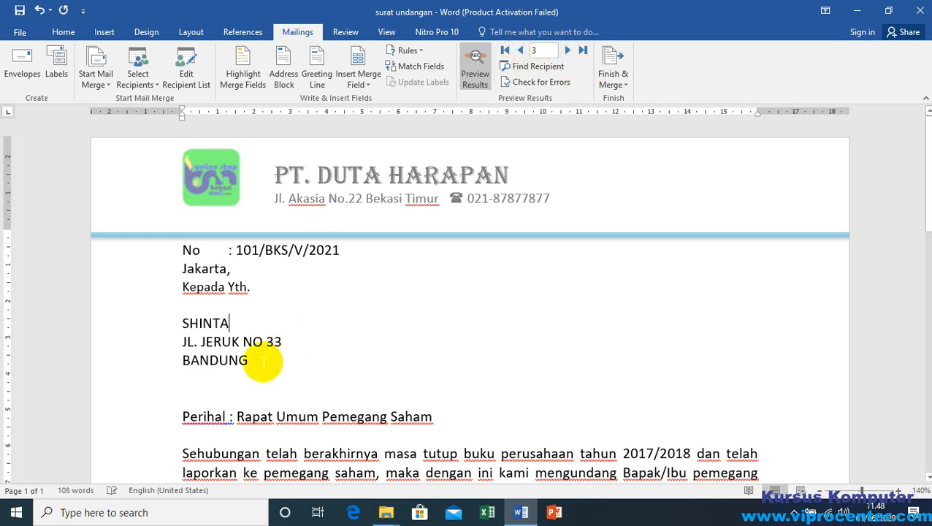
Step: Change the meeting year in the letter's Hari/Tanggal line to 2021, making the date Sabtu/ 14 Juni 2021
left_click(260, 361)
scroll(377, 344, "down", 4)
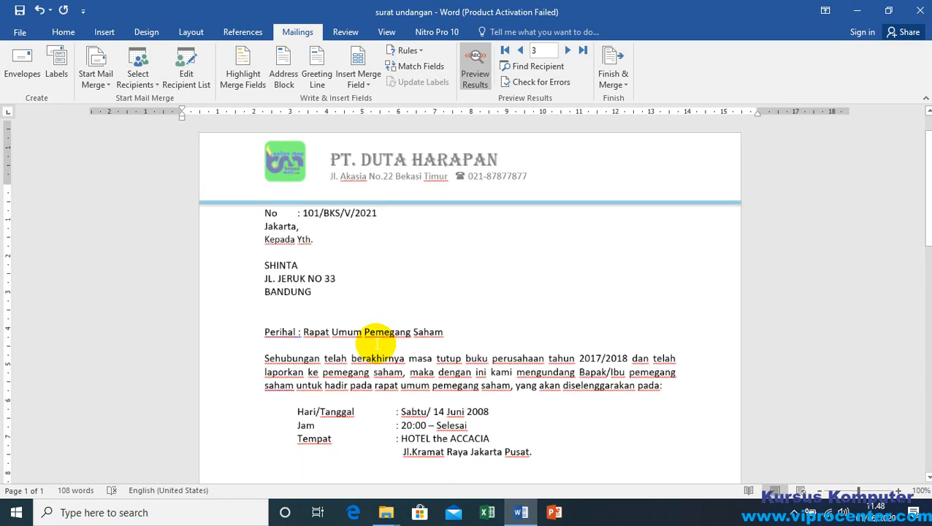
scroll(377, 344, "up", 2)
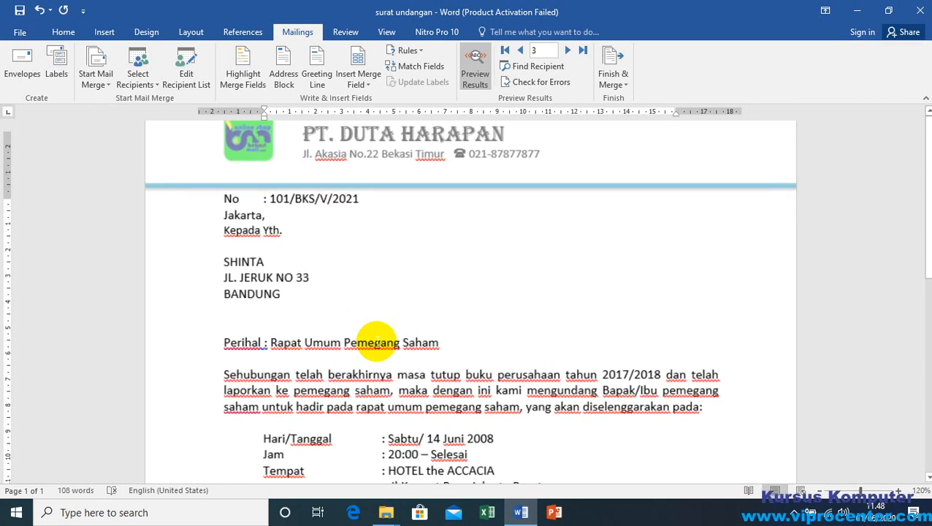
left_click(309, 310)
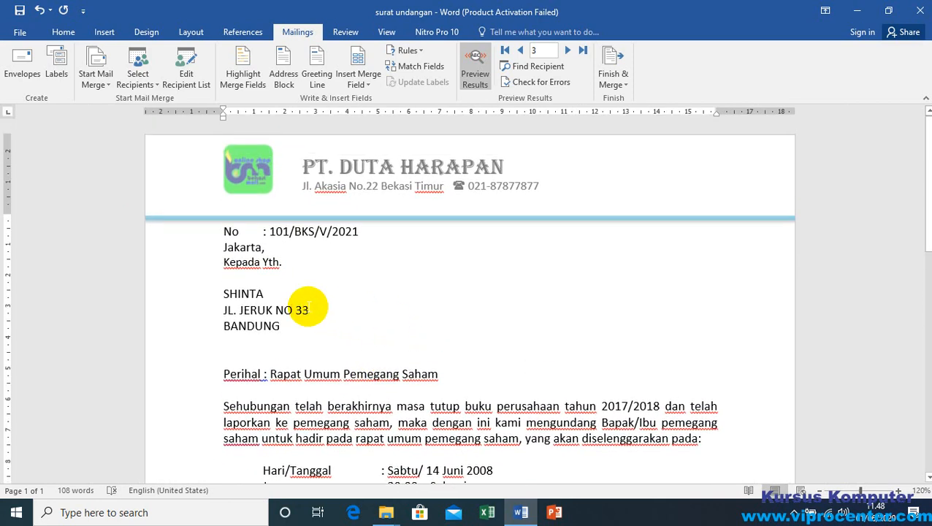
scroll(416, 176, "down", 4)
scroll(434, 319, "up", 4)
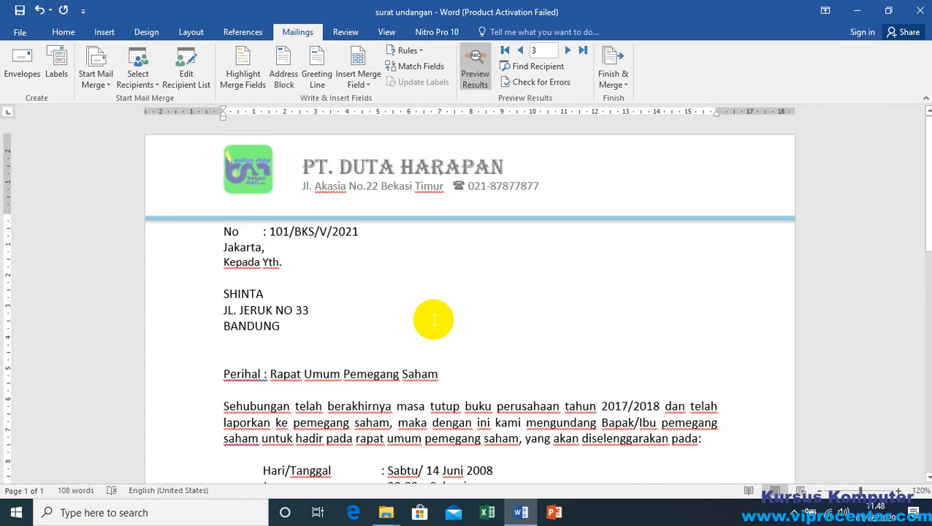
left_click(310, 335)
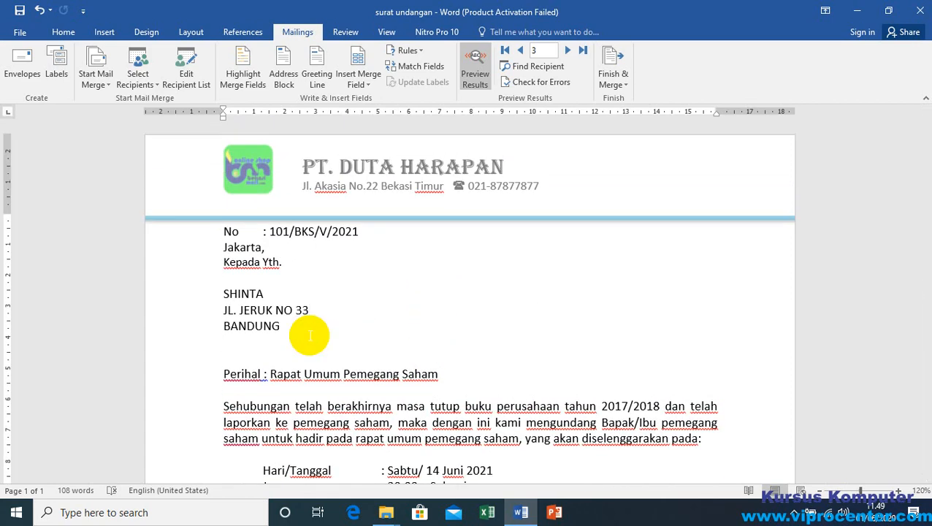
scroll(291, 307, "down", 3)
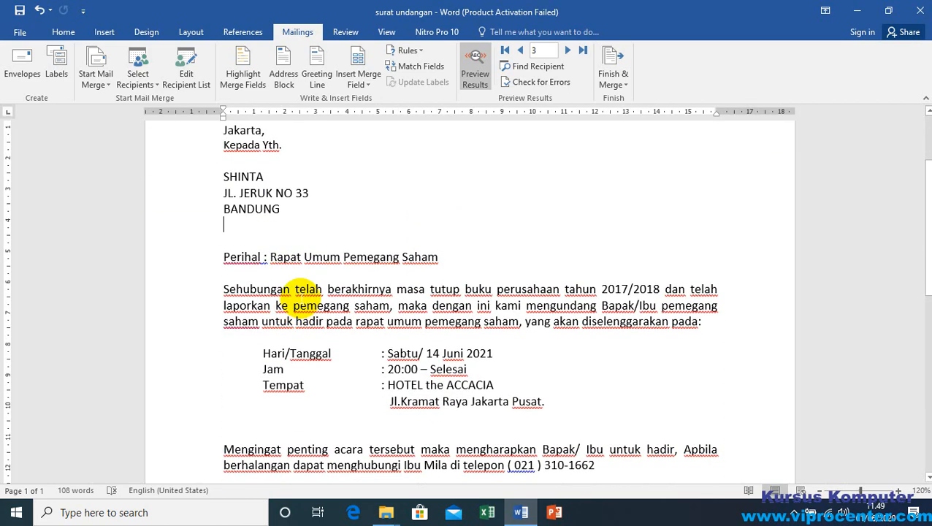
scroll(300, 300, "up", 3)
Step: Set the line spacing of the entire letter body to 1.5
left_click(305, 308)
left_click(366, 338)
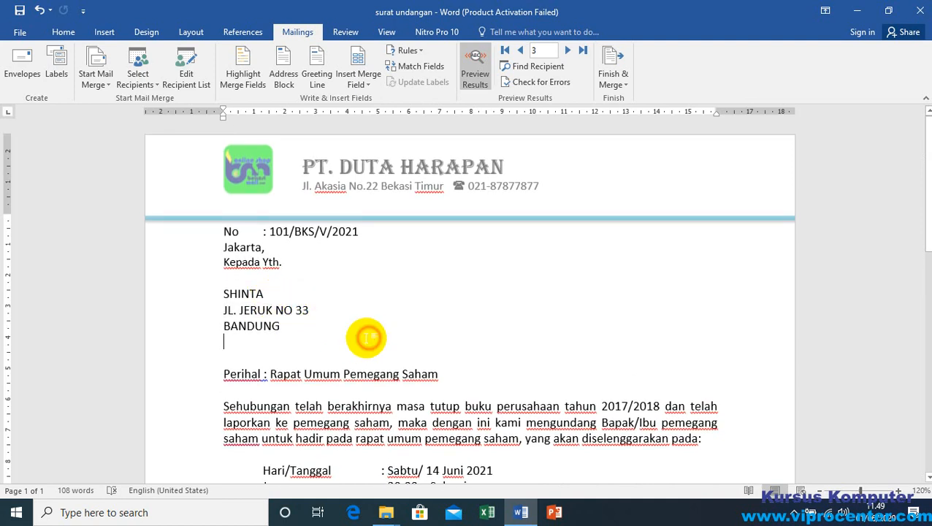
key("ctrl+a")
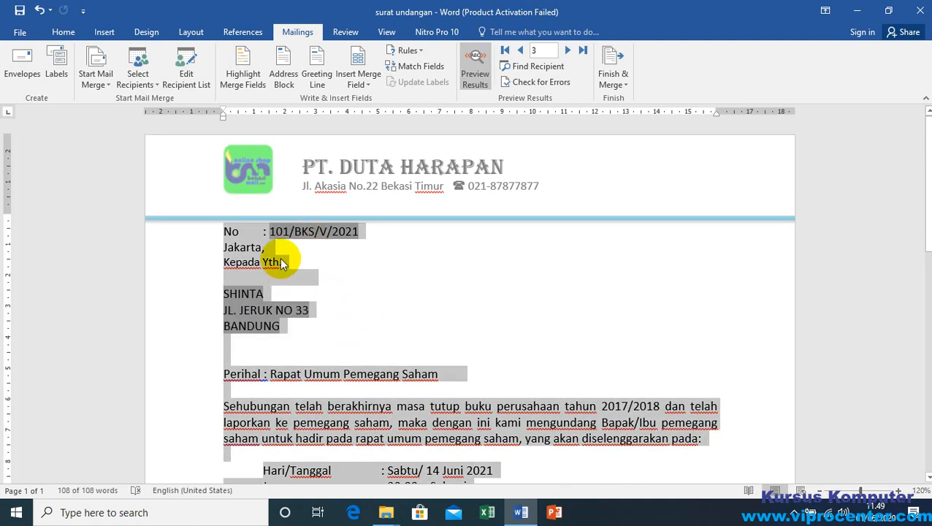
scroll(310, 276, "down", 6)
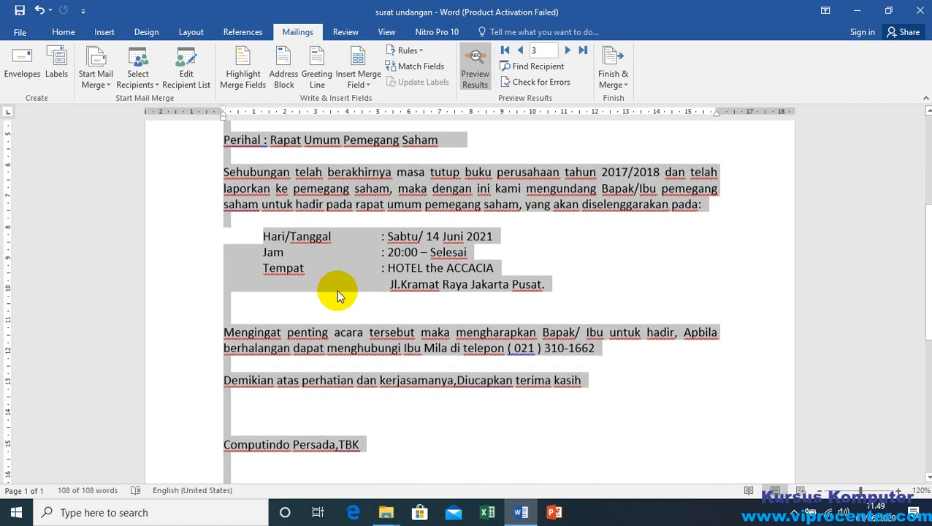
scroll(366, 259, "up", 6)
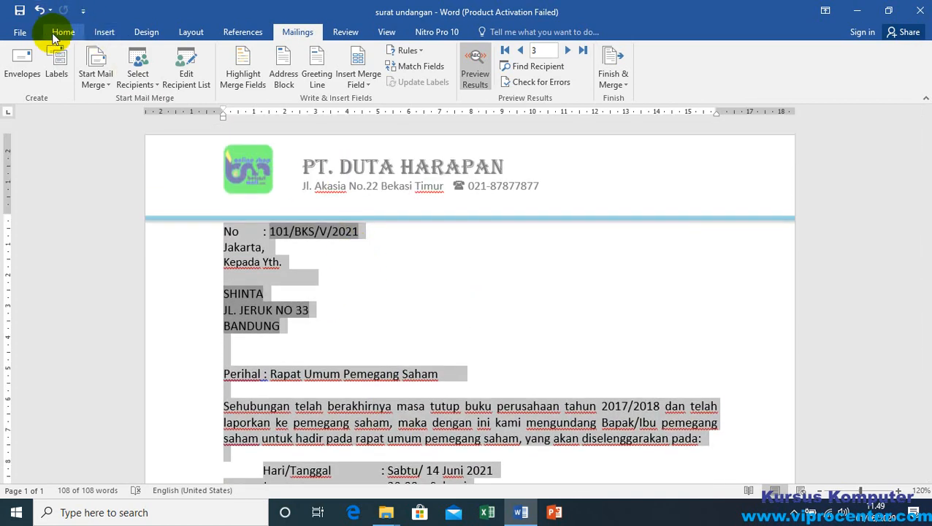
left_click(61, 31)
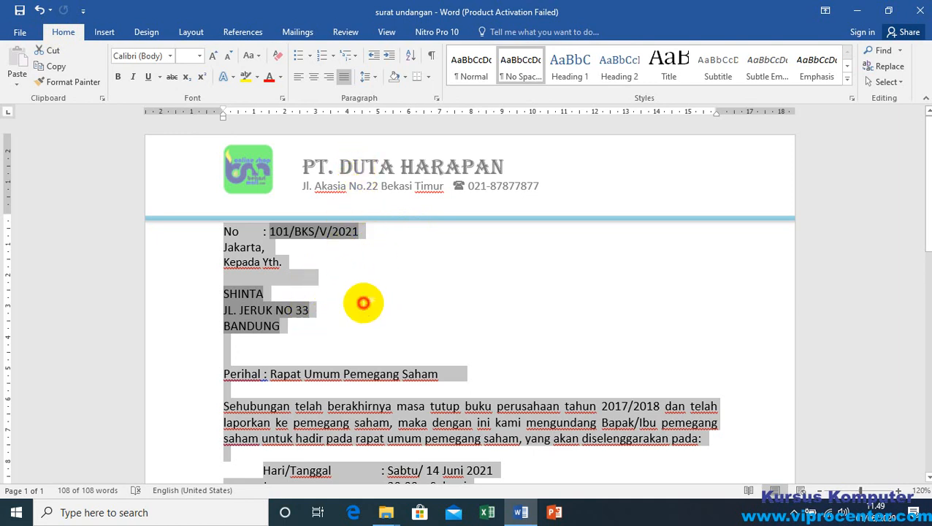
left_click(363, 302)
key("ctrl+a")
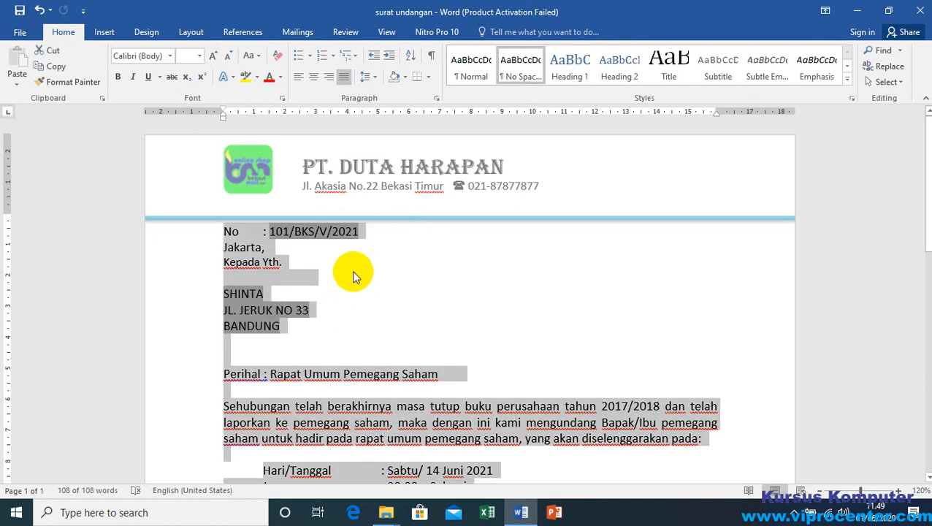
left_click(373, 76)
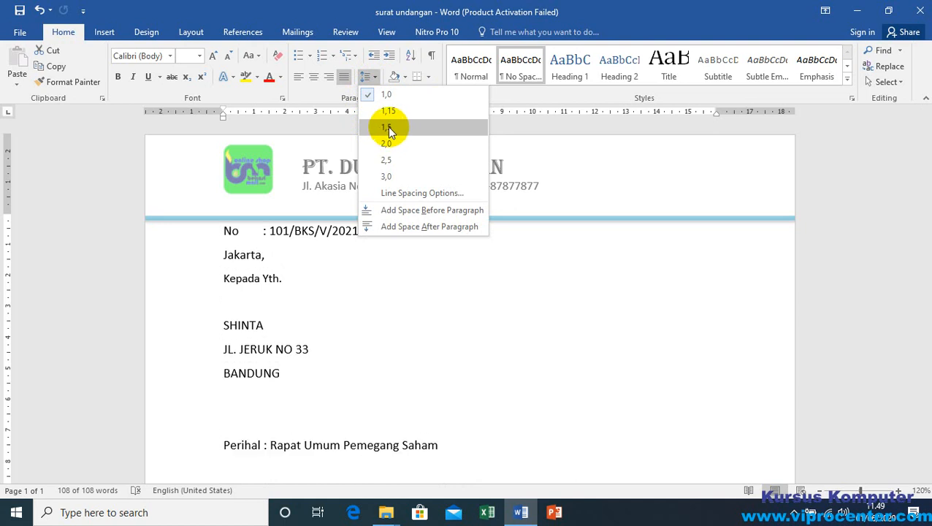
left_click(399, 127)
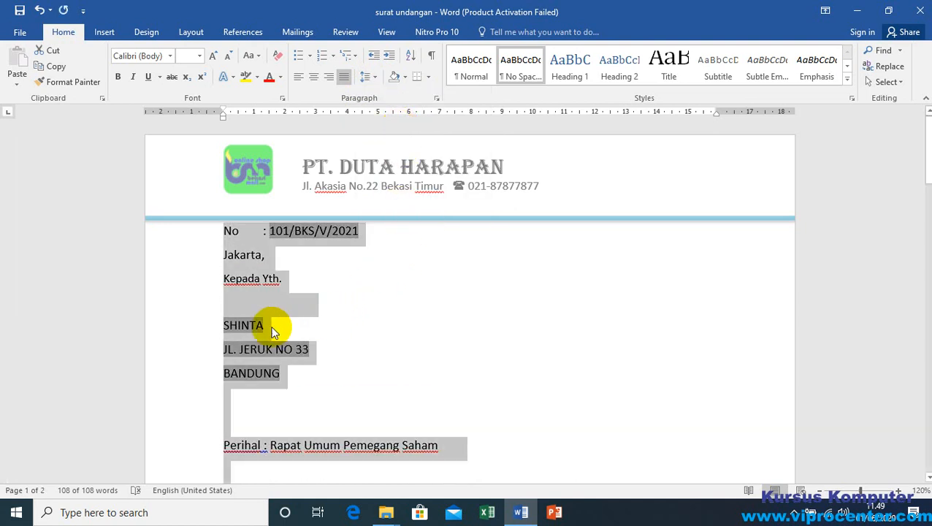
Step: Set the line spacing of the entire letter body to 1.0
scroll(265, 327, "down", 3)
scroll(265, 326, "down", 3)
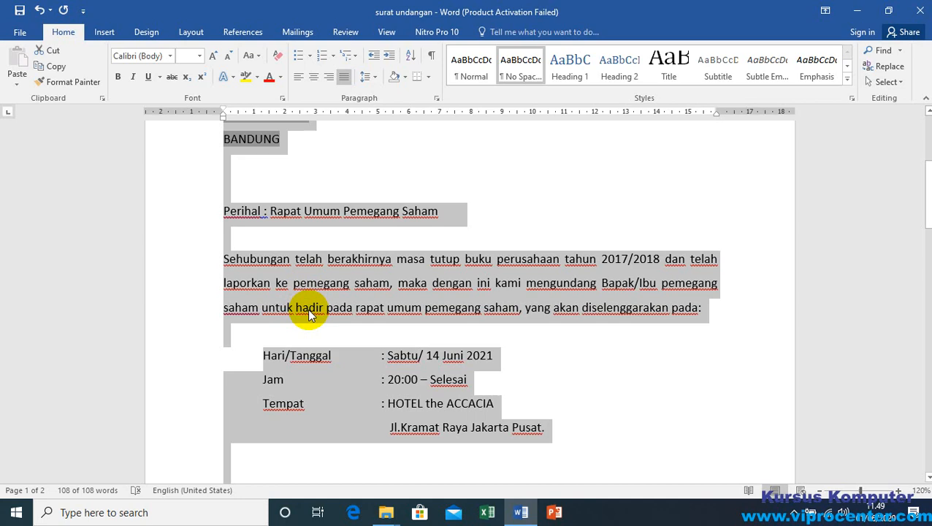
left_click(376, 78)
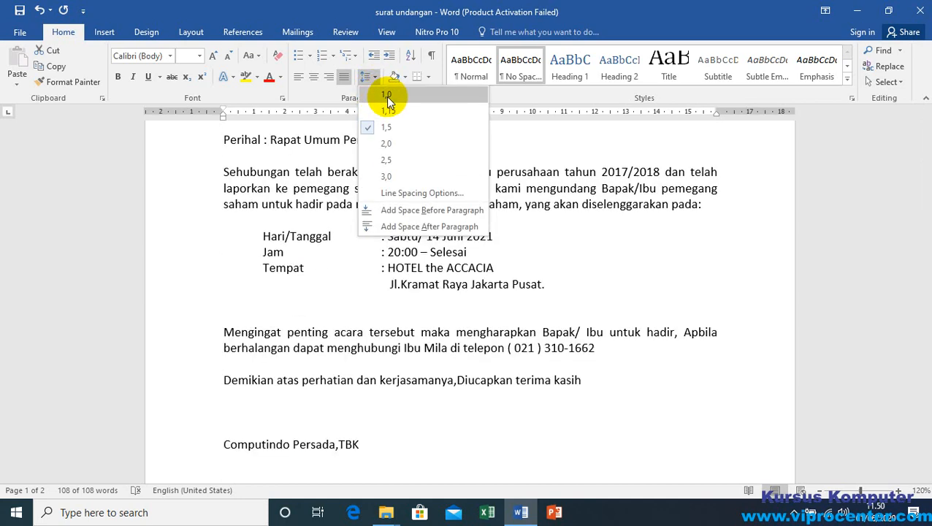
left_click(385, 95)
scroll(306, 265, "up", 5)
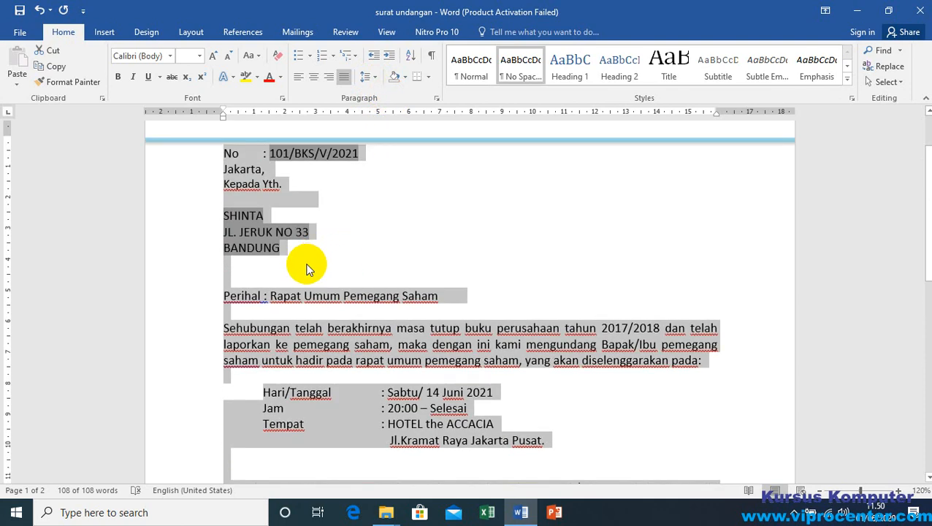
scroll(319, 308, "down", 2)
scroll(392, 334, "down", 1)
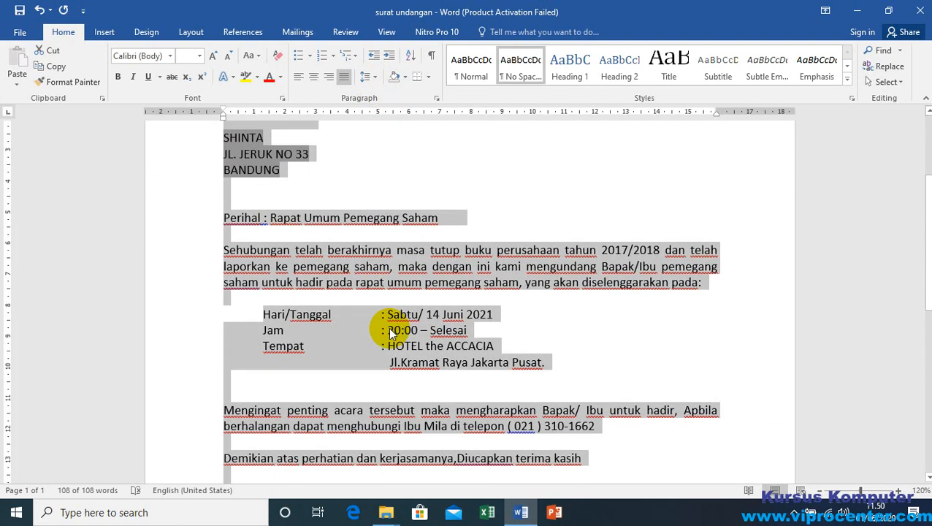
left_click(426, 330)
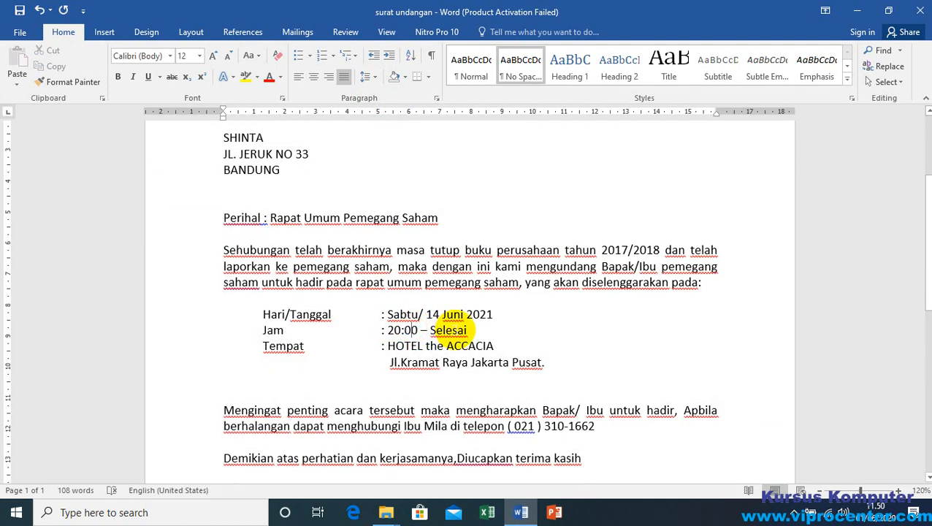
Step: Set the line spacing of the three-line recipient address block under Kepada Yth. to 1.5
scroll(238, 242, "up", 4)
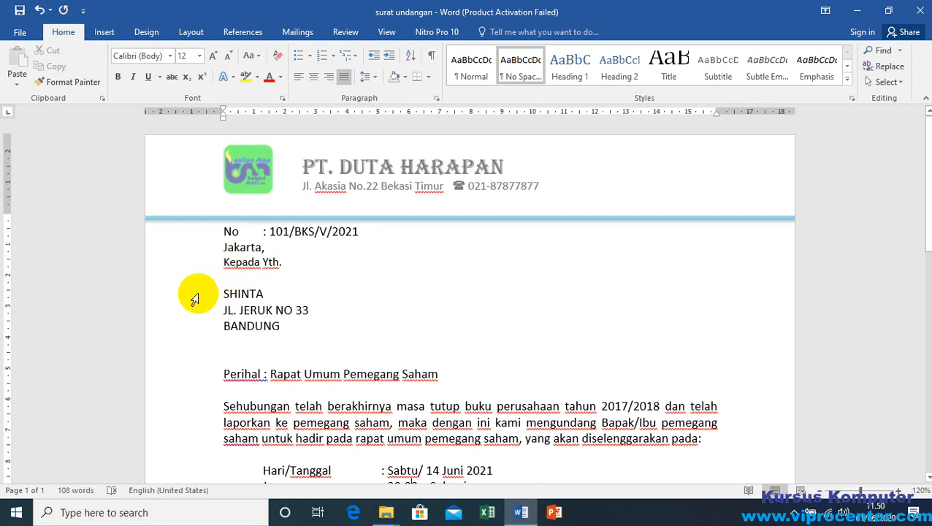
left_click_drag(194, 299, 187, 325)
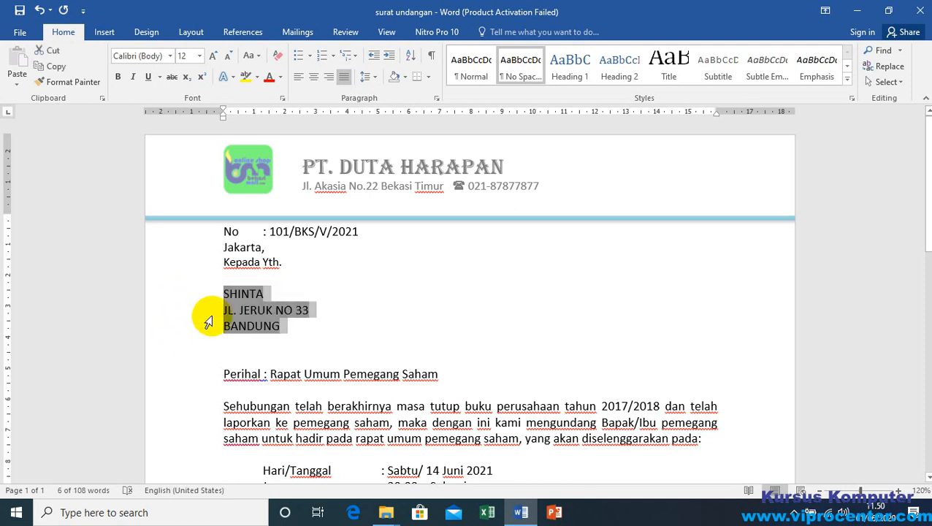
left_click(375, 78)
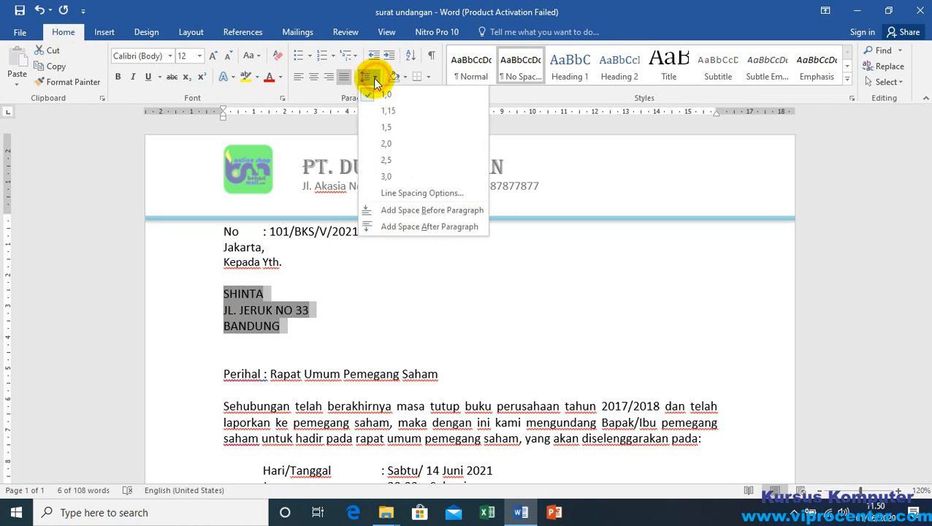
left_click(388, 127)
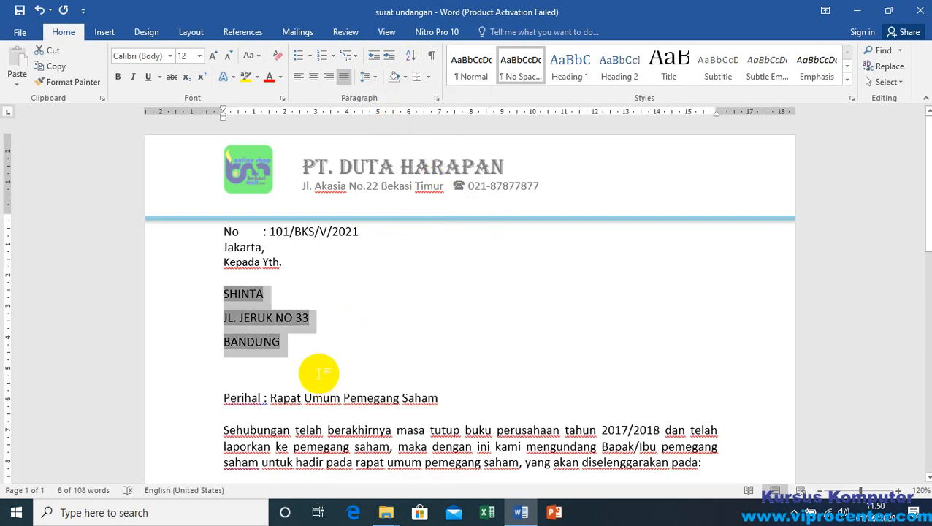
scroll(318, 374, "down", 4)
left_click(407, 274)
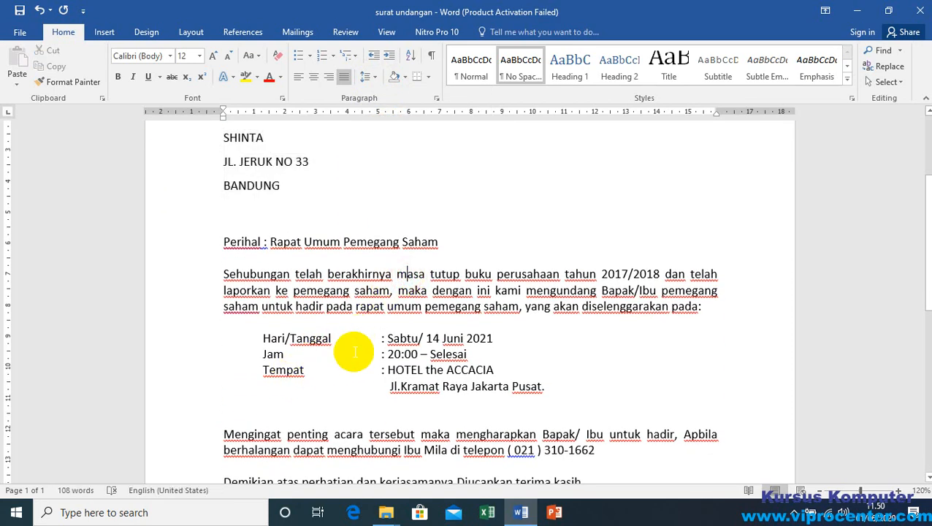
scroll(387, 285, "down", 3)
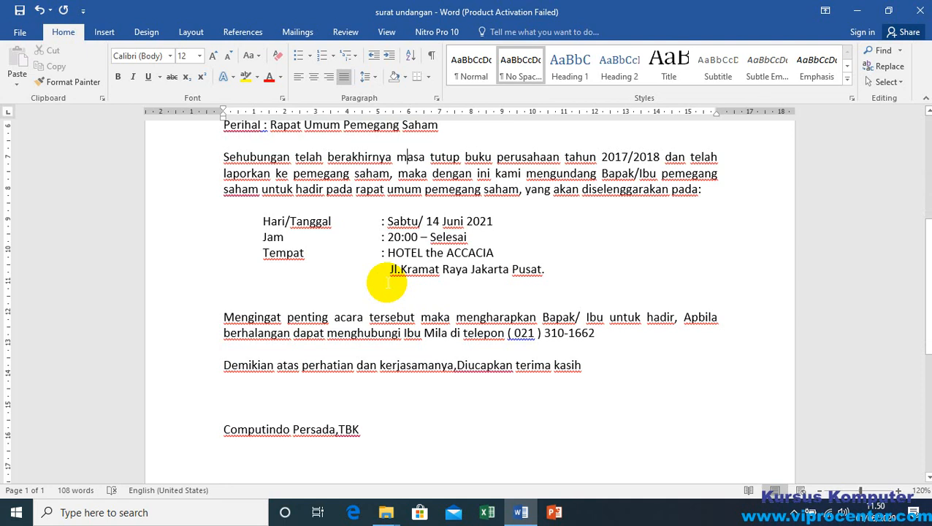
key("ctrl+a")
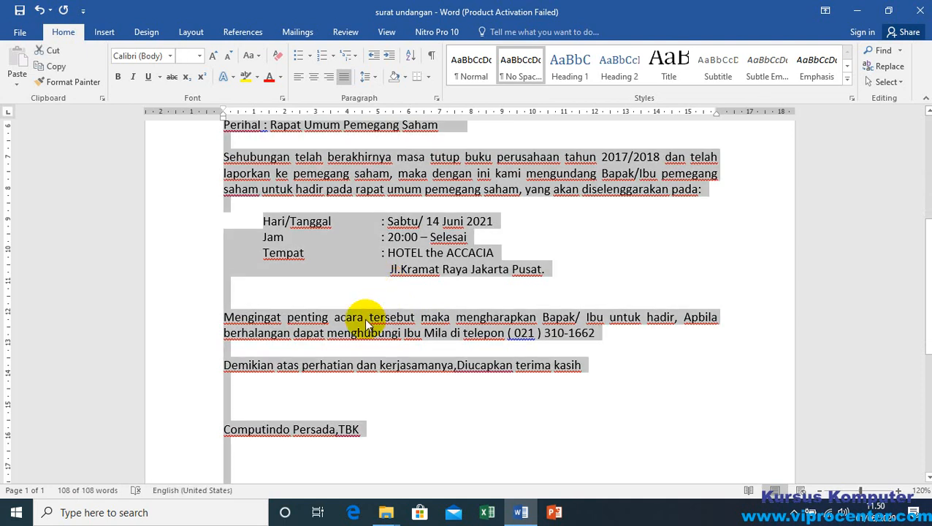
right_click(376, 79)
left_click(376, 79)
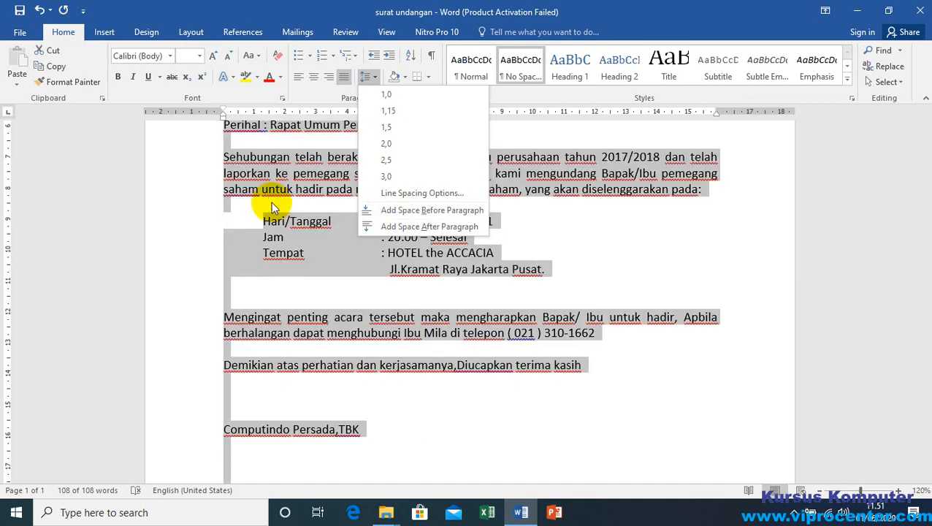
left_click(420, 212)
left_click(396, 187)
scroll(466, 226, "up", 3)
scroll(467, 227, "up", 1)
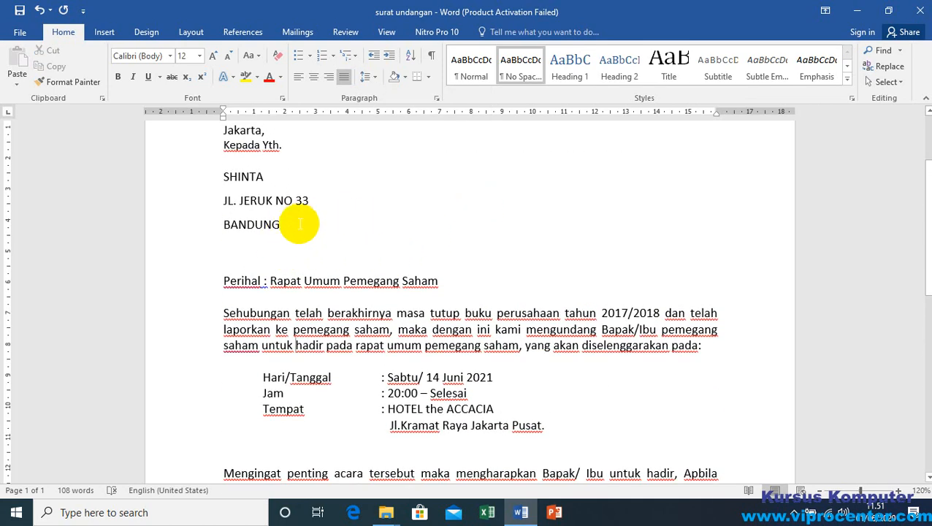
left_click(301, 222)
left_click_drag(301, 199, 277, 188)
left_click(248, 177)
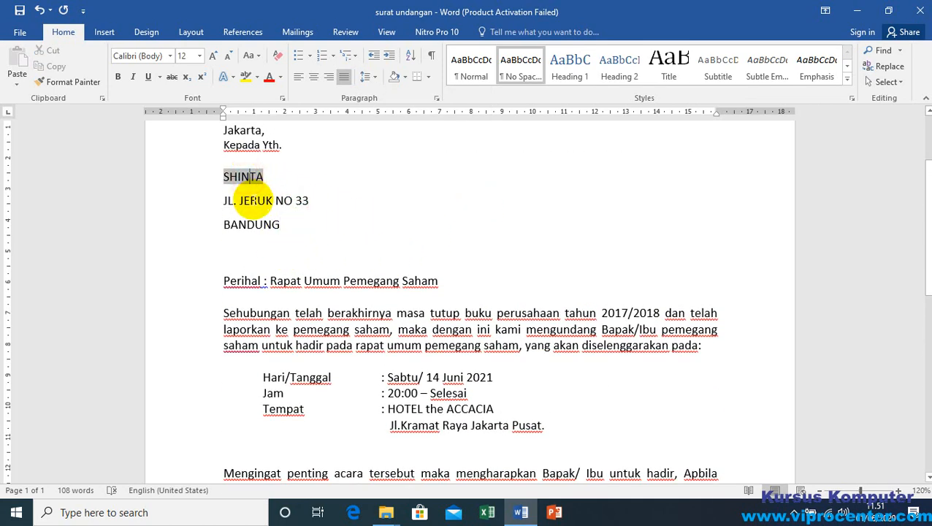
left_click(252, 201)
left_click(247, 224)
left_click(244, 201)
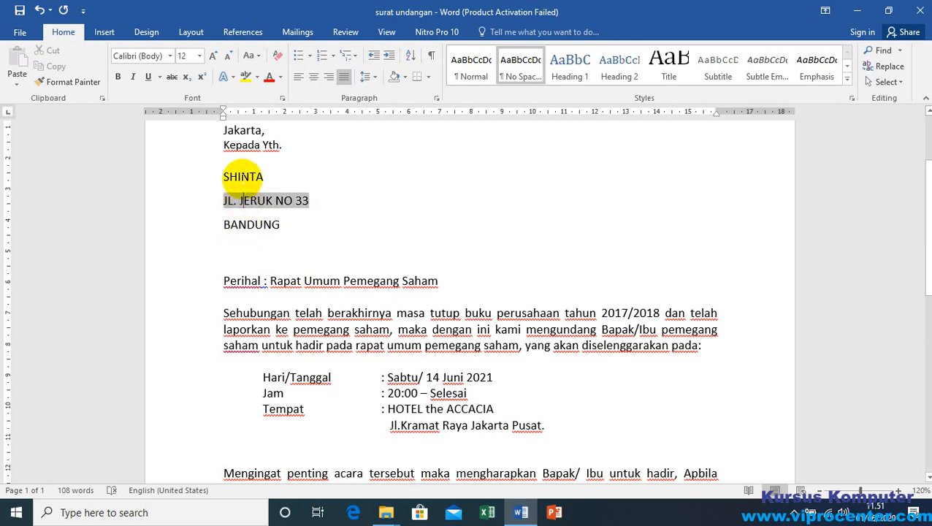
left_click(242, 177)
double_click(242, 224)
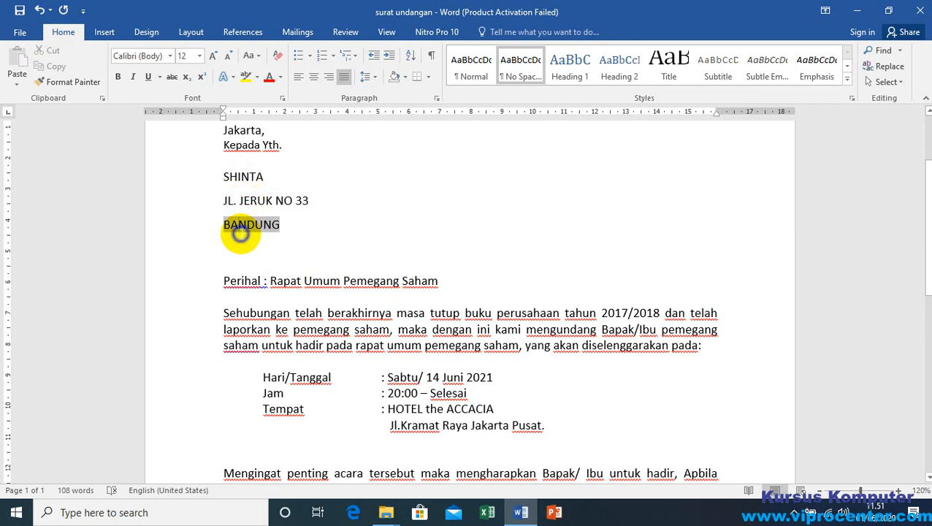
Step: Add space before and after the paragraphs of the three-line recipient address block
left_click_drag(204, 183, 194, 229)
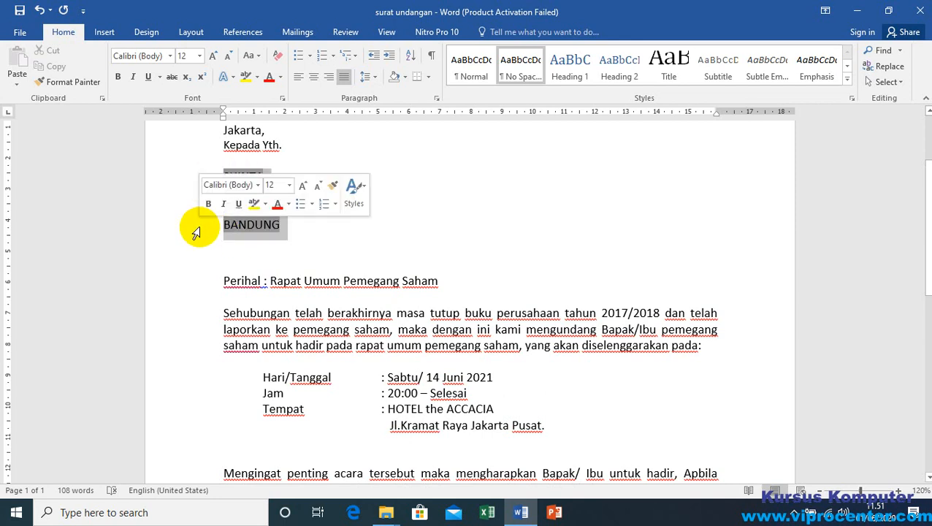
left_click(377, 77)
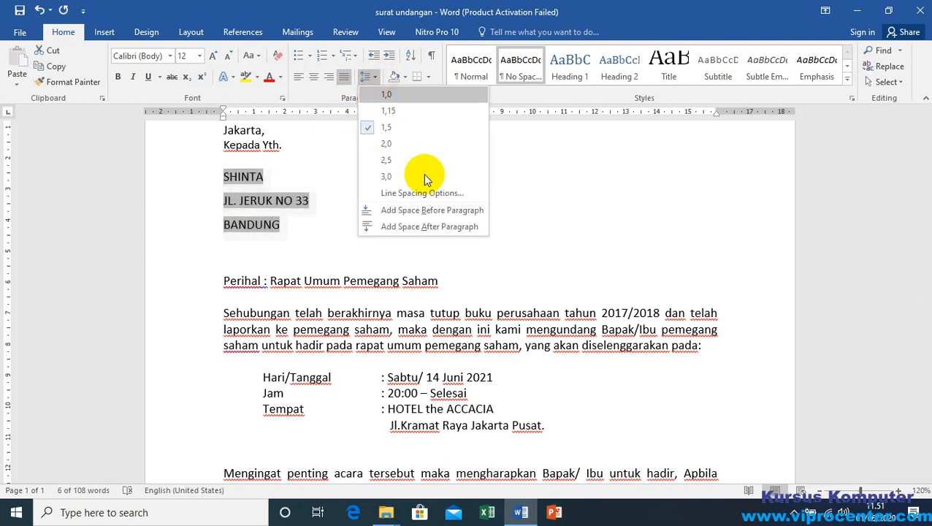
left_click(427, 212)
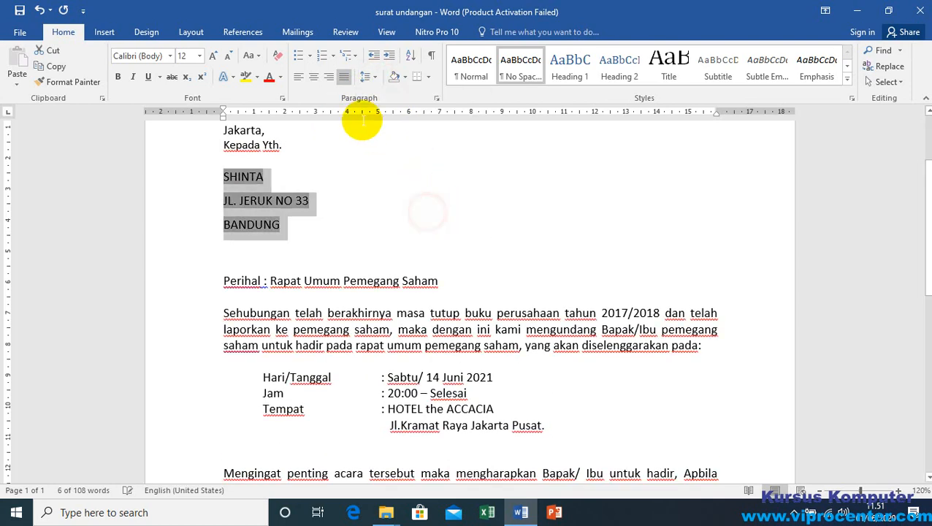
left_click(376, 77)
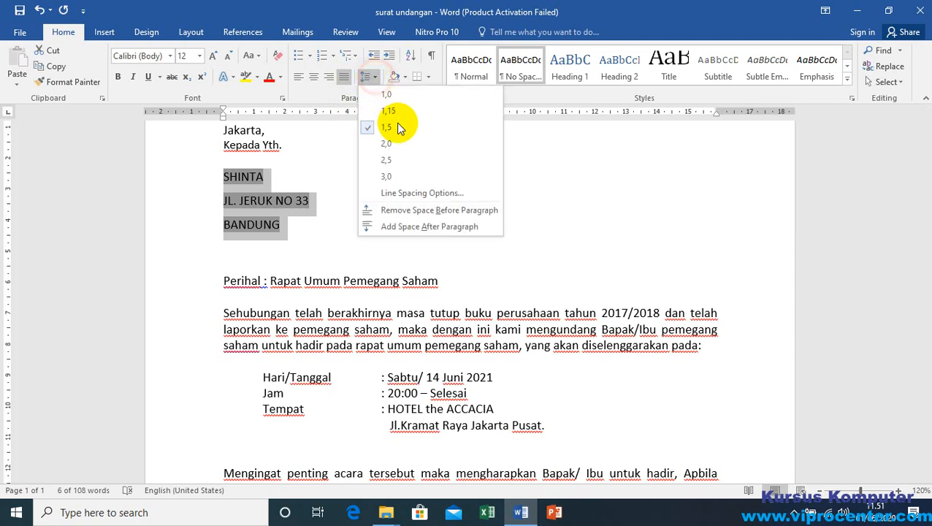
left_click(418, 231)
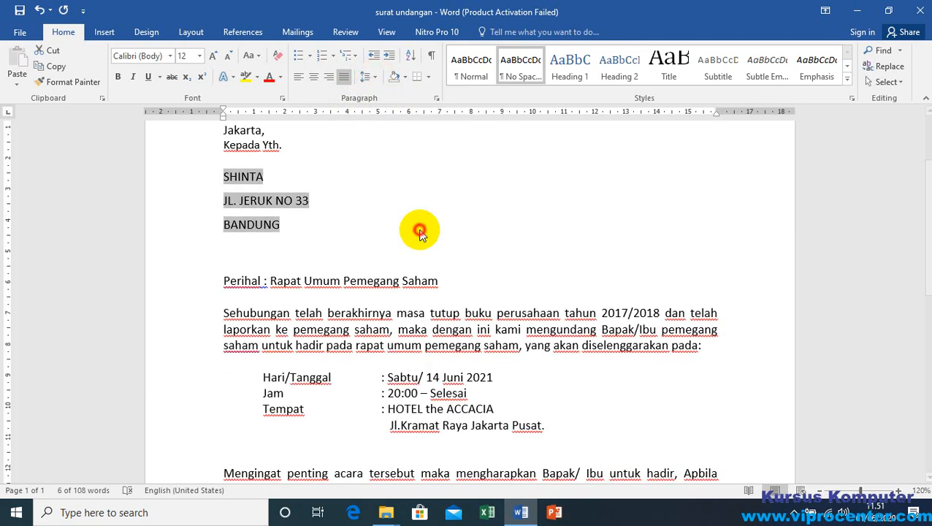
Step: Set the line spacing of the three-line recipient address block to 1.0
left_click(304, 241)
left_click_drag(184, 171, 183, 229)
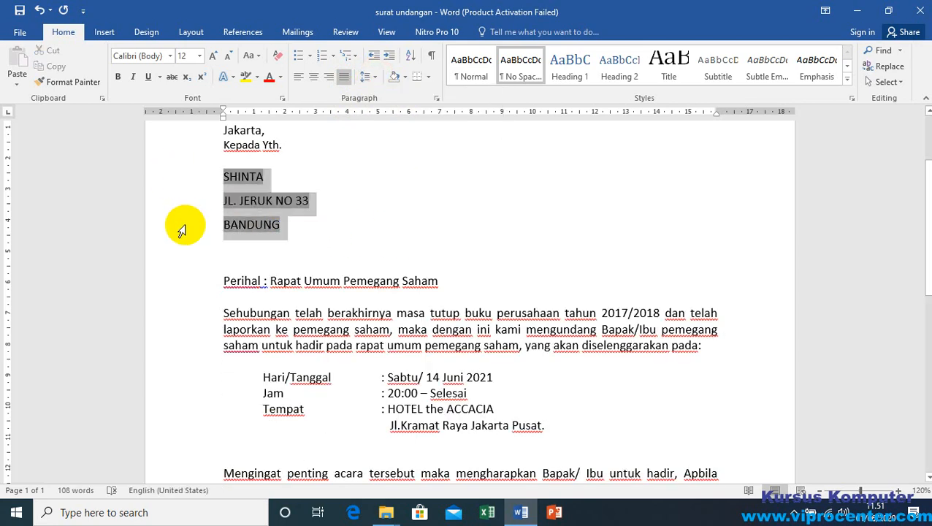
left_click(376, 76)
left_click(385, 93)
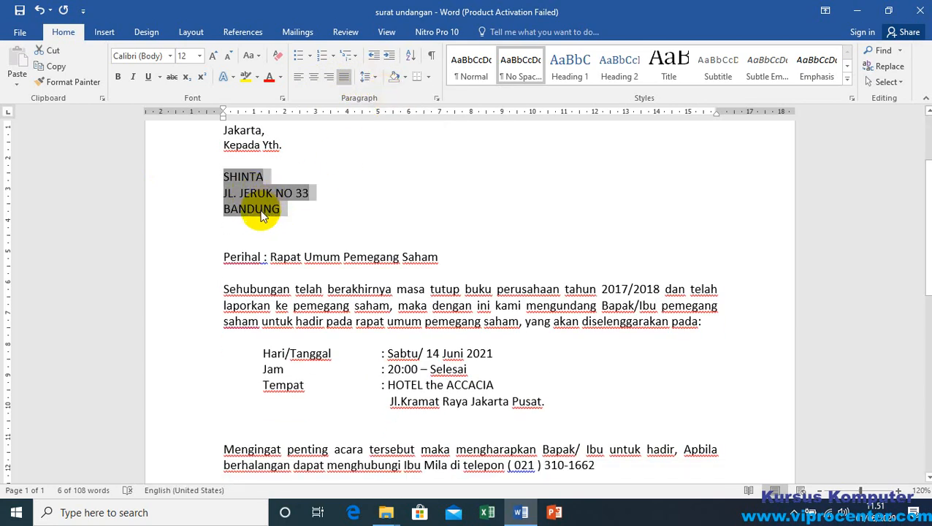
Step: Remove the space before and after the paragraphs of the recipient address block
left_click(374, 77)
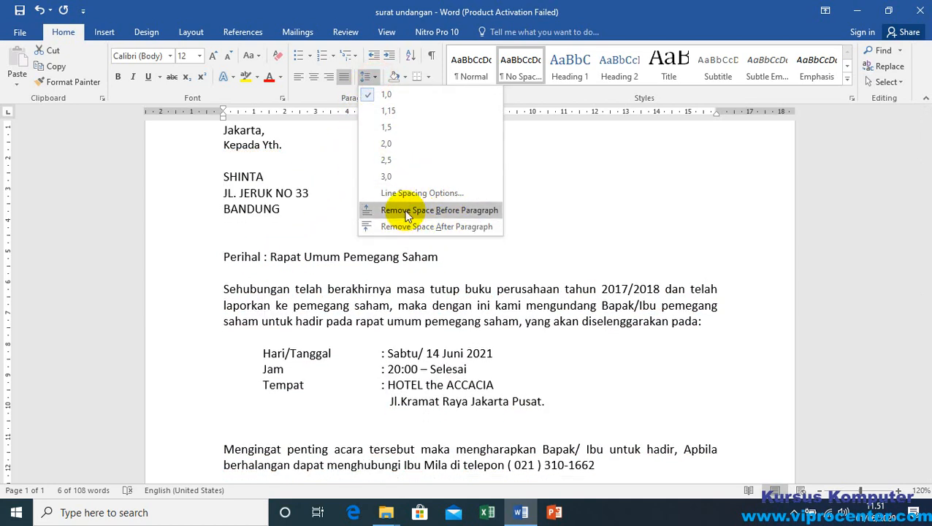
left_click(406, 213)
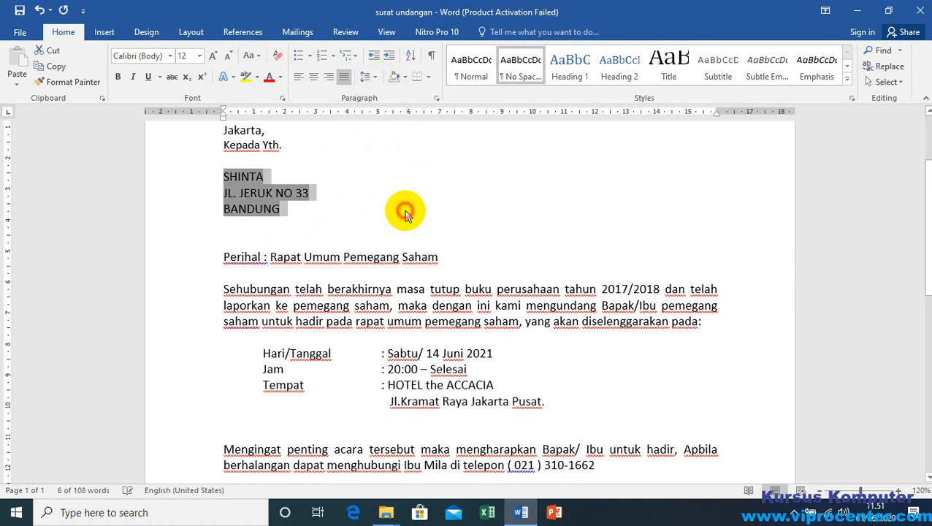
left_click(373, 76)
left_click(406, 226)
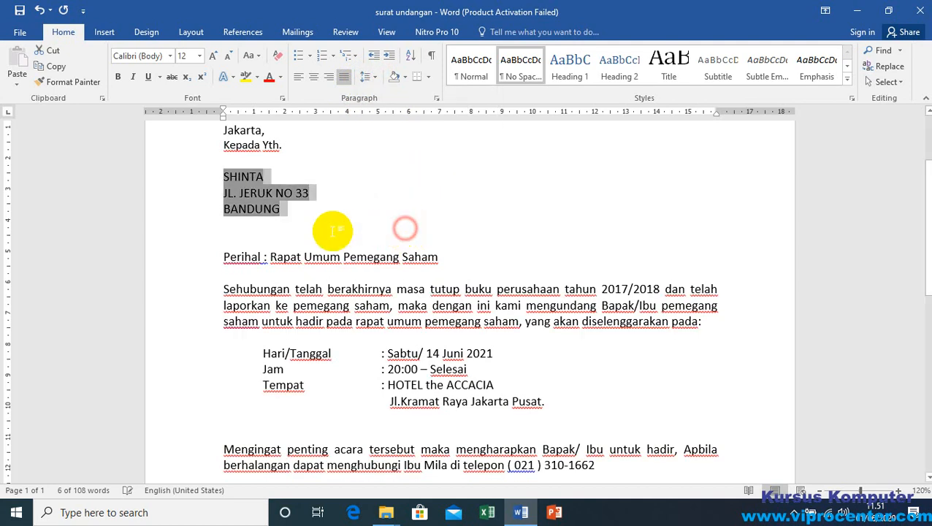
left_click(281, 209)
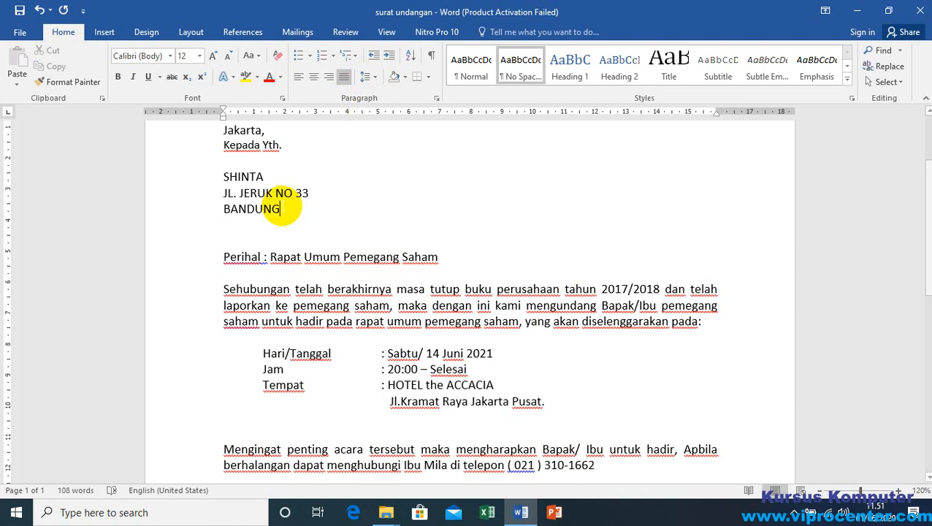
Step: Try 1.15 line spacing on the recipient address block and the blank line below it, and return them to 1.0
double_click(219, 179)
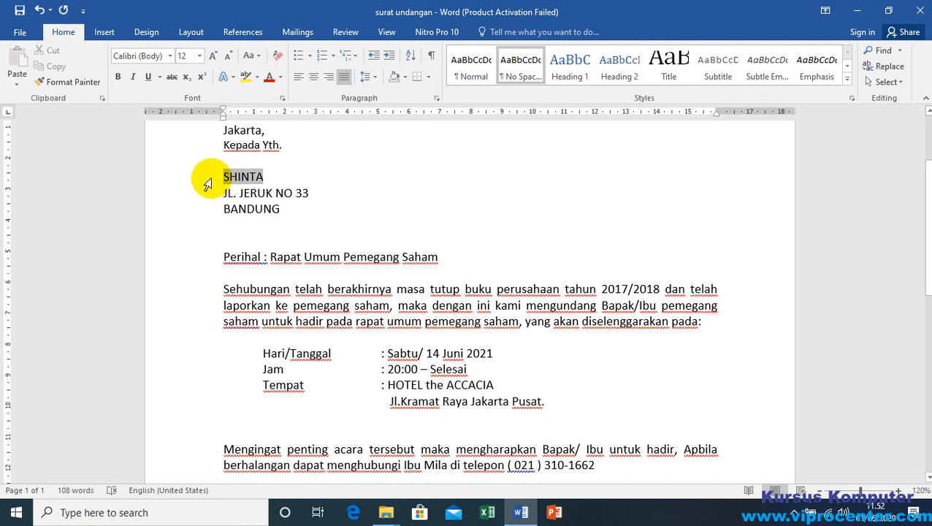
left_click_drag(208, 184, 203, 222)
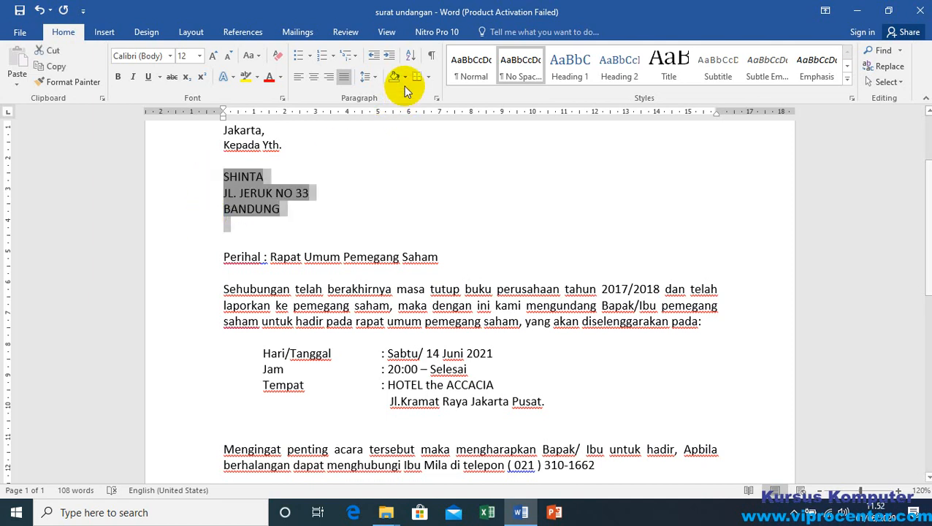
left_click(367, 76)
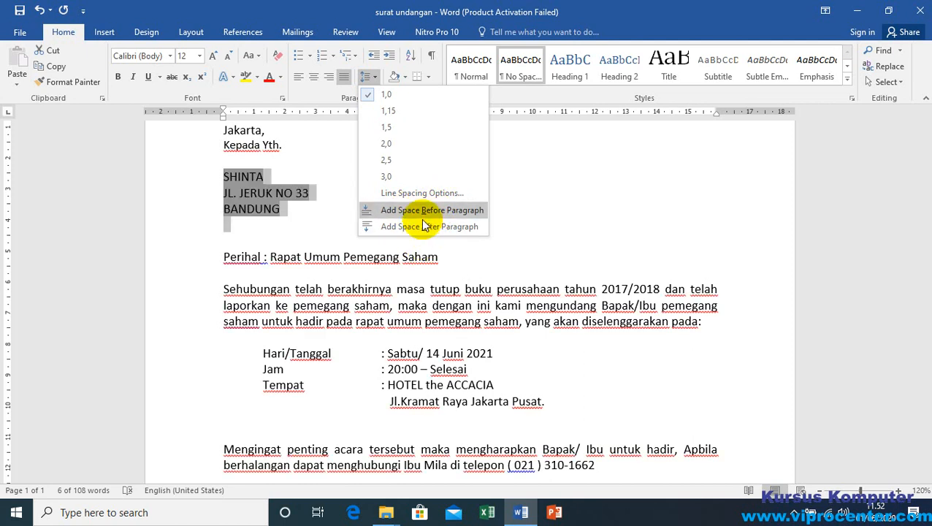
left_click(385, 111)
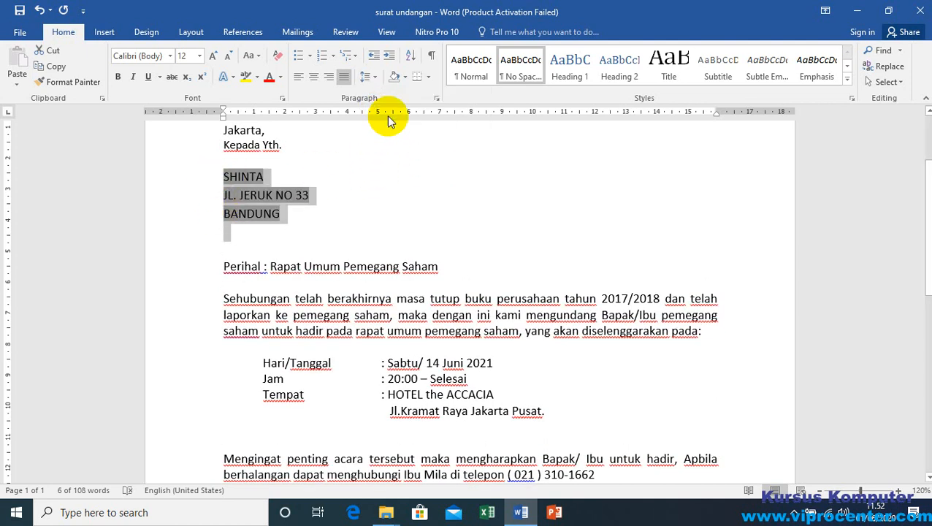
left_click(377, 72)
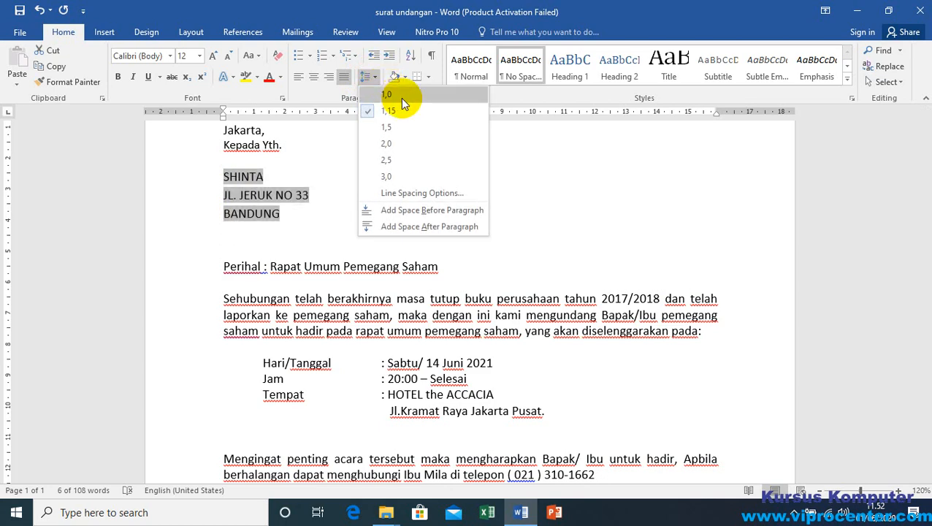
left_click(389, 93)
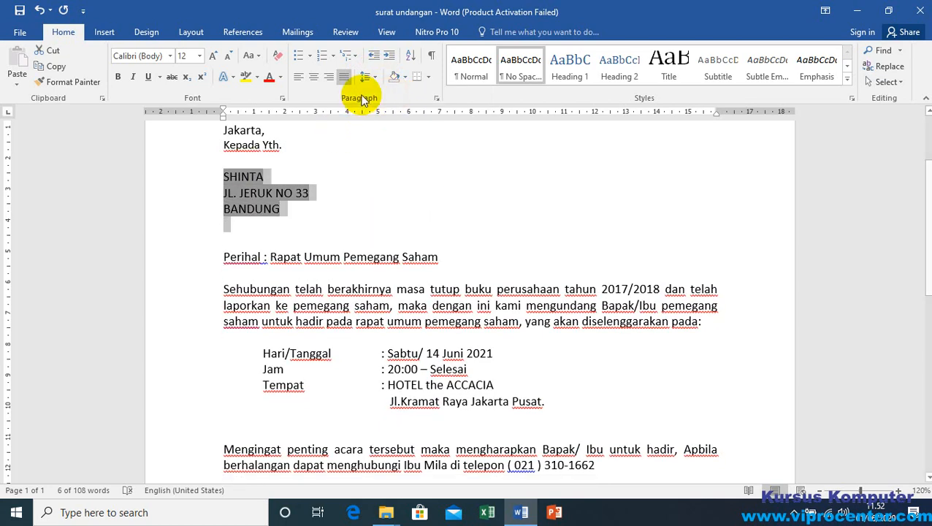
left_click(368, 76)
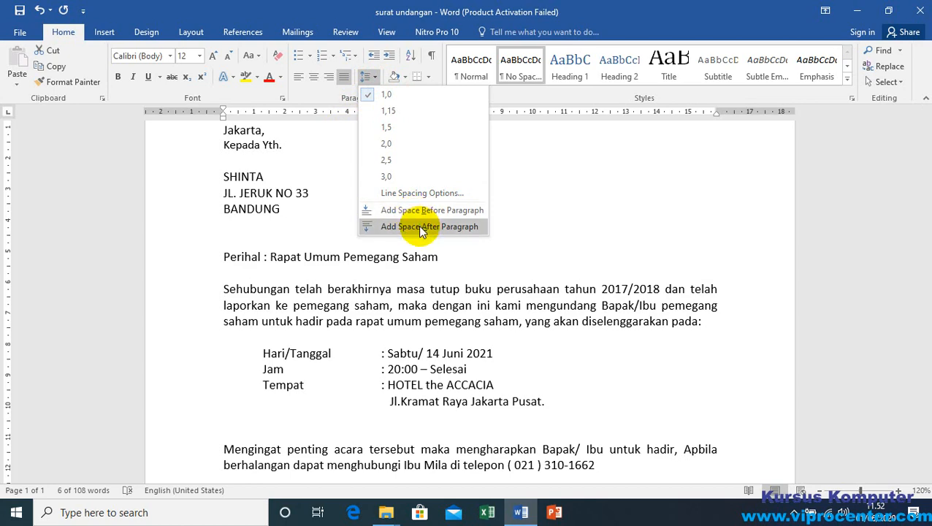
left_click(293, 211)
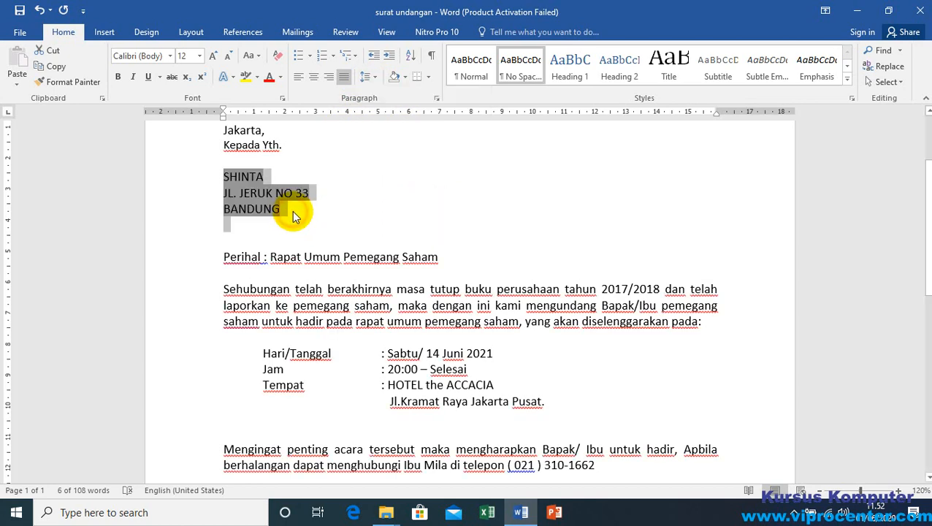
Step: Try 1.5 line spacing on the opening body paragraph starting with "Sehubungan", and return it to 1.0
scroll(394, 328, "down", 3)
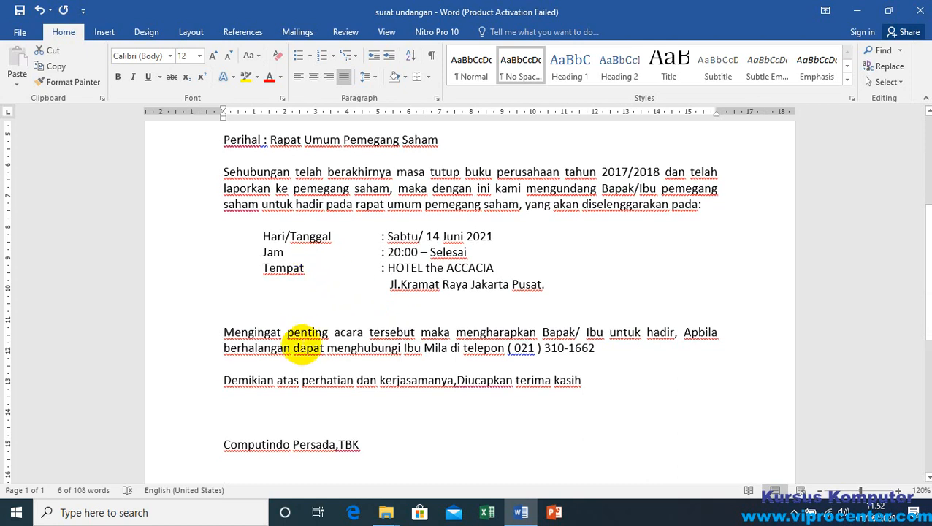
left_click(299, 348)
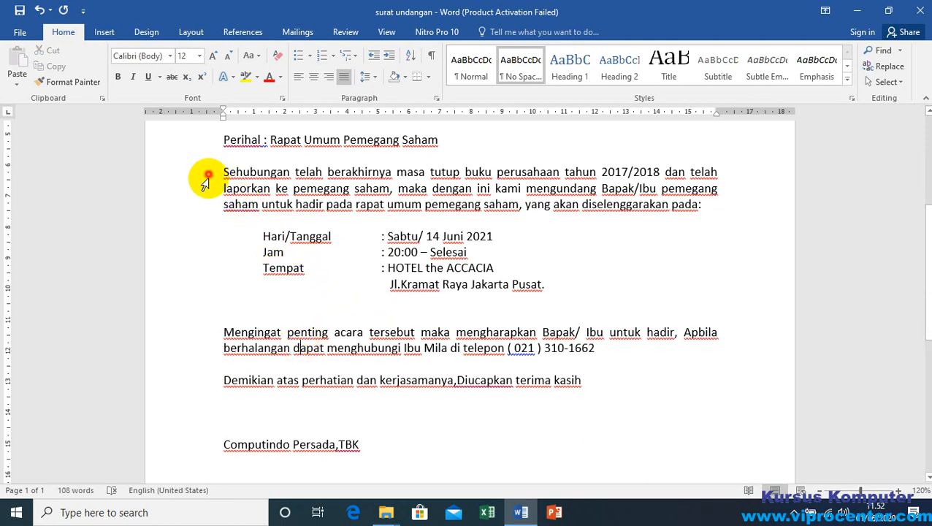
double_click(205, 206)
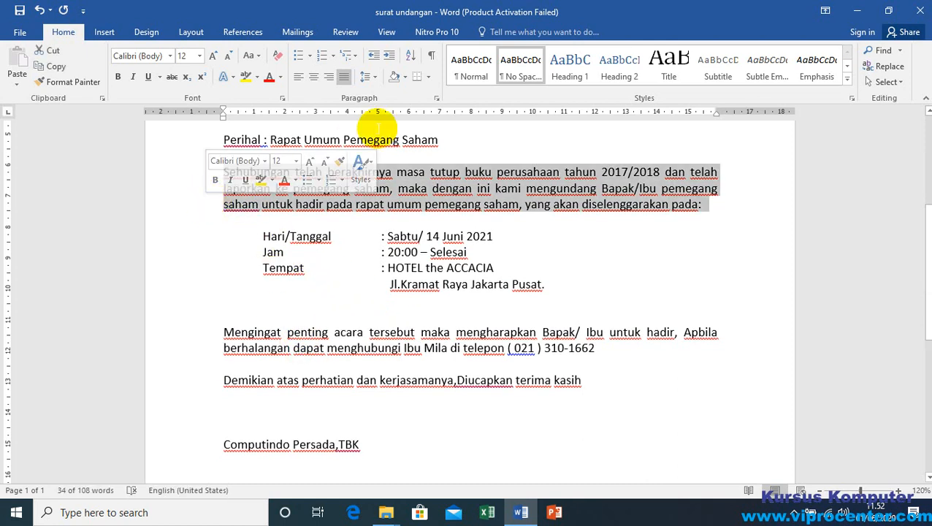
left_click(373, 76)
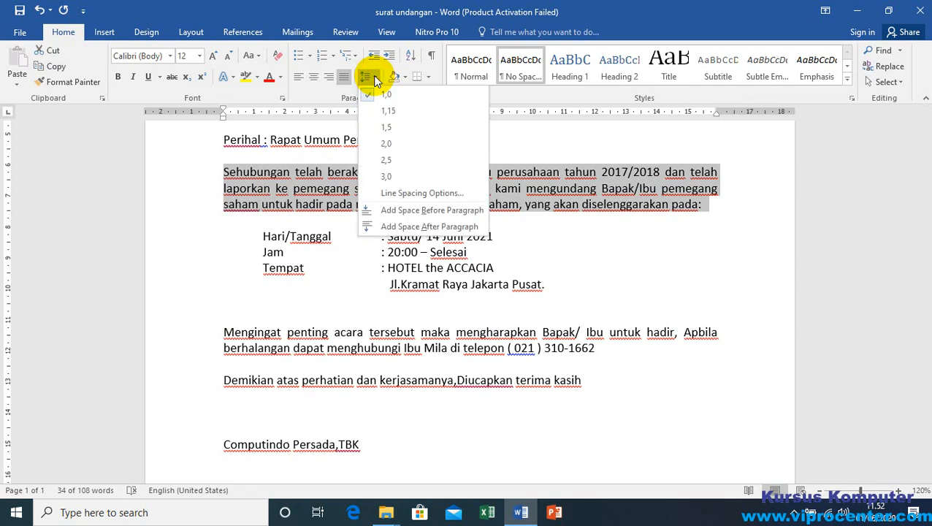
left_click(394, 131)
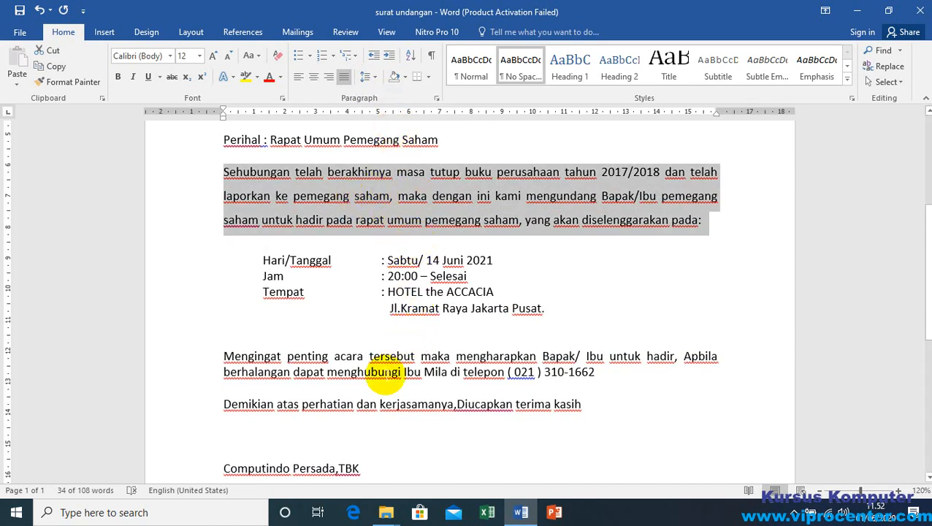
left_click(369, 77)
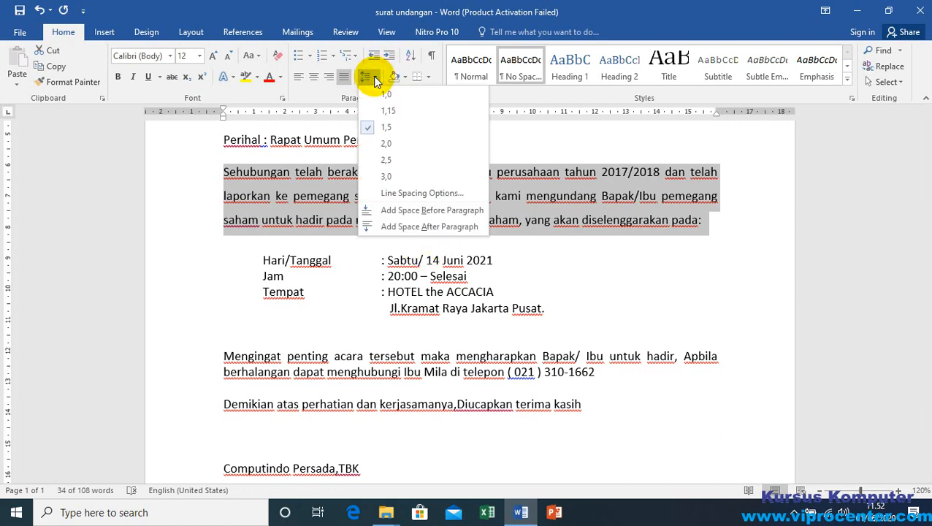
left_click(381, 98)
left_click(398, 204)
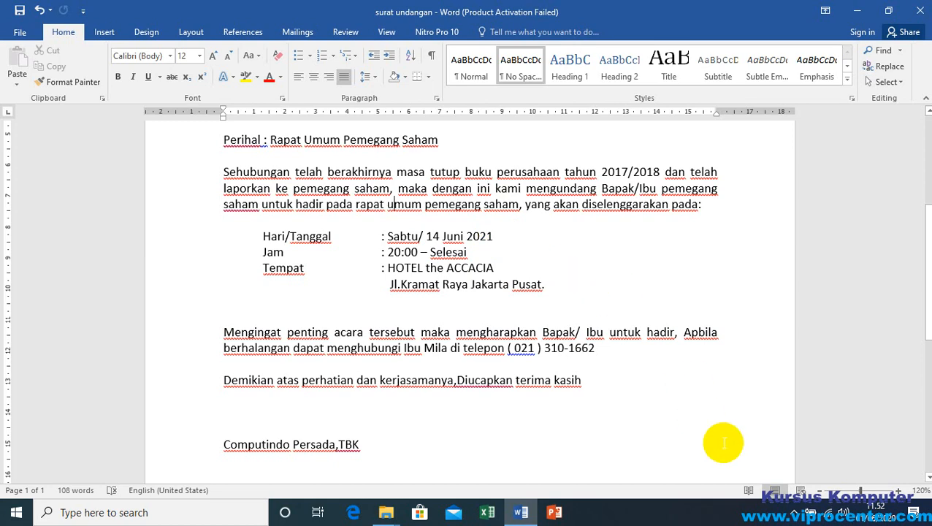
Step: Delete one blank line directly above the signatories' names at the end of the letter
scroll(447, 219, "up", 2)
scroll(448, 292, "down", 8)
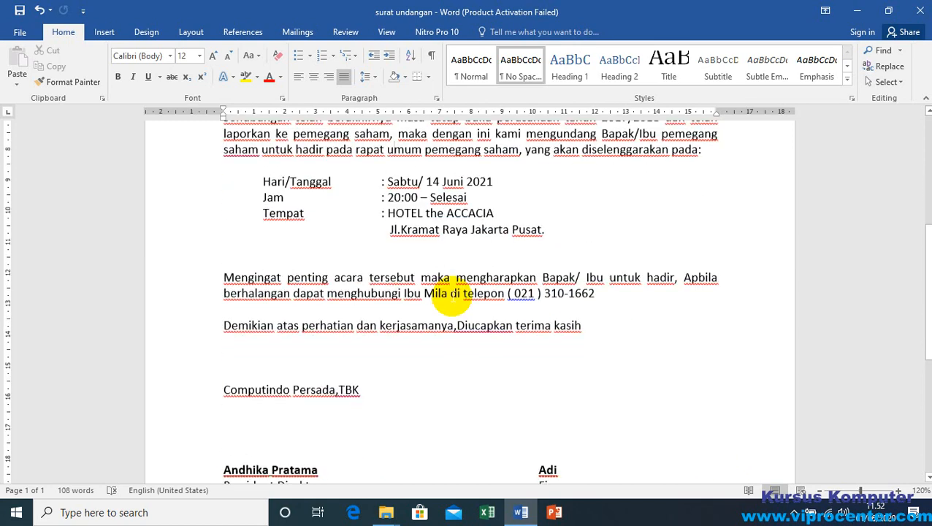
left_click(269, 260)
scroll(387, 294, "down", 3)
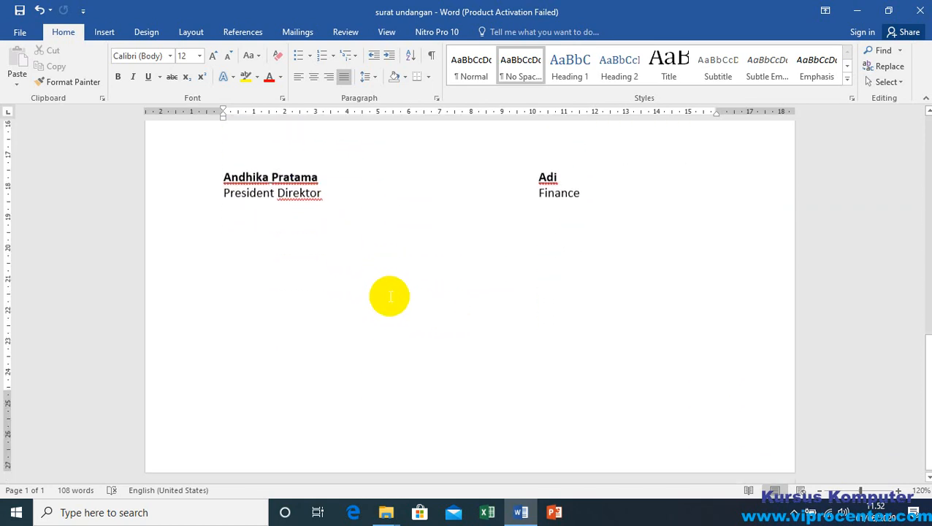
left_click(254, 292)
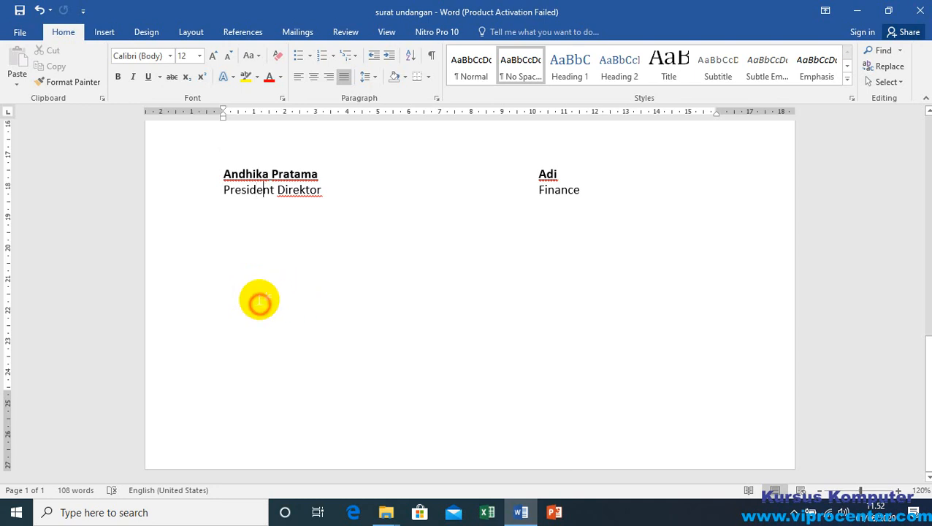
scroll(258, 302, "up", 5)
left_click(243, 324)
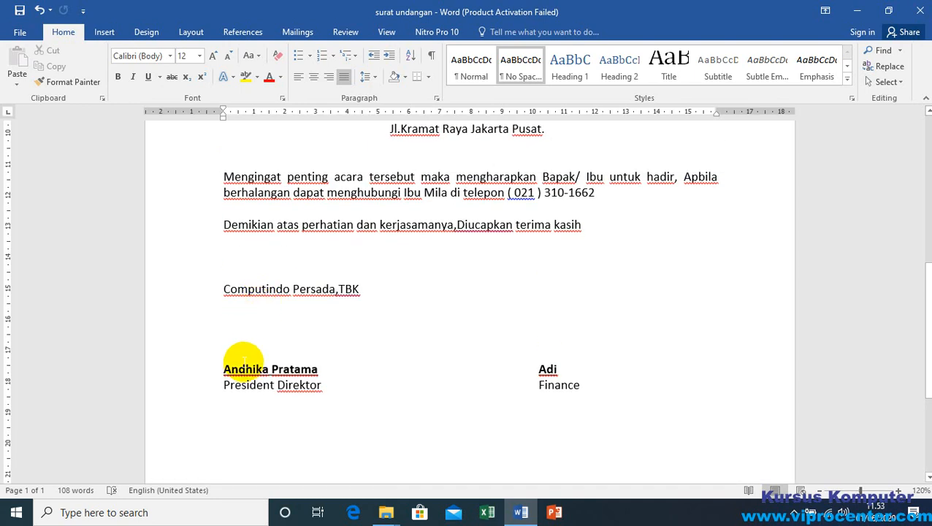
left_click(240, 352)
key("BackSpace")
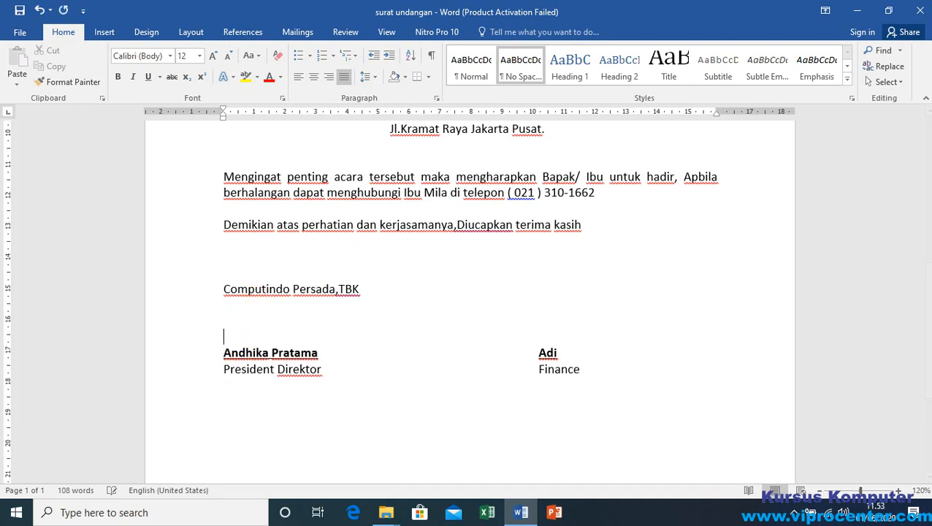
left_click(229, 271)
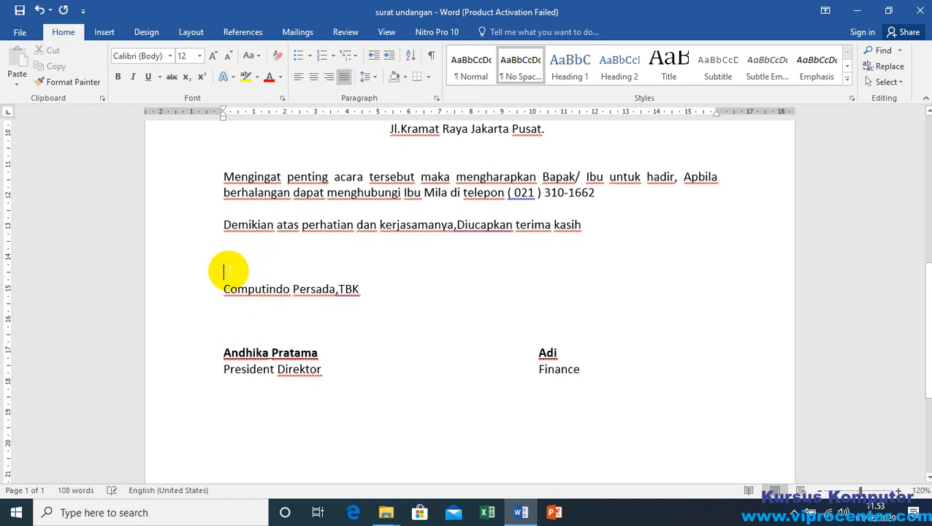
key("ctrl+a")
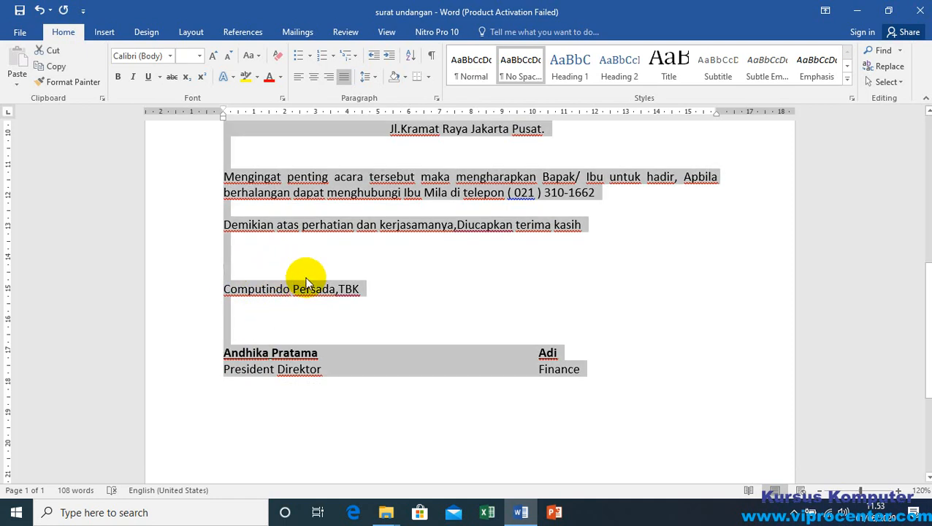
left_click(375, 76)
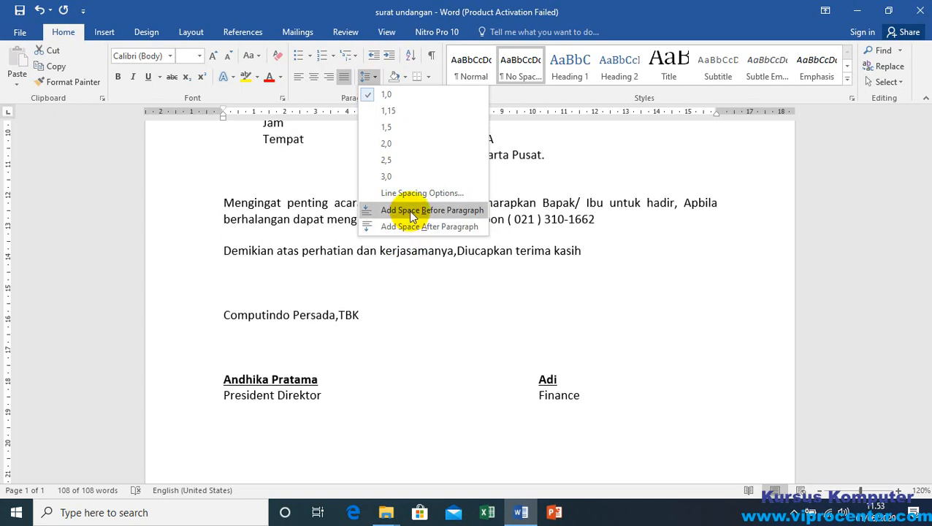
left_click(564, 206)
scroll(280, 229, "up", 6)
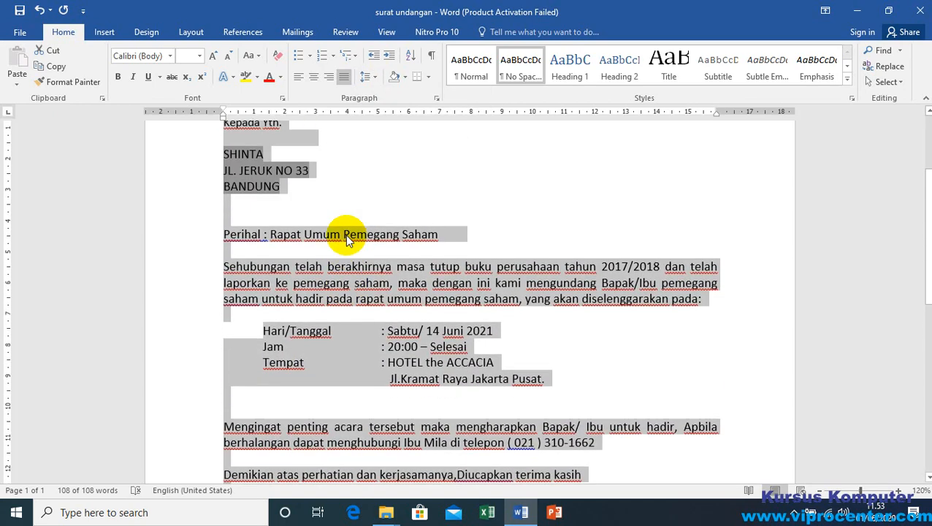
left_click(250, 280)
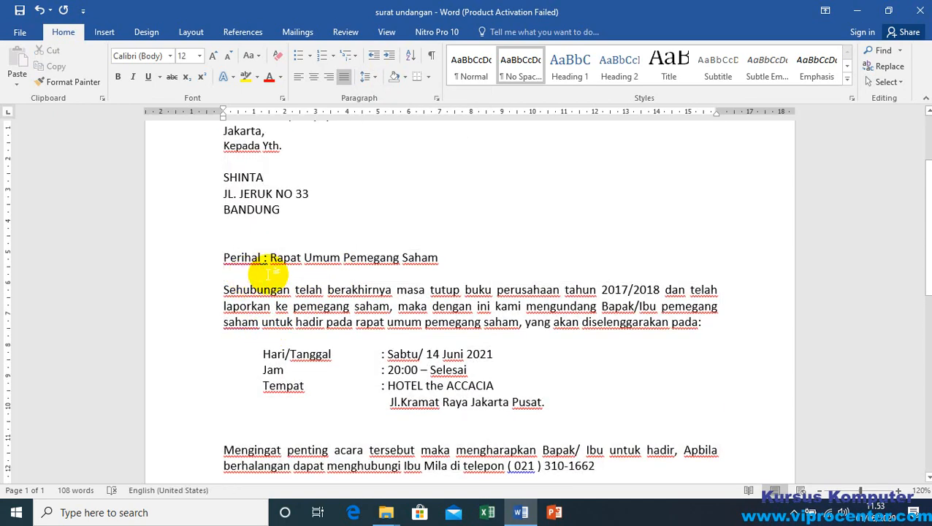
Step: Set the whole letter's line spacing to 1.5 lines and enable "Don't add space between paragraphs of the same style"
key("ctrl+a")
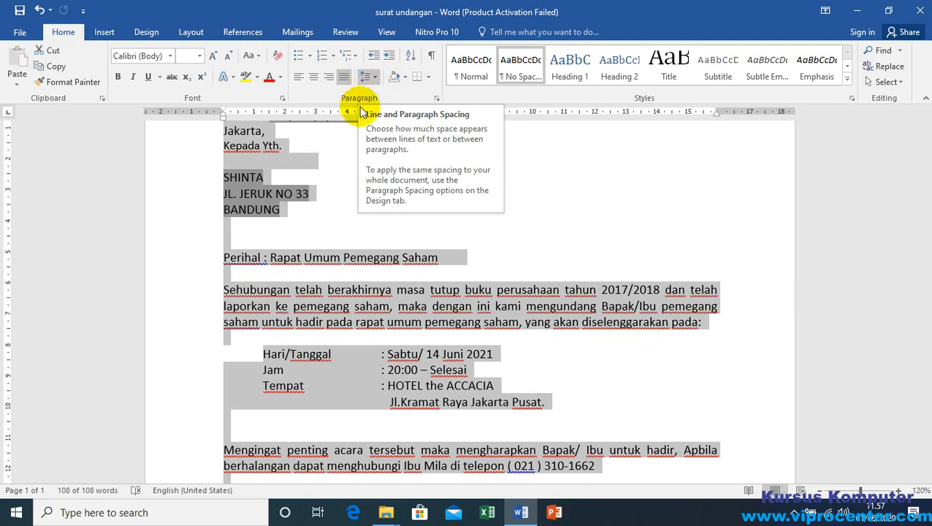
left_click(436, 100)
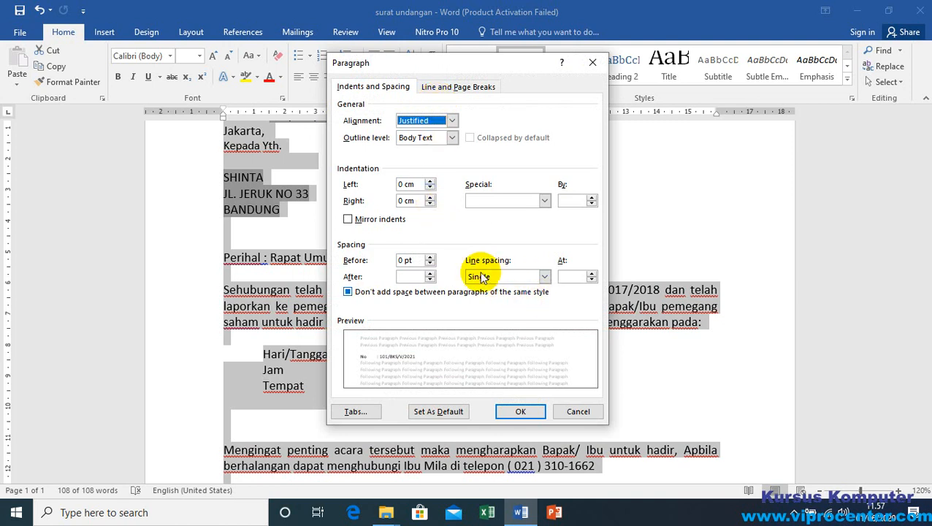
left_click(544, 276)
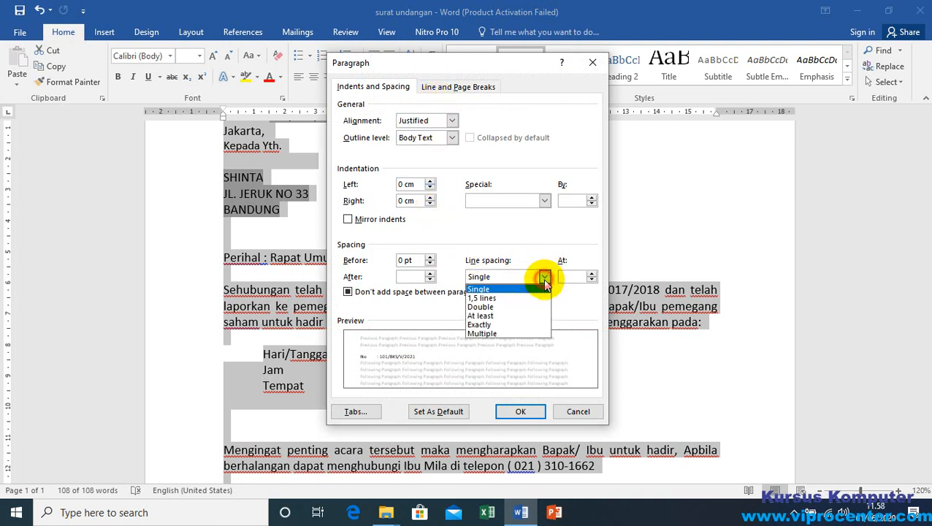
left_click(499, 298)
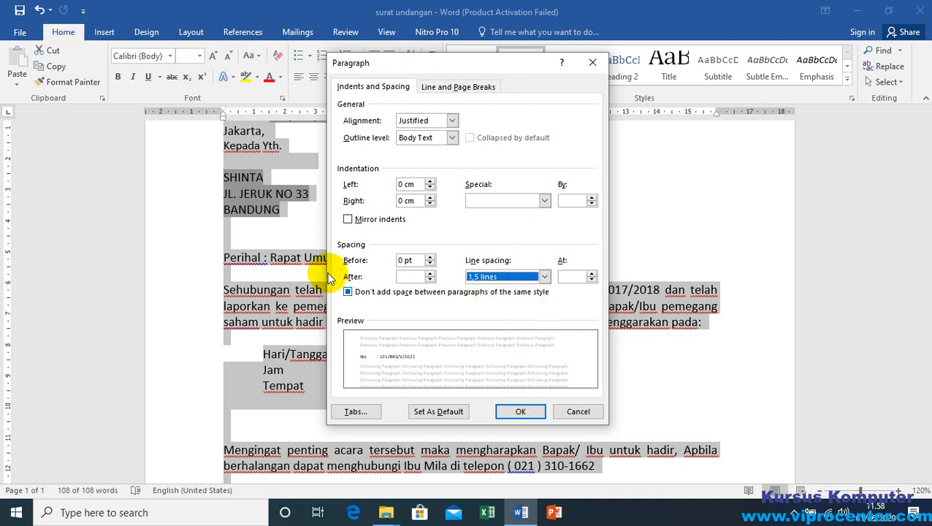
left_click(362, 294)
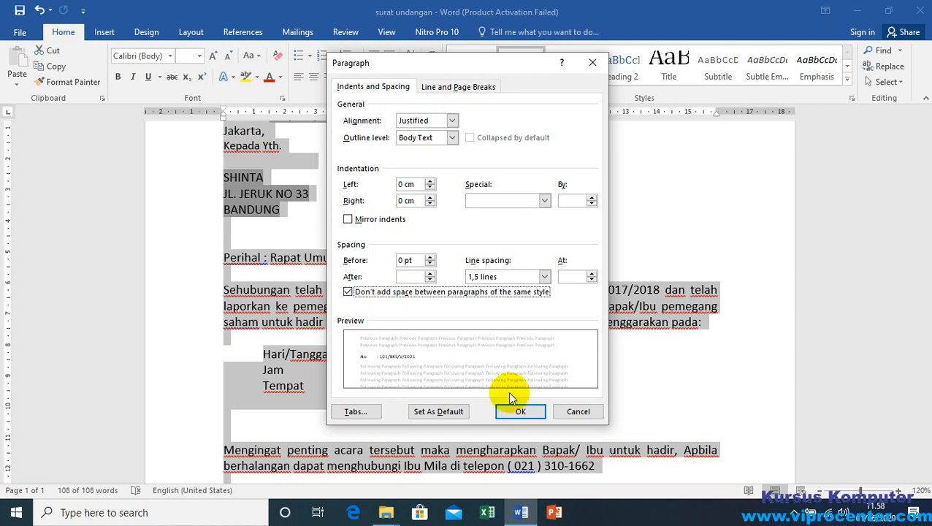
left_click(527, 412)
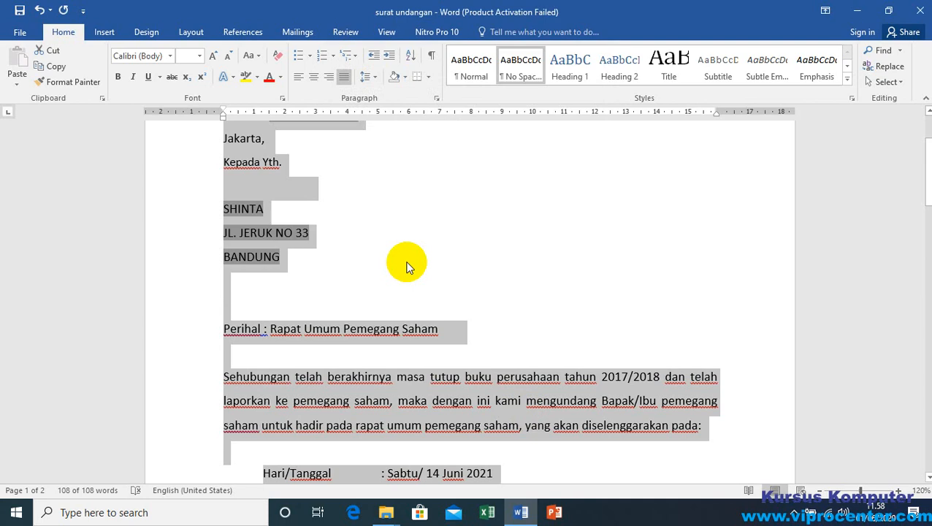
right_click(373, 77)
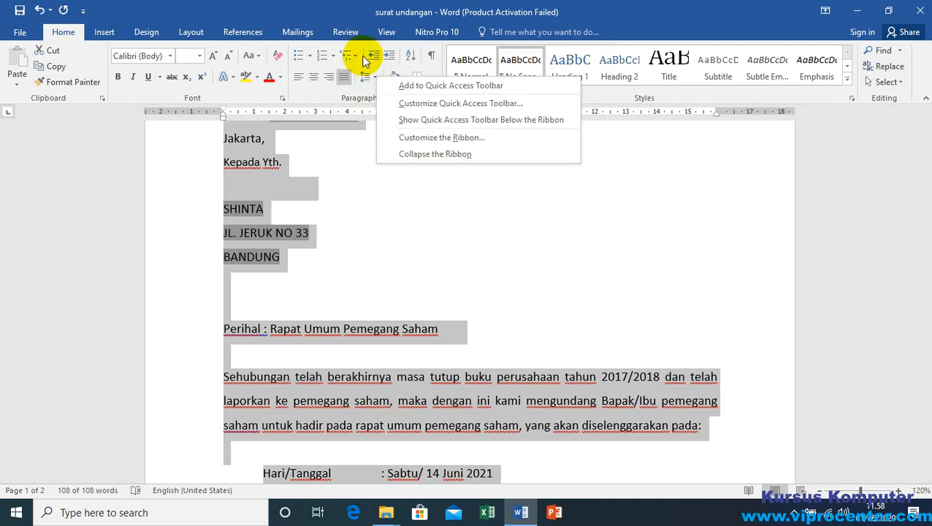
left_click(369, 77)
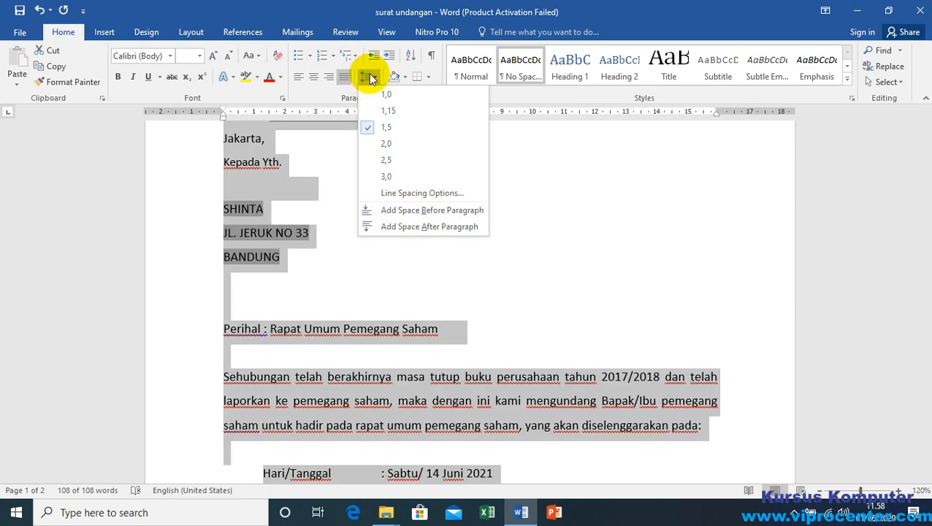
left_click(322, 94)
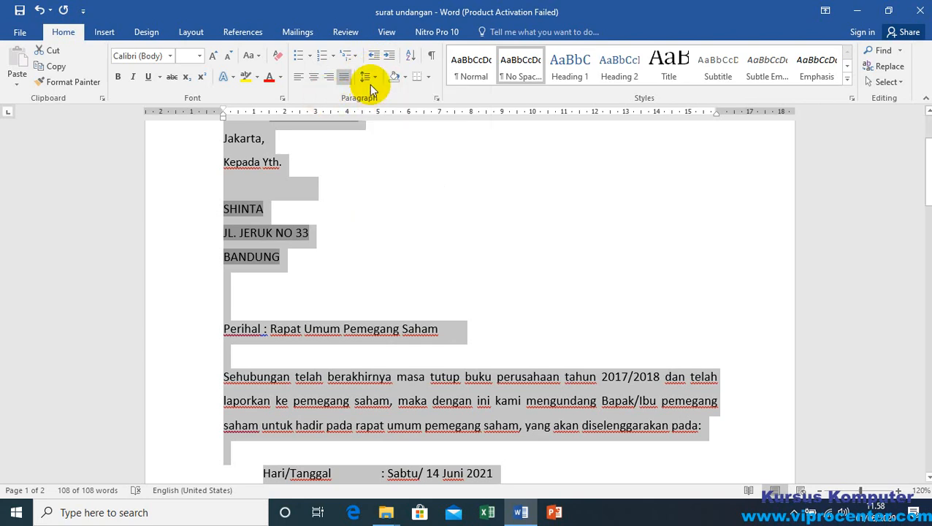
Step: Set the whole letter's paragraph spacing before and after to 0 pt and turn off "Don't add space between paragraphs of the same style"
left_click(436, 100)
left_click(349, 293)
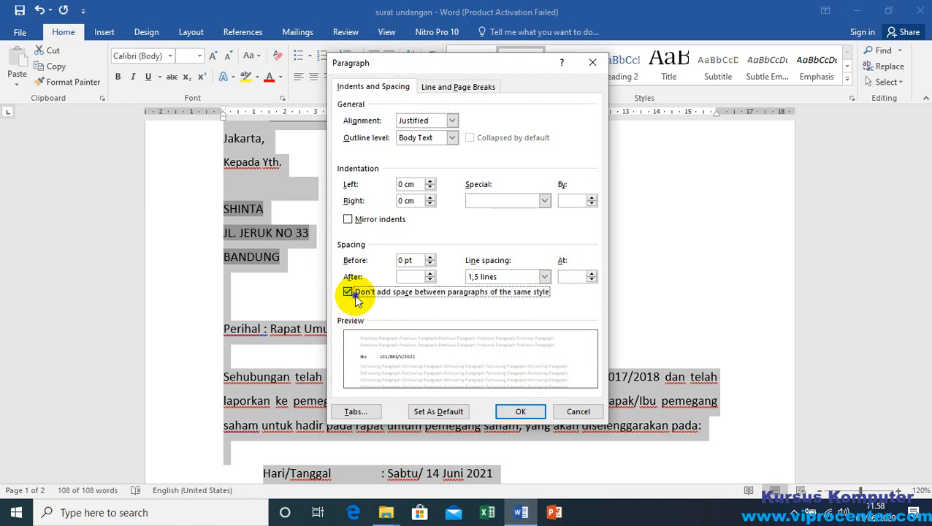
left_click(406, 276)
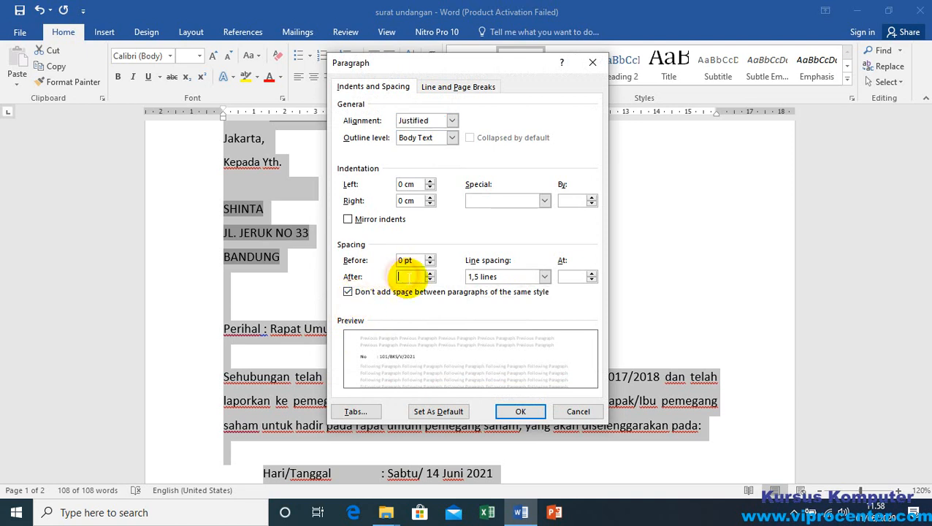
type("0")
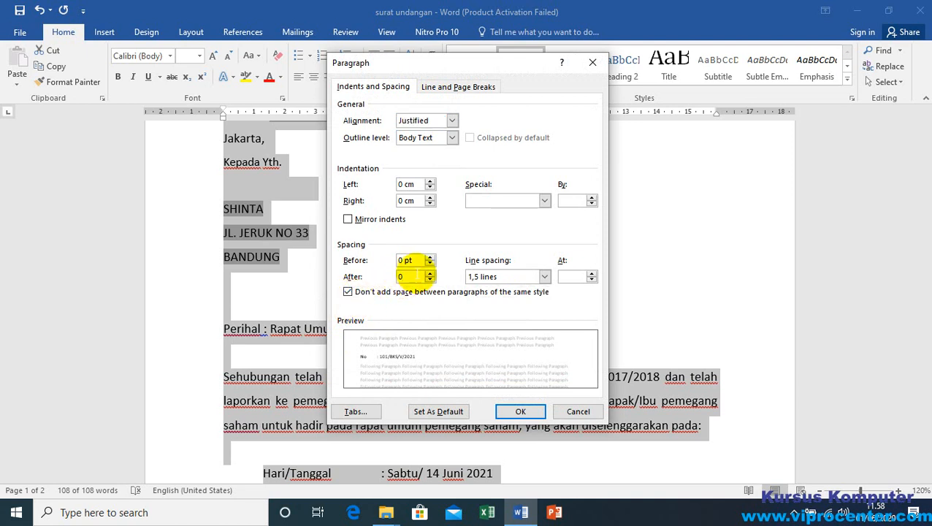
left_click(412, 260)
left_click(406, 276)
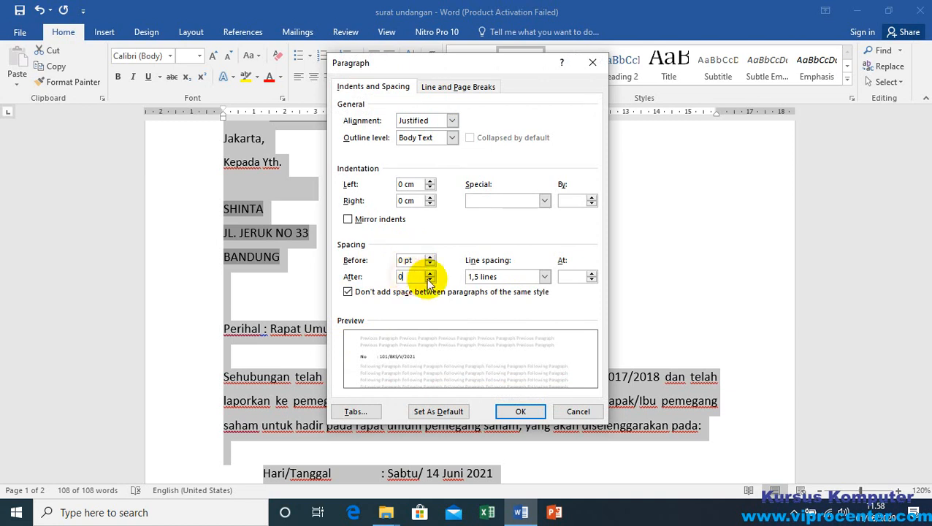
left_click(429, 273)
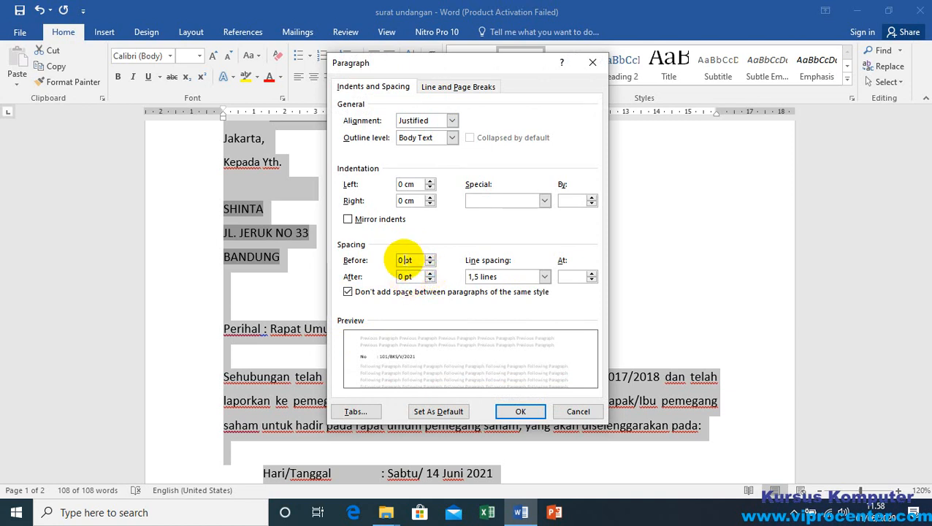
left_click(404, 277)
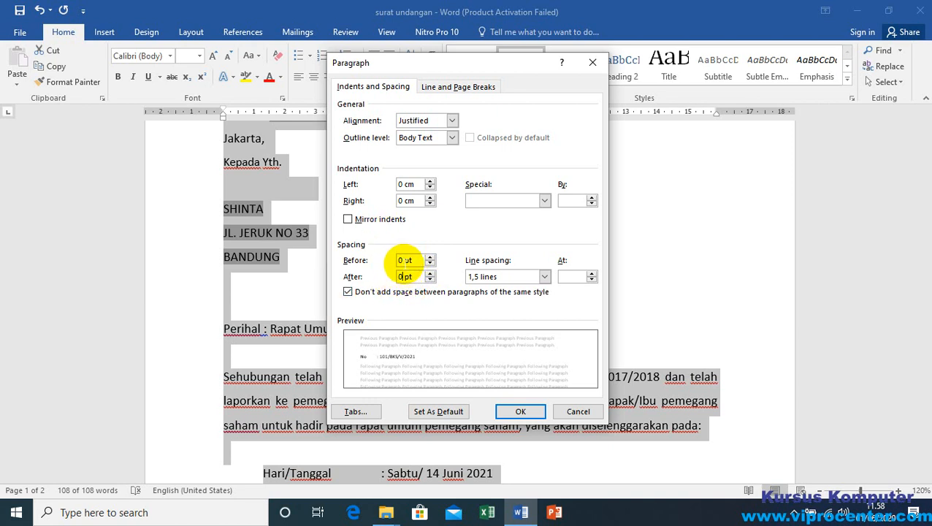
left_click(404, 260)
left_click(348, 292)
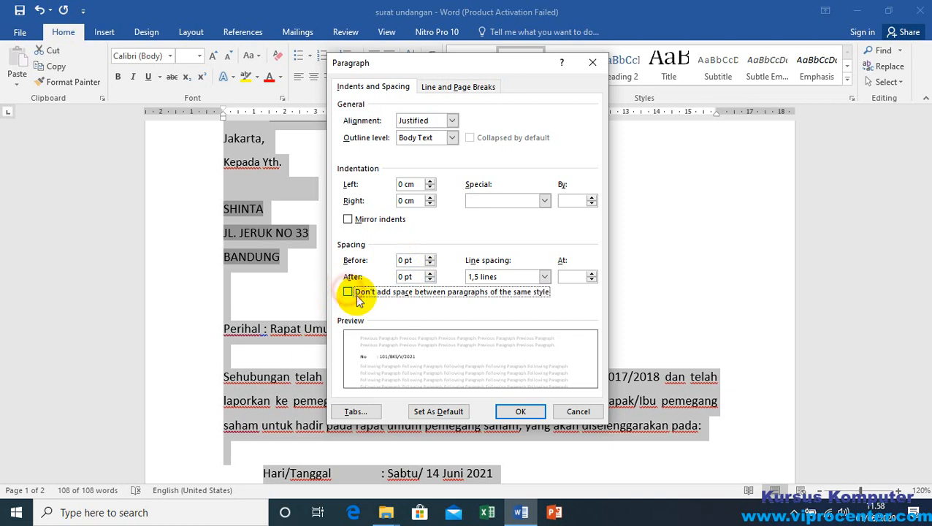
left_click(406, 277)
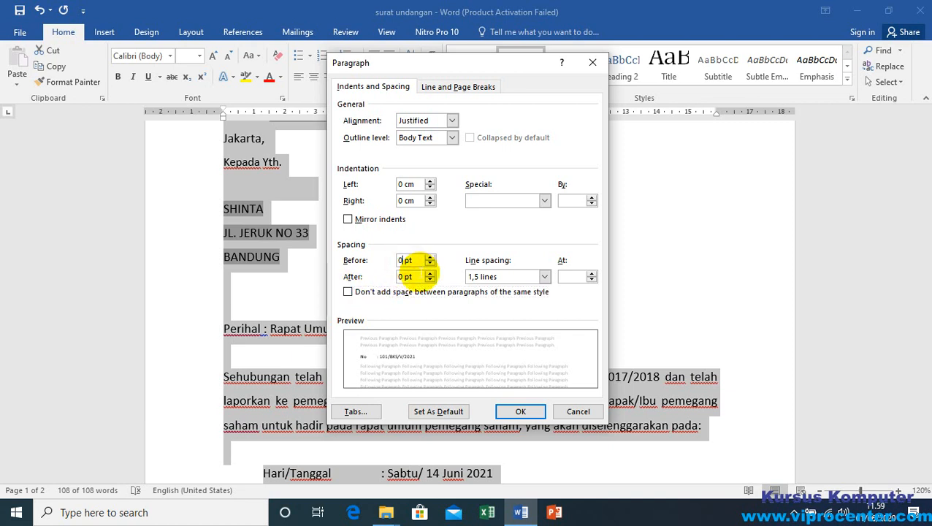
Step: Set the whole letter's line spacing to Single and apply the paragraph settings
left_click(545, 277)
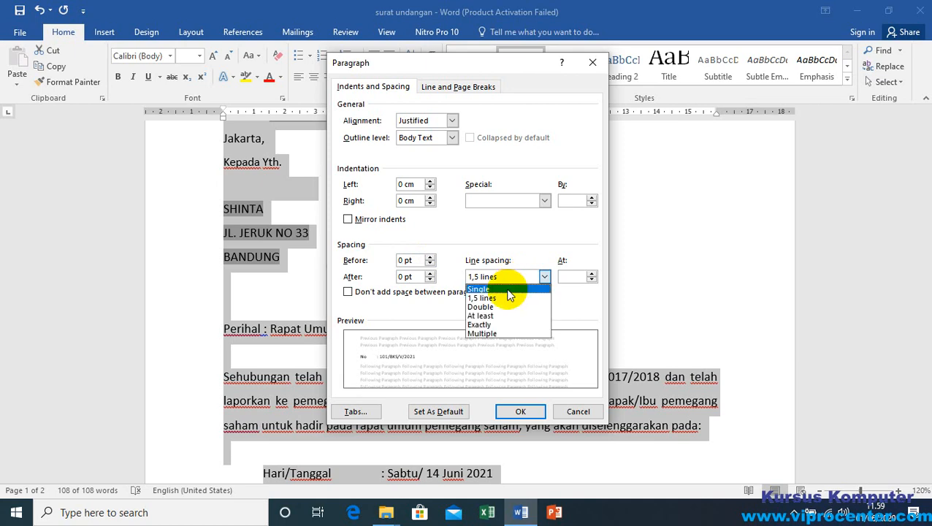
left_click(507, 289)
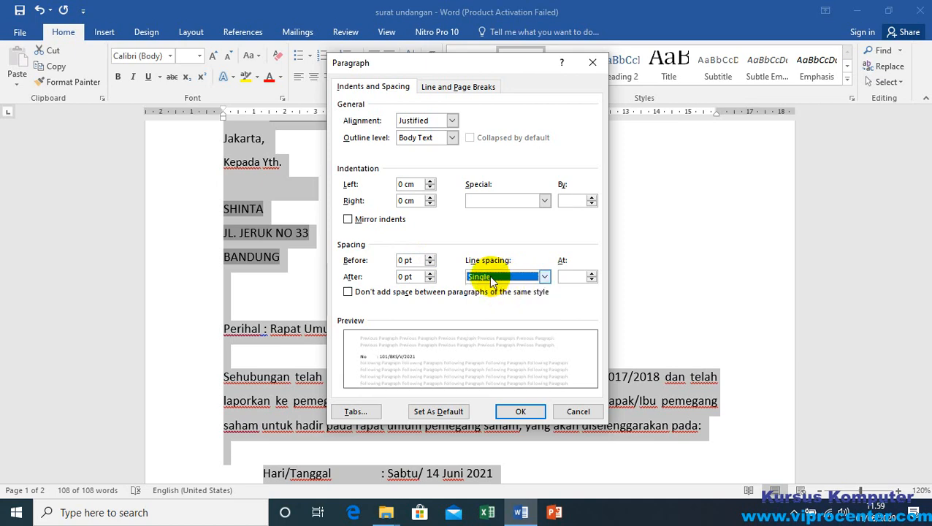
left_click(520, 411)
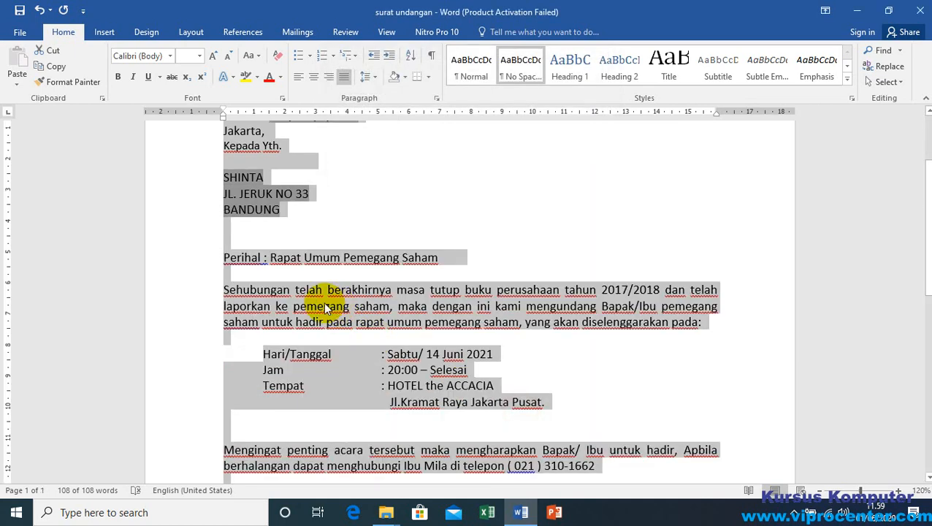
scroll(326, 307, "down", 10)
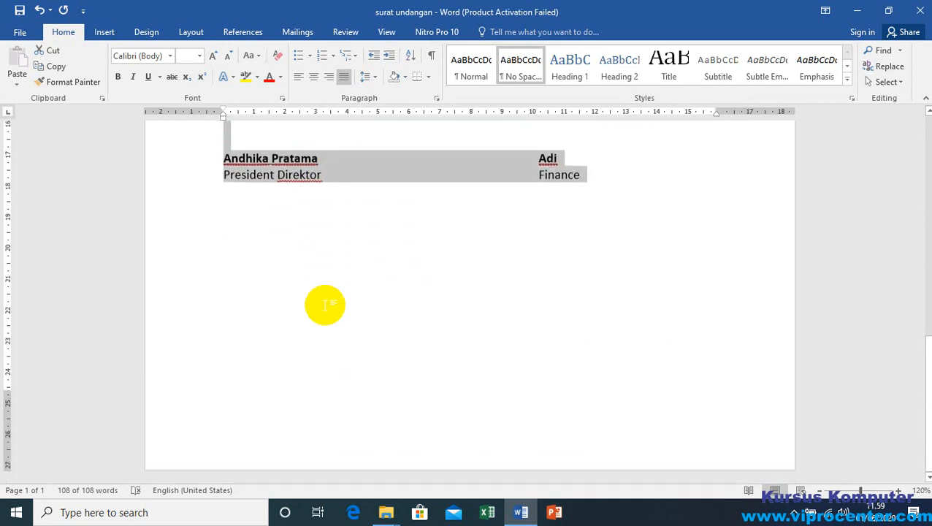
scroll(326, 307, "up", 5)
scroll(325, 303, "up", 8)
left_click(304, 325)
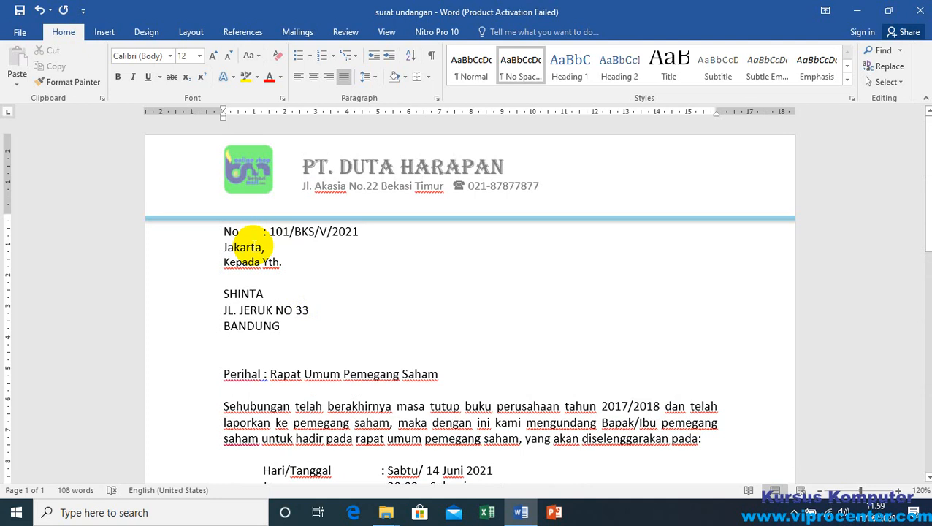
Step: Try right and centre alignment on the "Jakarta," line, and leave it left-aligned
left_click(274, 250)
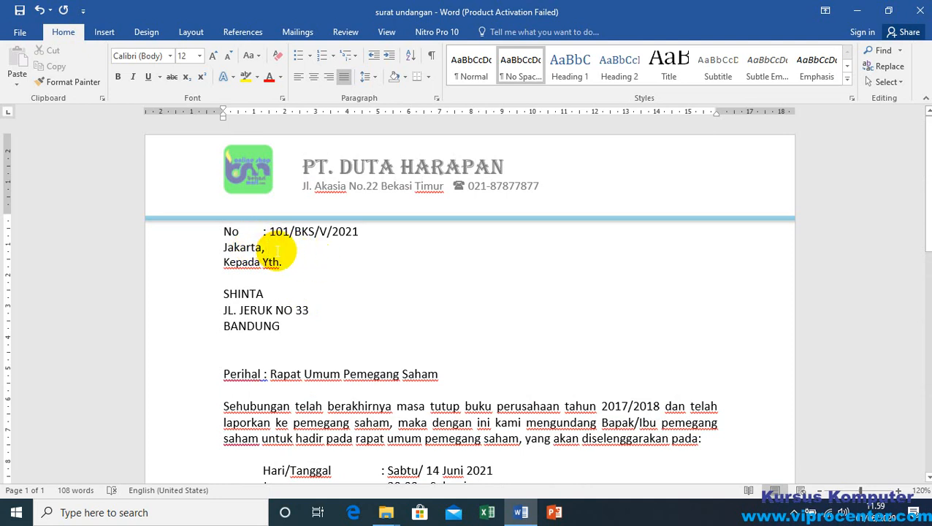
left_click(330, 77)
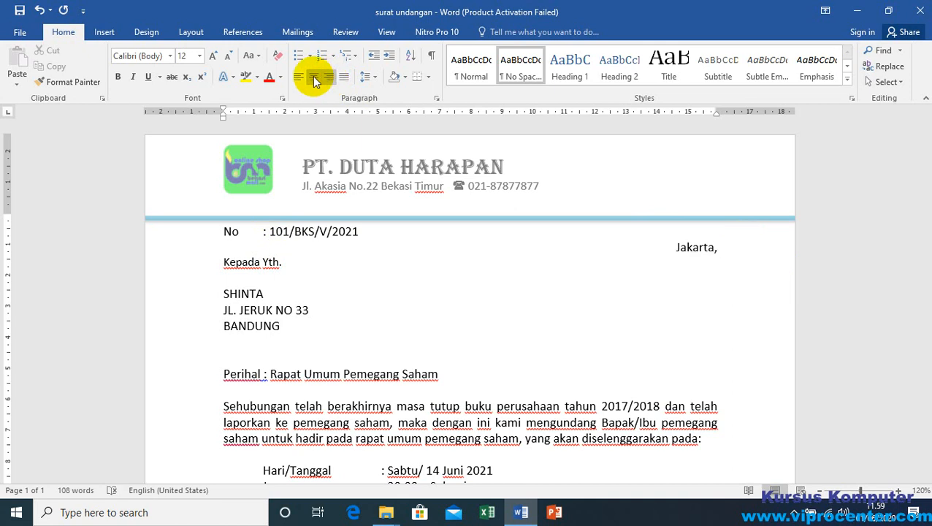
left_click(313, 77)
left_click(297, 77)
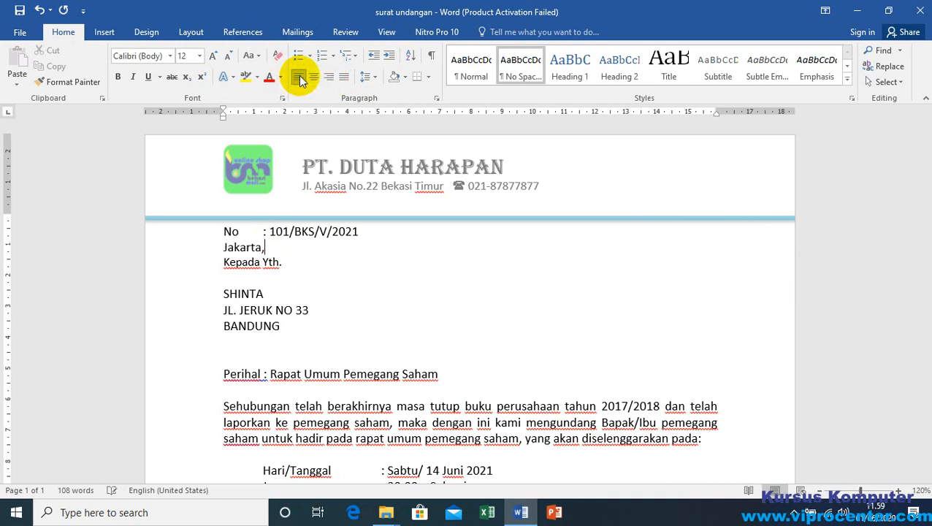
left_click(282, 252)
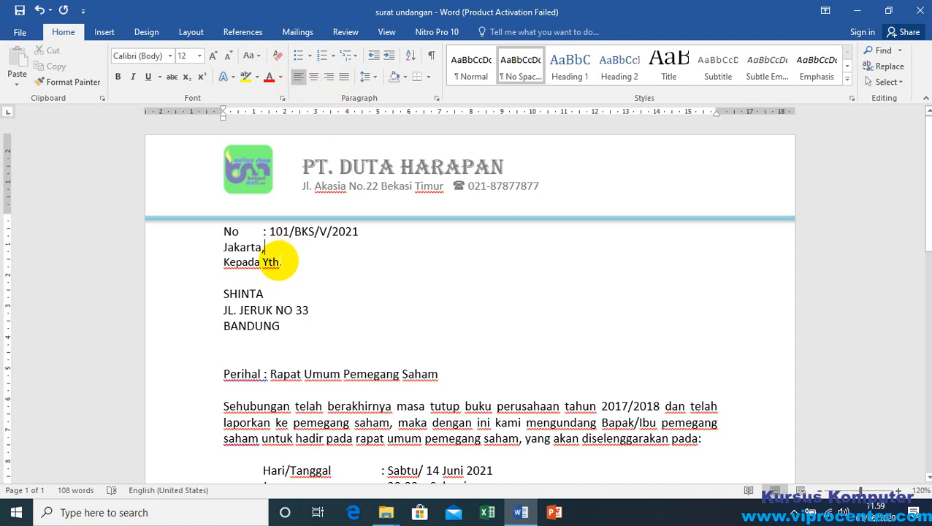
left_click(280, 262)
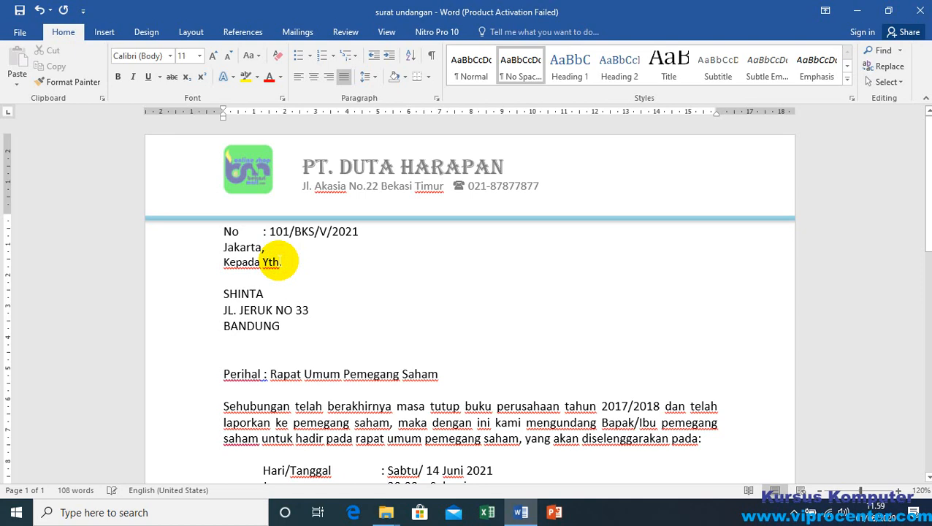
scroll(282, 261, "down", 10)
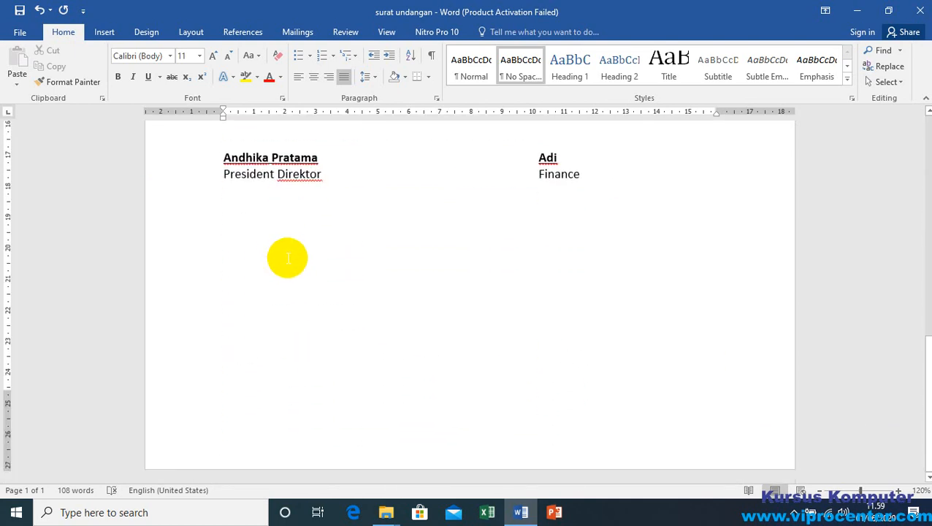
scroll(307, 241, "up", 8)
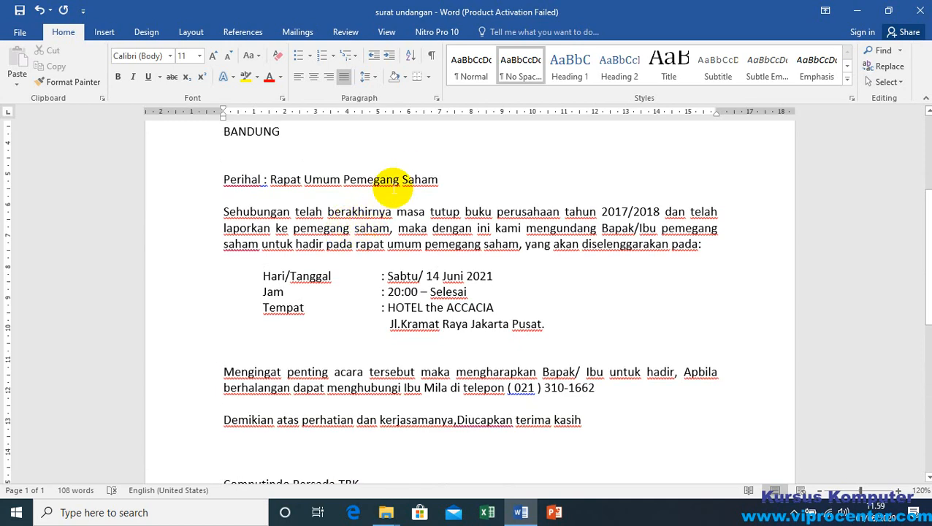
scroll(478, 214, "up", 5)
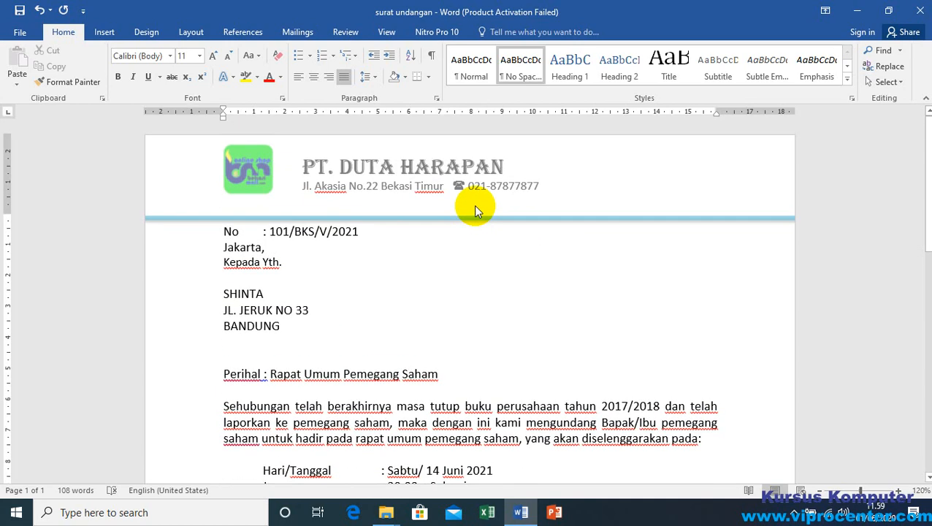
scroll(477, 245, "down", 5)
scroll(647, 395, "up", 5)
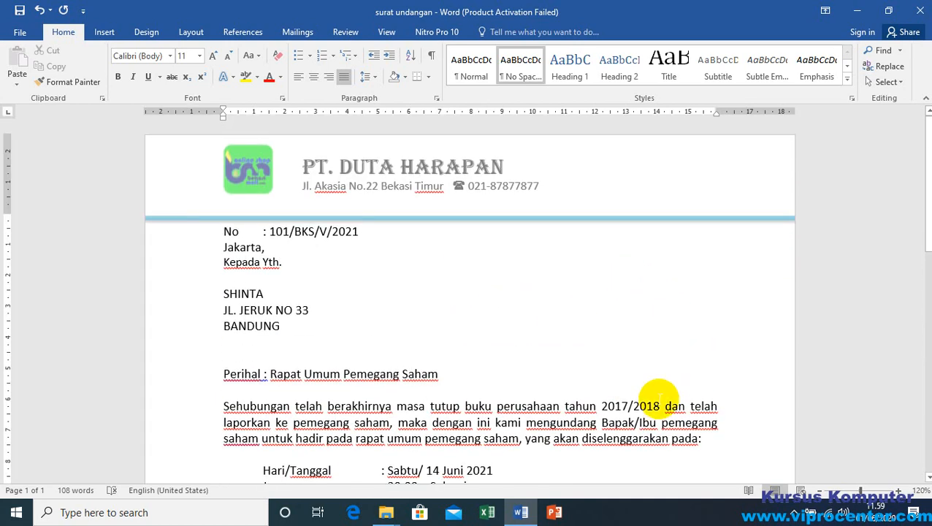
Step: Set the financial year in the opening paragraph starting with "Sehubungan" to 2020/2021
left_click(629, 405)
key("BackSpace")
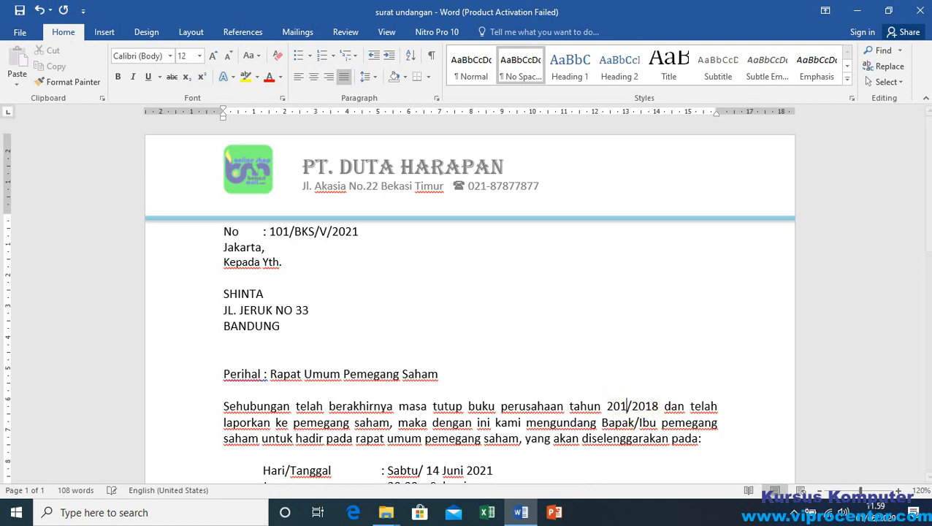
key("BackSpace")
type("20")
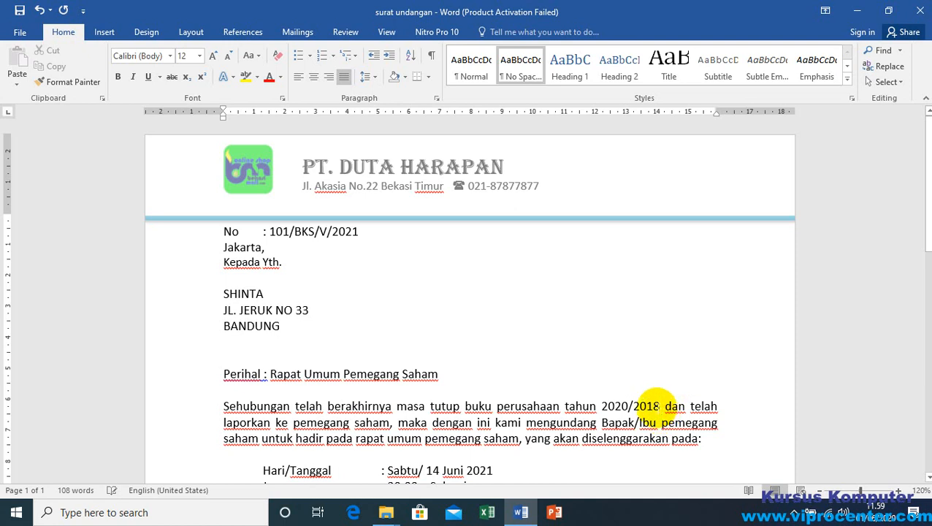
left_click(660, 405)
key("BackSpace")
key("BackSpace")
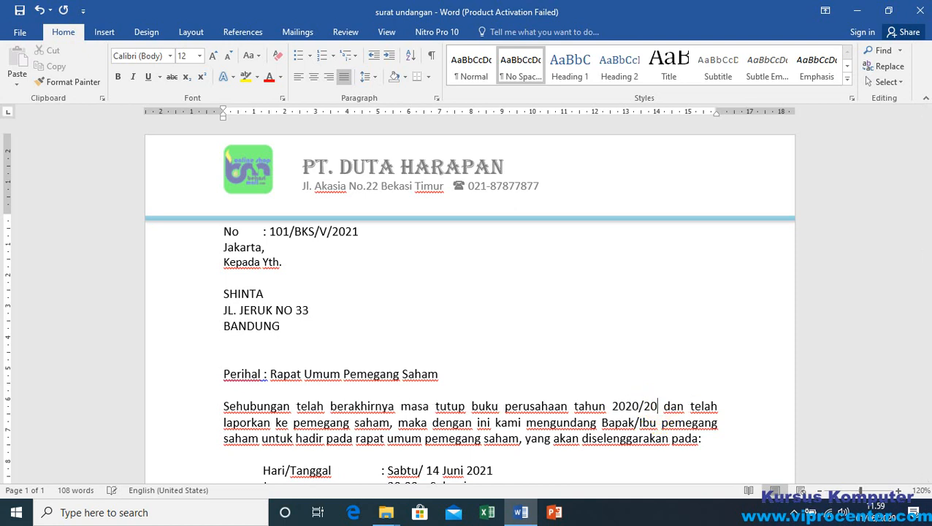
type("21")
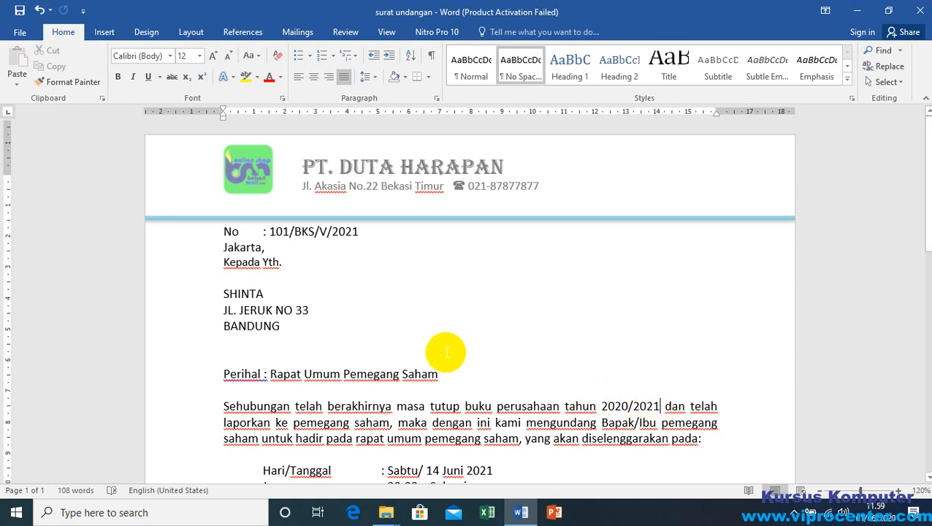
scroll(446, 344, "down", 2)
scroll(423, 248, "up", 2)
Step: Browse forward and back through the merged letter previews, stop at record 6, and check the recipient's name, street and city lines
left_click(297, 32)
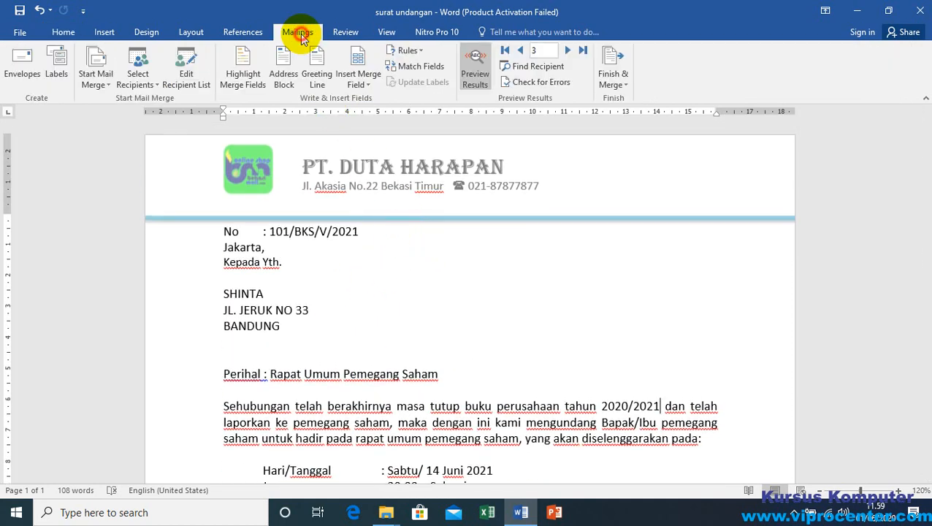
left_click(290, 298)
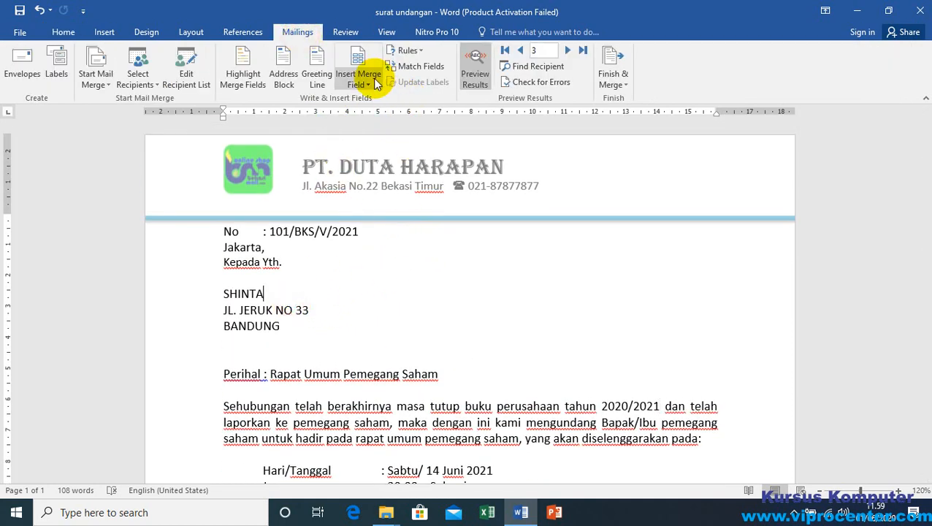
left_click(567, 50)
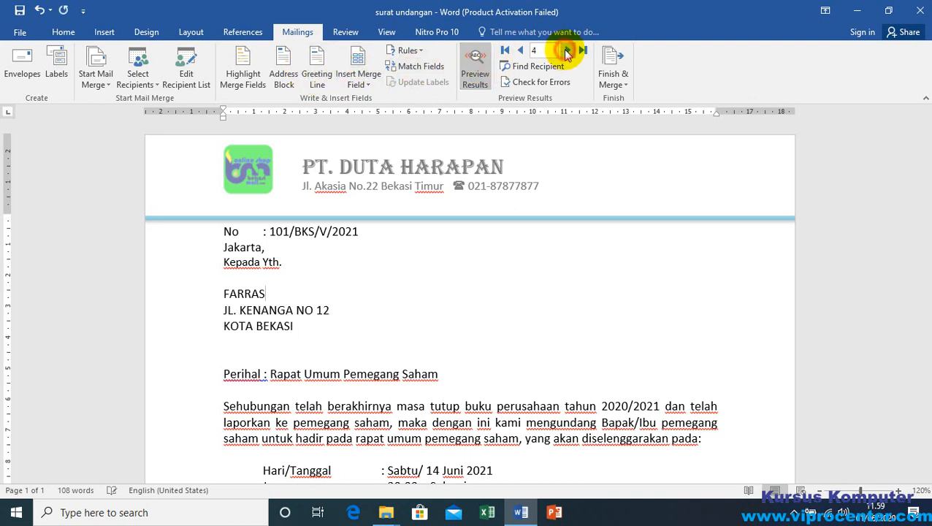
left_click(567, 50)
left_click(567, 50)
left_click(567, 50)
left_click(567, 50)
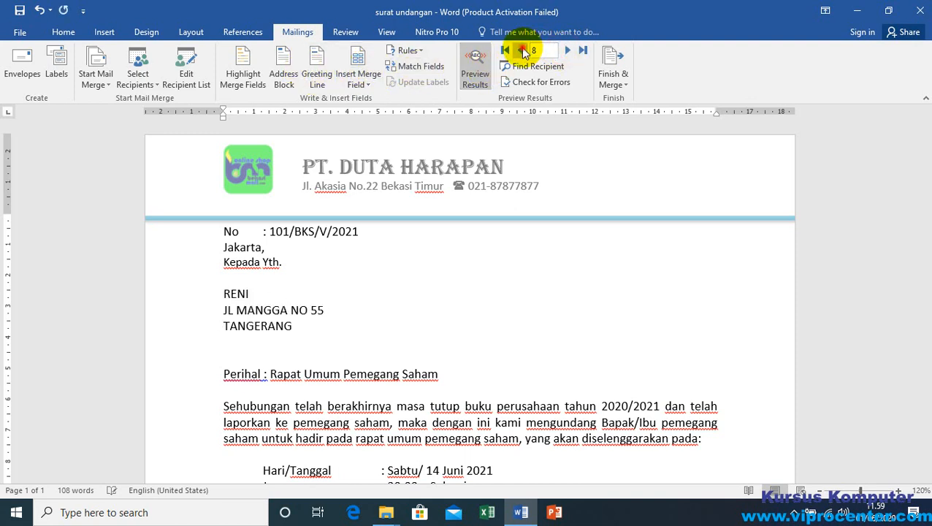
left_click(520, 50)
left_click(520, 49)
left_click(520, 50)
left_click(520, 50)
left_click(520, 50)
left_click(520, 50)
left_click(566, 51)
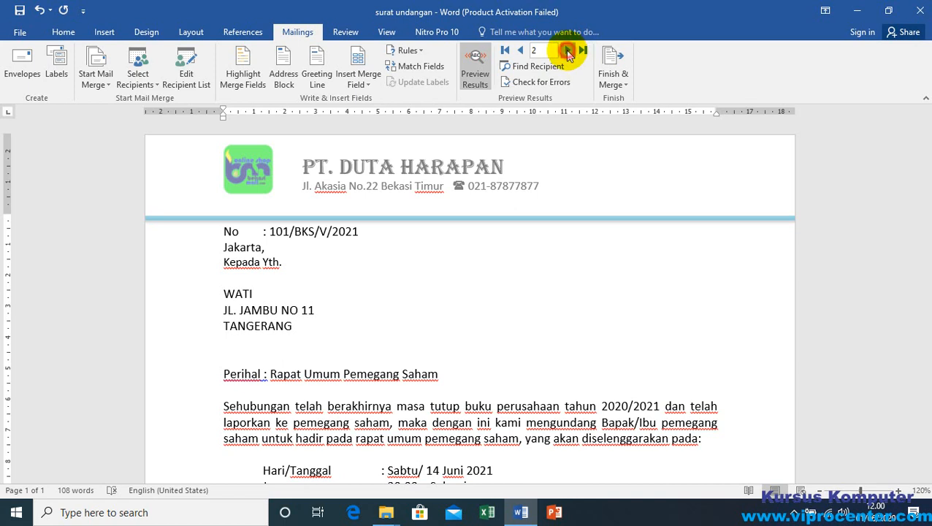
left_click(567, 52)
left_click(566, 51)
left_click(567, 52)
left_click(343, 311)
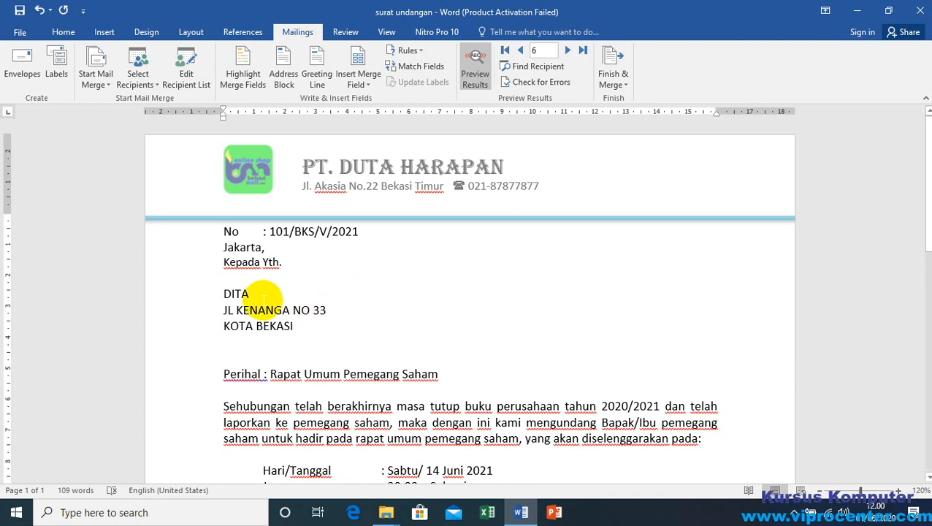
left_click(261, 293)
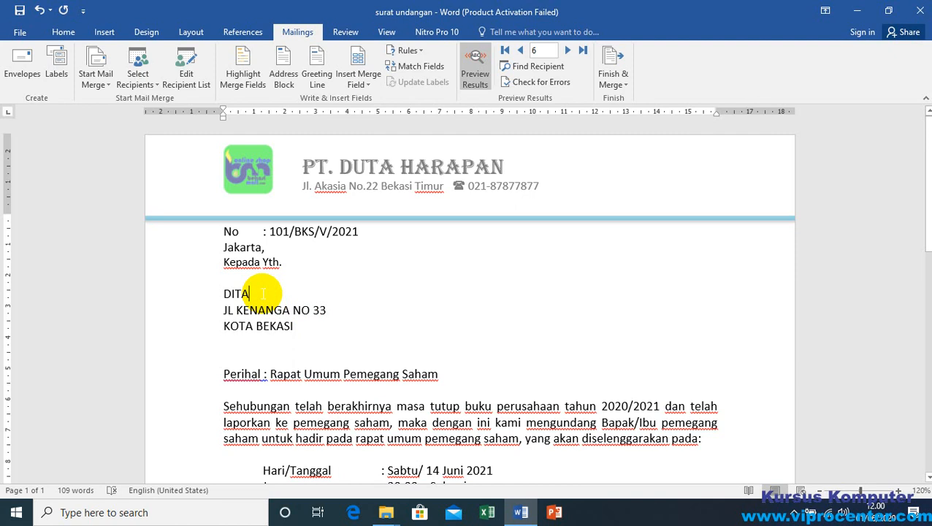
left_click(335, 310)
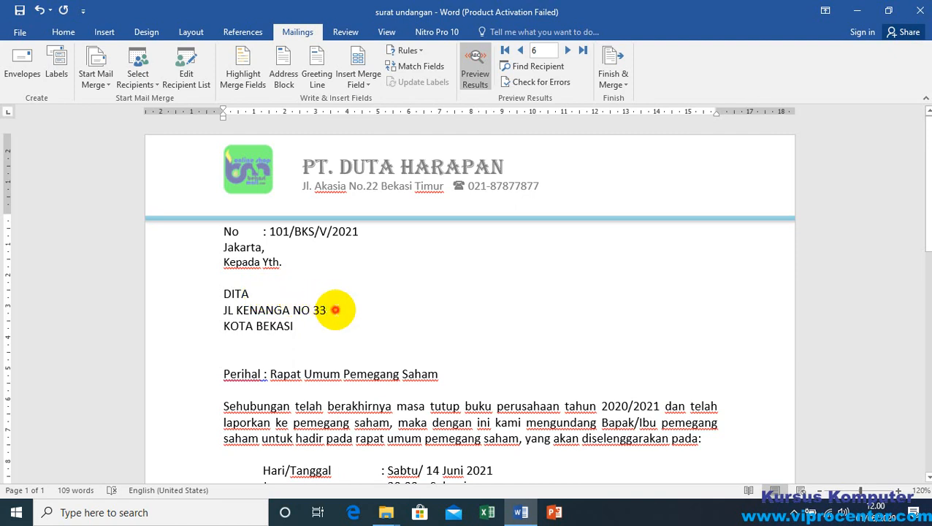
left_click(305, 327)
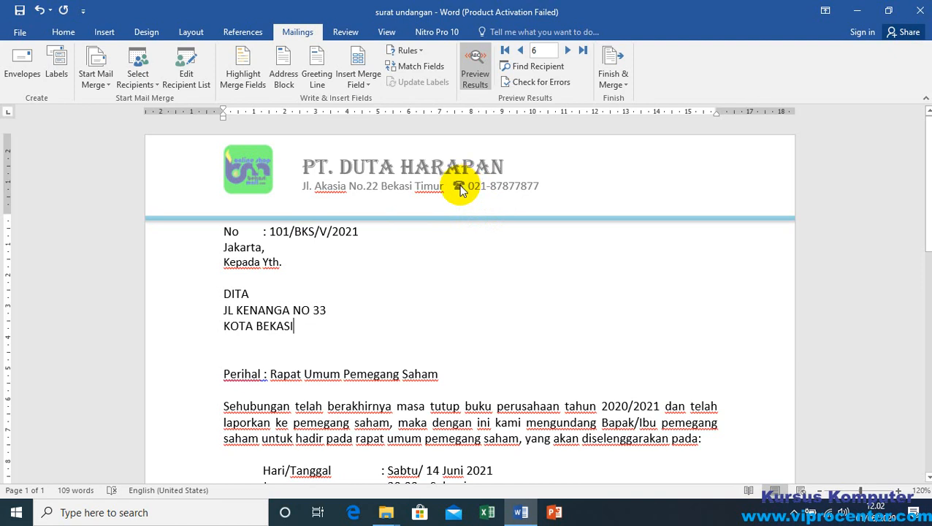
Step: Look over the previewed letter from the "Kepada Yth." line and address block down to the company name below the closing sentence
left_click(63, 32)
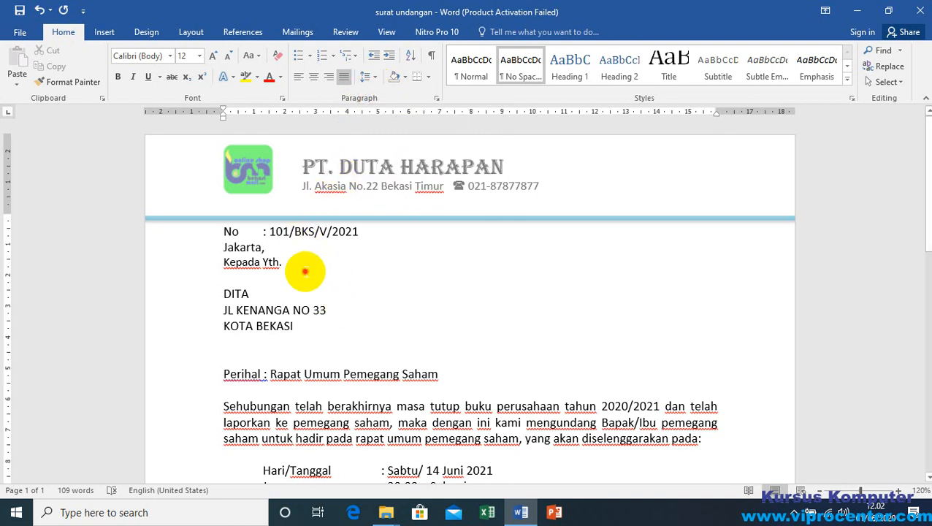
left_click(303, 260)
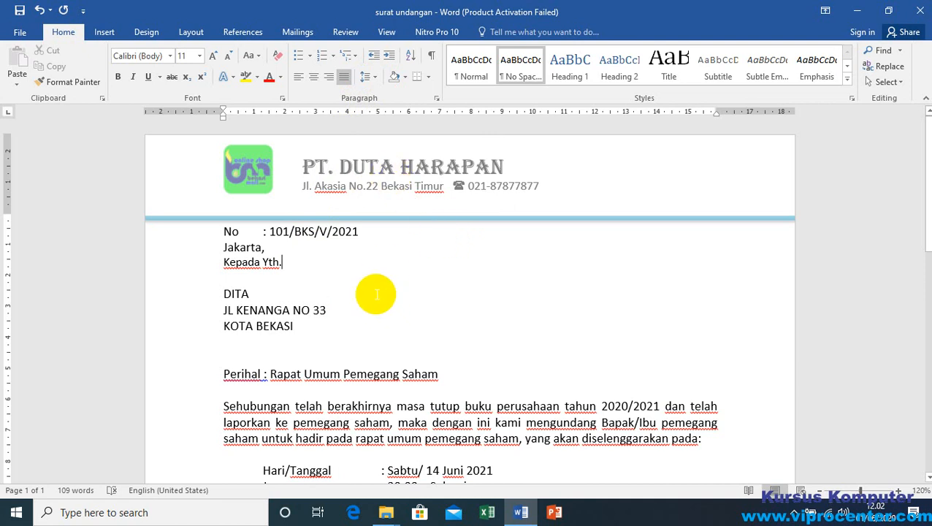
left_click(354, 326)
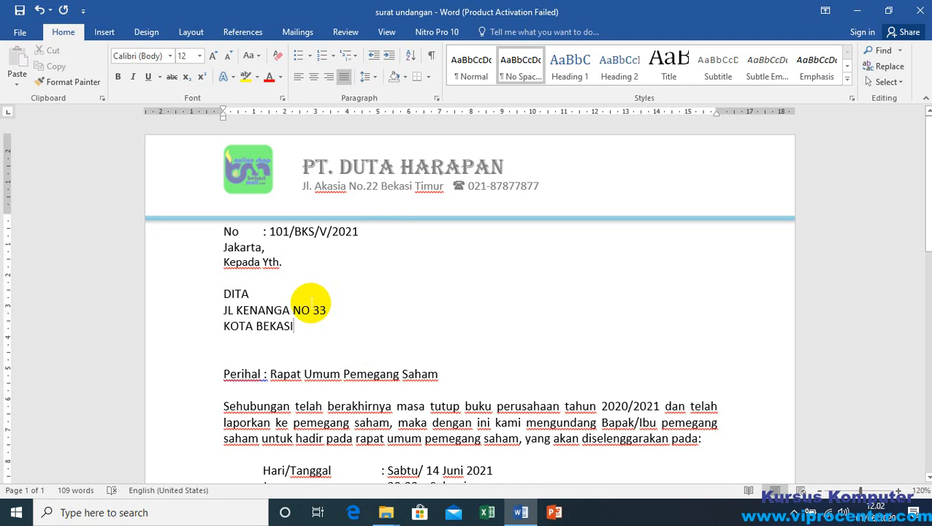
left_click(328, 309)
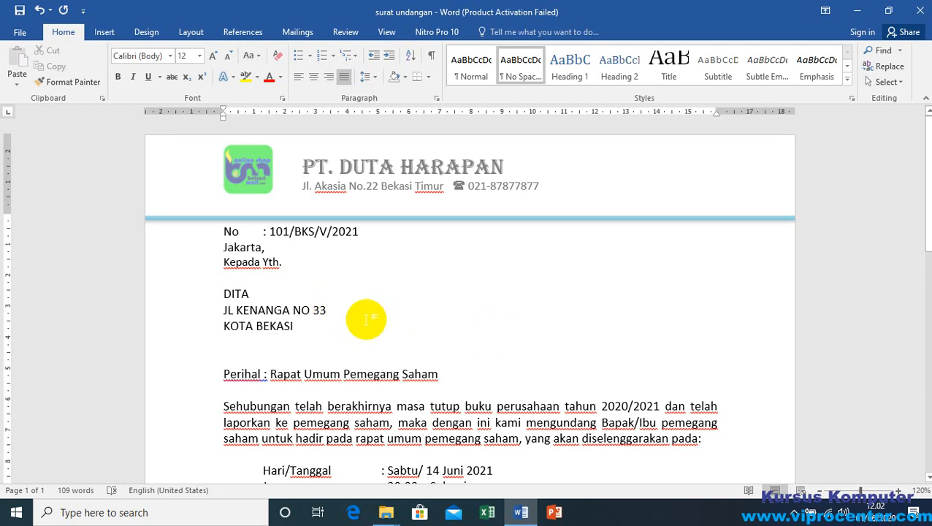
scroll(447, 400, "down", 3)
scroll(447, 401, "down", 6)
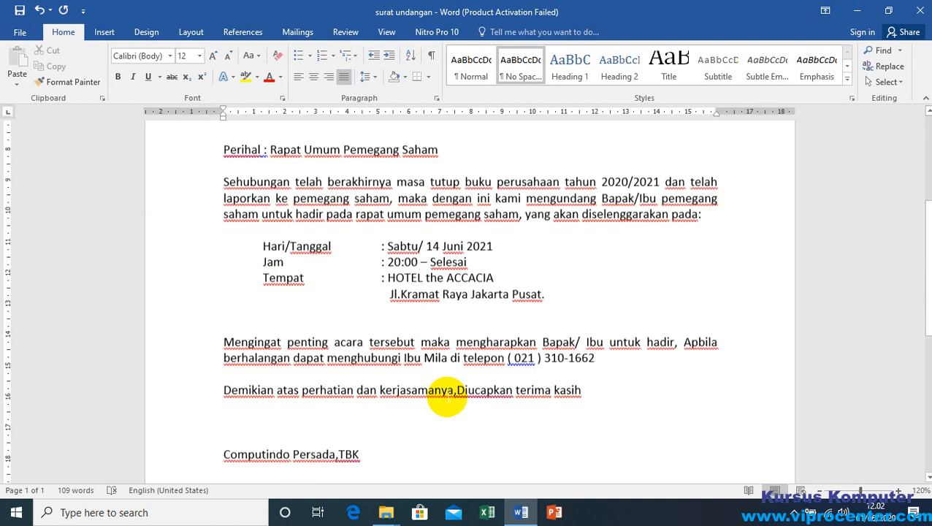
scroll(447, 397, "up", 5)
scroll(447, 397, "up", 6)
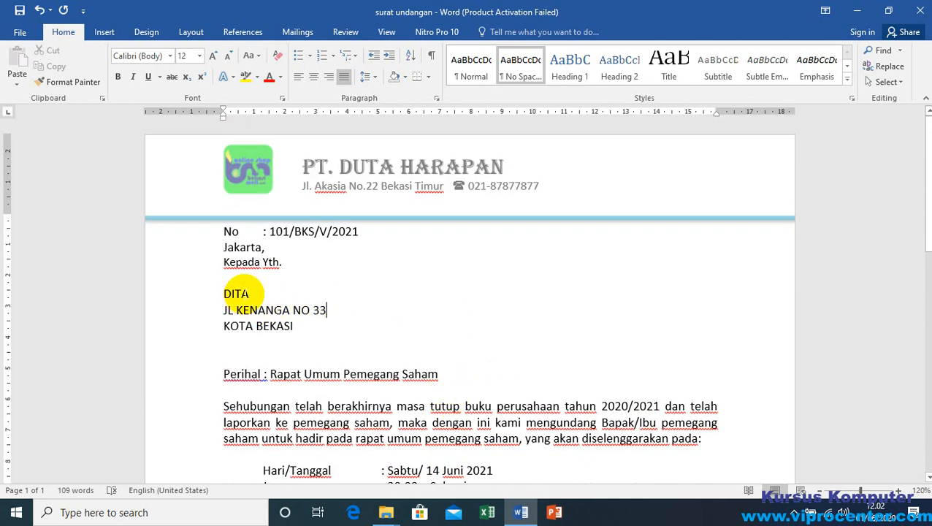
Step: Examine the merged recipient name, street and city lines beneath "Kepada Yth." one by one, including where each address line ends
double_click(233, 294)
triple_click(262, 311)
triple_click(264, 327)
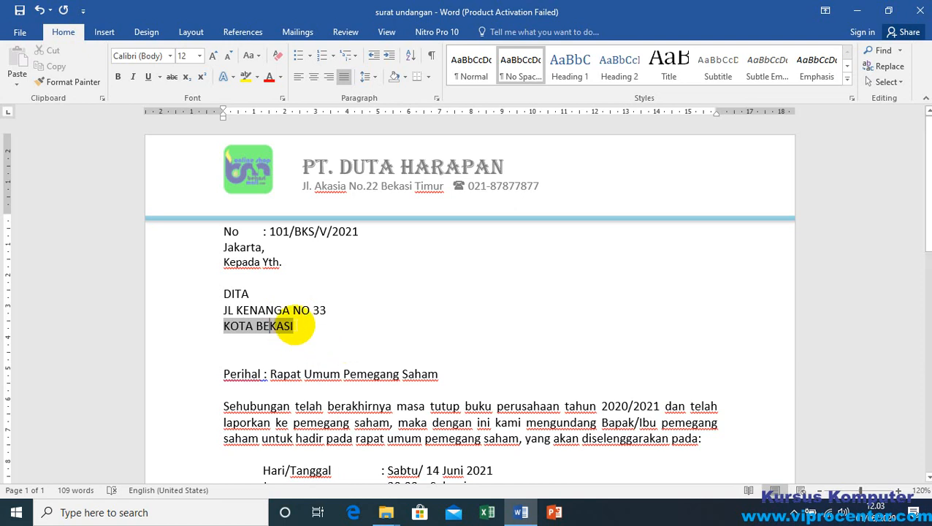
left_click(305, 323)
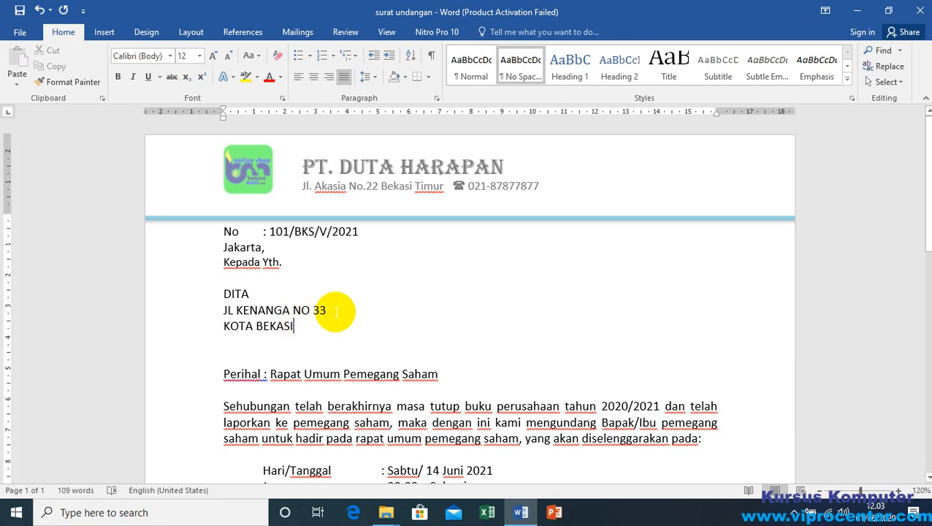
left_click(332, 310)
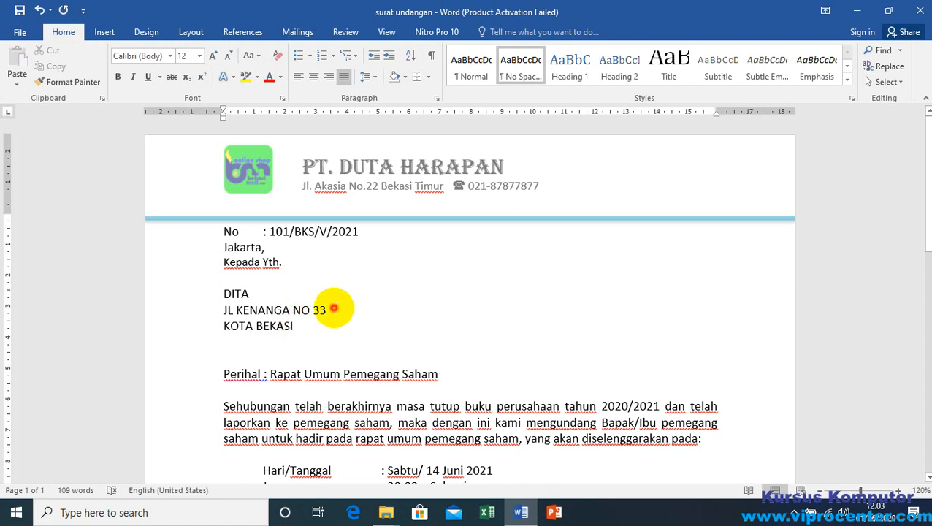
left_click(304, 327)
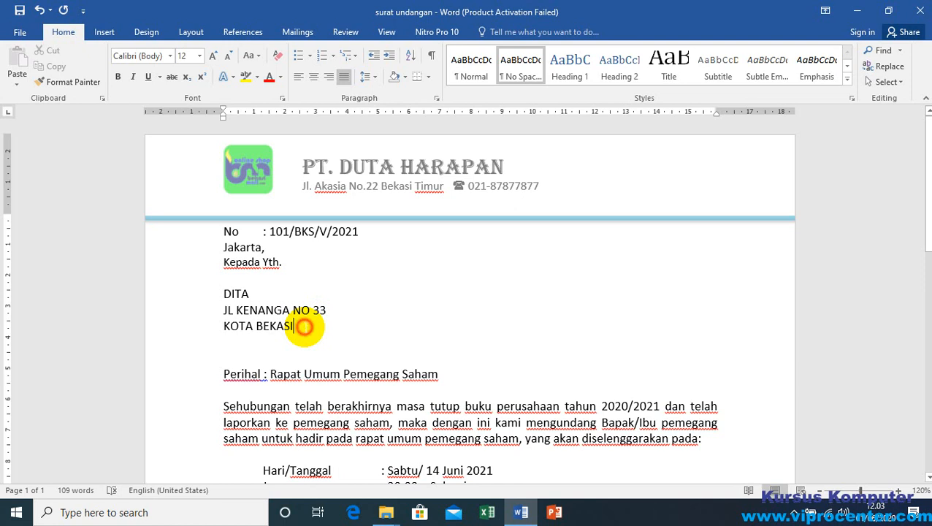
left_click(343, 310)
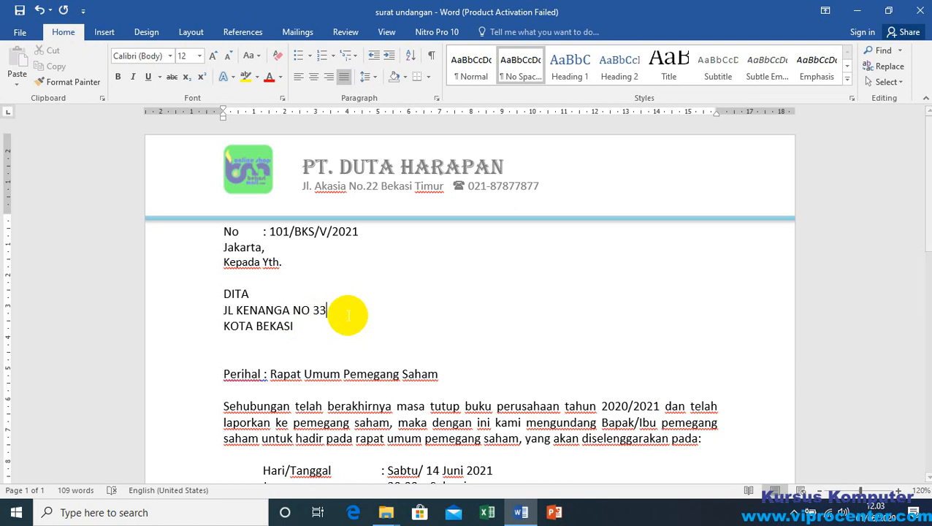
left_click(337, 311)
left_click(298, 328)
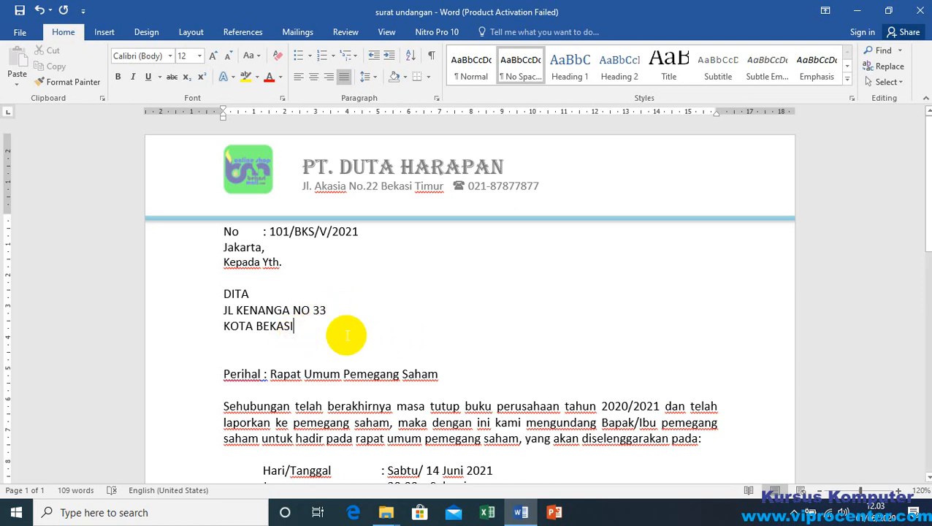